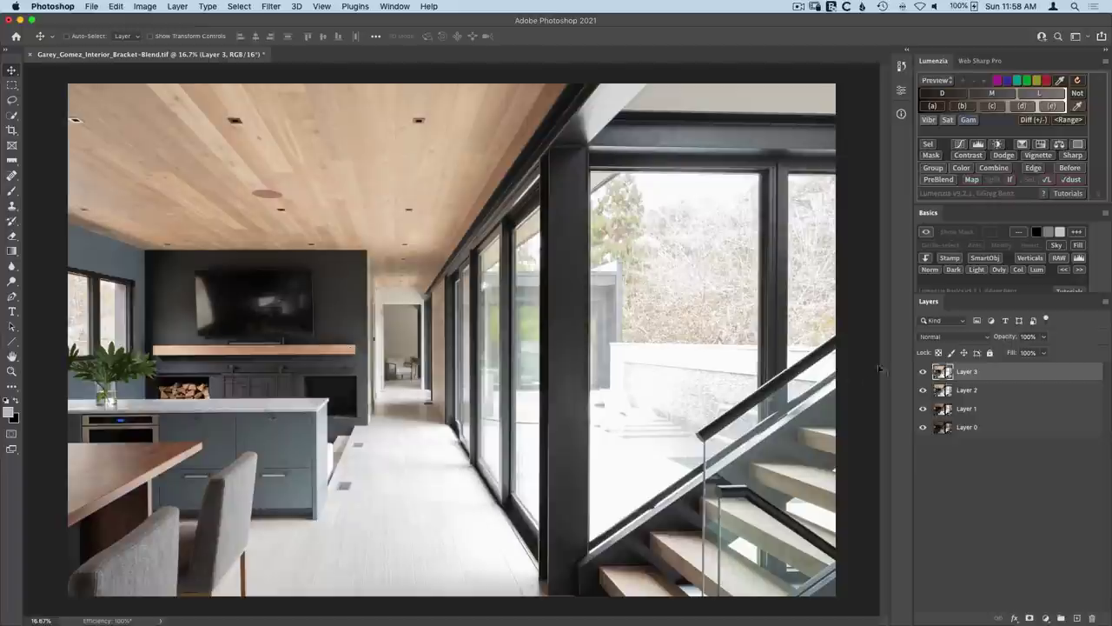
- Hide and reshow Layers 3, 2 and 1 one after another to compare the bracketed exposures
{"action": "left_click", "coordinate": [923, 371]}
{"action": "left_click", "coordinate": [922, 390]}
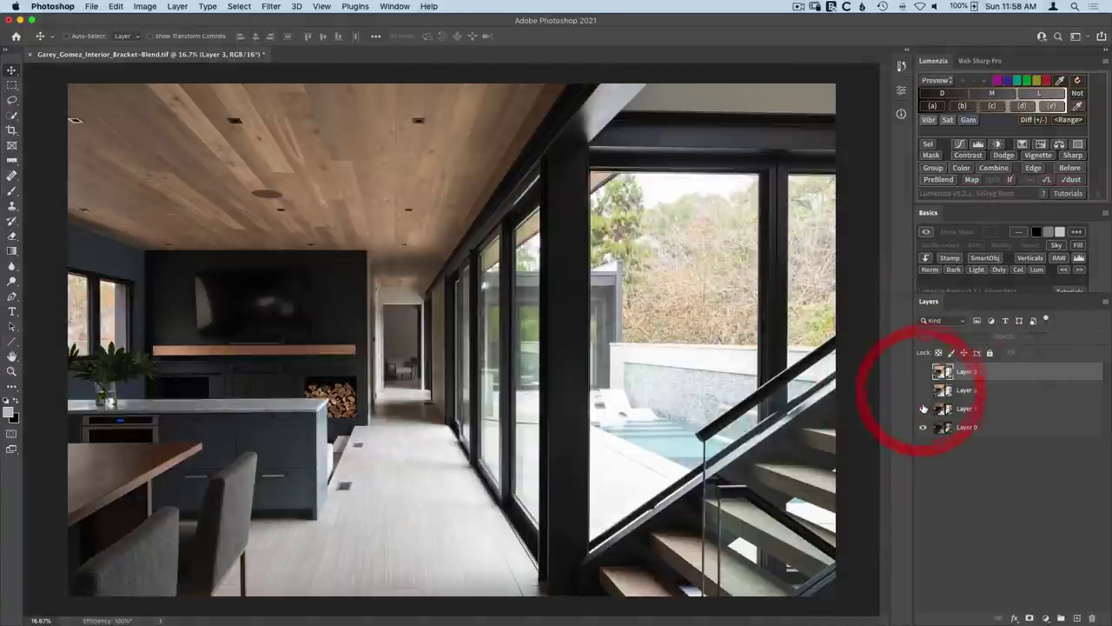
{"action": "left_click", "coordinate": [923, 409]}
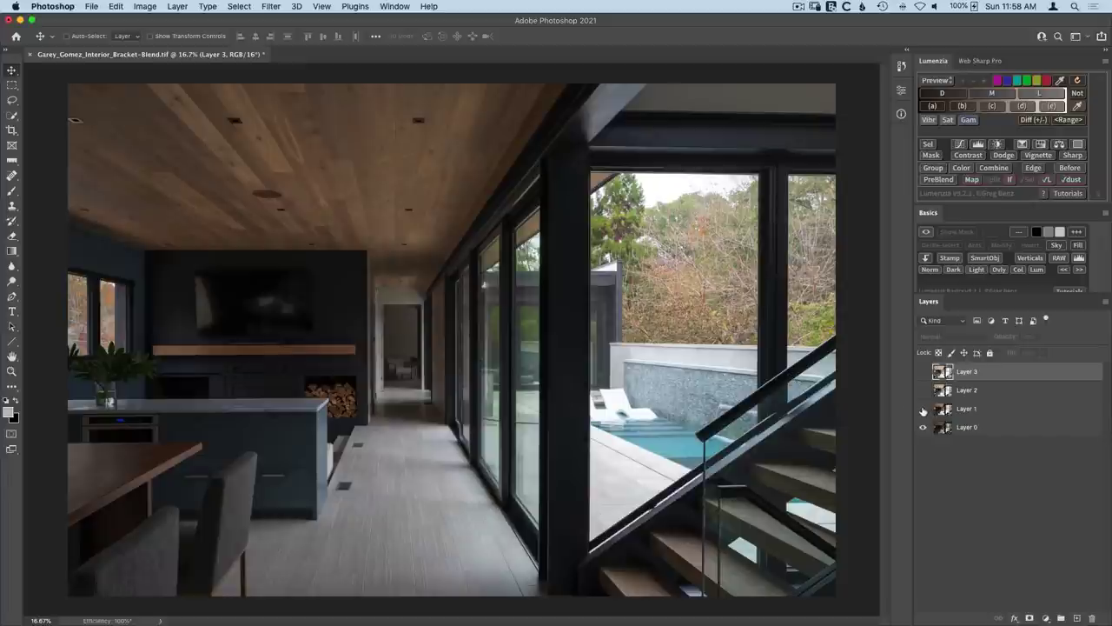
{"action": "left_click", "coordinate": [922, 408]}
{"action": "left_click", "coordinate": [922, 390]}
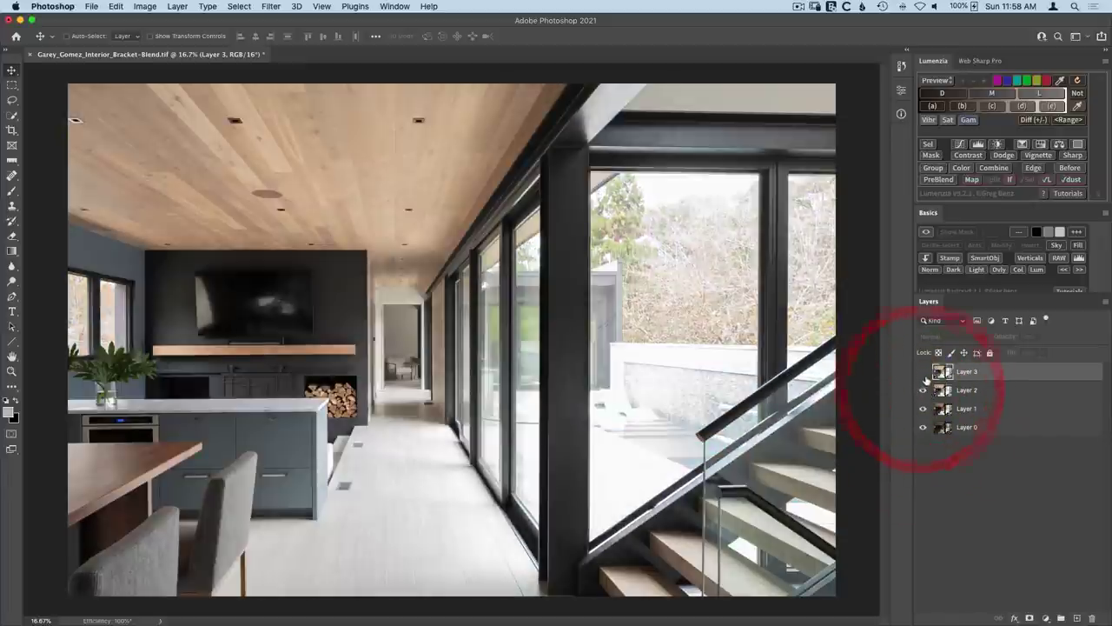
{"action": "left_click", "coordinate": [922, 371]}
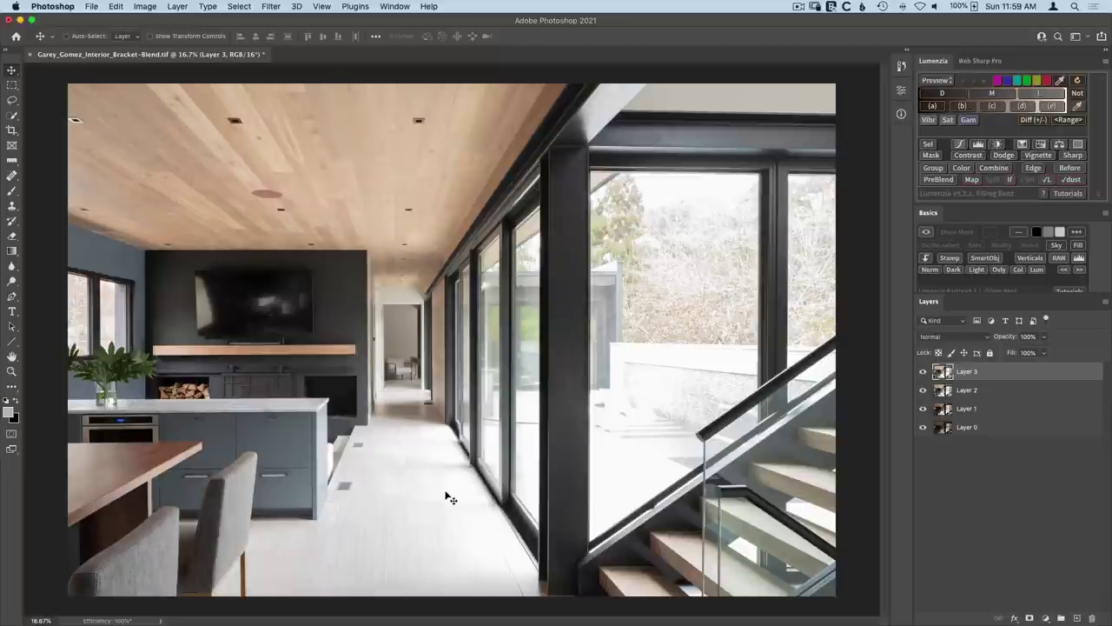
- Inspect the kitchen countertop edge up close, toggling Layers 3, 2 and 1 to check how well the exposures align
{"action": "key", "text": "z"}
{"action": "left_click_drag", "start_coordinate": [236, 406], "coordinate": [368, 450]}
{"action": "left_click_drag", "start_coordinate": [479, 417], "coordinate": [498, 367]}
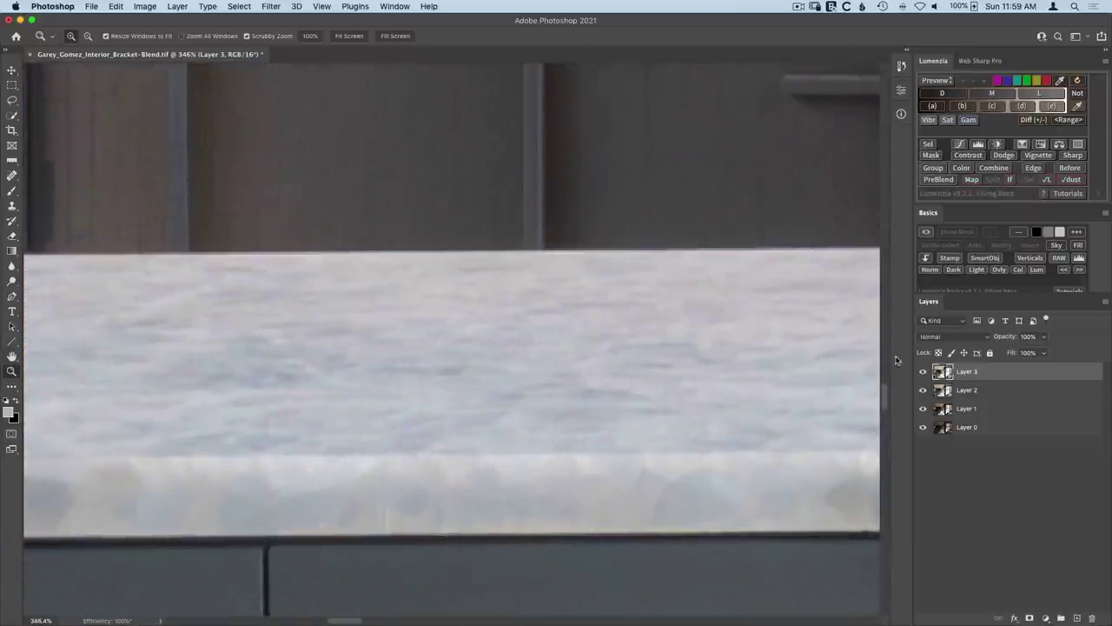
{"action": "left_click", "coordinate": [923, 371]}
{"action": "left_click", "coordinate": [923, 390]}
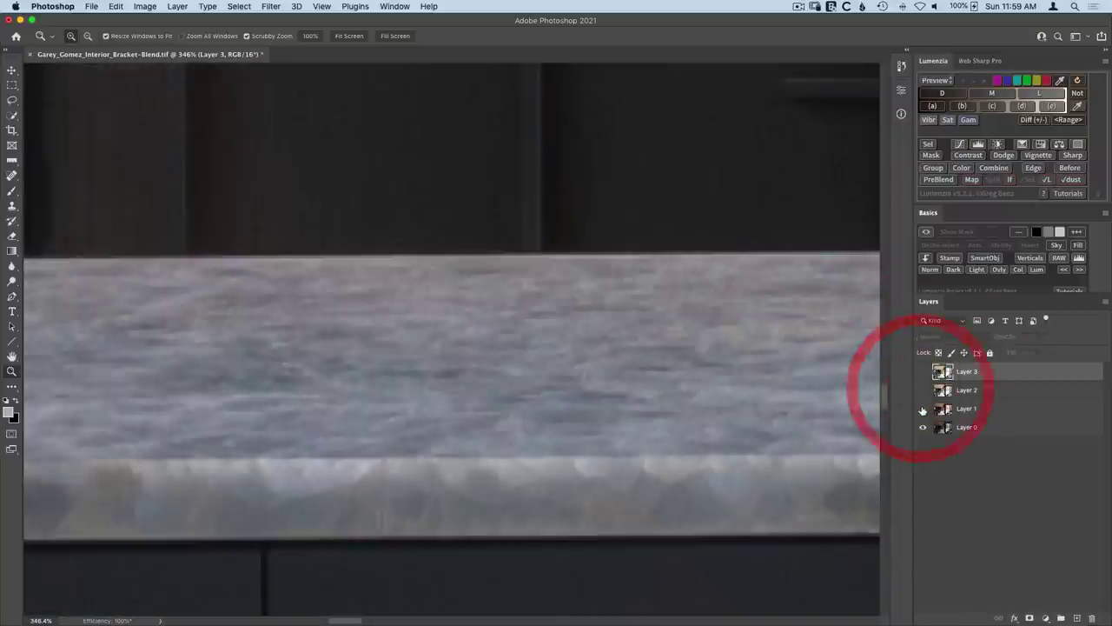
{"action": "left_click", "coordinate": [923, 408]}
{"action": "left_click", "coordinate": [923, 408]}
{"action": "left_click", "coordinate": [923, 390]}
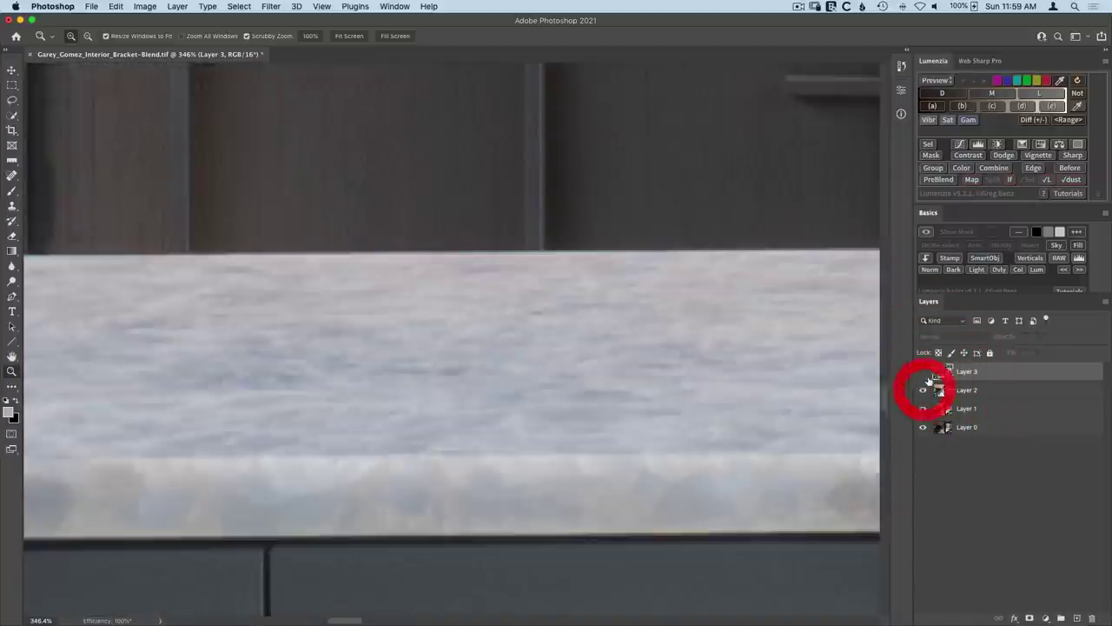
{"action": "left_click", "coordinate": [922, 371]}
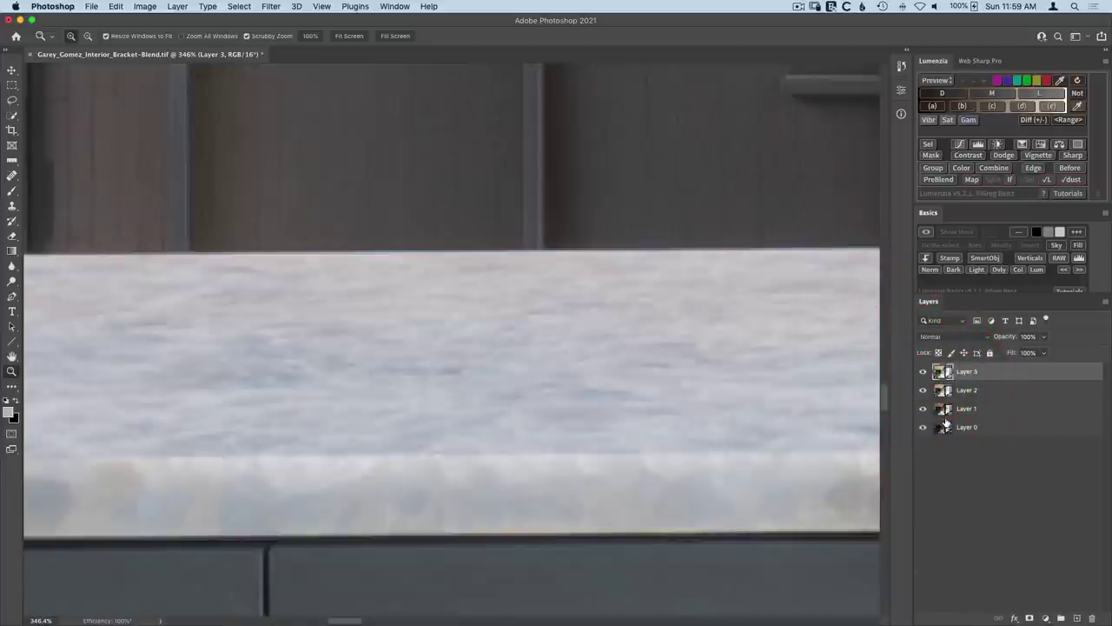
{"action": "key", "text": "super+0"}
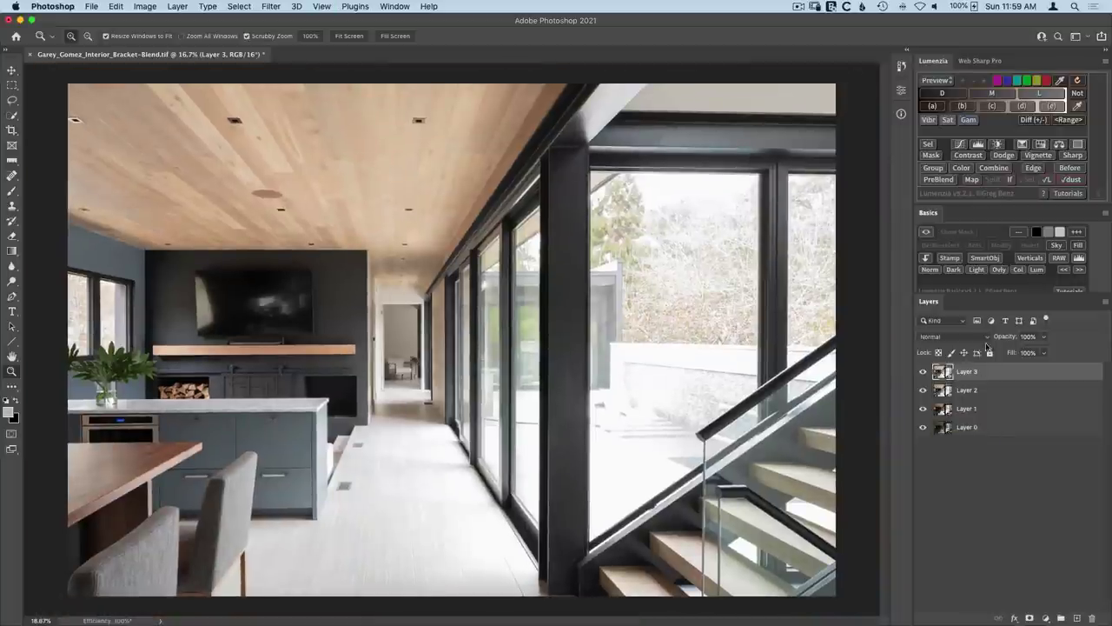
- Run PreBlend on the layers, sorted Dark on top, with Align enabled and Crop transparent edges
{"action": "left_click", "coordinate": [938, 178]}
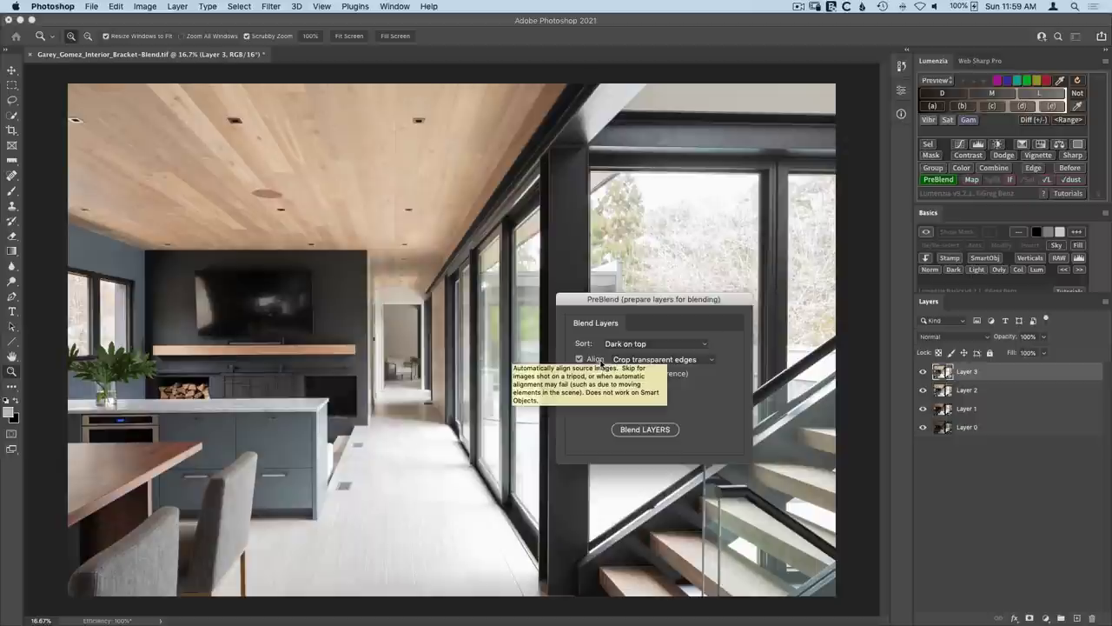
{"action": "left_click", "coordinate": [649, 360]}
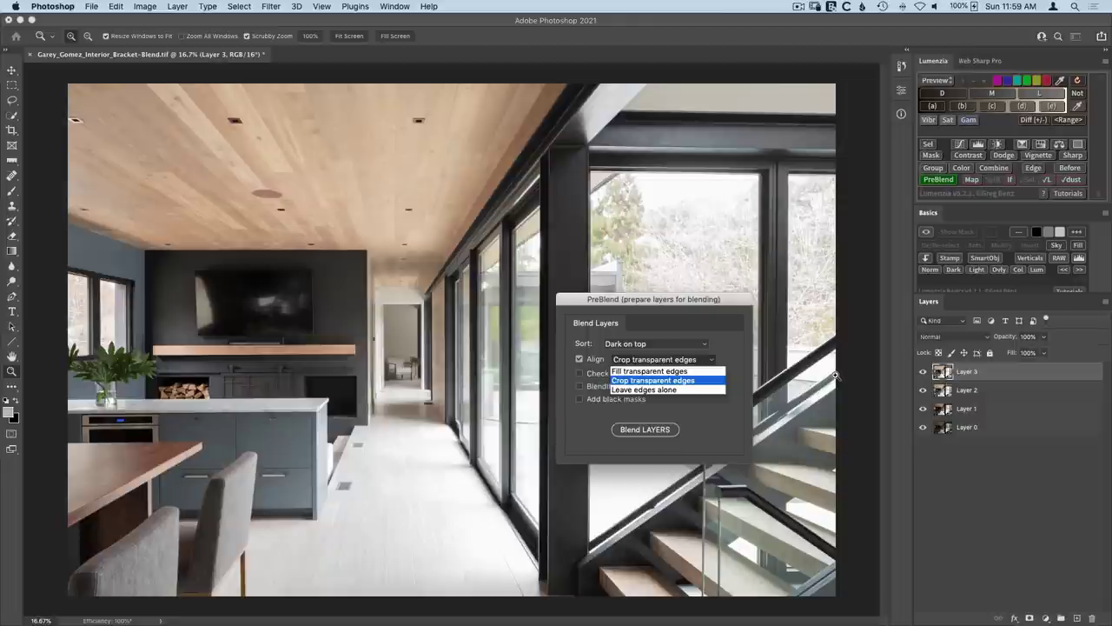
{"action": "left_click", "coordinate": [682, 382]}
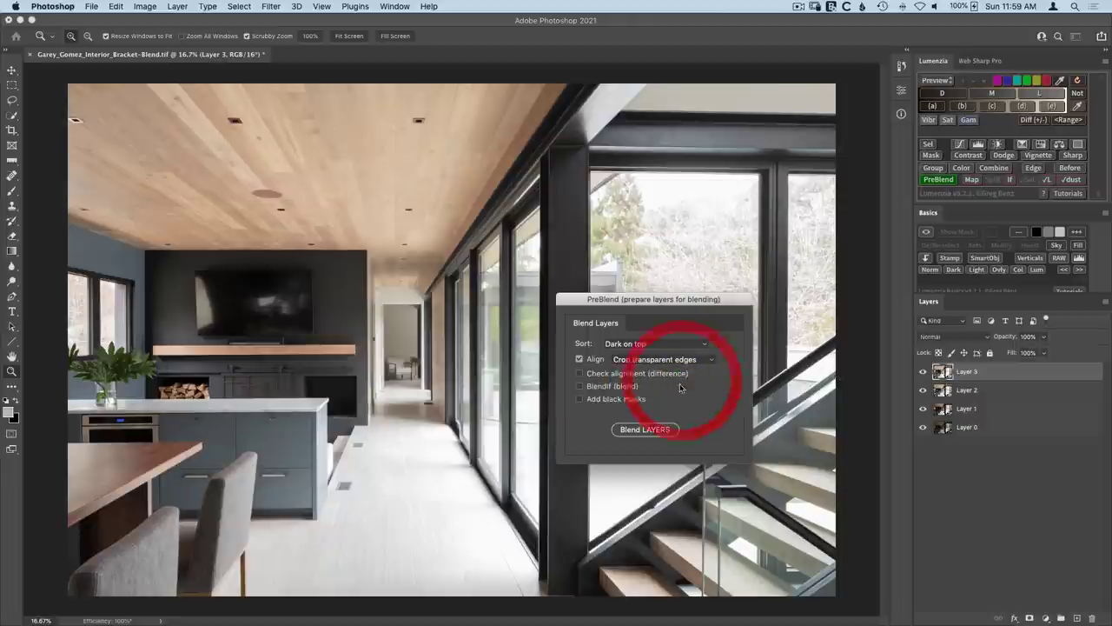
{"action": "left_click", "coordinate": [647, 429]}
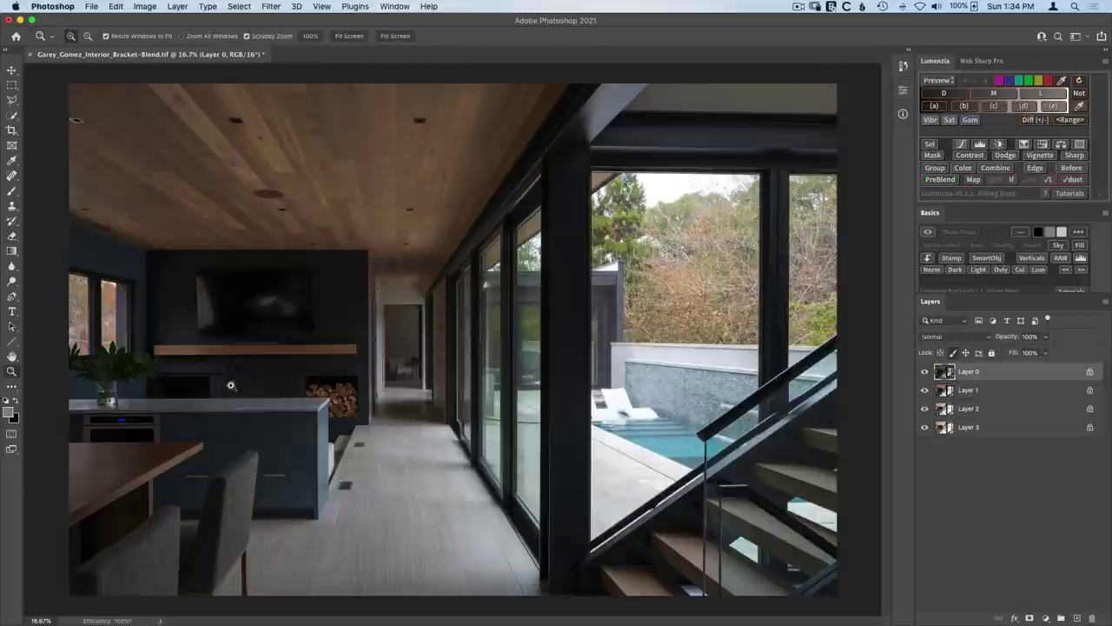
- Recheck the alignment at the countertop up close by toggling the visibility of Layers 0, 1 and 2
{"action": "left_click_drag", "start_coordinate": [231, 385], "coordinate": [322, 422]}
{"action": "left_click", "coordinate": [924, 372]}
{"action": "left_click", "coordinate": [924, 389]}
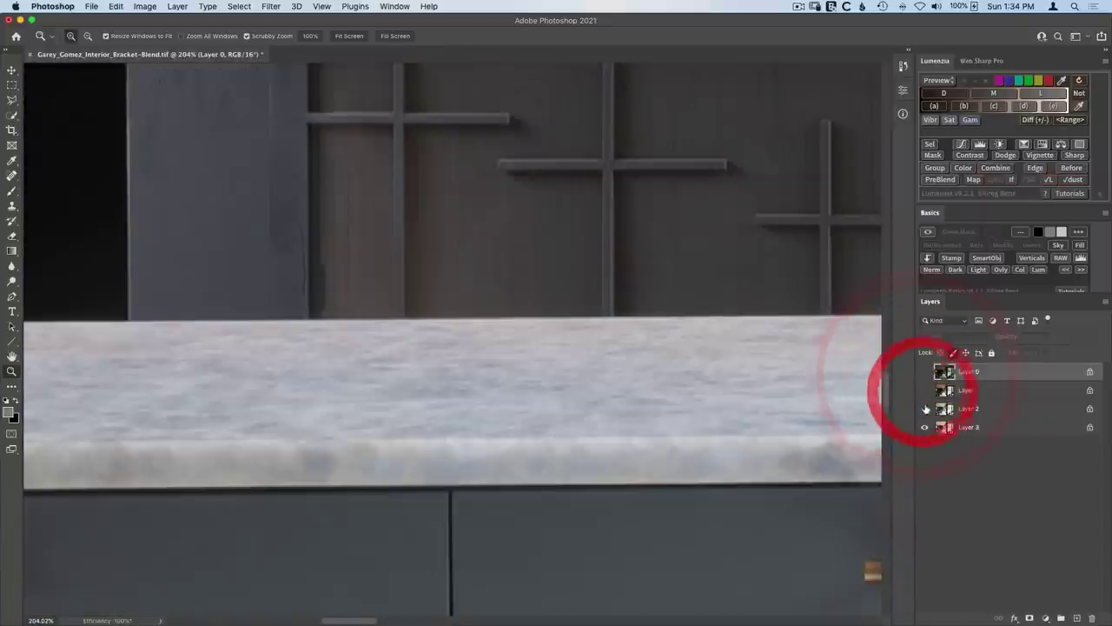
{"action": "left_click", "coordinate": [923, 409]}
{"action": "left_click", "coordinate": [923, 409]}
{"action": "left_click", "coordinate": [923, 390]}
{"action": "left_click", "coordinate": [924, 371]}
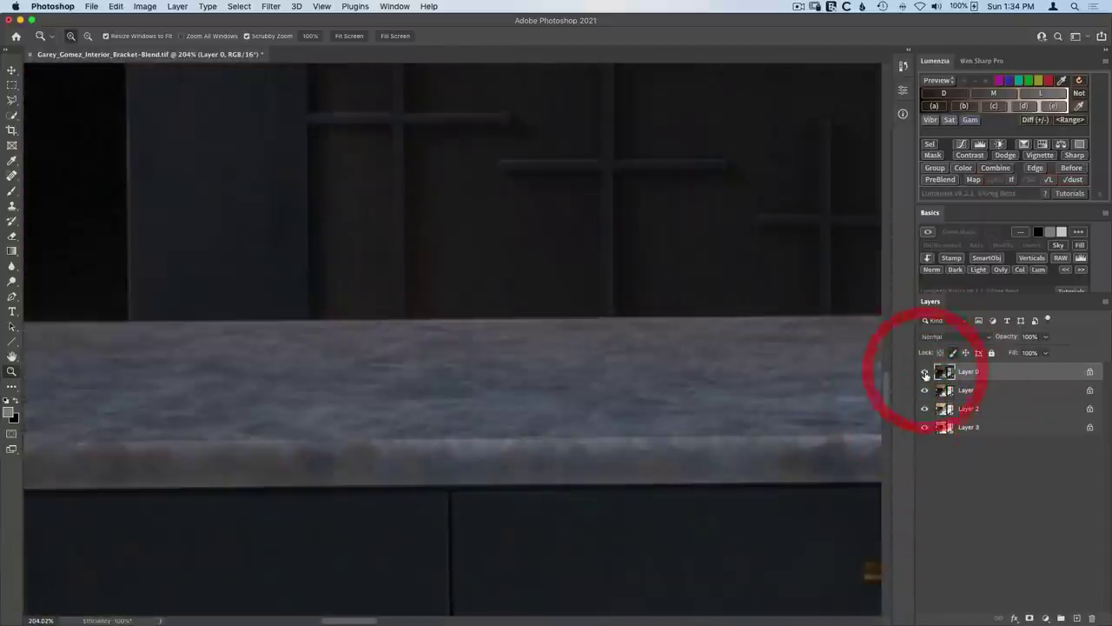
{"action": "key", "text": "ctrl+0"}
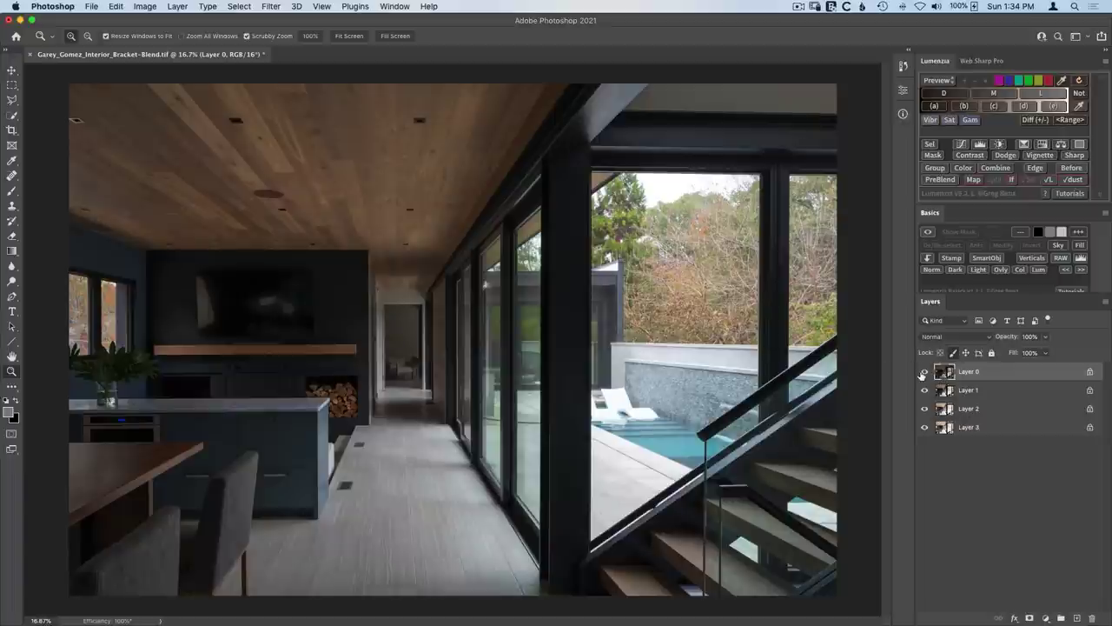
- Hide Layer 0 and move Layer 1 to the bottom of the layer stack
{"action": "left_click", "coordinate": [923, 372]}
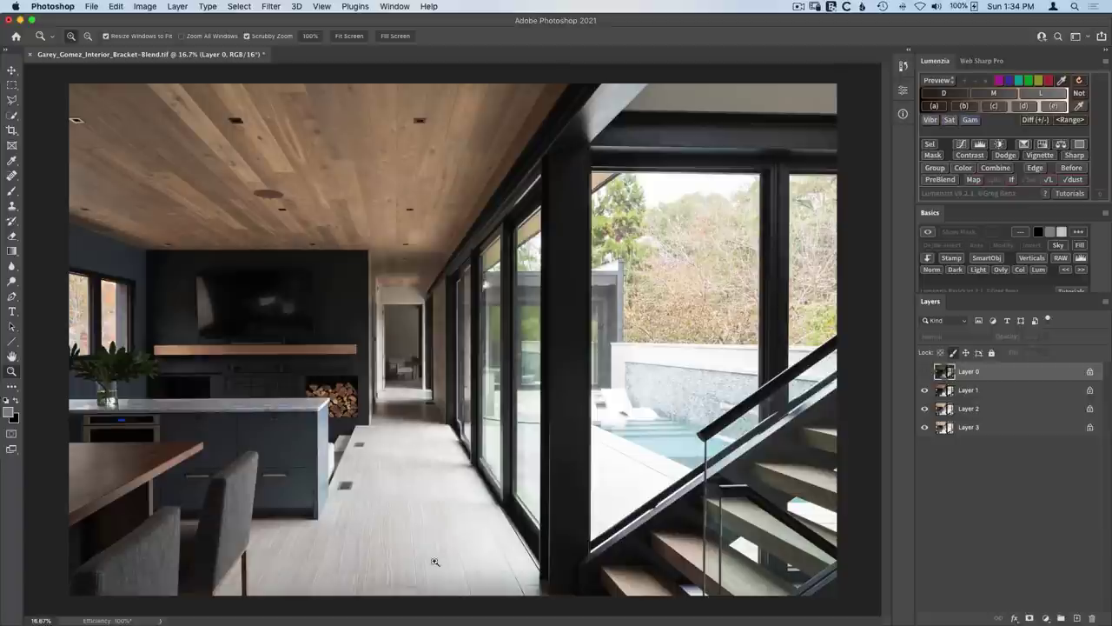
{"action": "left_click_drag", "start_coordinate": [944, 392], "coordinate": [938, 435]}
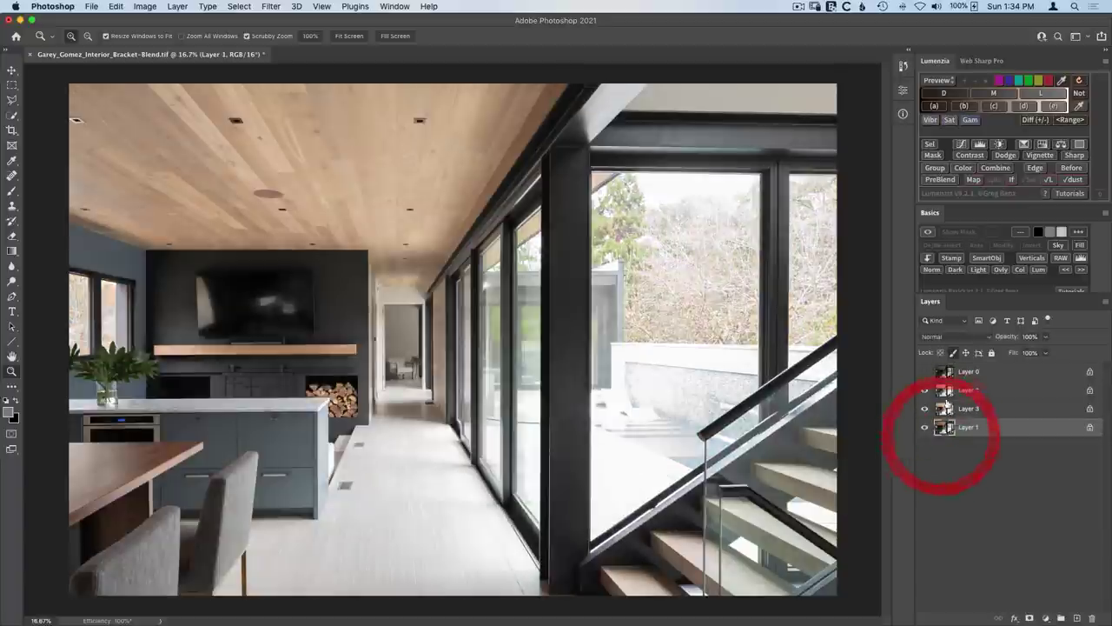
- Toggle Layer 2's visibility to compare its exposure and the firewood area with Layer 3
{"action": "left_click", "coordinate": [924, 390]}
{"action": "left_click", "coordinate": [924, 390]}
{"action": "left_click", "coordinate": [925, 391]}
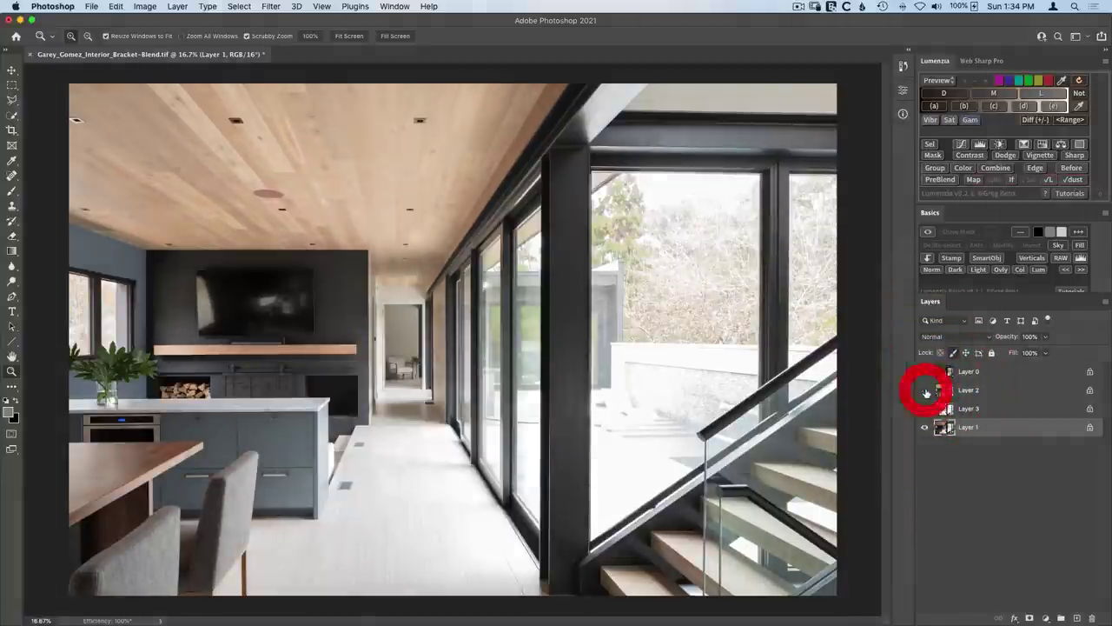
{"action": "left_click", "coordinate": [925, 390]}
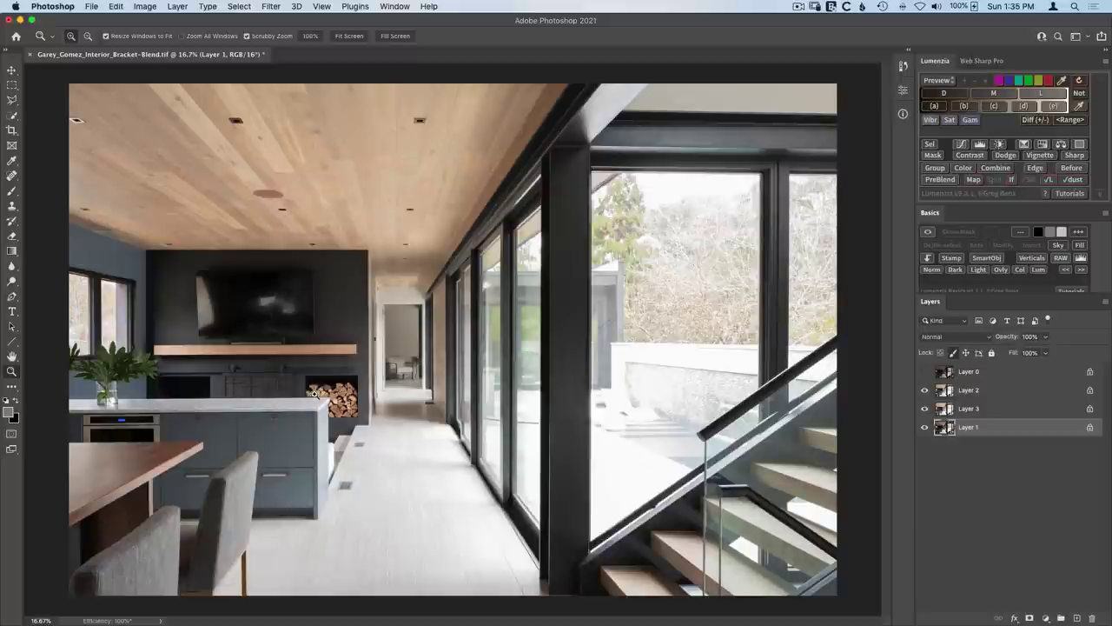
{"action": "left_click", "coordinate": [924, 390]}
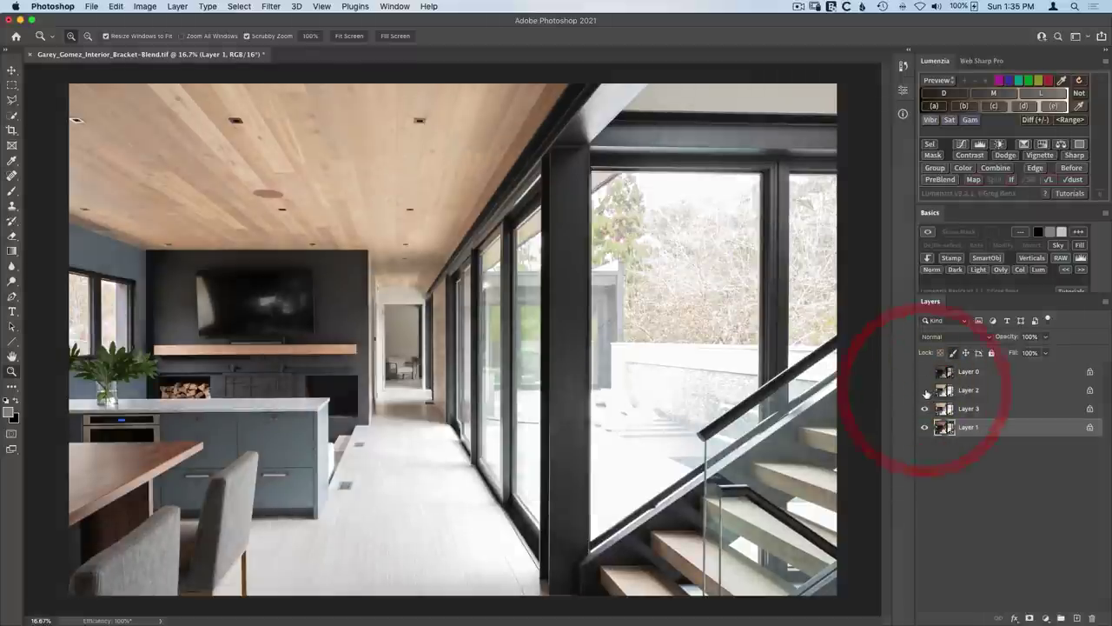
{"action": "left_click", "coordinate": [925, 390]}
- Group Layer 2 and Layer 3 together and hide the group
{"action": "left_click", "coordinate": [945, 390]}
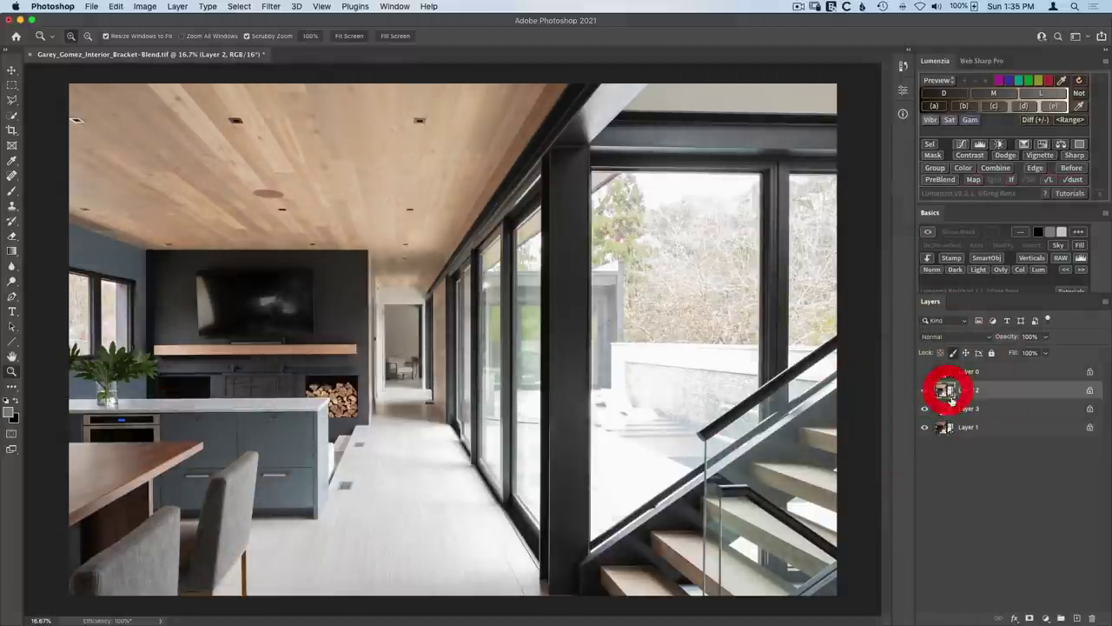
{"action": "left_click", "coordinate": [951, 409], "text": "shift"}
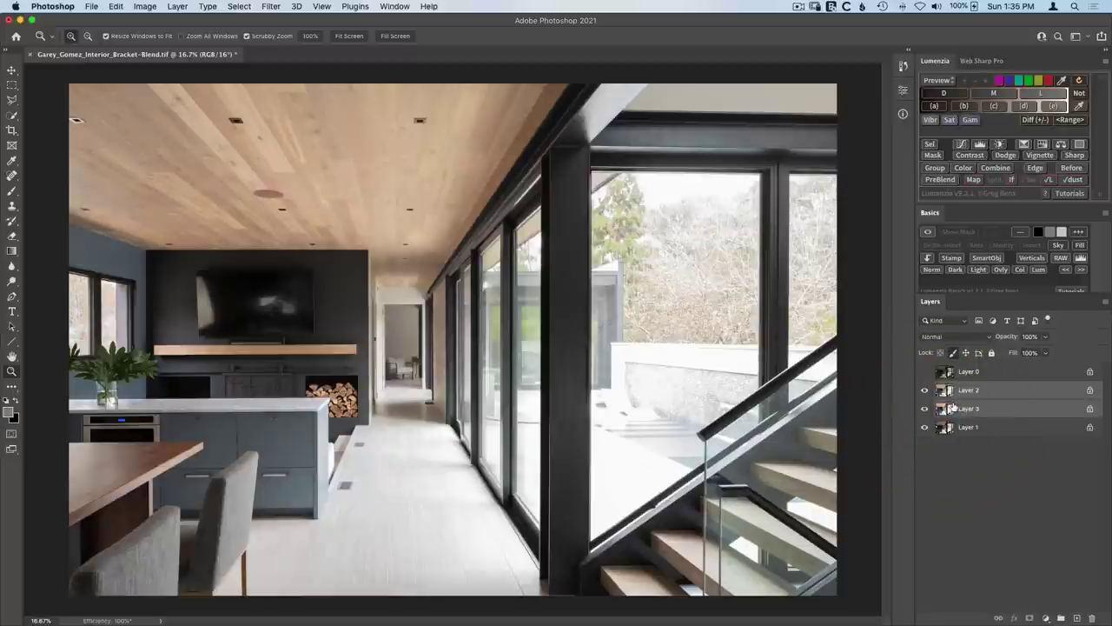
{"action": "key", "text": "super+g"}
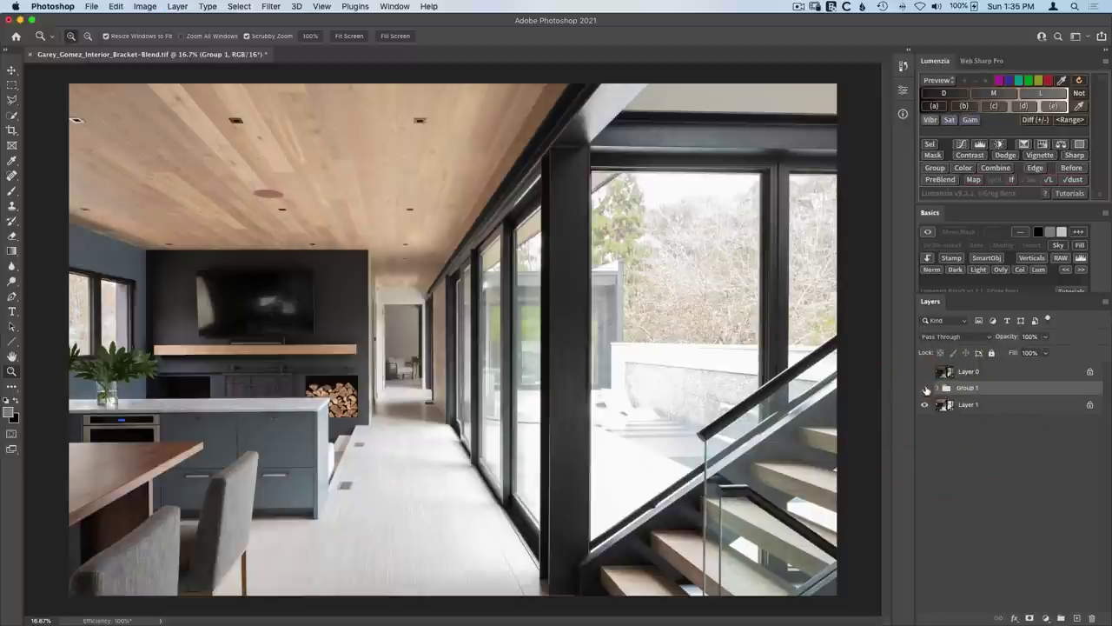
{"action": "left_click", "coordinate": [925, 389]}
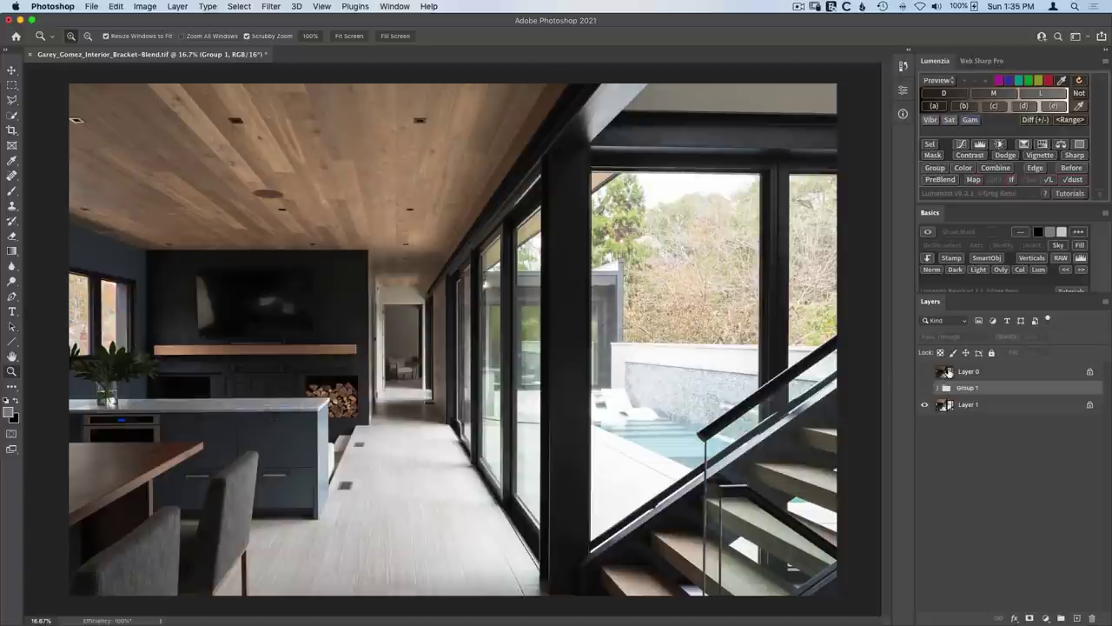
- Show Layer 0 and add a black layer mask to it
{"action": "left_click", "coordinate": [945, 372]}
{"action": "left_click", "coordinate": [924, 372]}
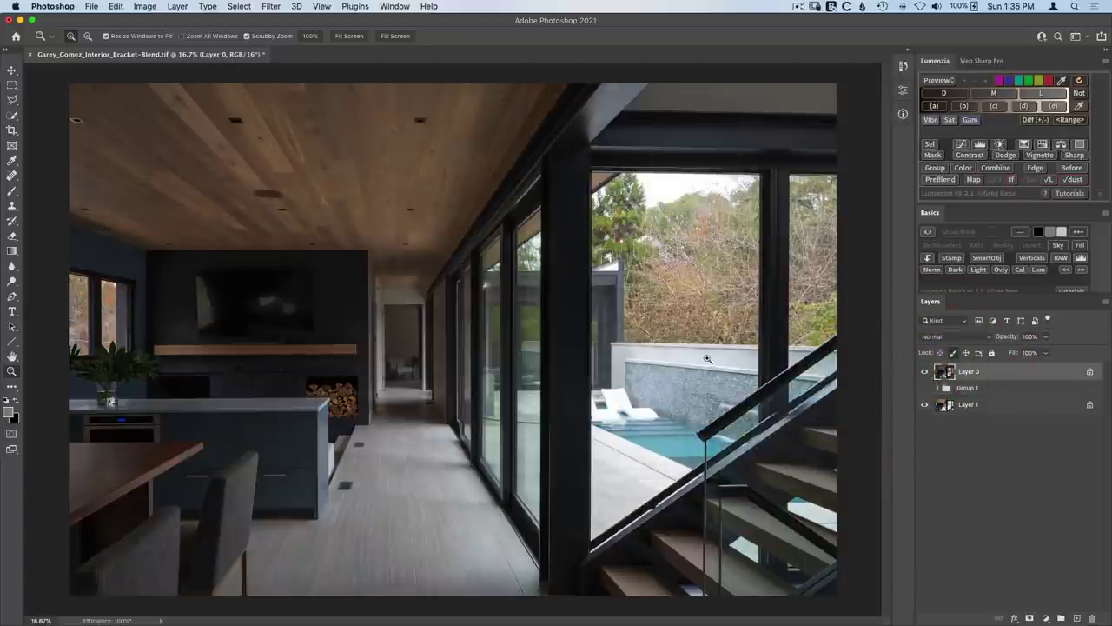
{"action": "left_click", "coordinate": [932, 155]}
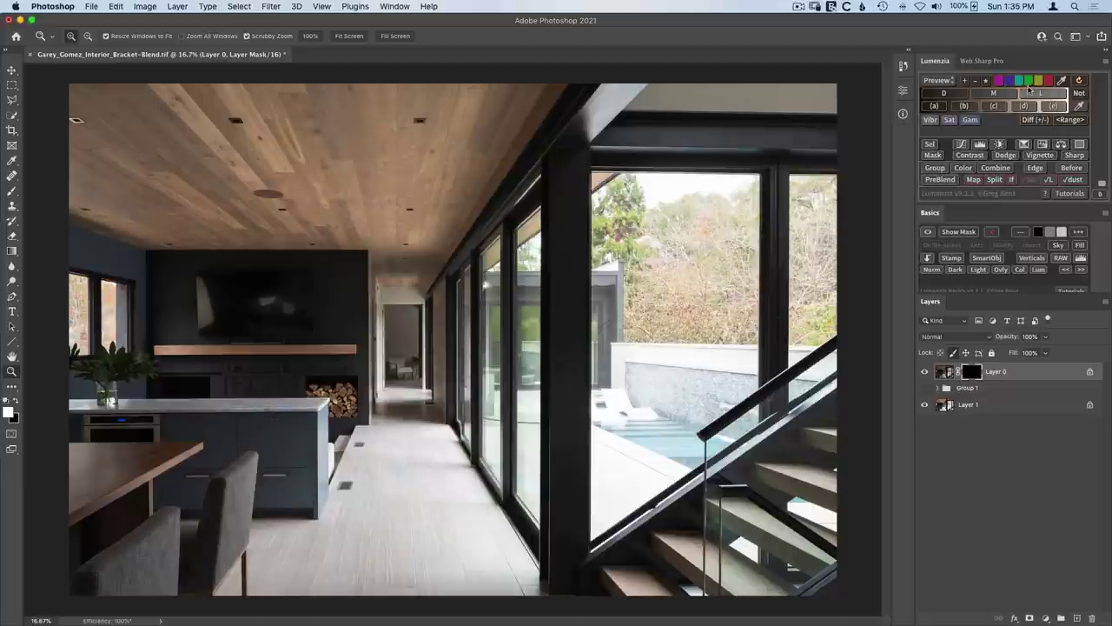
- Preview the lights (L) luminosity mask for Layer 0 and close the preview without applying it
{"action": "left_click", "coordinate": [1031, 93]}
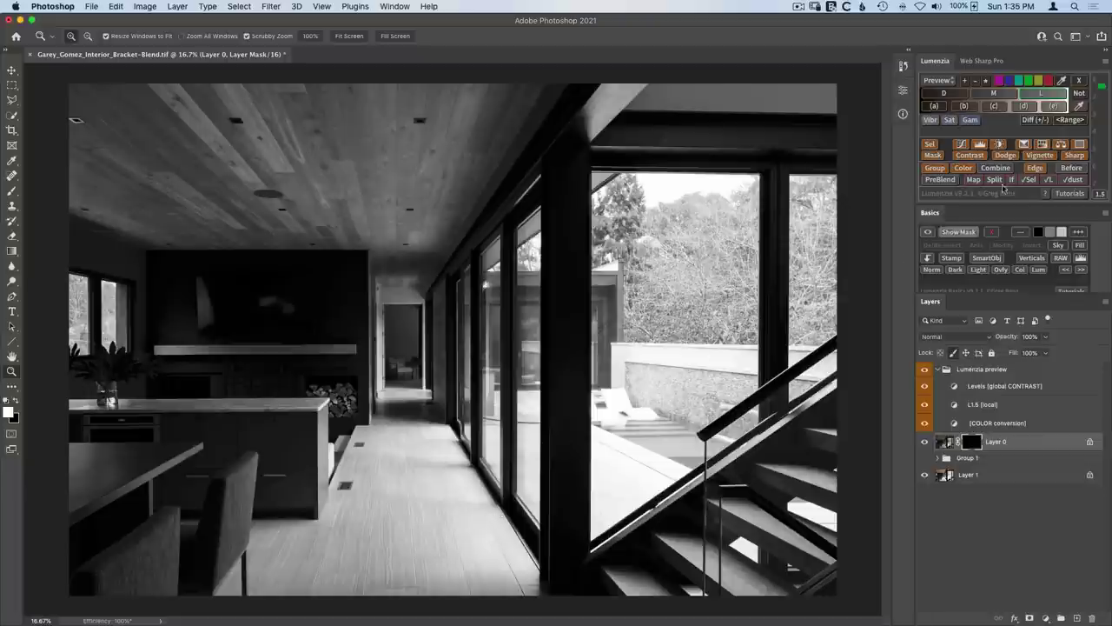
{"action": "left_click", "coordinate": [1080, 82]}
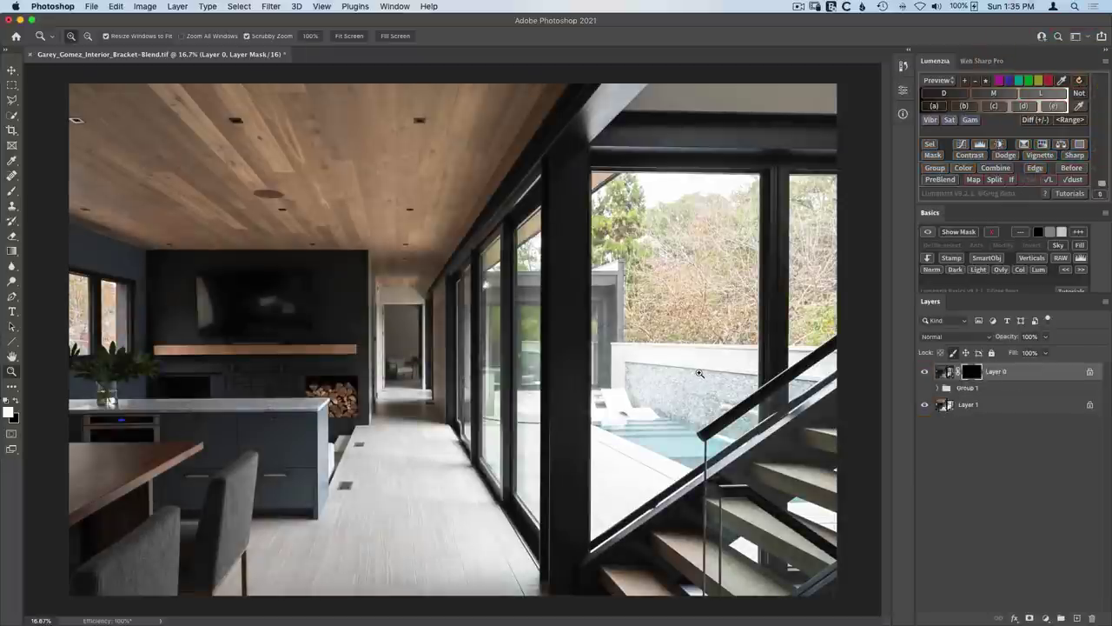
- Select the two large window panes beside the staircase and the bright gaps between the stair treads with the Quick Selection tool
{"action": "key", "text": "w"}
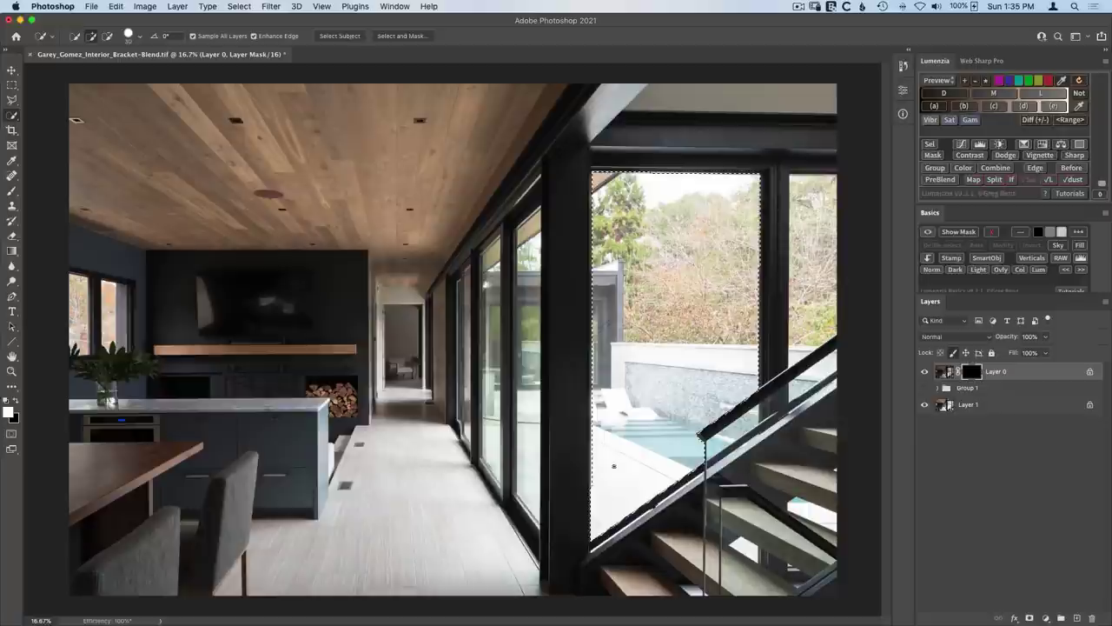
{"action": "left_click", "coordinate": [616, 459]}
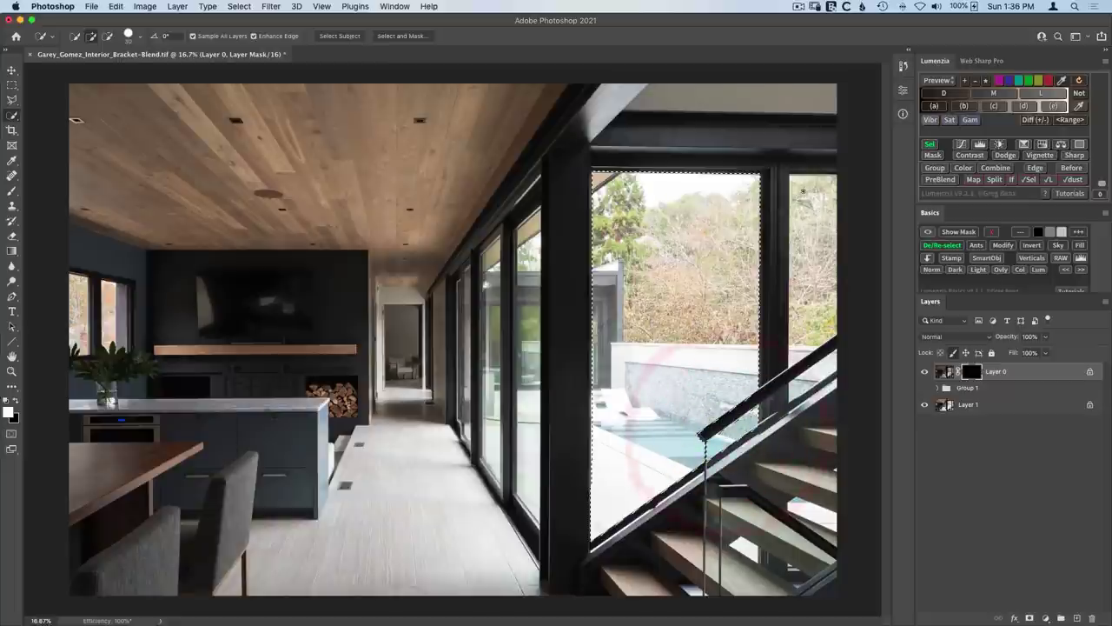
{"action": "left_click", "coordinate": [806, 339]}
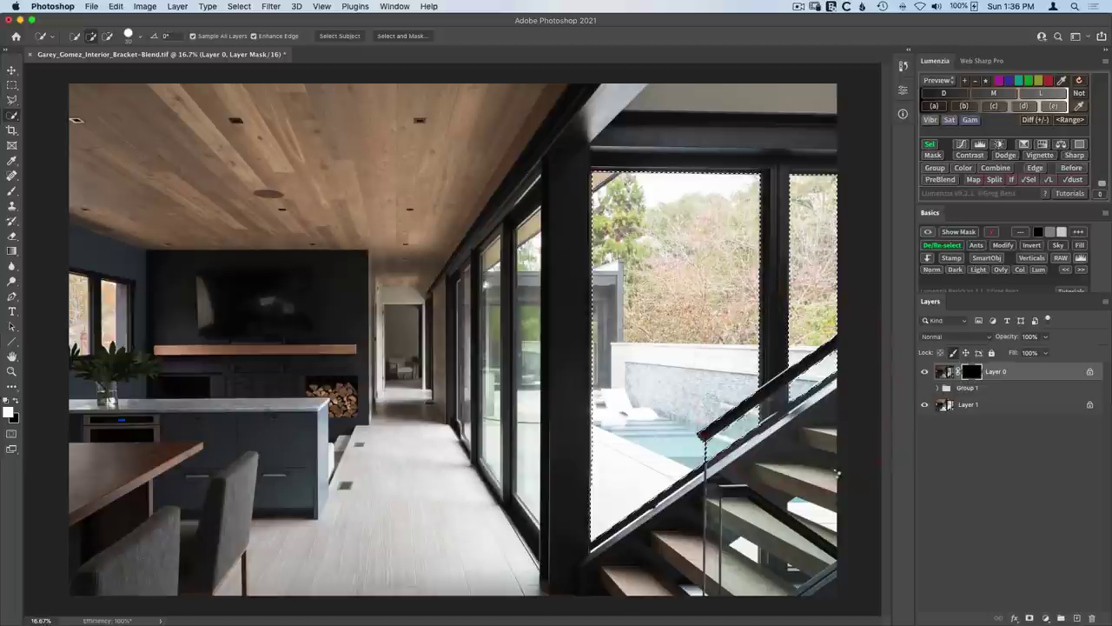
{"action": "left_click", "coordinate": [835, 469]}
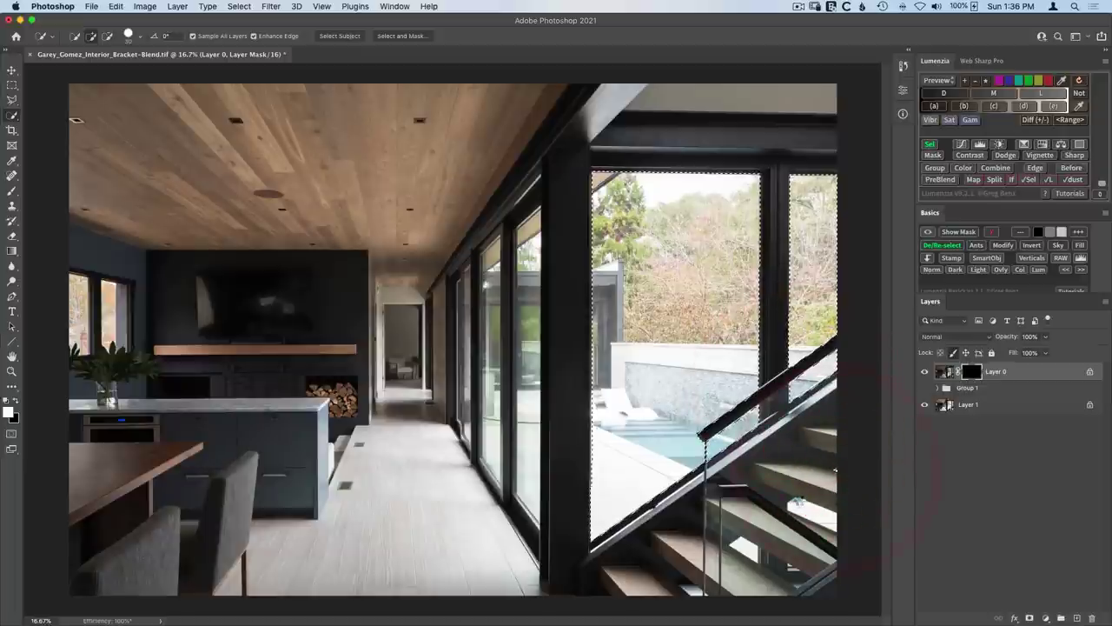
{"action": "left_click", "coordinate": [807, 509]}
{"action": "left_click", "coordinate": [749, 550]}
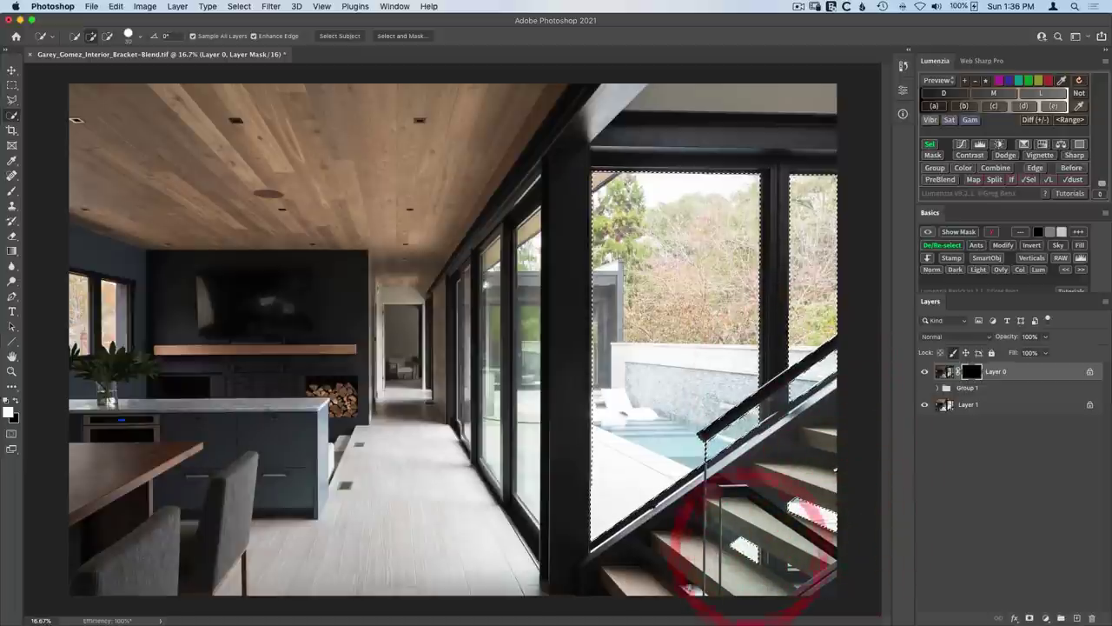
{"action": "left_click", "coordinate": [697, 591]}
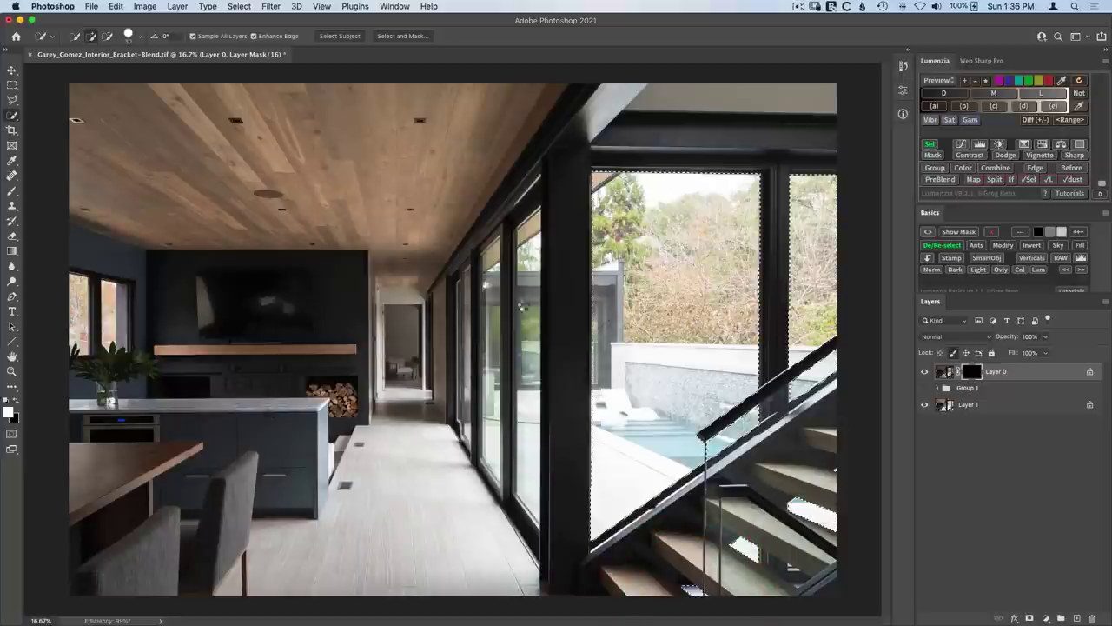
- Add the narrow glass door panes along the hallway to the selection with the Quick Selection tool
{"action": "left_click_drag", "start_coordinate": [524, 306], "coordinate": [534, 214]}
{"action": "left_click", "coordinate": [514, 478]}
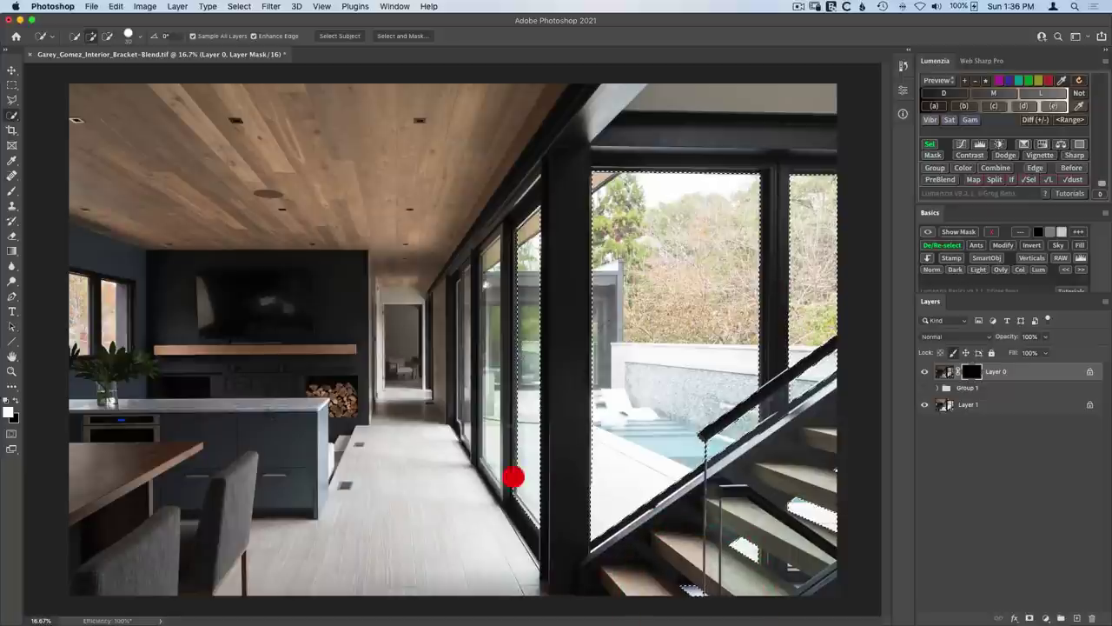
{"action": "left_click", "coordinate": [477, 430]}
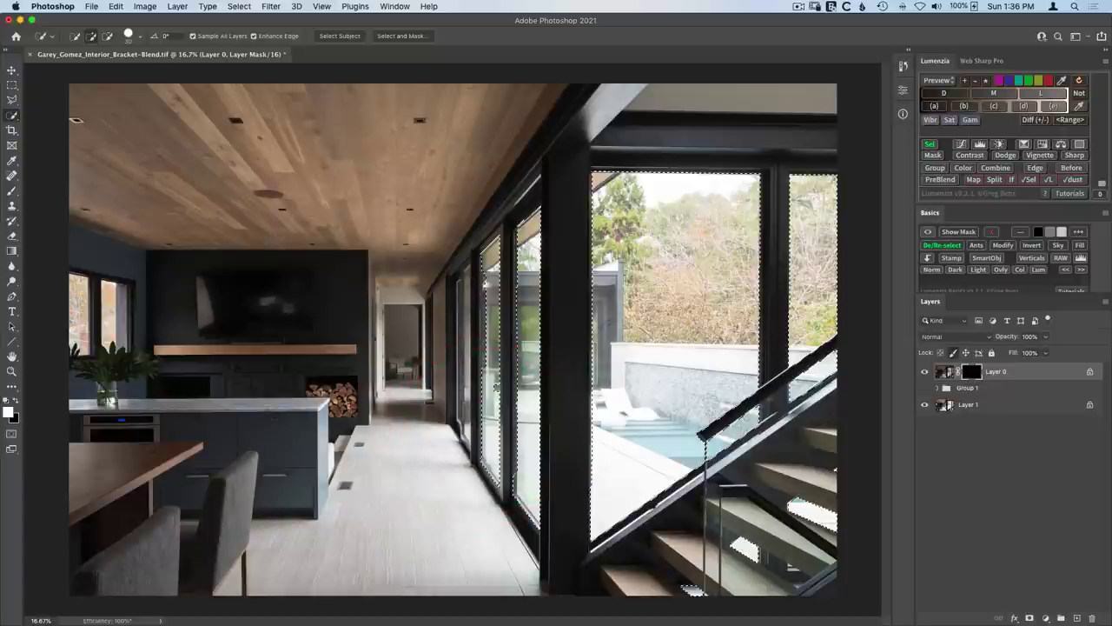
{"action": "left_click", "coordinate": [460, 409]}
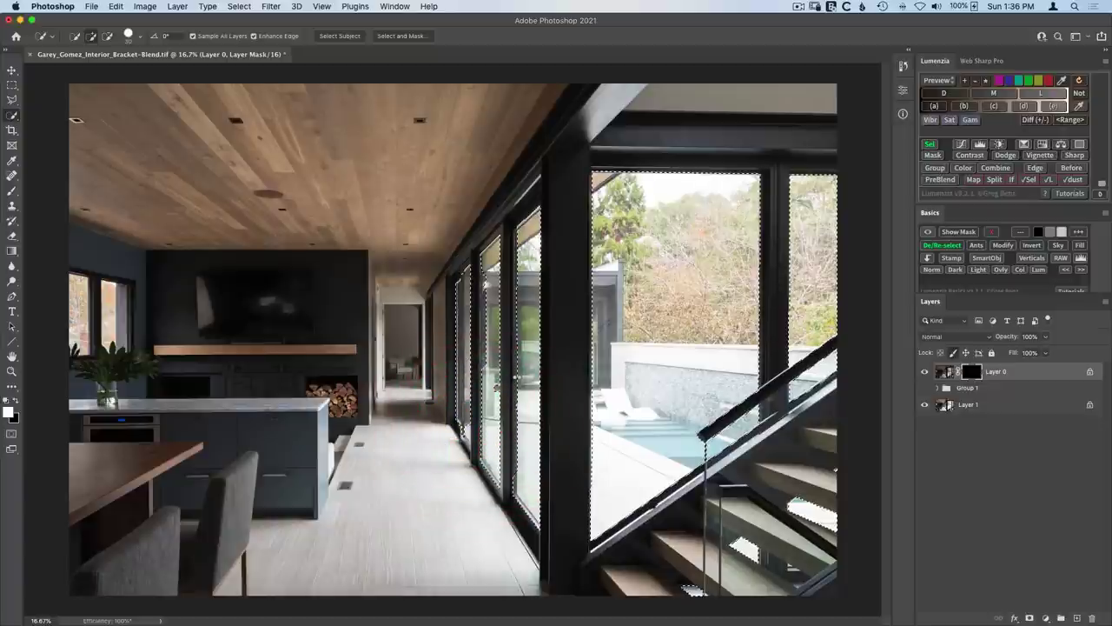
{"action": "left_click", "coordinate": [512, 377]}
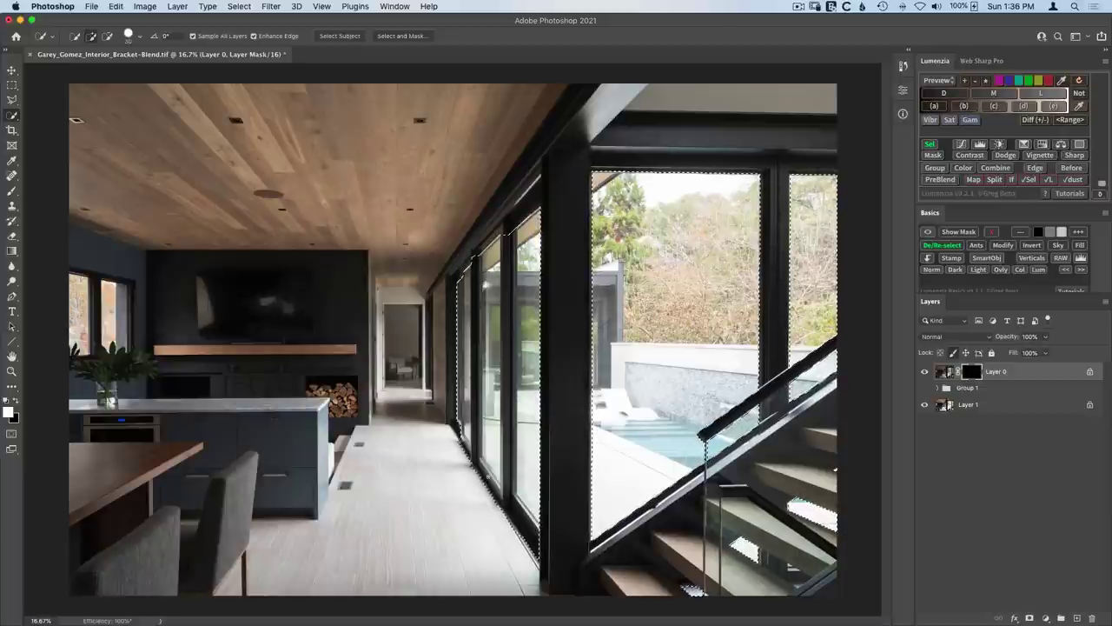
- Subtract the spill along the door track from the selection and add the two small windows behind the plant
{"action": "key", "text": "alt"}
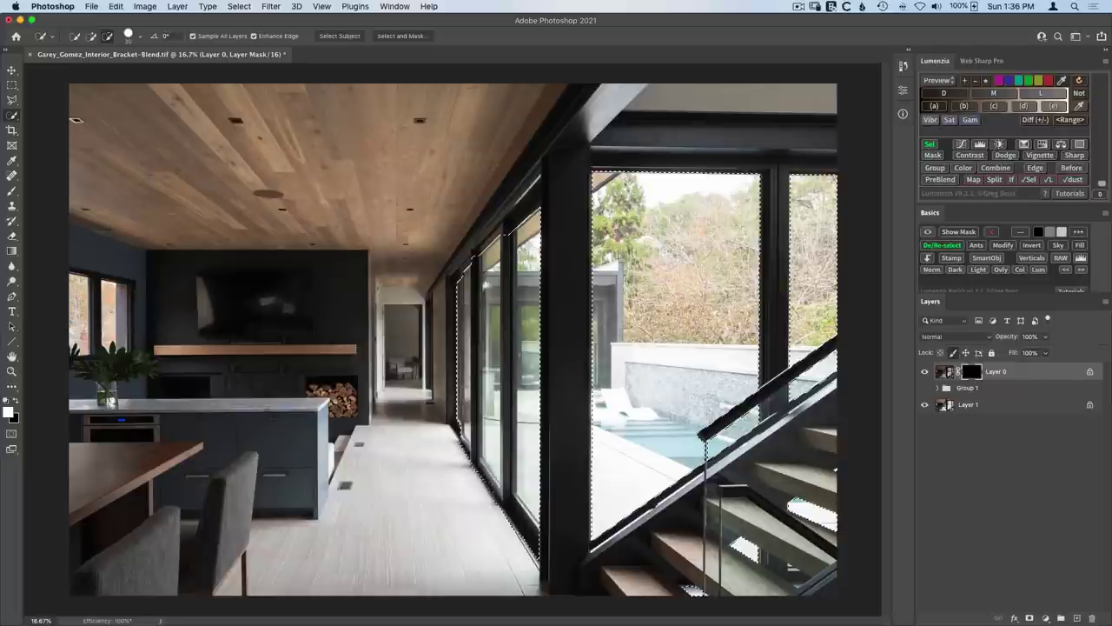
{"action": "left_click", "coordinate": [516, 542], "text": "alt"}
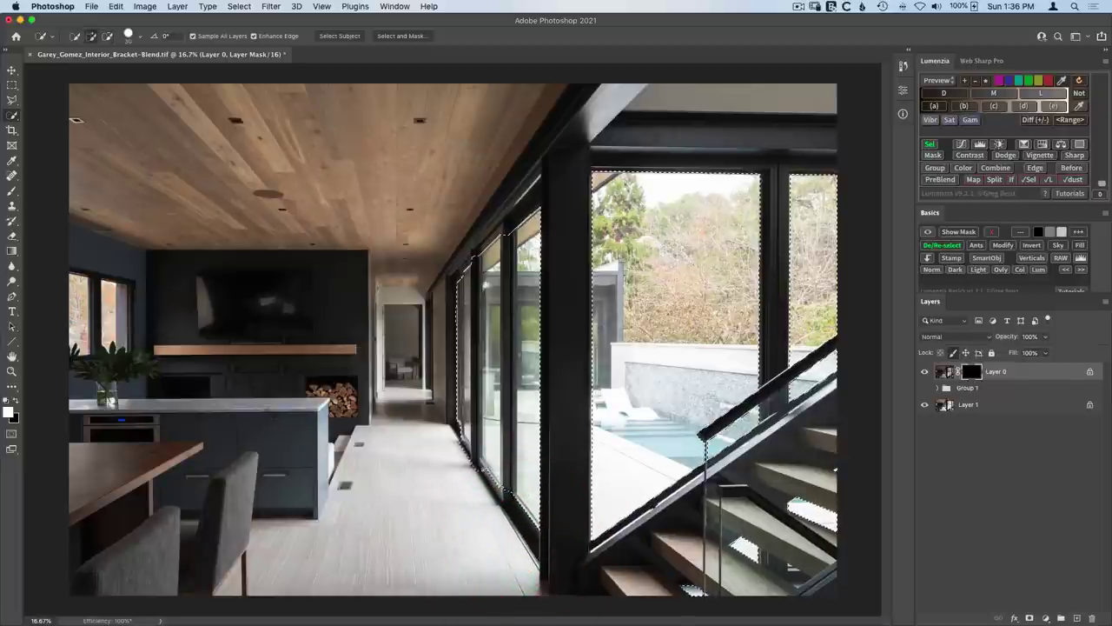
{"action": "left_click", "coordinate": [500, 494]}
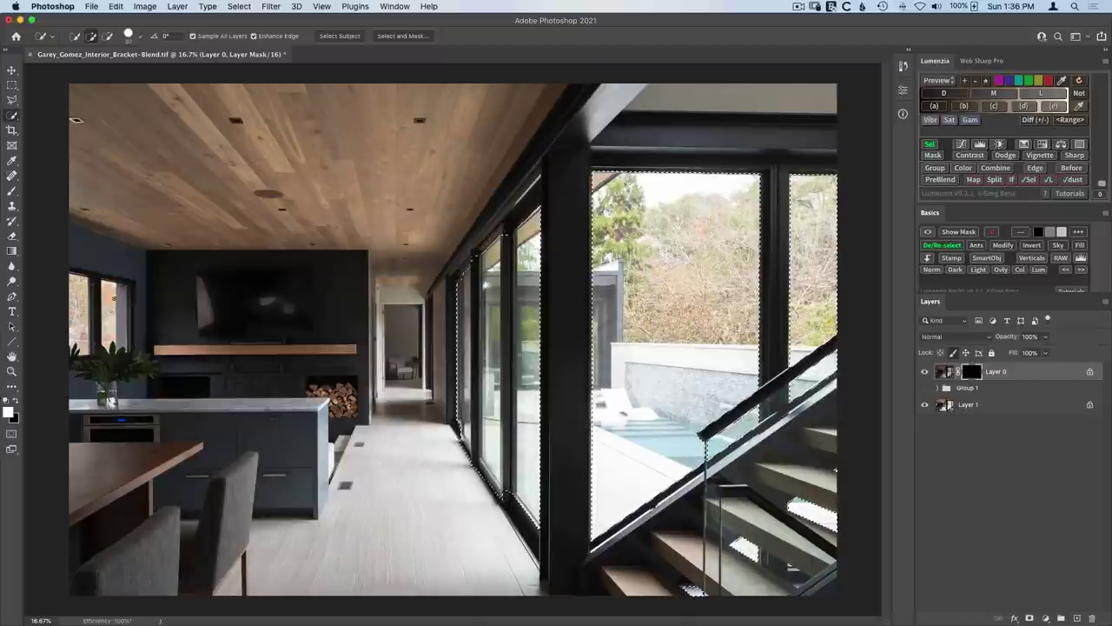
{"action": "left_click", "coordinate": [115, 320]}
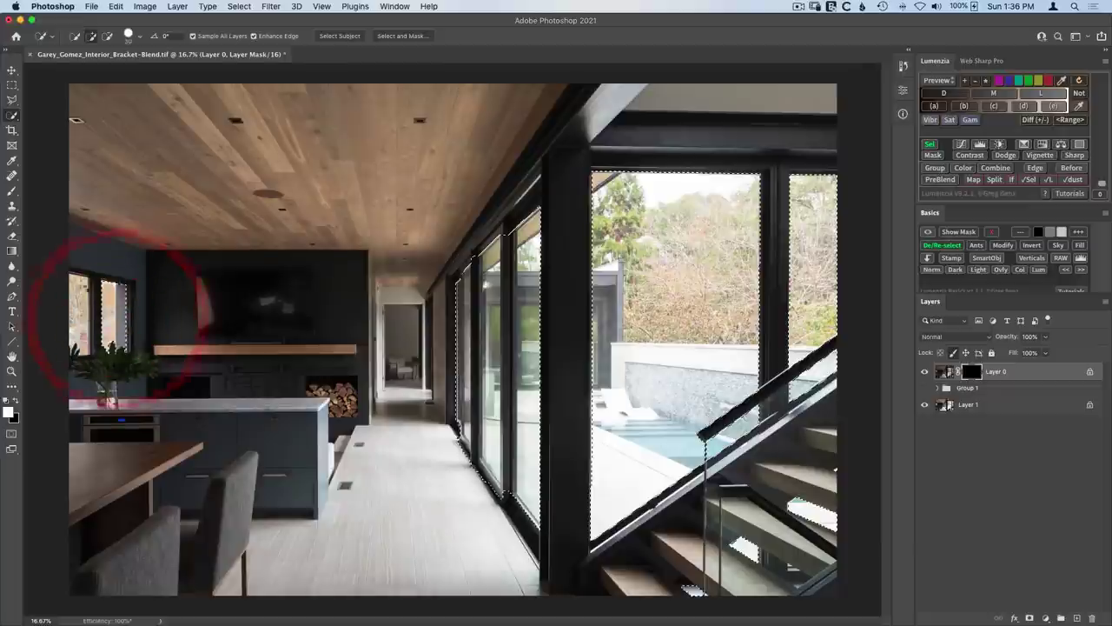
{"action": "left_click", "coordinate": [94, 320]}
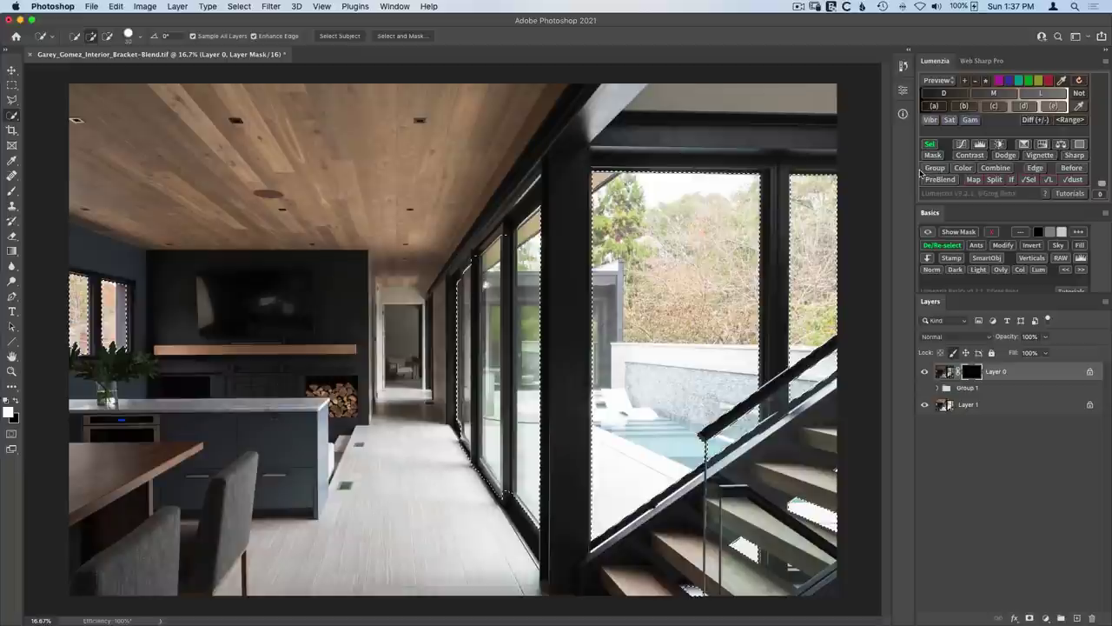
- Preview the lights (L) luminosity mask, disable Layer 0's mask and toggle the preview group to compare it with the photo
{"action": "left_click", "coordinate": [1041, 93]}
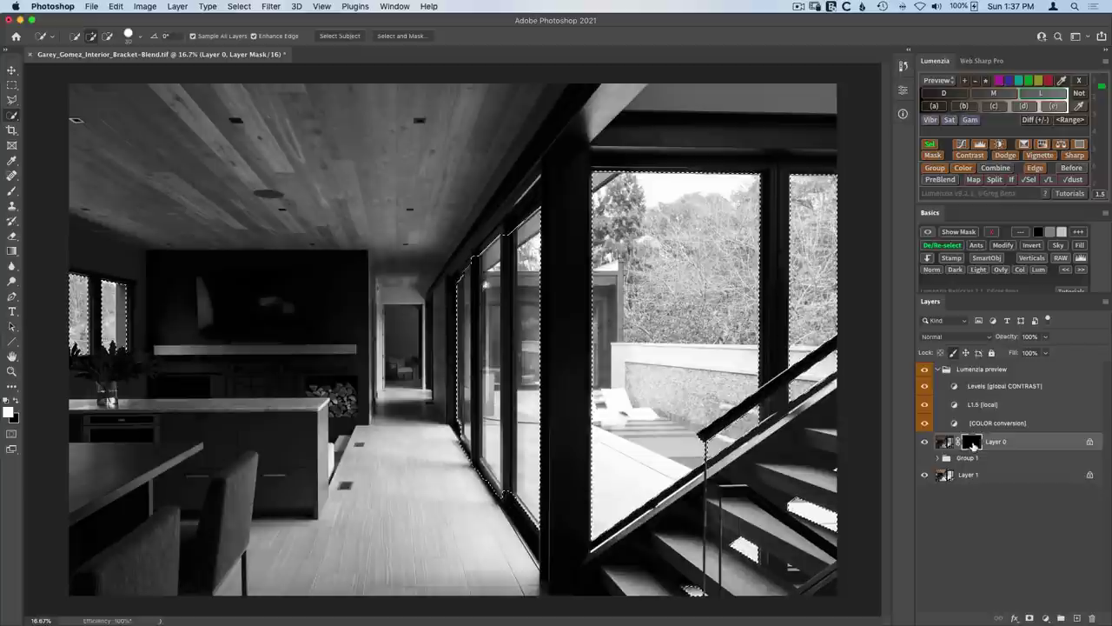
{"action": "left_click", "coordinate": [973, 443], "text": "shift"}
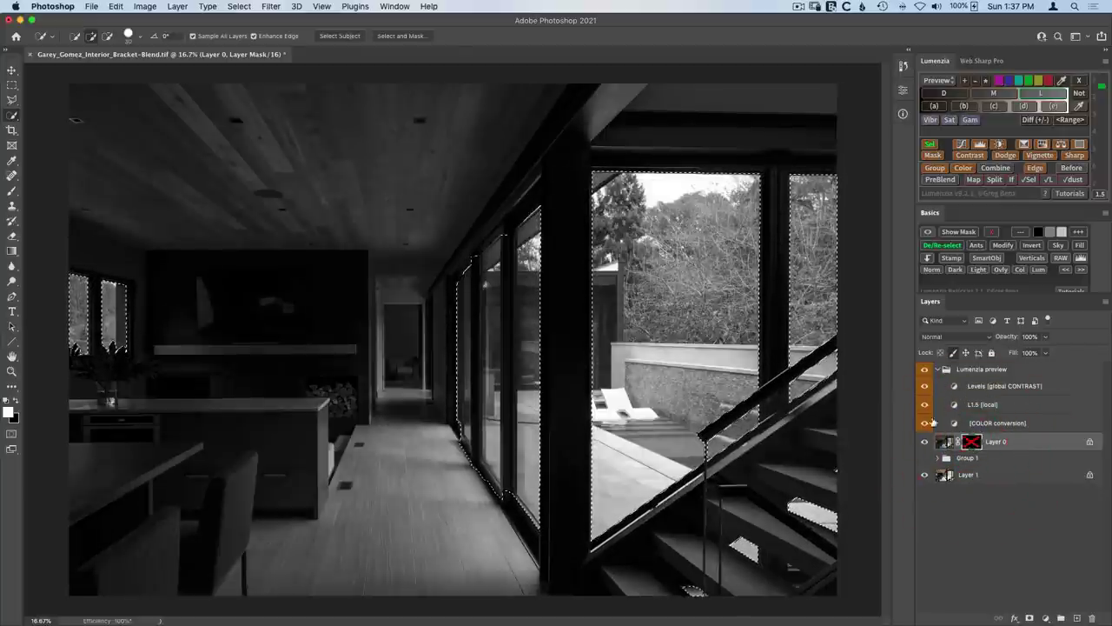
{"action": "left_click", "coordinate": [923, 369]}
{"action": "left_click", "coordinate": [924, 369]}
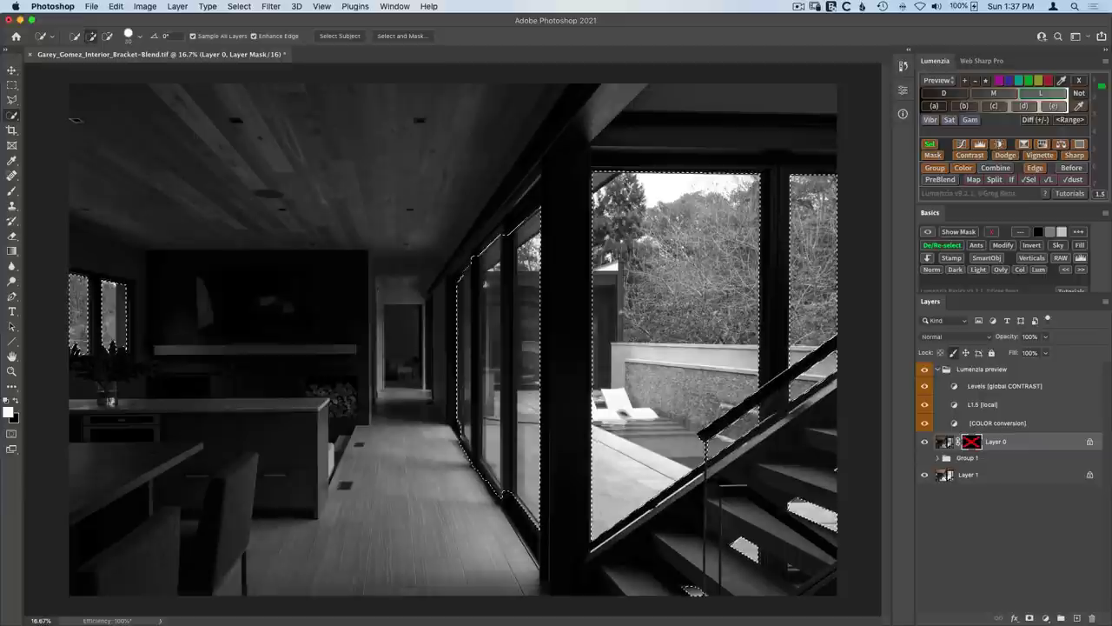
- Brighten the mask preview with its global contrast Levels layer, setting the midtones to 2.35 and the black point to 7
{"action": "double_click", "coordinate": [955, 388]}
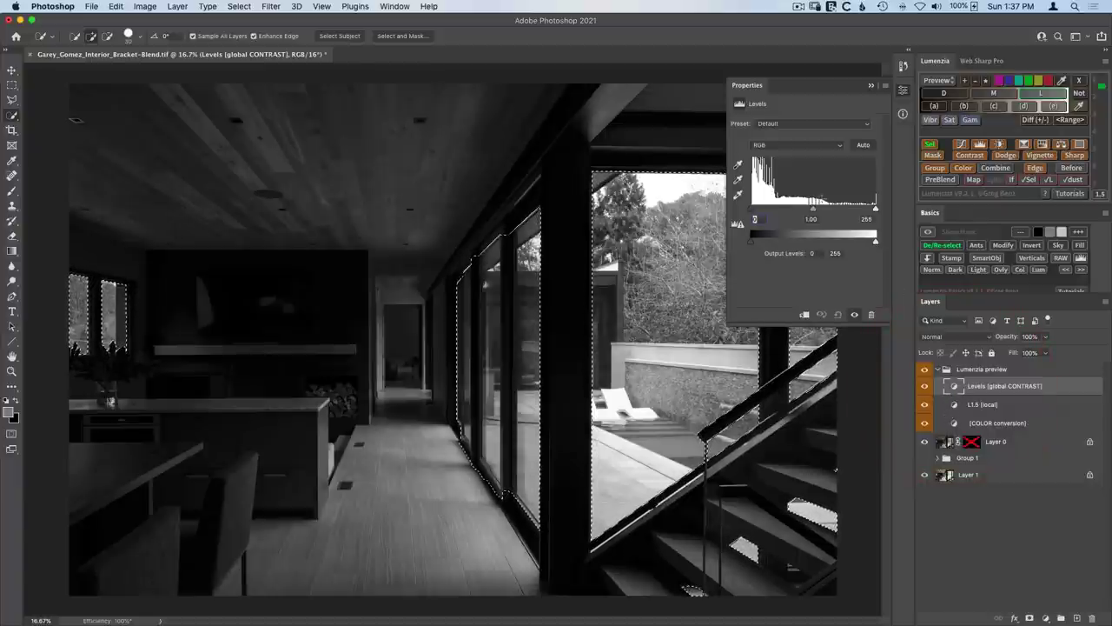
{"action": "left_click_drag", "start_coordinate": [814, 212], "coordinate": [780, 211]}
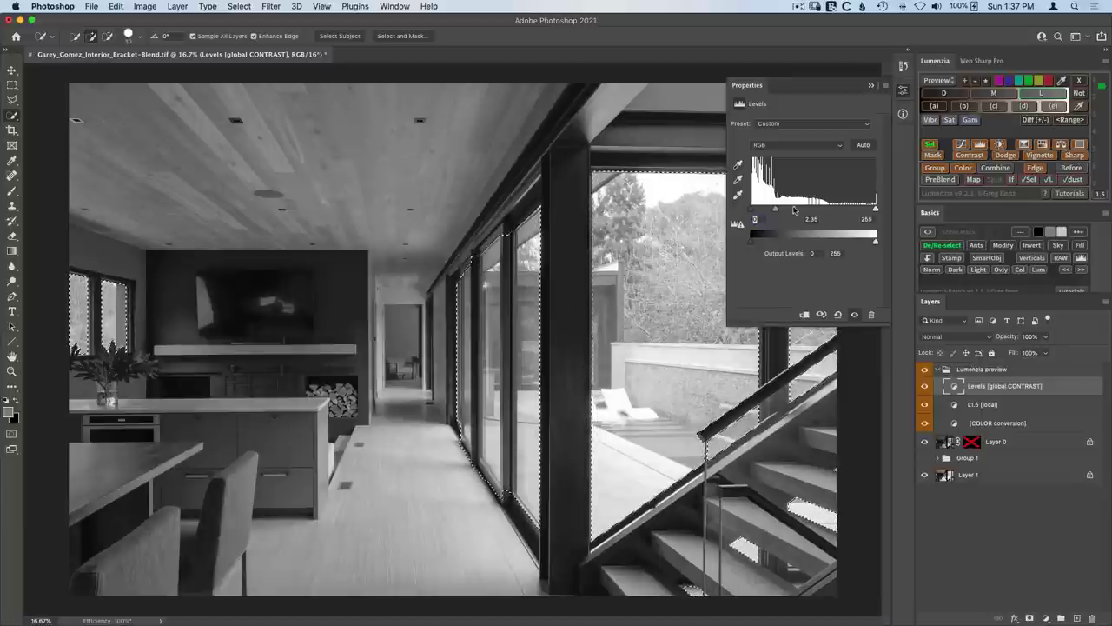
{"action": "left_click_drag", "start_coordinate": [753, 216], "coordinate": [755, 218]}
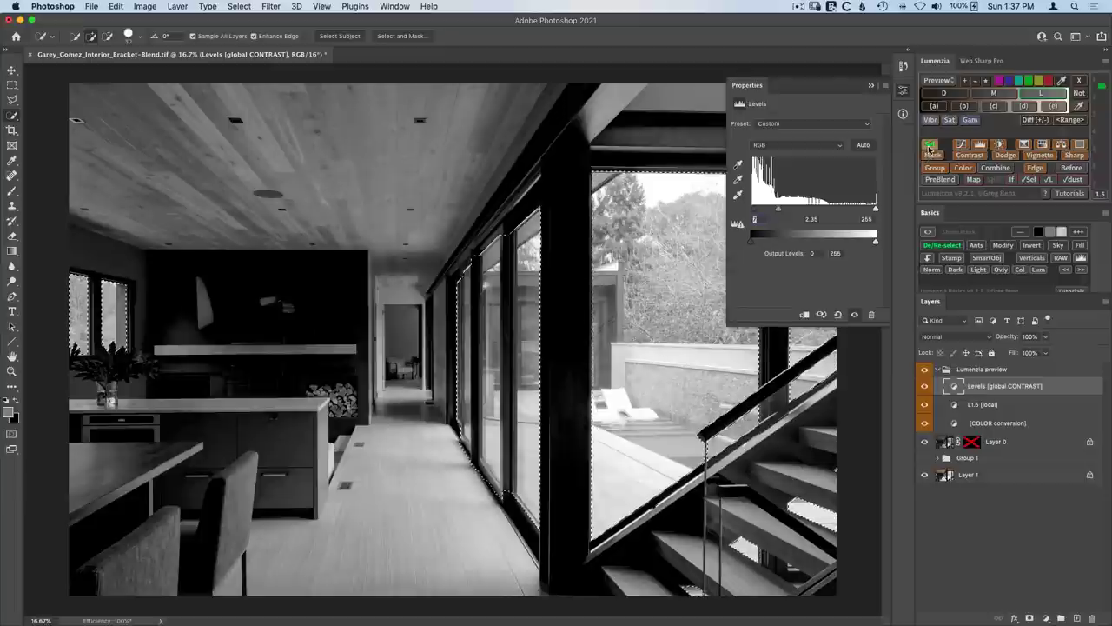
- Load the luminosity preview as a selection limited to the windows, with a feather of 2
{"action": "left_click", "coordinate": [930, 149]}
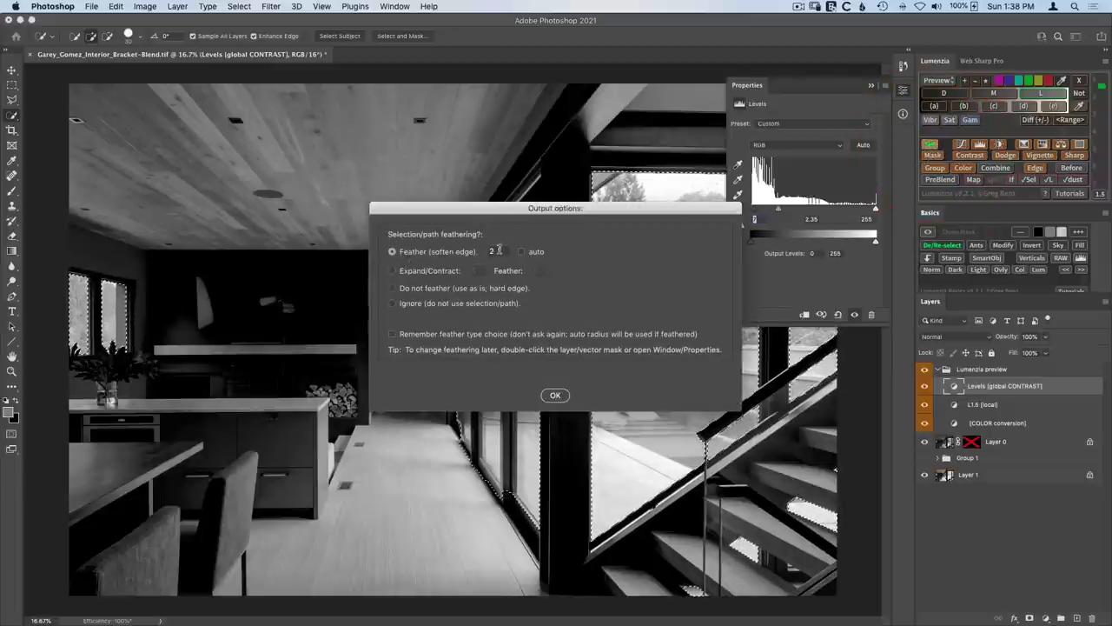
{"action": "left_click", "coordinate": [556, 395]}
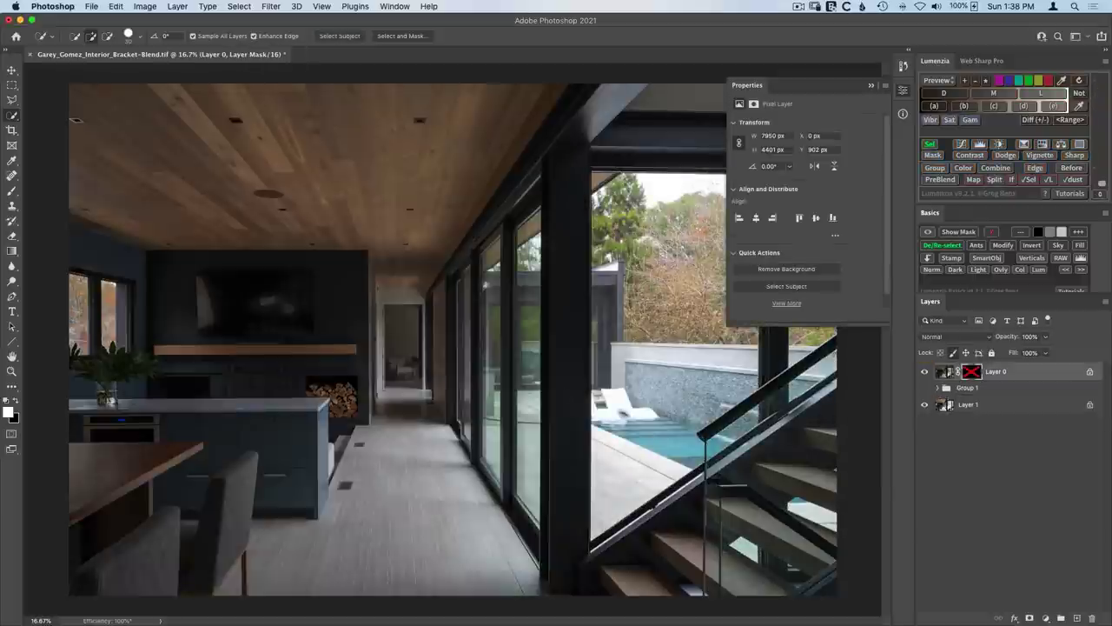
{"action": "left_click", "coordinate": [901, 90]}
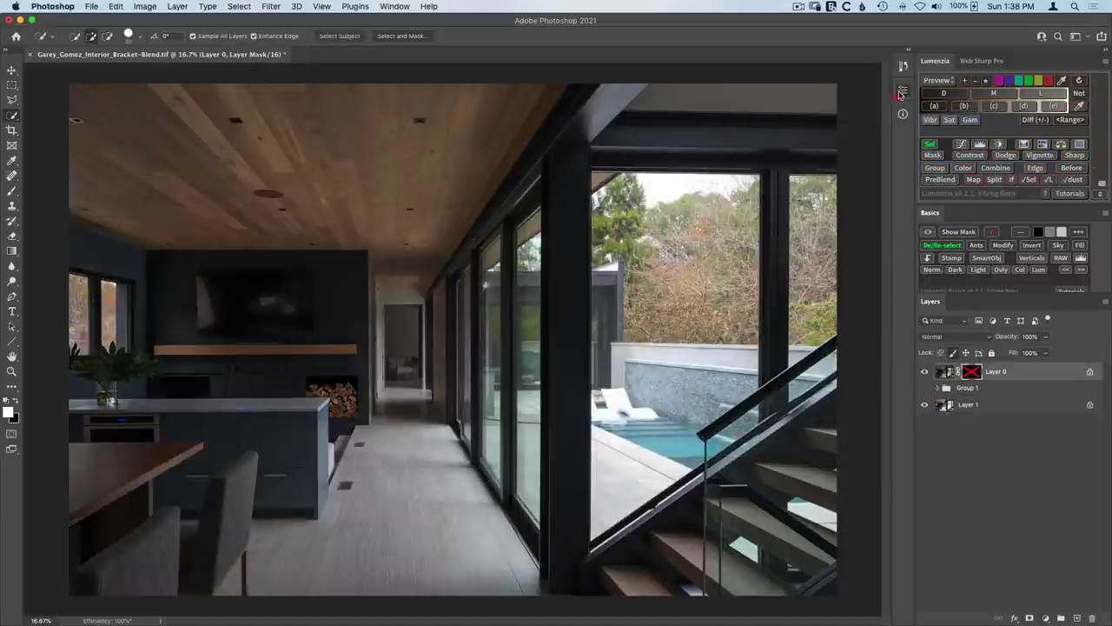
- Visualize the active selection as a black-and-white mask and close the visualization
{"action": "left_click", "coordinate": [928, 148]}
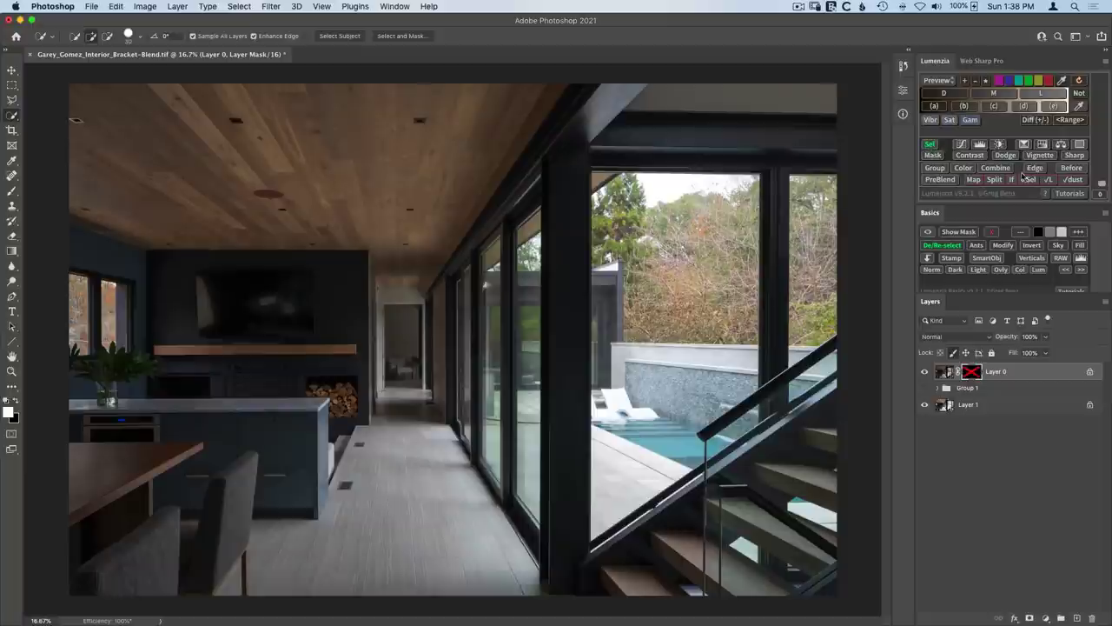
{"action": "left_click", "coordinate": [1030, 180]}
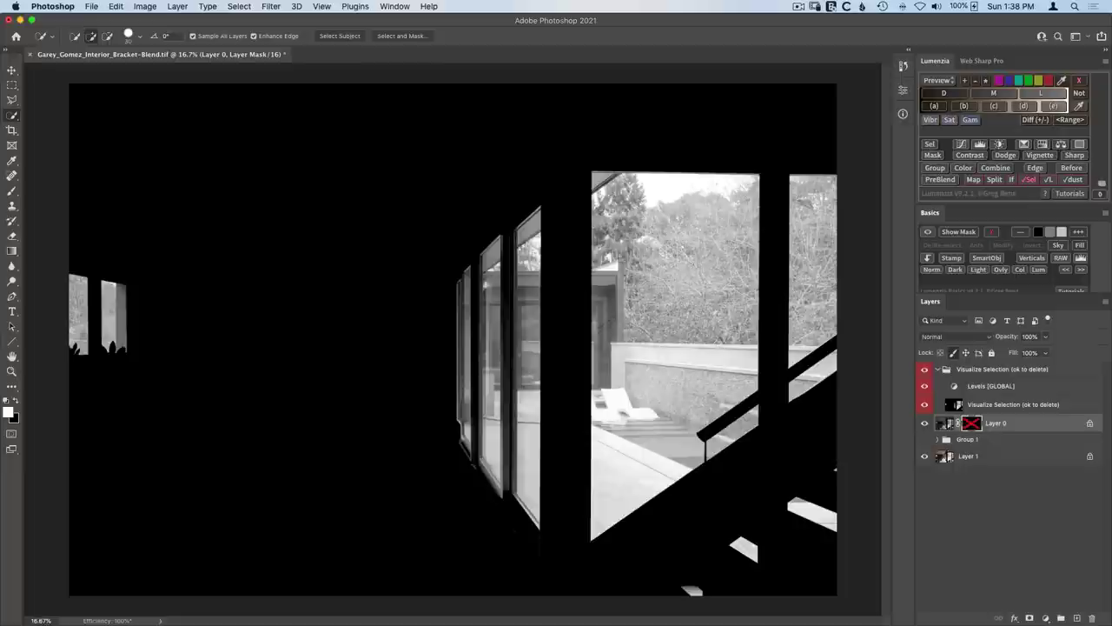
{"action": "left_click", "coordinate": [1029, 179]}
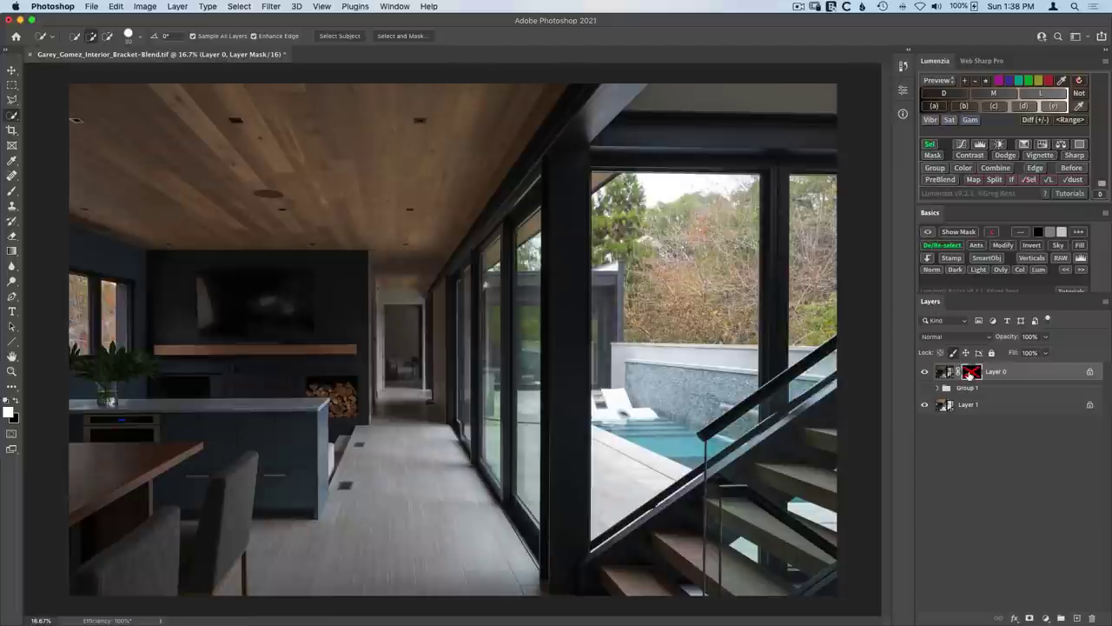
- Re-enable Layer 0's mask and paint white over the two large window panes with an enlarged brush at 10% flow
{"action": "left_click", "coordinate": [970, 374], "text": "shift"}
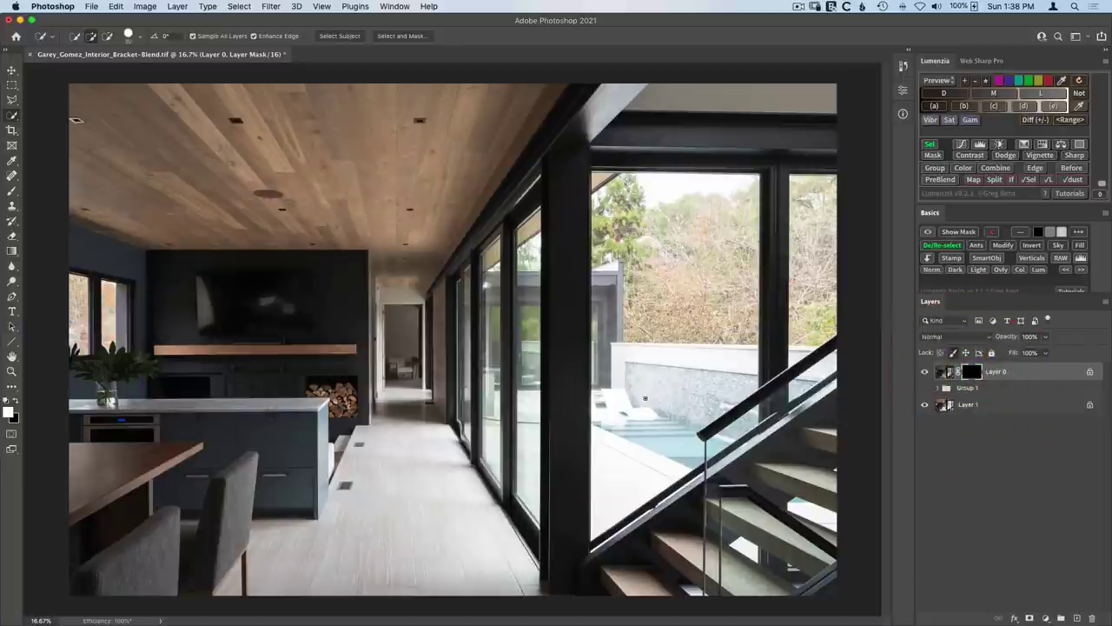
{"action": "key", "text": "b"}
{"action": "key", "text": "bracketright"}
{"action": "key", "text": "bracketright"}
{"action": "key", "text": "bracketright"}
{"action": "key", "text": "bracketright"}
{"action": "key", "text": "bracketright"}
{"action": "key", "text": "bracketright"}
{"action": "key", "text": "bracketright"}
{"action": "key", "text": "bracketright"}
{"action": "key", "text": "bracketright"}
{"action": "key", "text": "bracketright"}
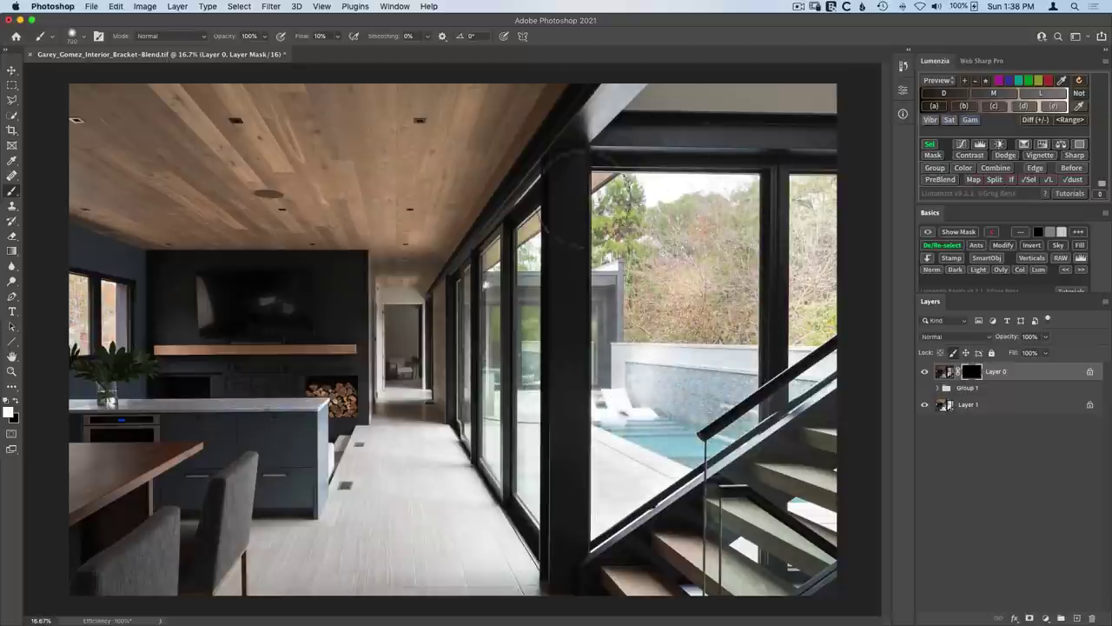
{"action": "mouse_move", "coordinate": [808, 313]}
{"action": "left_mouse_down"}
{"action": "mouse_move", "coordinate": [817, 360]}
{"action": "mouse_move", "coordinate": [817, 256]}
{"action": "mouse_move", "coordinate": [830, 234]}
{"action": "left_mouse_up"}
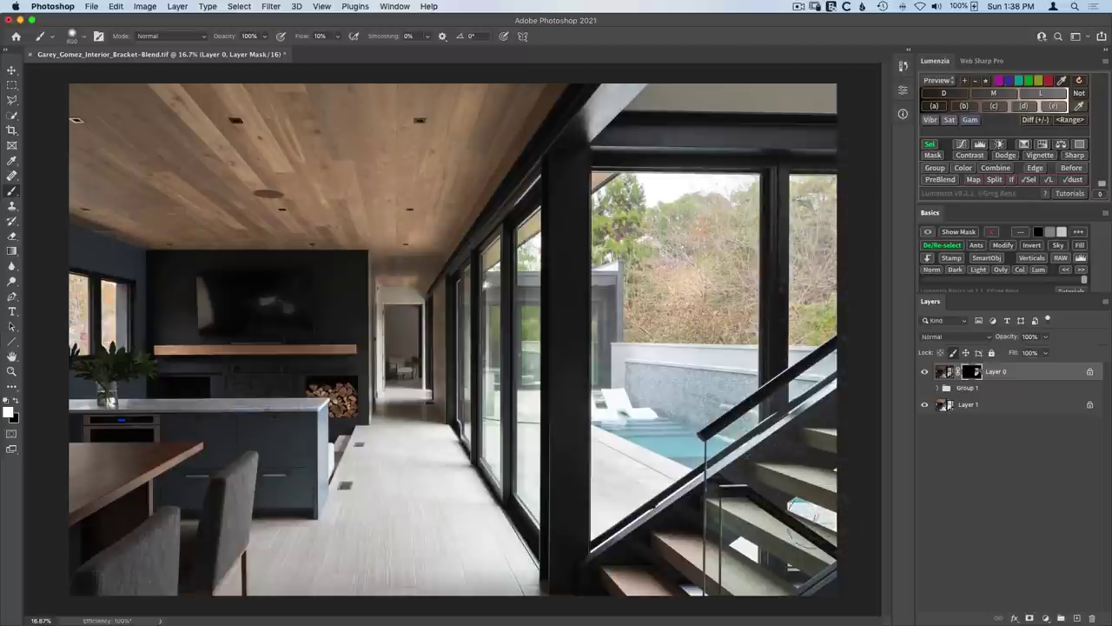
- Paint white on Layer 0's mask over the bright gaps between the stair treads
{"action": "left_click_drag", "start_coordinate": [808, 507], "coordinate": [860, 511]}
{"action": "left_click", "coordinate": [720, 566]}
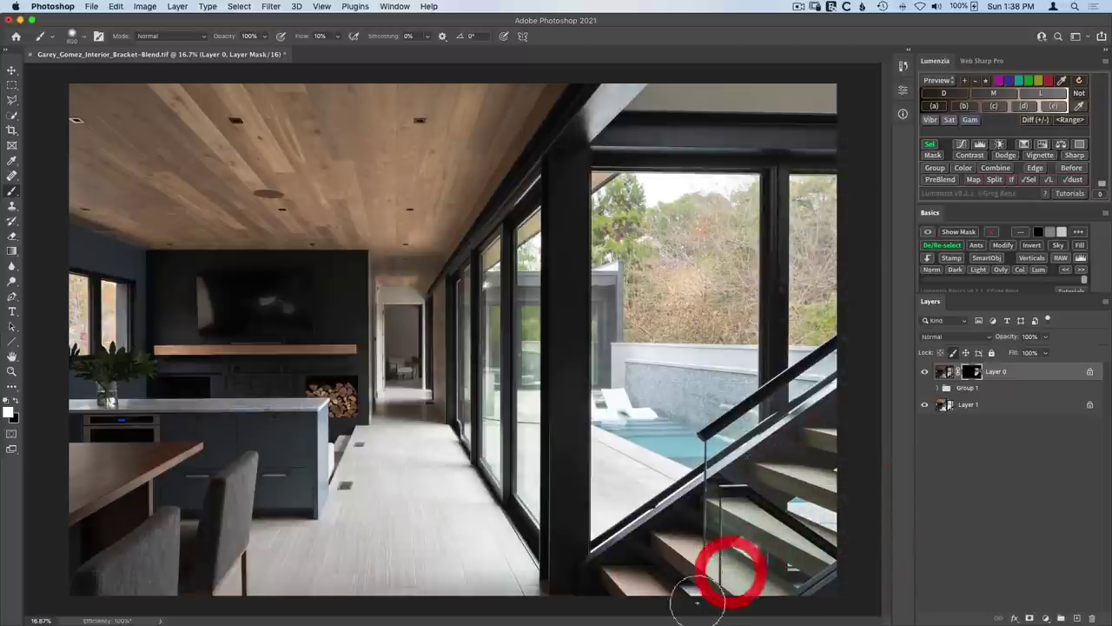
{"action": "left_click", "coordinate": [828, 476]}
- Paint white on Layer 0's mask over the narrow glass door panes and the two small windows behind the plant
{"action": "mouse_move", "coordinate": [527, 500]}
{"action": "left_mouse_down"}
{"action": "mouse_move", "coordinate": [530, 252]}
{"action": "mouse_move", "coordinate": [522, 279]}
{"action": "mouse_move", "coordinate": [516, 252]}
{"action": "left_mouse_up"}
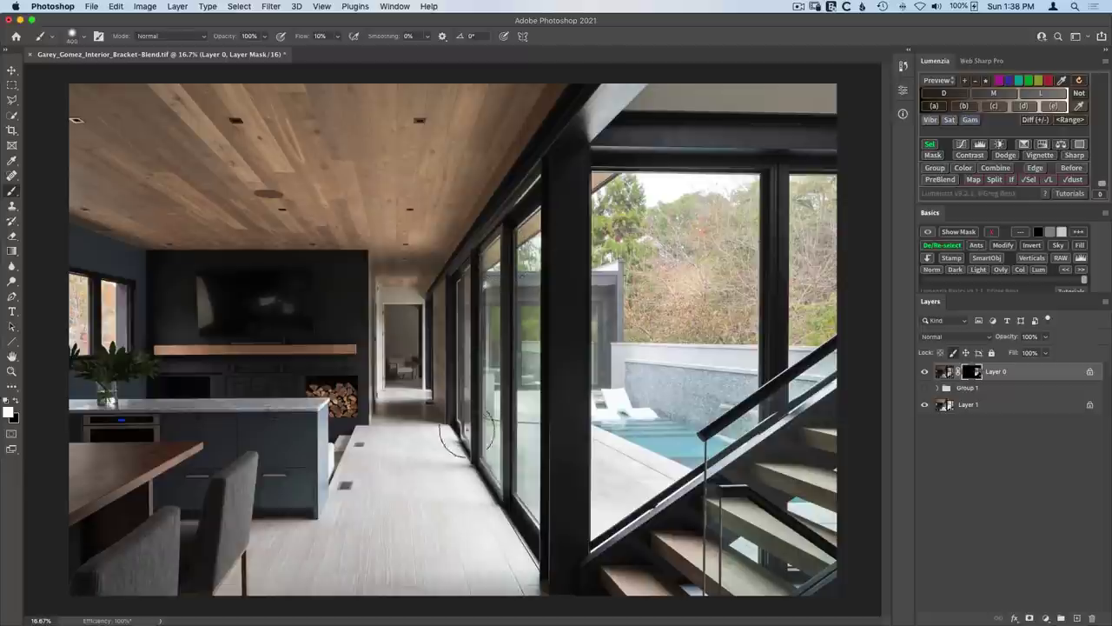
{"action": "left_click", "coordinate": [422, 417]}
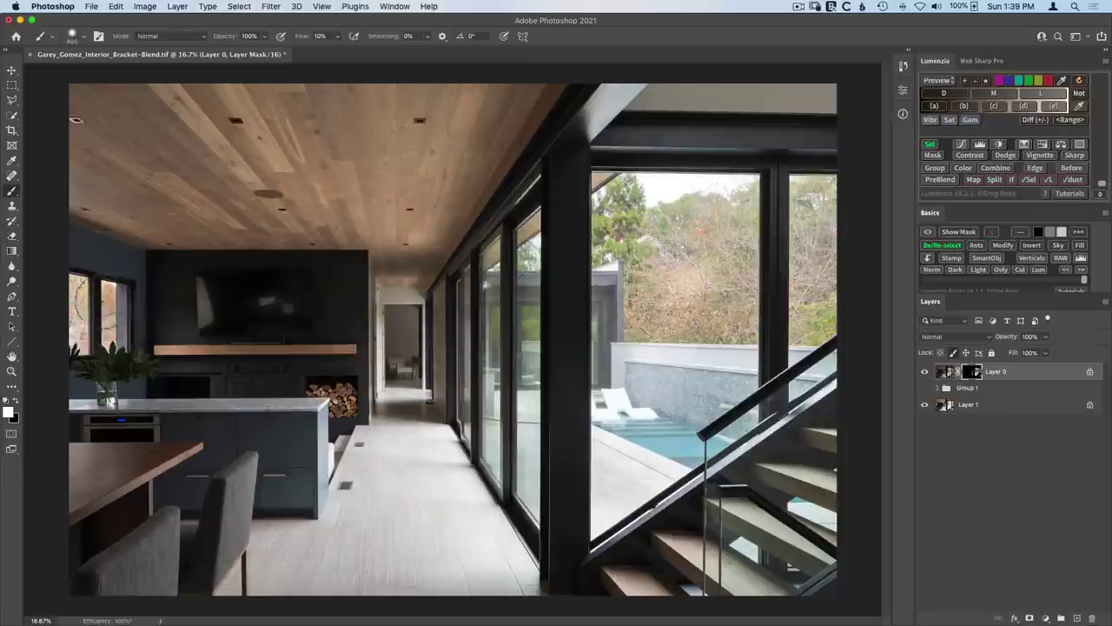
{"action": "left_click", "coordinate": [94, 318]}
{"action": "left_click", "coordinate": [86, 322]}
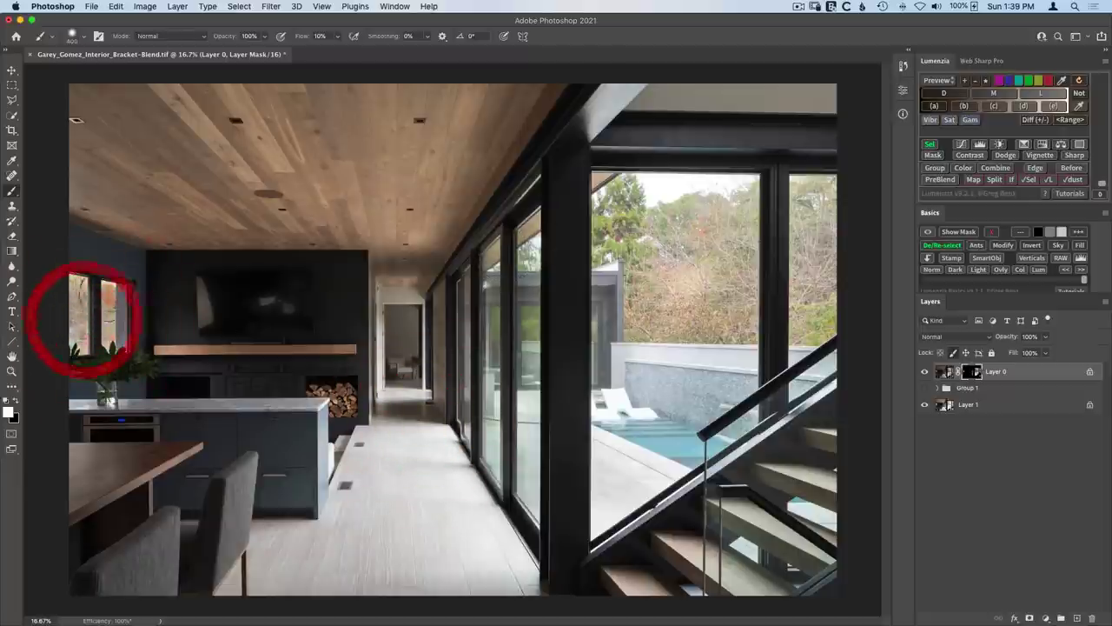
{"action": "left_click", "coordinate": [113, 304]}
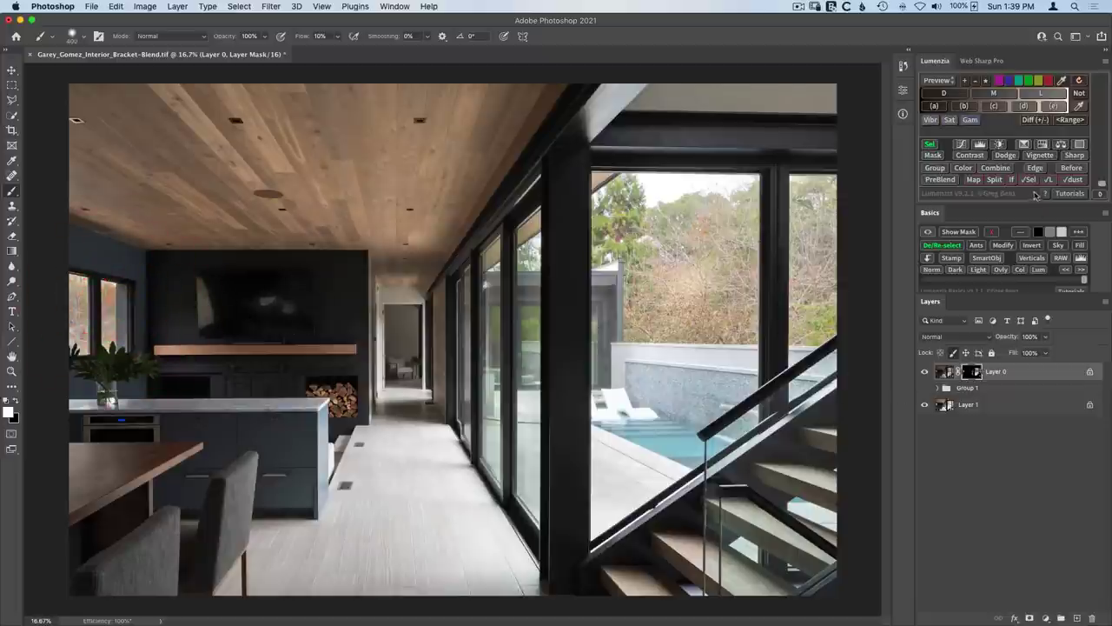
- Show the mask and image side by side in a split view and build up white over all the windows and stair gaps
{"action": "left_click", "coordinate": [994, 179]}
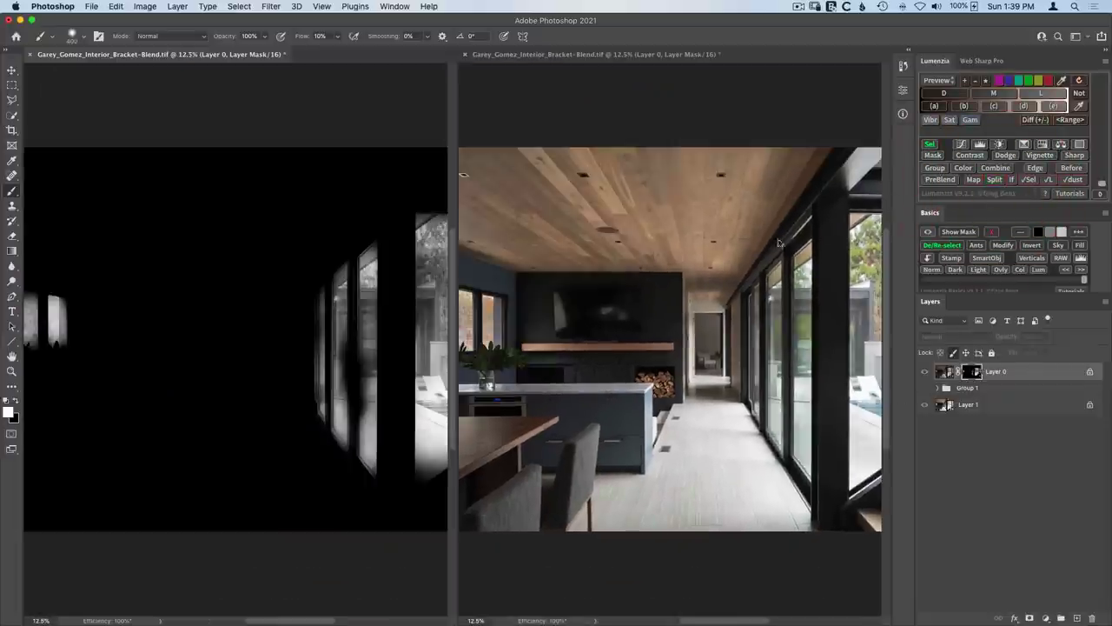
{"action": "left_click_drag", "start_coordinate": [385, 348], "coordinate": [169, 351]}
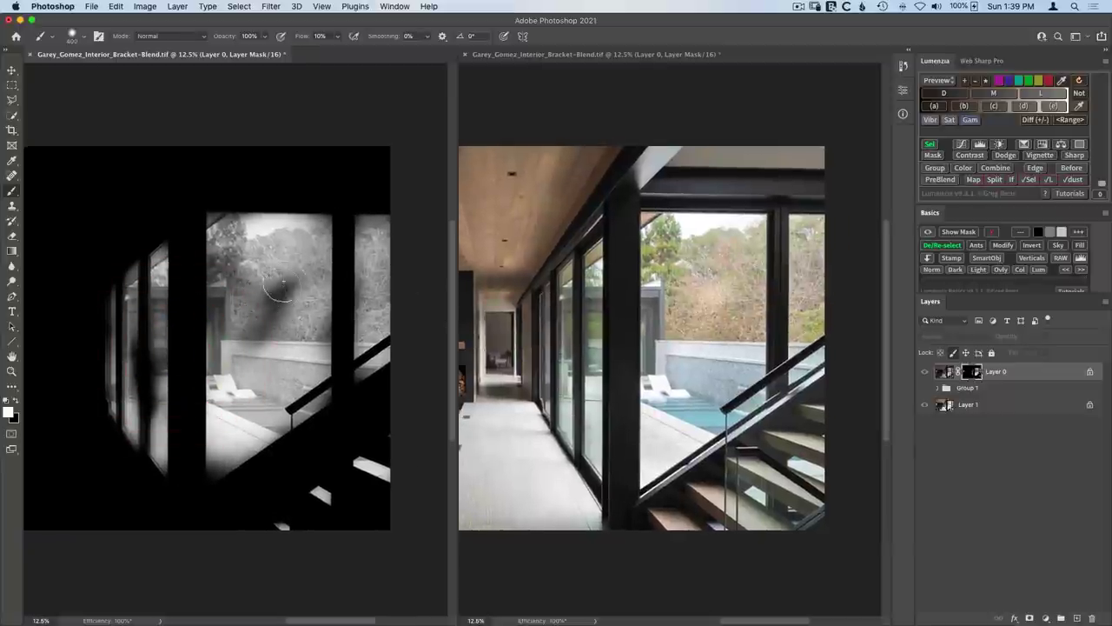
{"action": "mouse_move", "coordinate": [278, 291]}
{"action": "left_mouse_down"}
{"action": "mouse_move", "coordinate": [265, 318]}
{"action": "mouse_move", "coordinate": [276, 313]}
{"action": "left_mouse_up"}
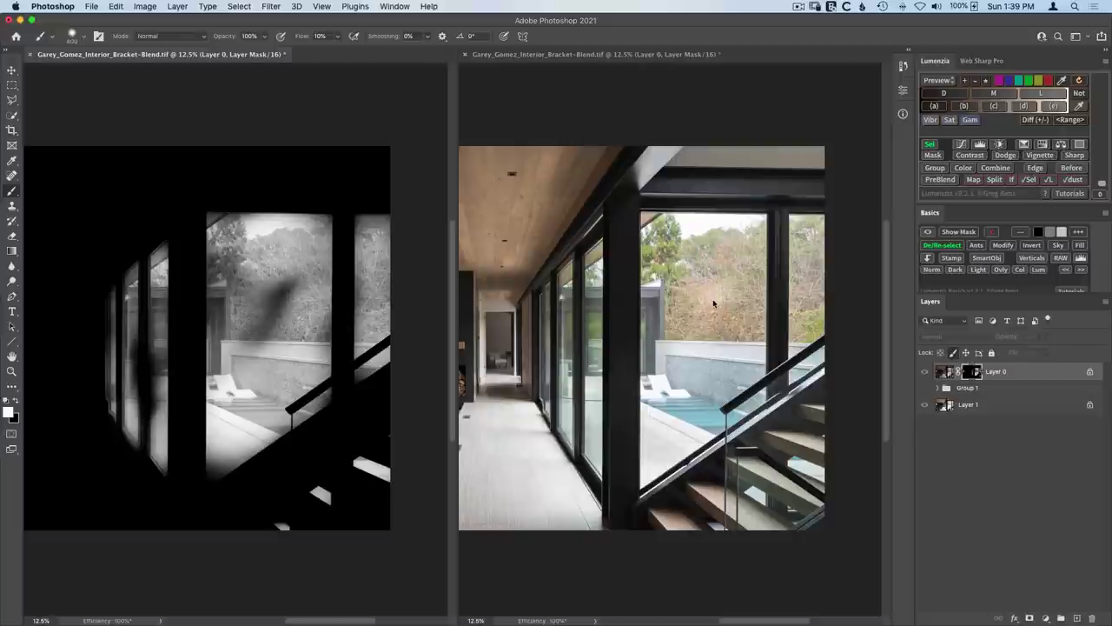
{"action": "mouse_move", "coordinate": [298, 294]}
{"action": "left_mouse_down"}
{"action": "mouse_move", "coordinate": [251, 308]}
{"action": "mouse_move", "coordinate": [280, 306]}
{"action": "mouse_move", "coordinate": [291, 360]}
{"action": "mouse_move", "coordinate": [304, 265]}
{"action": "mouse_move", "coordinate": [224, 316]}
{"action": "mouse_move", "coordinate": [281, 257]}
{"action": "mouse_move", "coordinate": [220, 329]}
{"action": "mouse_move", "coordinate": [275, 301]}
{"action": "mouse_move", "coordinate": [255, 295]}
{"action": "mouse_move", "coordinate": [227, 348]}
{"action": "mouse_move", "coordinate": [218, 311]}
{"action": "mouse_move", "coordinate": [277, 357]}
{"action": "mouse_move", "coordinate": [302, 272]}
{"action": "mouse_move", "coordinate": [318, 290]}
{"action": "mouse_move", "coordinate": [219, 309]}
{"action": "mouse_move", "coordinate": [228, 284]}
{"action": "mouse_move", "coordinate": [242, 386]}
{"action": "mouse_move", "coordinate": [213, 490]}
{"action": "mouse_move", "coordinate": [224, 449]}
{"action": "mouse_move", "coordinate": [337, 374]}
{"action": "mouse_move", "coordinate": [307, 416]}
{"action": "mouse_move", "coordinate": [314, 291]}
{"action": "mouse_move", "coordinate": [238, 328]}
{"action": "mouse_move", "coordinate": [349, 304]}
{"action": "left_mouse_up"}
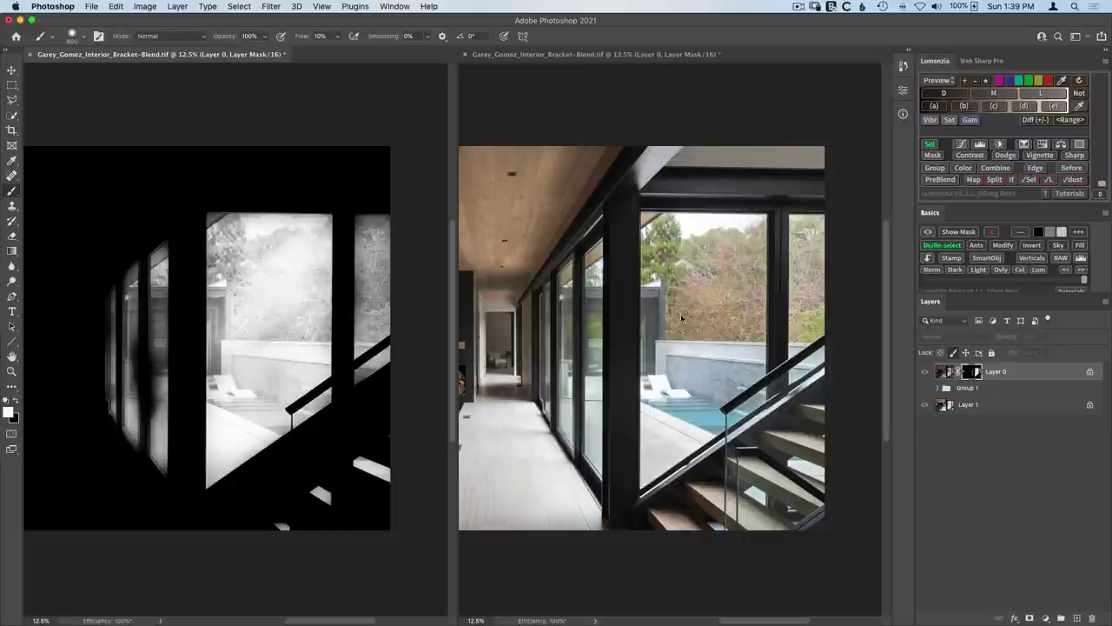
{"action": "mouse_move", "coordinate": [397, 273]}
{"action": "left_mouse_down"}
{"action": "mouse_move", "coordinate": [358, 262]}
{"action": "mouse_move", "coordinate": [362, 313]}
{"action": "mouse_move", "coordinate": [365, 260]}
{"action": "mouse_move", "coordinate": [352, 234]}
{"action": "mouse_move", "coordinate": [374, 339]}
{"action": "mouse_move", "coordinate": [364, 374]}
{"action": "mouse_move", "coordinate": [366, 272]}
{"action": "mouse_move", "coordinate": [352, 266]}
{"action": "mouse_move", "coordinate": [374, 265]}
{"action": "mouse_move", "coordinate": [371, 252]}
{"action": "mouse_move", "coordinate": [373, 347]}
{"action": "mouse_move", "coordinate": [375, 300]}
{"action": "mouse_move", "coordinate": [360, 309]}
{"action": "mouse_move", "coordinate": [369, 288]}
{"action": "mouse_move", "coordinate": [352, 324]}
{"action": "mouse_move", "coordinate": [364, 263]}
{"action": "mouse_move", "coordinate": [350, 250]}
{"action": "mouse_move", "coordinate": [238, 254]}
{"action": "mouse_move", "coordinate": [195, 294]}
{"action": "mouse_move", "coordinate": [218, 280]}
{"action": "mouse_move", "coordinate": [206, 473]}
{"action": "mouse_move", "coordinate": [274, 386]}
{"action": "mouse_move", "coordinate": [322, 385]}
{"action": "left_mouse_up"}
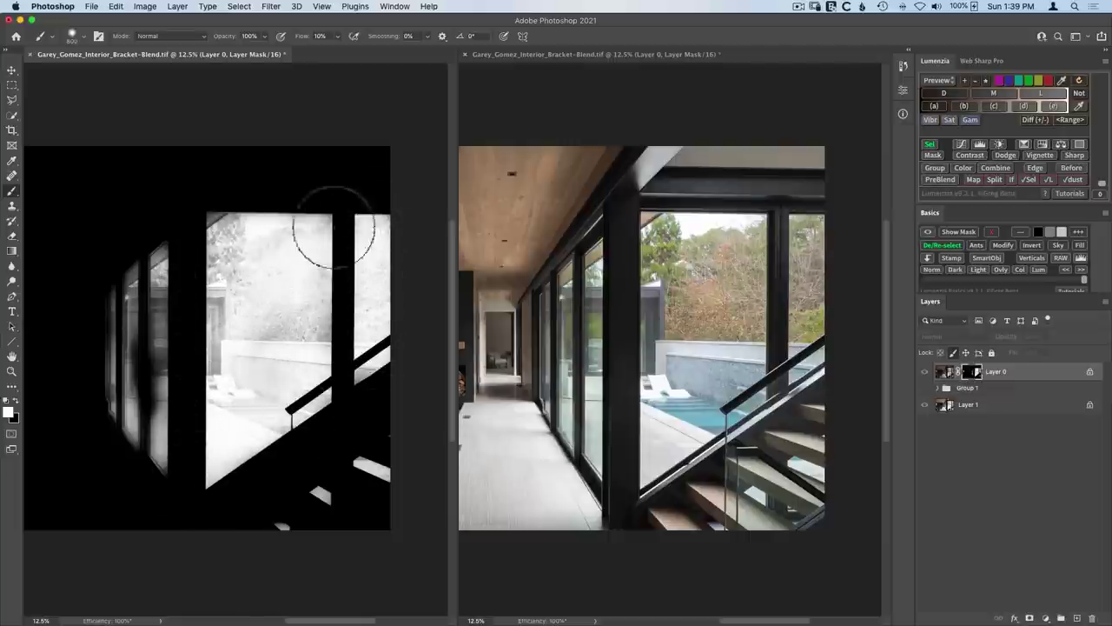
{"action": "mouse_move", "coordinate": [334, 226]}
{"action": "left_mouse_down"}
{"action": "mouse_move", "coordinate": [269, 352]}
{"action": "mouse_move", "coordinate": [209, 368]}
{"action": "mouse_move", "coordinate": [207, 250]}
{"action": "mouse_move", "coordinate": [234, 369]}
{"action": "mouse_move", "coordinate": [237, 285]}
{"action": "mouse_move", "coordinate": [278, 309]}
{"action": "mouse_move", "coordinate": [322, 296]}
{"action": "mouse_move", "coordinate": [320, 340]}
{"action": "mouse_move", "coordinate": [338, 306]}
{"action": "mouse_move", "coordinate": [294, 319]}
{"action": "mouse_move", "coordinate": [233, 253]}
{"action": "mouse_move", "coordinate": [244, 339]}
{"action": "mouse_move", "coordinate": [162, 415]}
{"action": "mouse_move", "coordinate": [135, 358]}
{"action": "mouse_move", "coordinate": [116, 386]}
{"action": "mouse_move", "coordinate": [110, 331]}
{"action": "mouse_move", "coordinate": [118, 369]}
{"action": "mouse_move", "coordinate": [157, 336]}
{"action": "mouse_move", "coordinate": [164, 276]}
{"action": "mouse_move", "coordinate": [142, 375]}
{"action": "mouse_move", "coordinate": [145, 309]}
{"action": "mouse_move", "coordinate": [170, 438]}
{"action": "mouse_move", "coordinate": [163, 463]}
{"action": "mouse_move", "coordinate": [153, 459]}
{"action": "mouse_move", "coordinate": [122, 369]}
{"action": "mouse_move", "coordinate": [167, 294]}
{"action": "mouse_move", "coordinate": [161, 341]}
{"action": "mouse_move", "coordinate": [172, 322]}
{"action": "mouse_move", "coordinate": [155, 320]}
{"action": "mouse_move", "coordinate": [140, 298]}
{"action": "mouse_move", "coordinate": [239, 343]}
{"action": "mouse_move", "coordinate": [220, 382]}
{"action": "mouse_move", "coordinate": [232, 328]}
{"action": "mouse_move", "coordinate": [292, 337]}
{"action": "mouse_move", "coordinate": [340, 315]}
{"action": "mouse_move", "coordinate": [309, 344]}
{"action": "mouse_move", "coordinate": [376, 370]}
{"action": "mouse_move", "coordinate": [306, 341]}
{"action": "mouse_move", "coordinate": [269, 244]}
{"action": "mouse_move", "coordinate": [240, 226]}
{"action": "mouse_move", "coordinate": [263, 250]}
{"action": "mouse_move", "coordinate": [311, 229]}
{"action": "mouse_move", "coordinate": [213, 254]}
{"action": "mouse_move", "coordinate": [208, 310]}
{"action": "mouse_move", "coordinate": [163, 267]}
{"action": "mouse_move", "coordinate": [160, 305]}
{"action": "mouse_move", "coordinate": [126, 349]}
{"action": "mouse_move", "coordinate": [126, 300]}
{"action": "mouse_move", "coordinate": [128, 425]}
{"action": "mouse_move", "coordinate": [118, 376]}
{"action": "mouse_move", "coordinate": [111, 413]}
{"action": "mouse_move", "coordinate": [151, 368]}
{"action": "mouse_move", "coordinate": [379, 470]}
{"action": "mouse_move", "coordinate": [373, 457]}
{"action": "mouse_move", "coordinate": [345, 488]}
{"action": "left_mouse_up"}
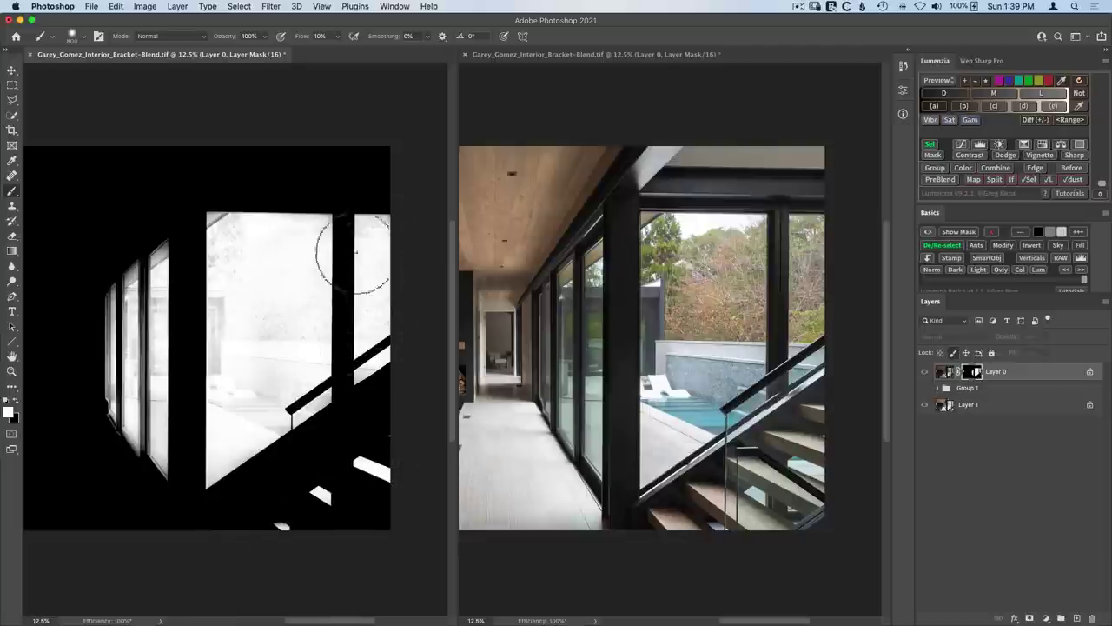
- Build up white on Layer 0's mask over the two small windows behind the plant and close the split view
{"action": "mouse_move", "coordinate": [329, 330]}
{"action": "left_mouse_down"}
{"action": "mouse_move", "coordinate": [302, 323]}
{"action": "mouse_move", "coordinate": [318, 378]}
{"action": "mouse_move", "coordinate": [306, 399]}
{"action": "mouse_move", "coordinate": [315, 381]}
{"action": "mouse_move", "coordinate": [243, 346]}
{"action": "mouse_move", "coordinate": [230, 359]}
{"action": "mouse_move", "coordinate": [228, 420]}
{"action": "mouse_move", "coordinate": [303, 401]}
{"action": "mouse_move", "coordinate": [170, 396]}
{"action": "mouse_move", "coordinate": [181, 460]}
{"action": "mouse_move", "coordinate": [159, 416]}
{"action": "mouse_move", "coordinate": [199, 443]}
{"action": "mouse_move", "coordinate": [242, 449]}
{"action": "mouse_move", "coordinate": [334, 386]}
{"action": "mouse_move", "coordinate": [264, 367]}
{"action": "mouse_move", "coordinate": [142, 271]}
{"action": "mouse_move", "coordinate": [159, 311]}
{"action": "mouse_move", "coordinate": [221, 241]}
{"action": "mouse_move", "coordinate": [150, 338]}
{"action": "mouse_move", "coordinate": [143, 323]}
{"action": "mouse_move", "coordinate": [119, 353]}
{"action": "mouse_move", "coordinate": [133, 409]}
{"action": "mouse_move", "coordinate": [249, 373]}
{"action": "left_mouse_up"}
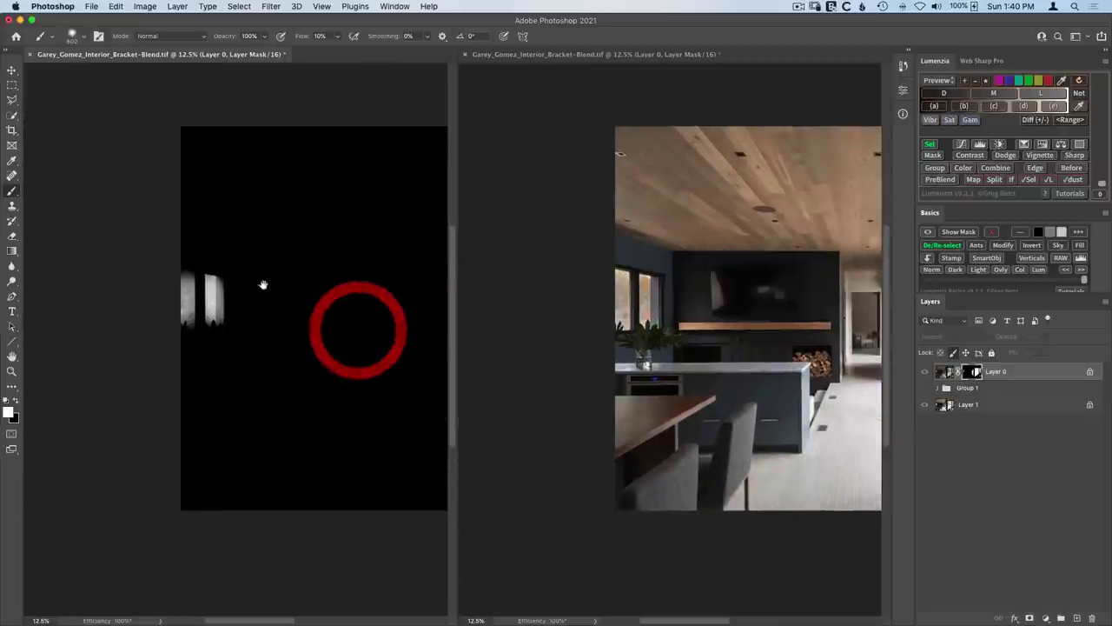
{"action": "mouse_move", "coordinate": [355, 330]}
{"action": "left_mouse_down"}
{"action": "mouse_move", "coordinate": [218, 310]}
{"action": "mouse_move", "coordinate": [189, 281]}
{"action": "mouse_move", "coordinate": [224, 313]}
{"action": "mouse_move", "coordinate": [183, 280]}
{"action": "mouse_move", "coordinate": [214, 290]}
{"action": "mouse_move", "coordinate": [186, 278]}
{"action": "mouse_move", "coordinate": [220, 310]}
{"action": "left_mouse_up"}
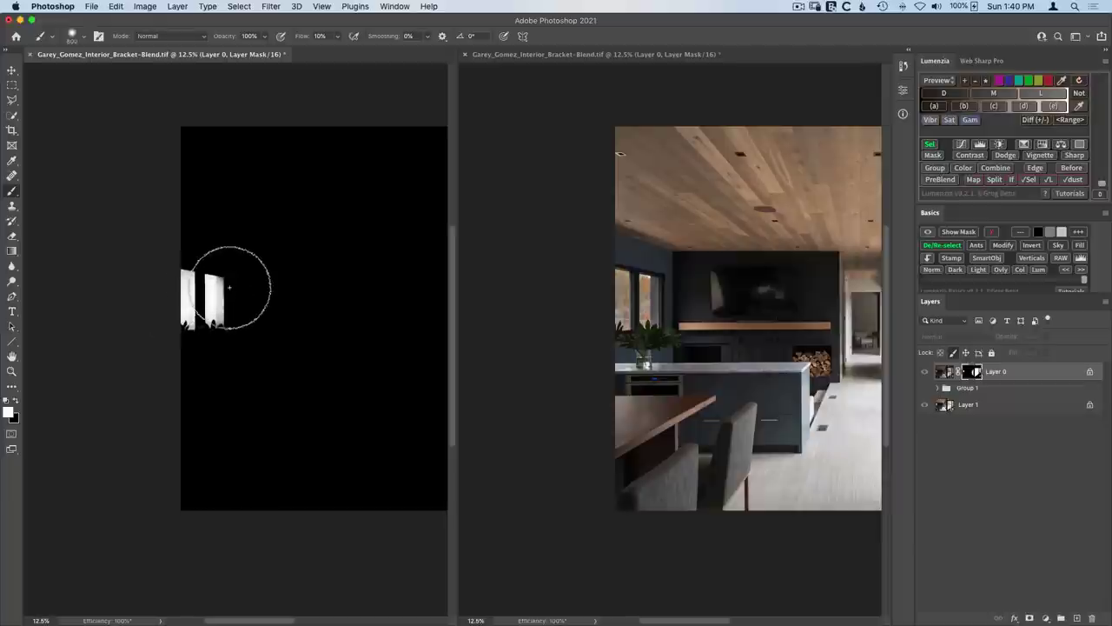
{"action": "left_click", "coordinate": [30, 55]}
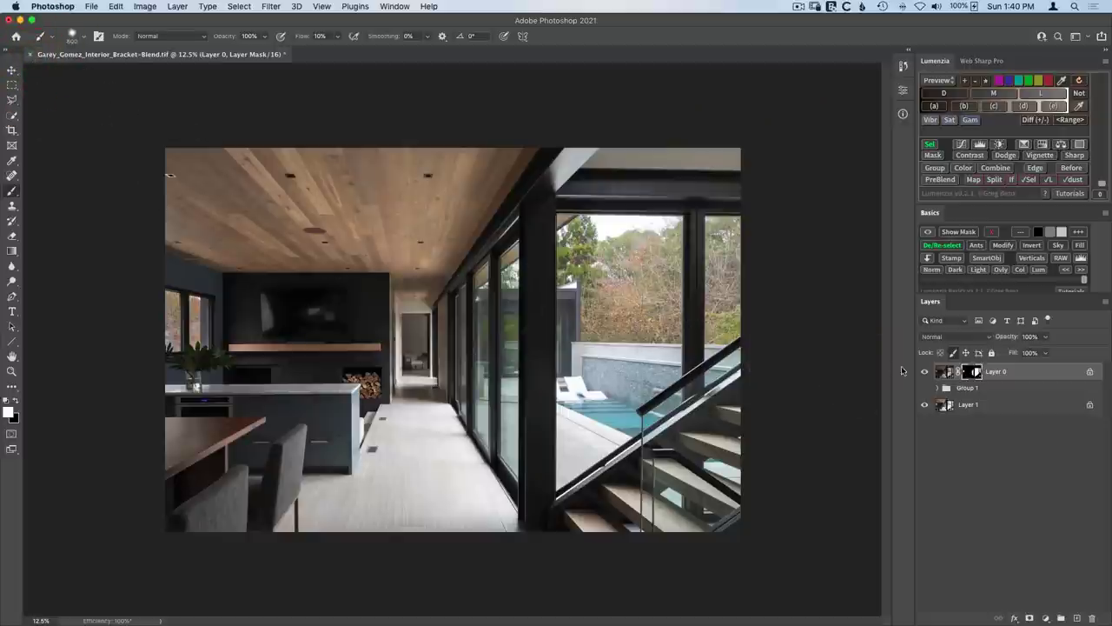
- Compare the image with Layer 0 hidden and shown, and inspect the window frames, pool area and stair rail up close
{"action": "left_click", "coordinate": [925, 374]}
{"action": "left_click", "coordinate": [924, 374]}
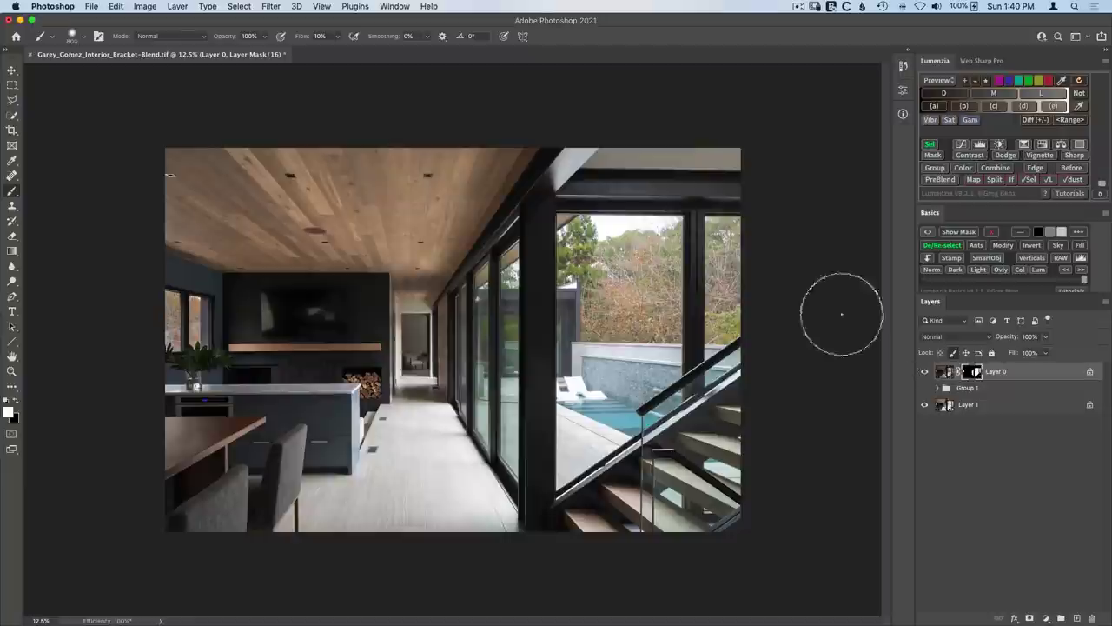
{"action": "key", "text": "z"}
{"action": "left_click_drag", "start_coordinate": [493, 243], "coordinate": [556, 243]}
{"action": "left_click_drag", "start_coordinate": [609, 218], "coordinate": [625, 217]}
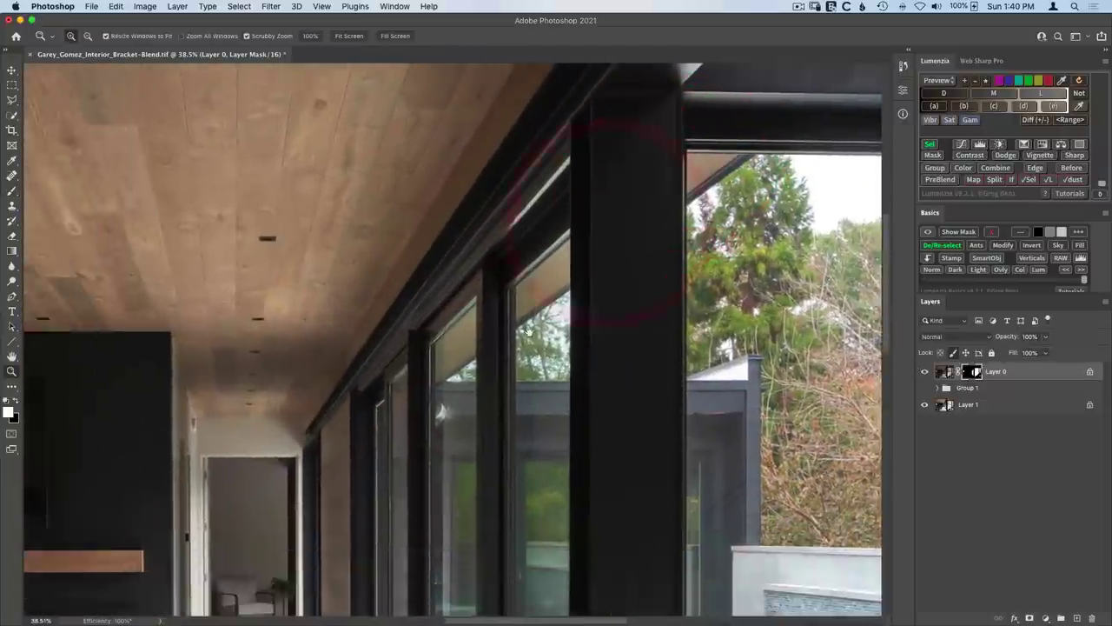
{"action": "left_click_drag", "start_coordinate": [528, 332], "coordinate": [258, 386]}
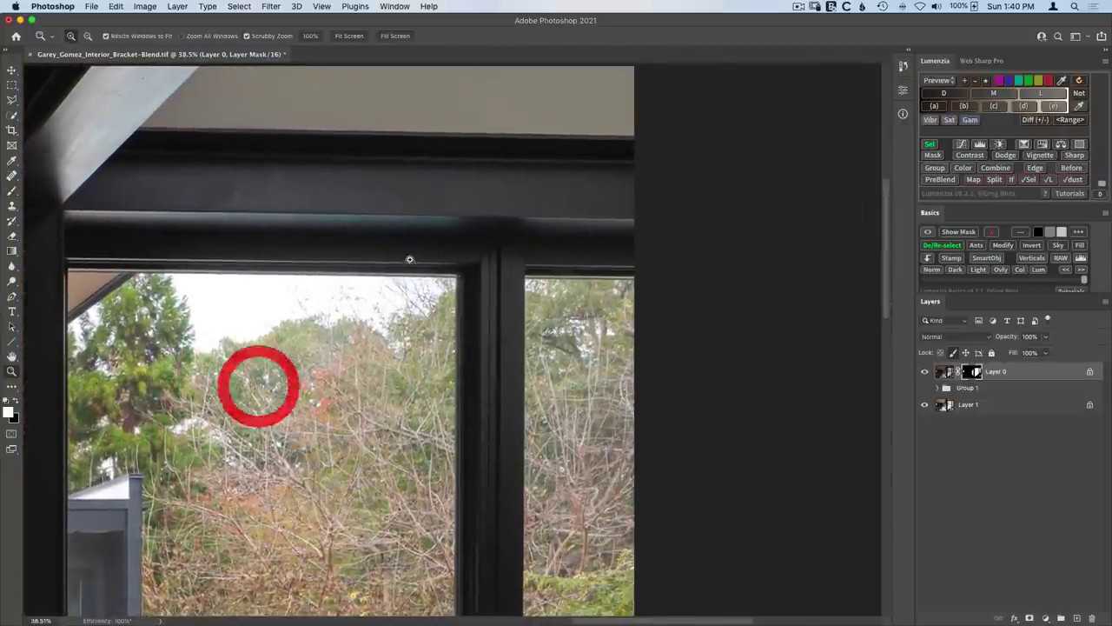
{"action": "left_click_drag", "start_coordinate": [512, 426], "coordinate": [412, 146]}
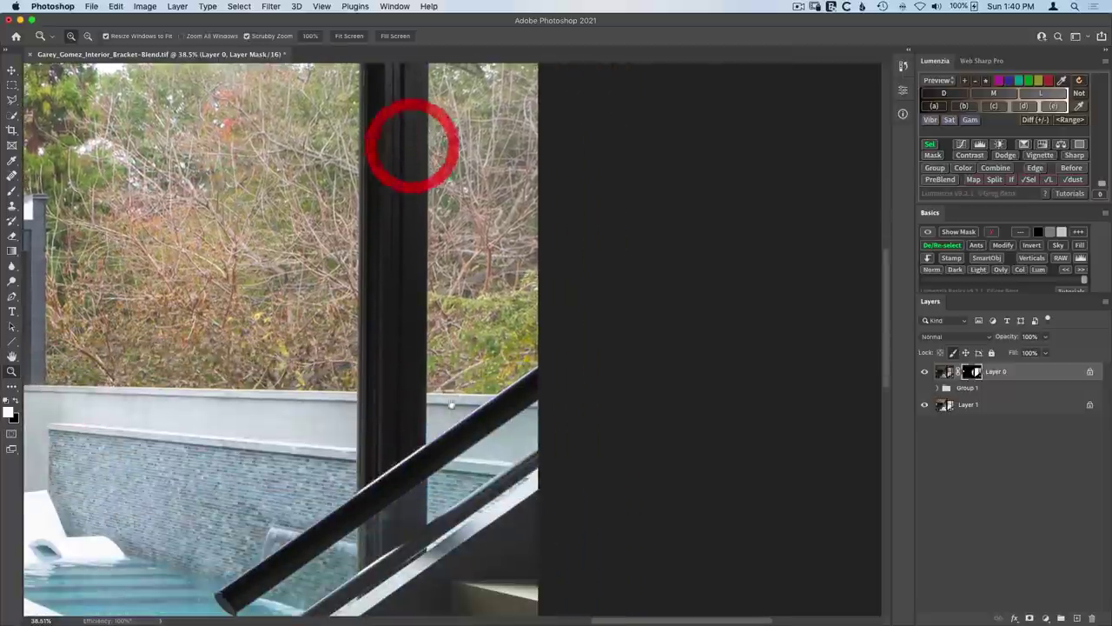
{"action": "left_click_drag", "start_coordinate": [451, 404], "coordinate": [450, 326]}
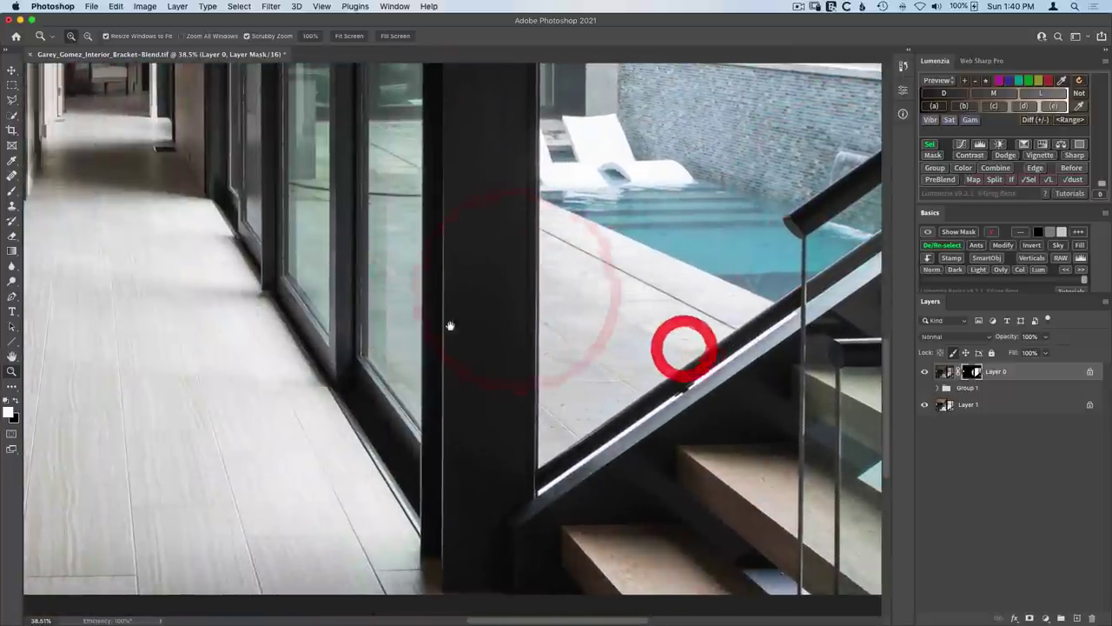
{"action": "left_click_drag", "start_coordinate": [551, 310], "coordinate": [298, 373]}
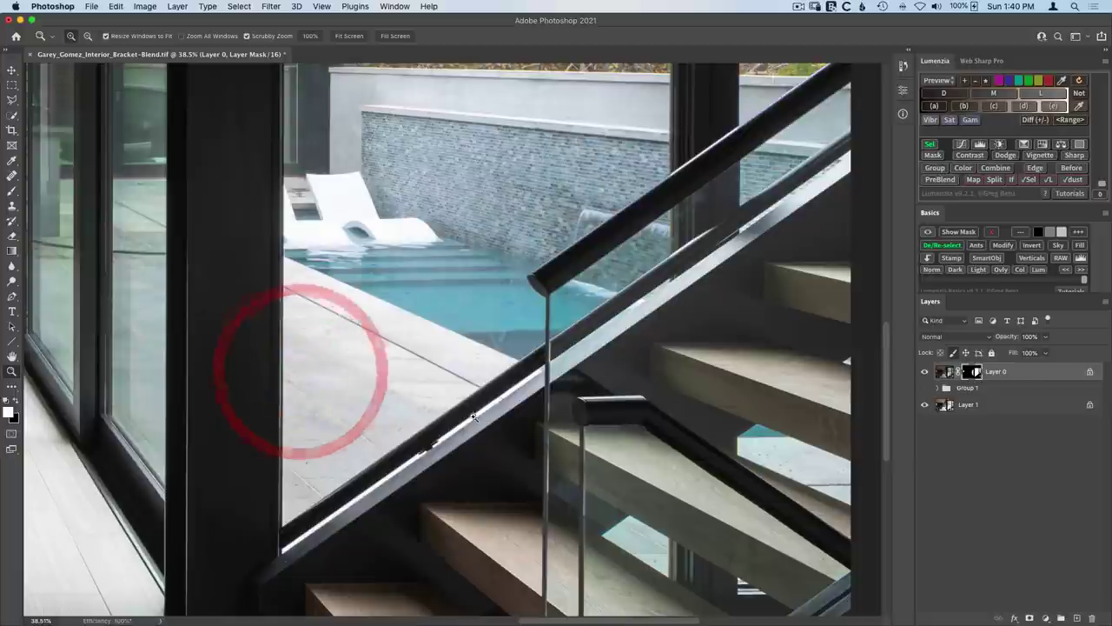
{"action": "left_click_drag", "start_coordinate": [463, 424], "coordinate": [455, 421]}
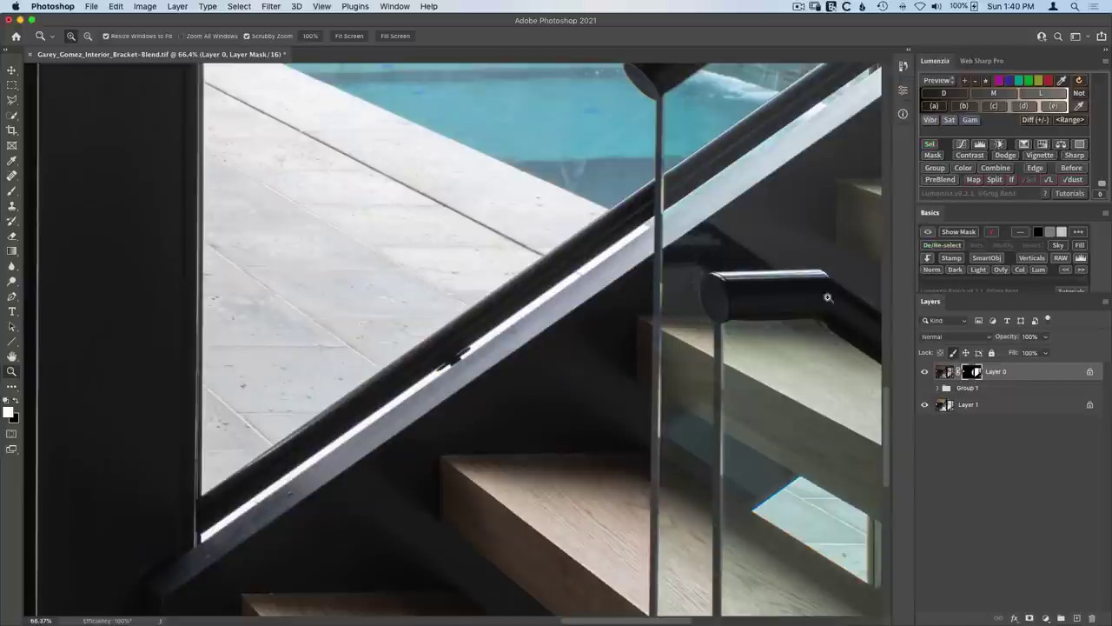
- Preview the L luminosity mask, raise its precision to 4.5 to isolate the bright strip along the stair rail, and load it as a selection
{"action": "left_click", "coordinate": [1040, 94]}
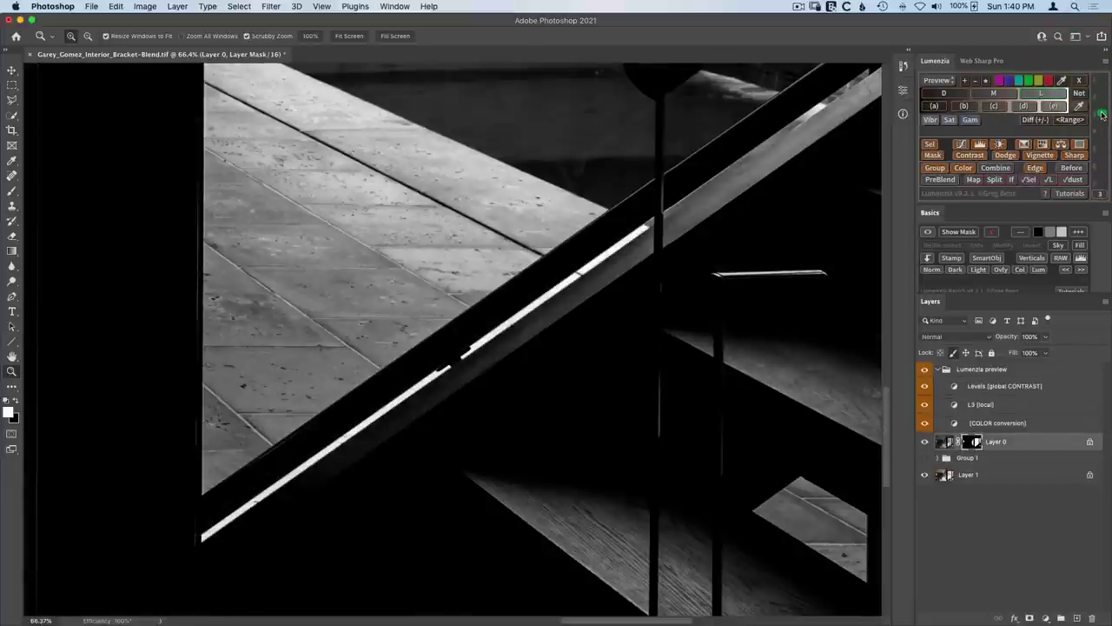
{"action": "left_click", "coordinate": [1096, 130]}
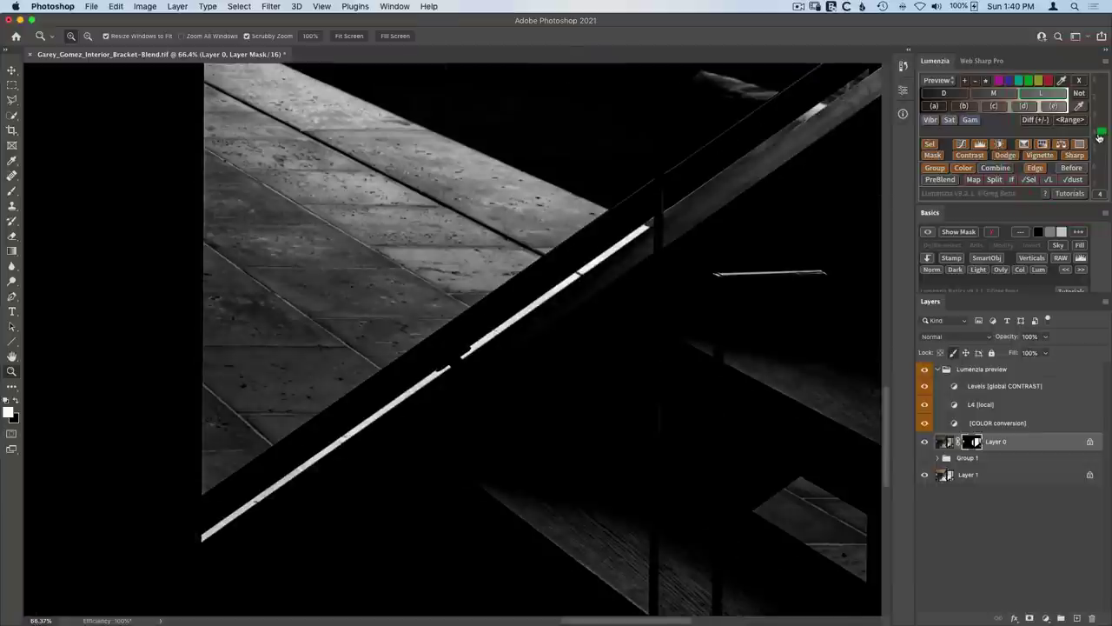
{"action": "left_click", "coordinate": [1097, 144]}
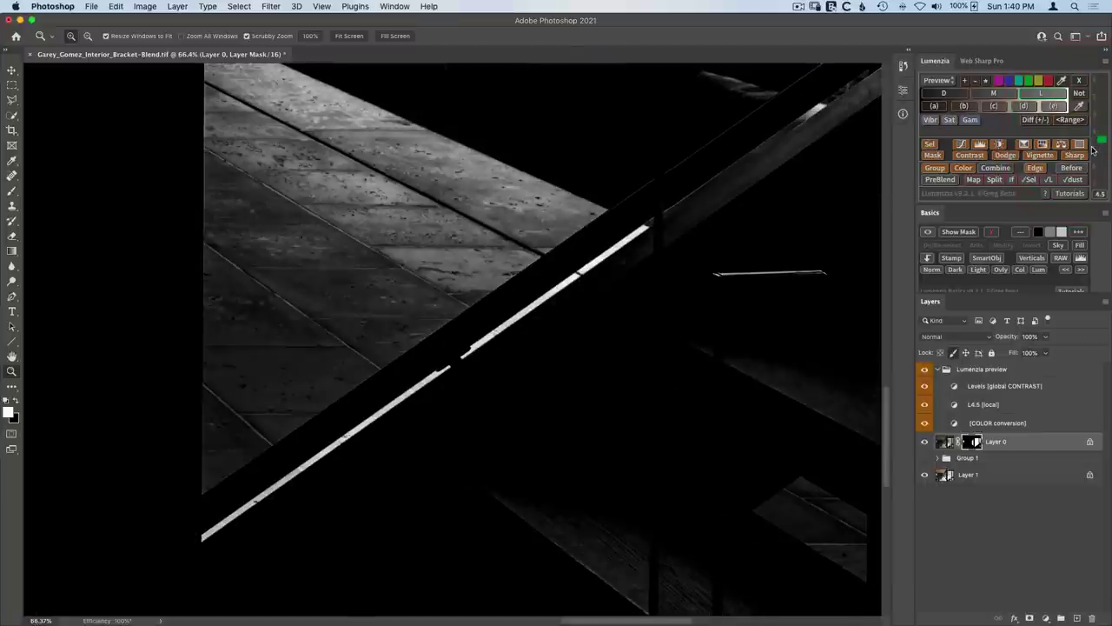
{"action": "left_click", "coordinate": [933, 153]}
- Paint white on Layer 0's mask along the bright stair rail strip with a much smaller brush and clear the selection
{"action": "key", "text": "bracketleft"}
{"action": "key", "text": "bracketleft"}
{"action": "key", "text": "bracketleft"}
{"action": "key", "text": "bracketleft"}
{"action": "key", "text": "bracketleft"}
{"action": "key", "text": "bracketleft"}
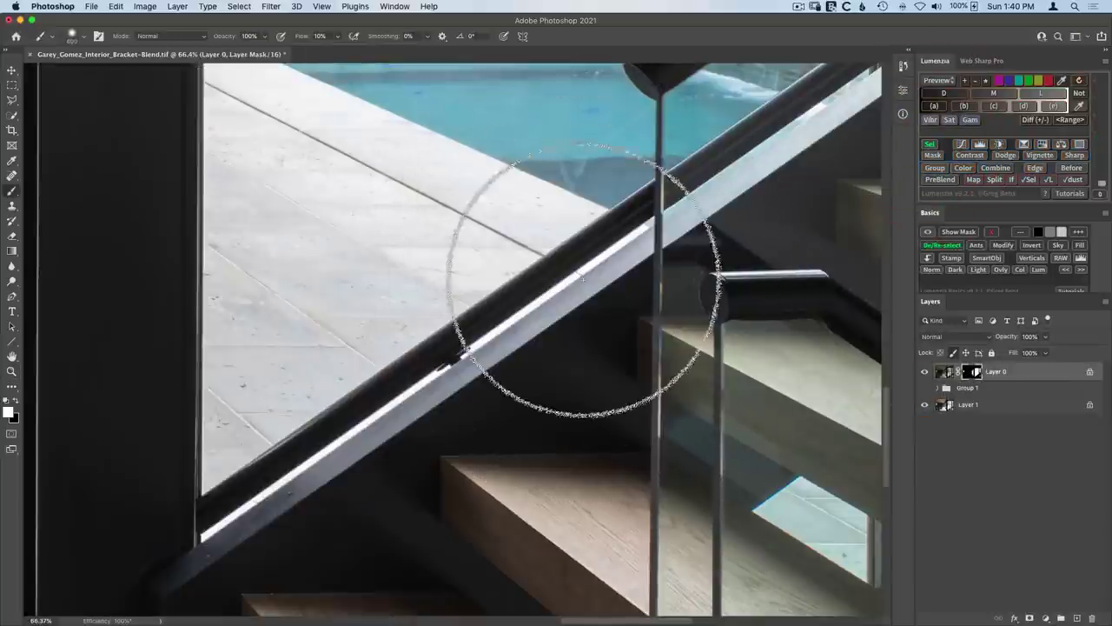
{"action": "key", "text": "bracketleft"}
{"action": "key", "text": "bracketleft"}
{"action": "key", "text": "bracketleft"}
{"action": "key", "text": "bracketleft"}
{"action": "key", "text": "bracketleft"}
{"action": "left_click_drag", "start_coordinate": [589, 262], "coordinate": [306, 470]}
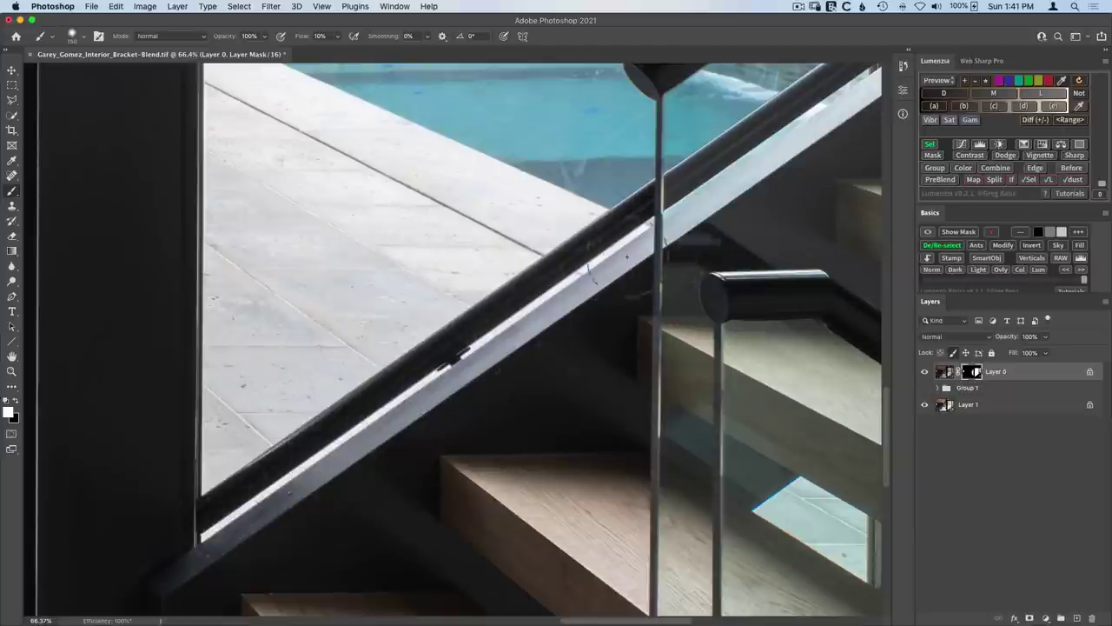
{"action": "key", "text": "super+0"}
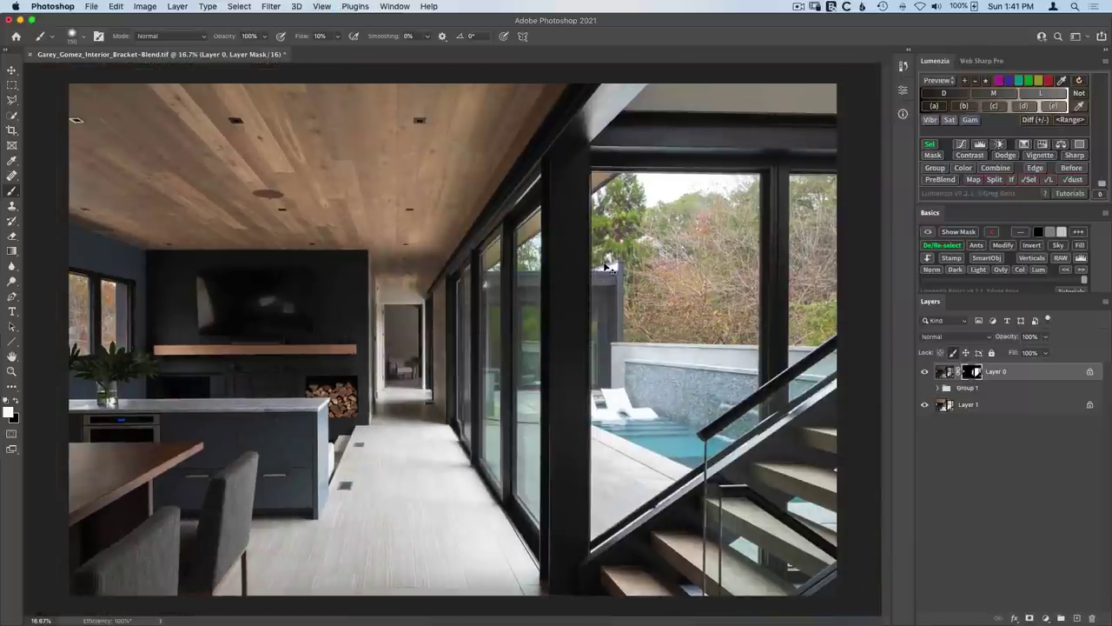
{"action": "key", "text": "super+d"}
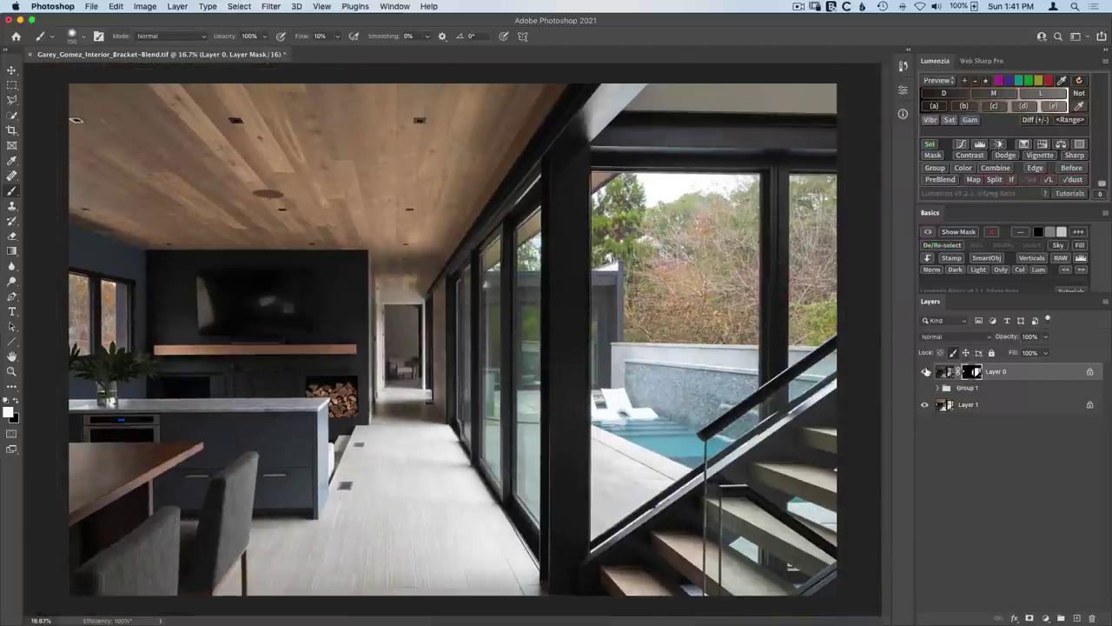
- Toggle Layer 0's visibility to compare the image with and without the window blend
{"action": "left_click", "coordinate": [925, 372]}
{"action": "left_click", "coordinate": [925, 371]}
{"action": "left_click", "coordinate": [925, 373]}
{"action": "left_click", "coordinate": [924, 374]}
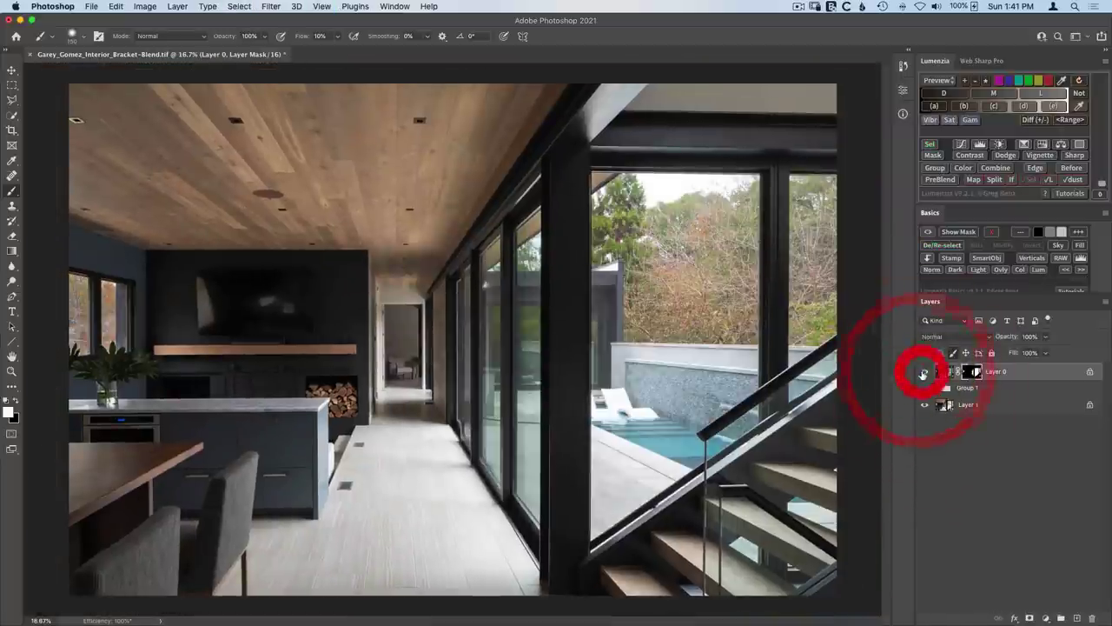
- Make Group 1 visible, comparing the image with and without it, and expand the group
{"action": "left_click", "coordinate": [926, 389]}
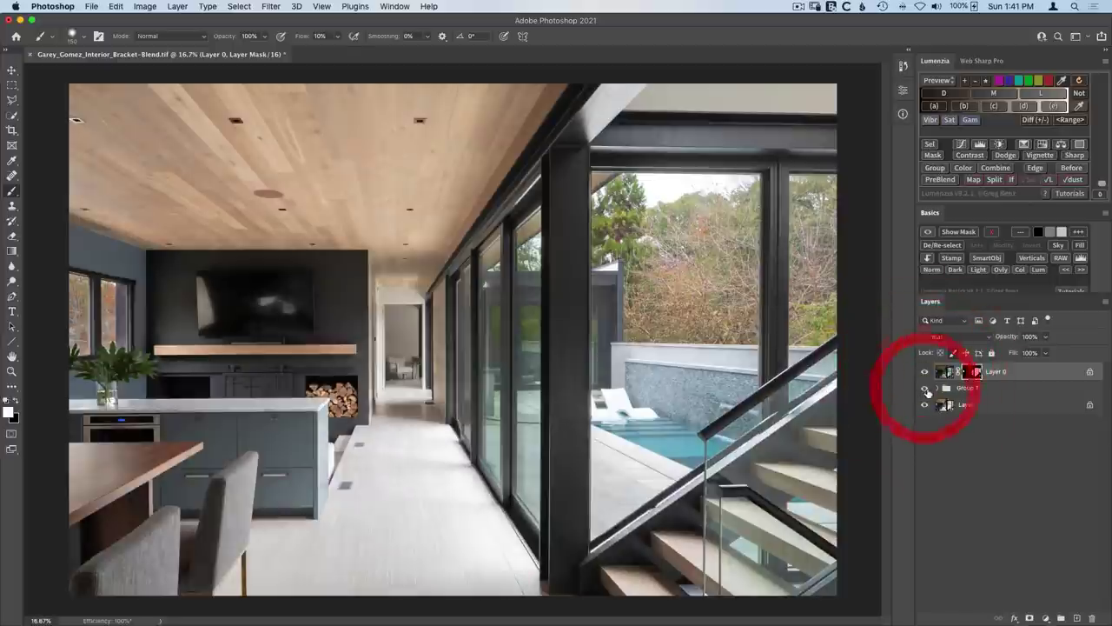
{"action": "left_click", "coordinate": [926, 389]}
{"action": "left_click", "coordinate": [926, 390]}
{"action": "left_click", "coordinate": [925, 389]}
{"action": "left_click", "coordinate": [925, 390]}
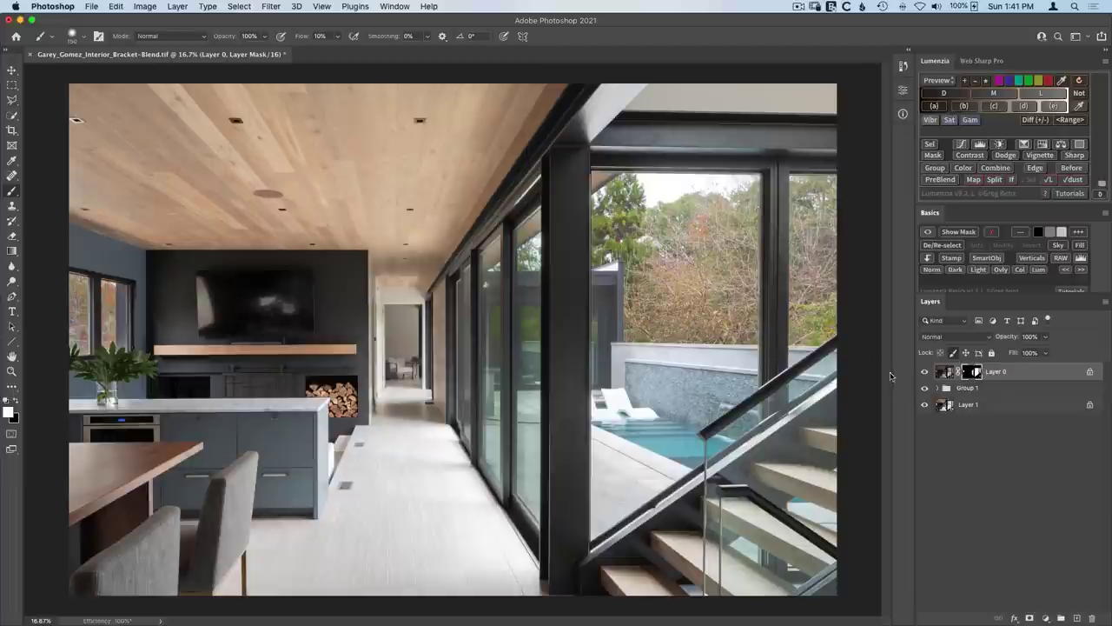
{"action": "left_click", "coordinate": [934, 388]}
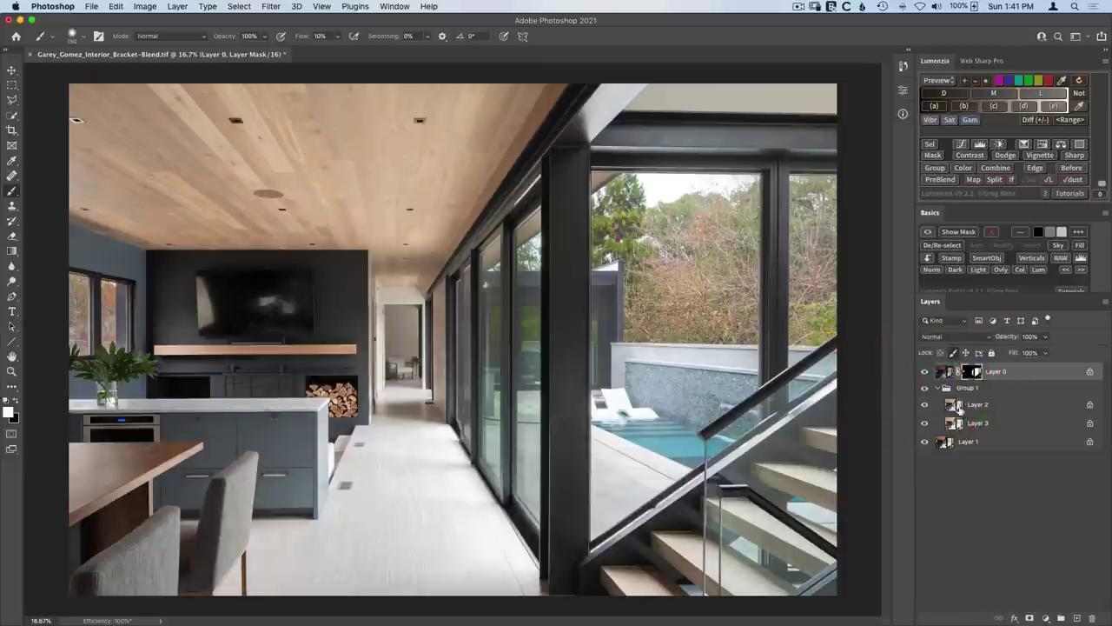
- Toggle Layer 2's visibility to compare where the logs sit in the fireplace niches
{"action": "left_click", "coordinate": [925, 405]}
{"action": "left_click", "coordinate": [925, 405]}
{"action": "left_click", "coordinate": [925, 405]}
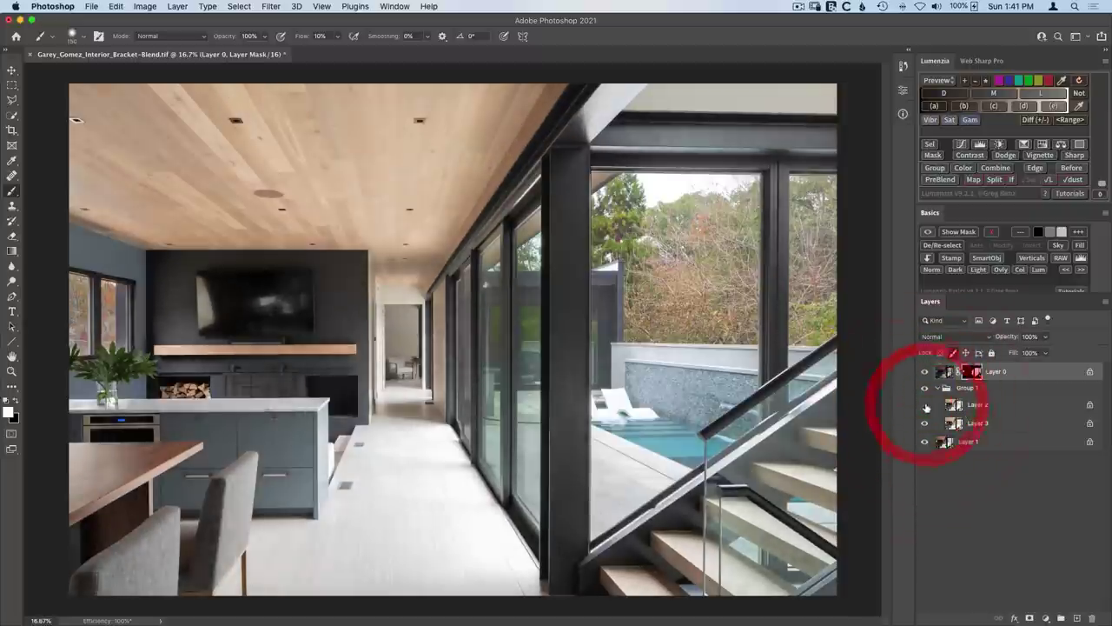
{"action": "left_click", "coordinate": [925, 405]}
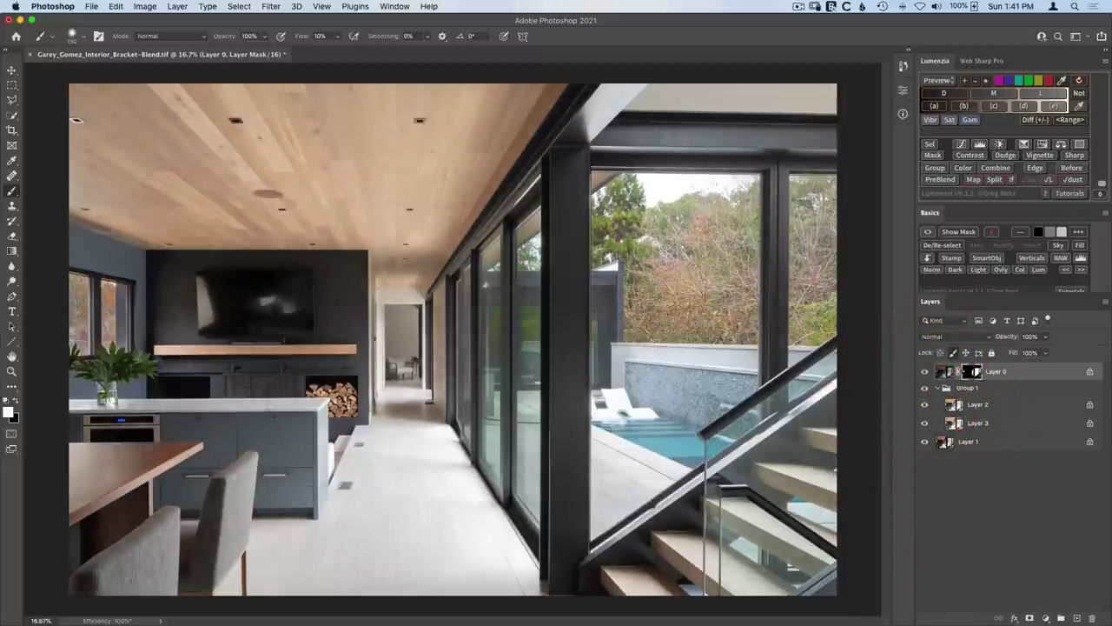
{"action": "left_click", "coordinate": [925, 405]}
{"action": "left_click", "coordinate": [924, 404]}
- Move Layer 3 above Layer 2 within Group 1, compare it hidden and shown, and give it a black mask
{"action": "left_click_drag", "start_coordinate": [949, 396], "coordinate": [948, 394]}
{"action": "left_click", "coordinate": [925, 405]}
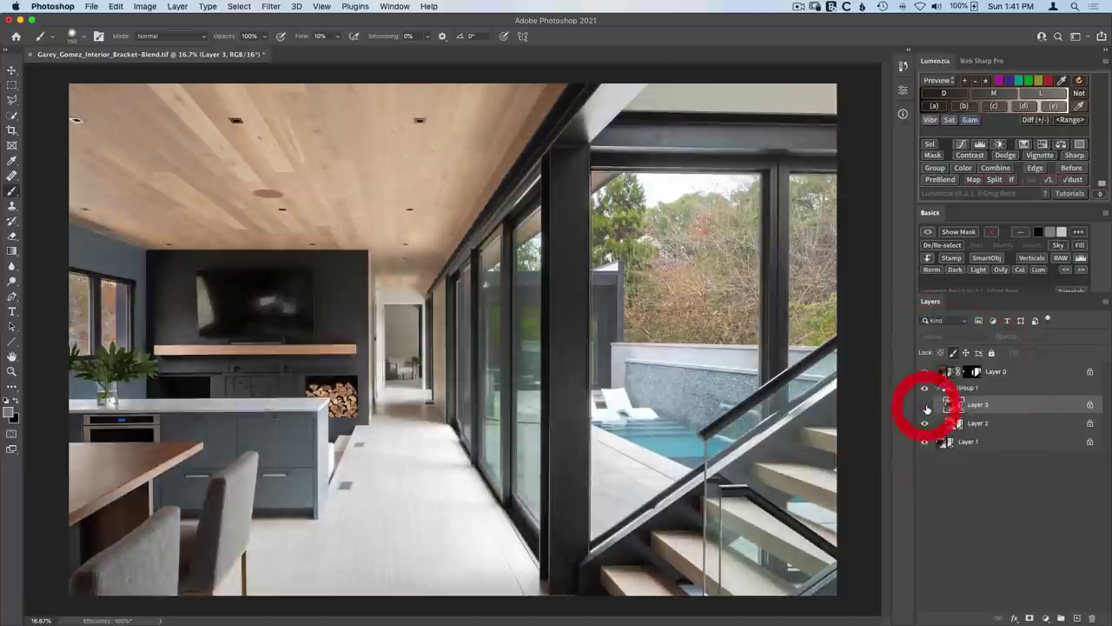
{"action": "left_click", "coordinate": [925, 405]}
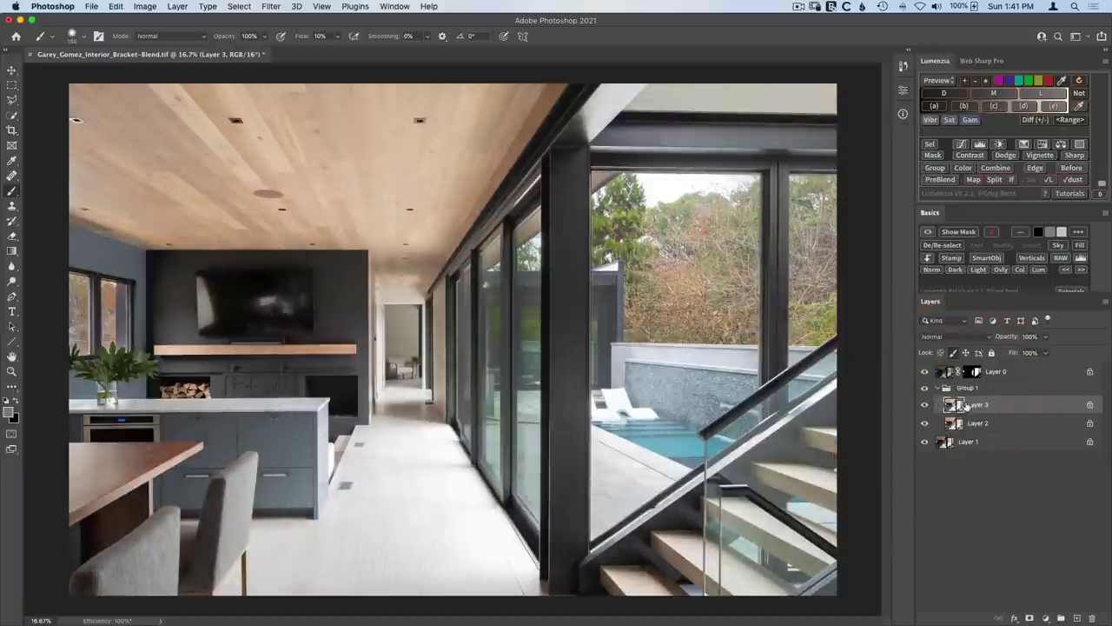
{"action": "left_click", "coordinate": [932, 154]}
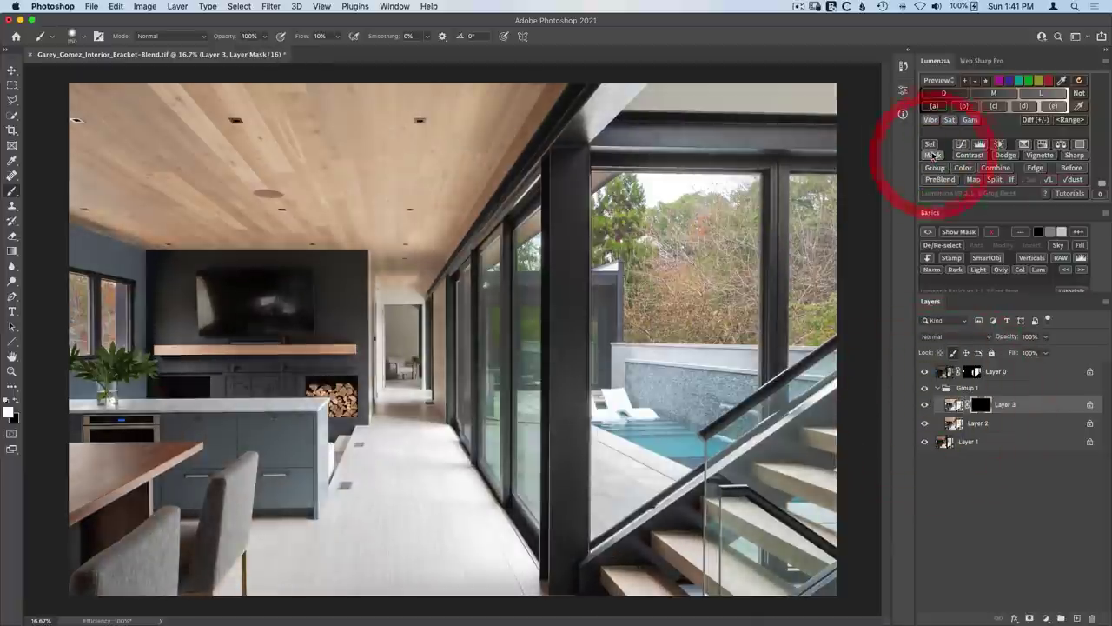
- Check the niche under the wooden mantel up close and disable Layer 3's mask to reveal the logs
{"action": "key", "text": "z"}
{"action": "left_click_drag", "start_coordinate": [194, 382], "coordinate": [443, 395]}
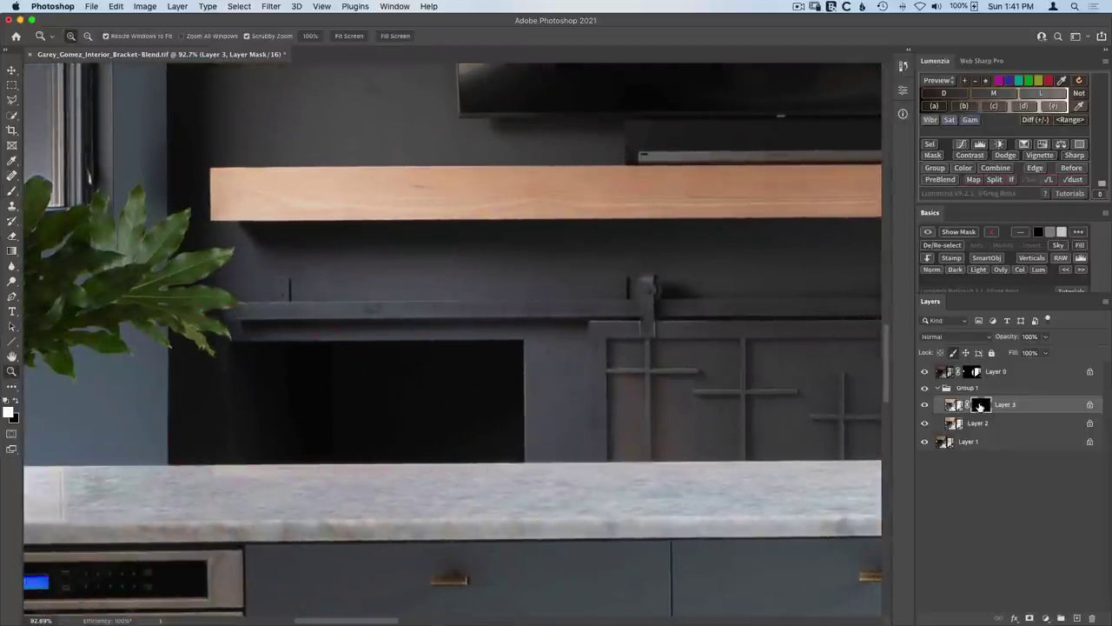
{"action": "left_click", "coordinate": [980, 404], "text": "shift"}
{"action": "left_click", "coordinate": [980, 404], "text": "shift"}
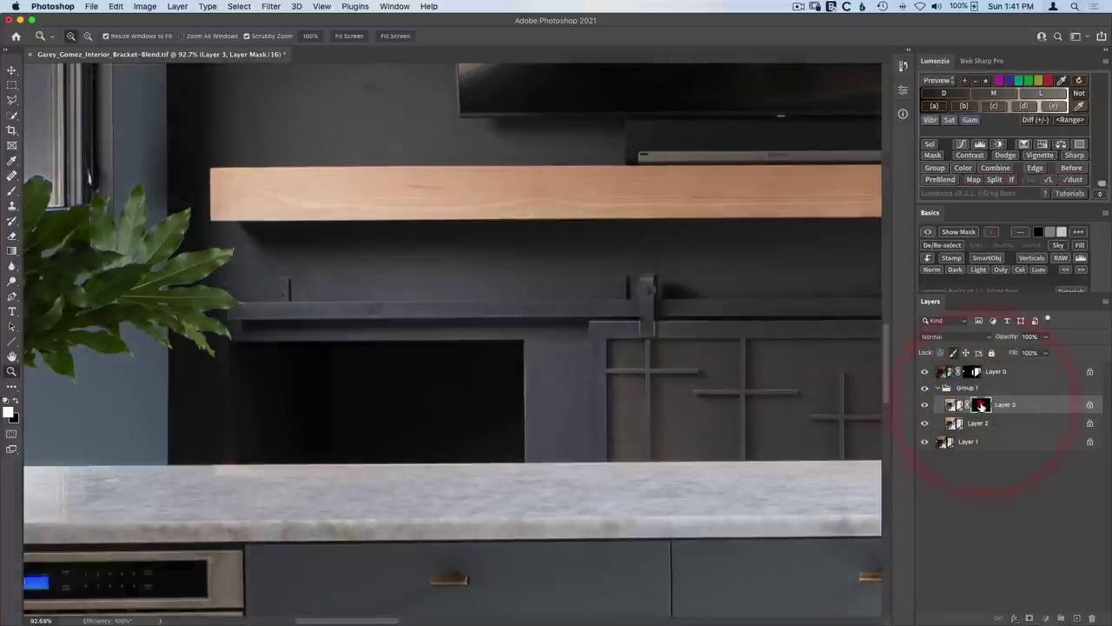
{"action": "left_click", "coordinate": [980, 404], "text": "shift"}
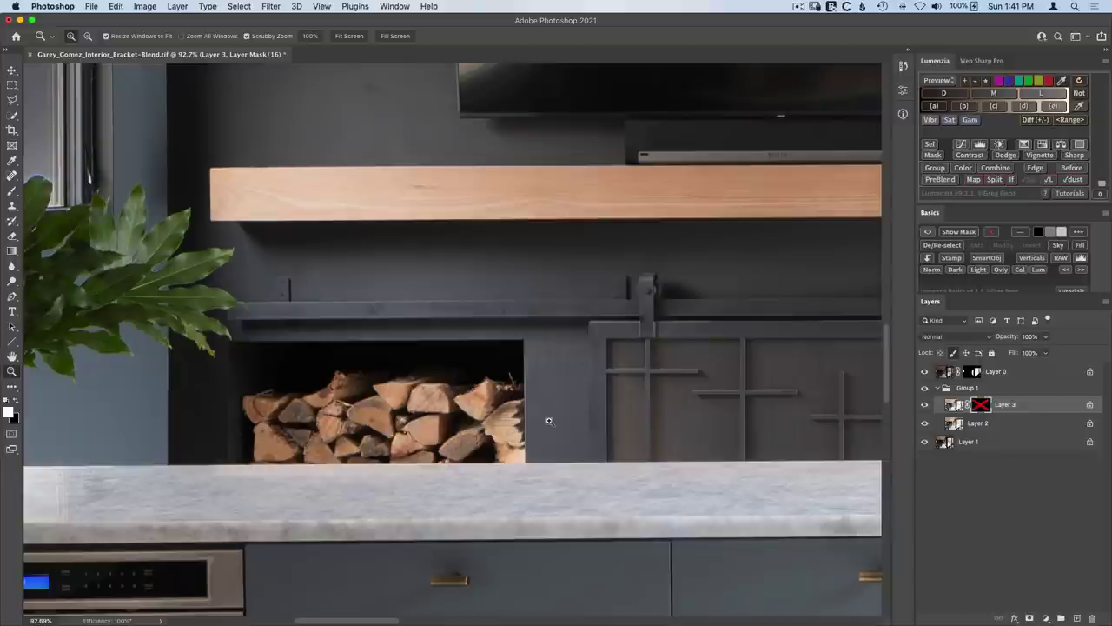
- Toggle Layer 3's visibility to compare the niche with and without the logs
{"action": "left_click", "coordinate": [923, 404]}
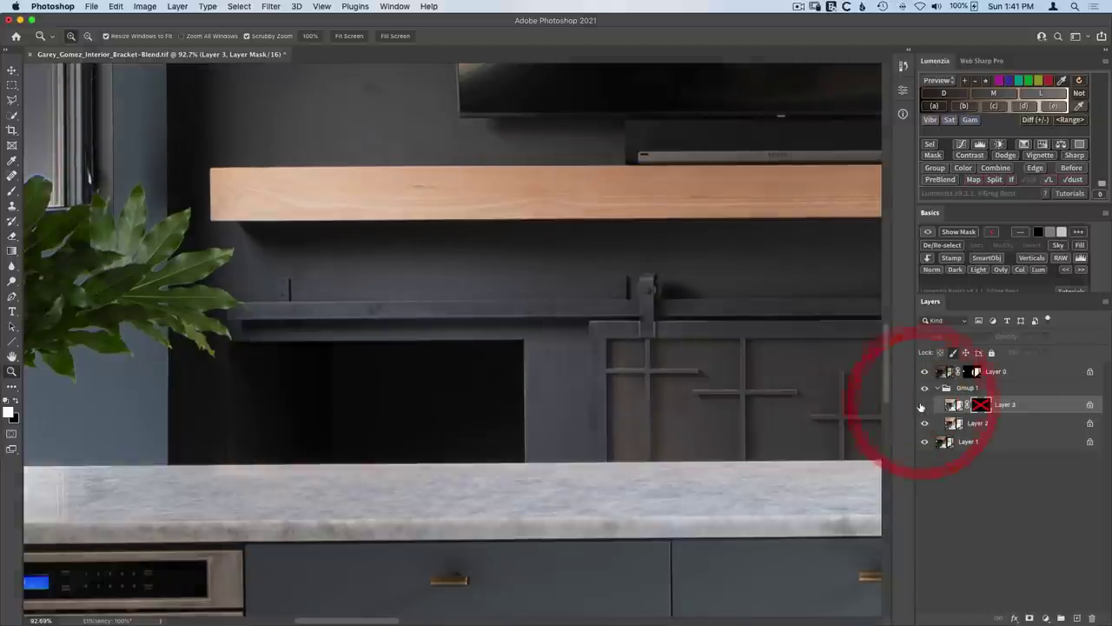
{"action": "left_click", "coordinate": [923, 404]}
{"action": "left_click", "coordinate": [923, 404]}
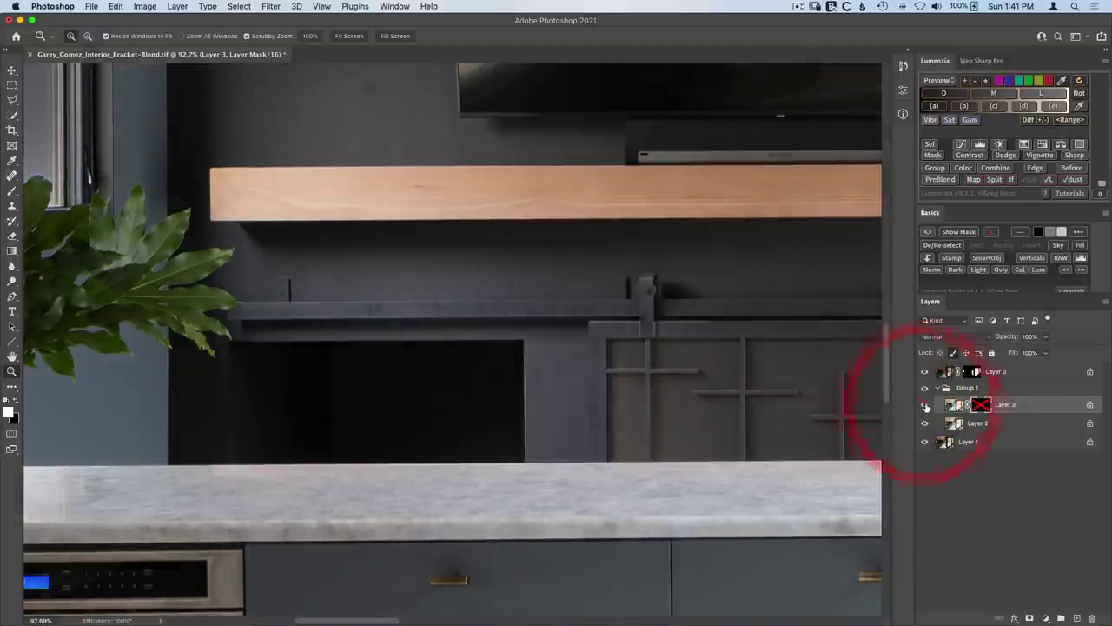
{"action": "left_click", "coordinate": [923, 404]}
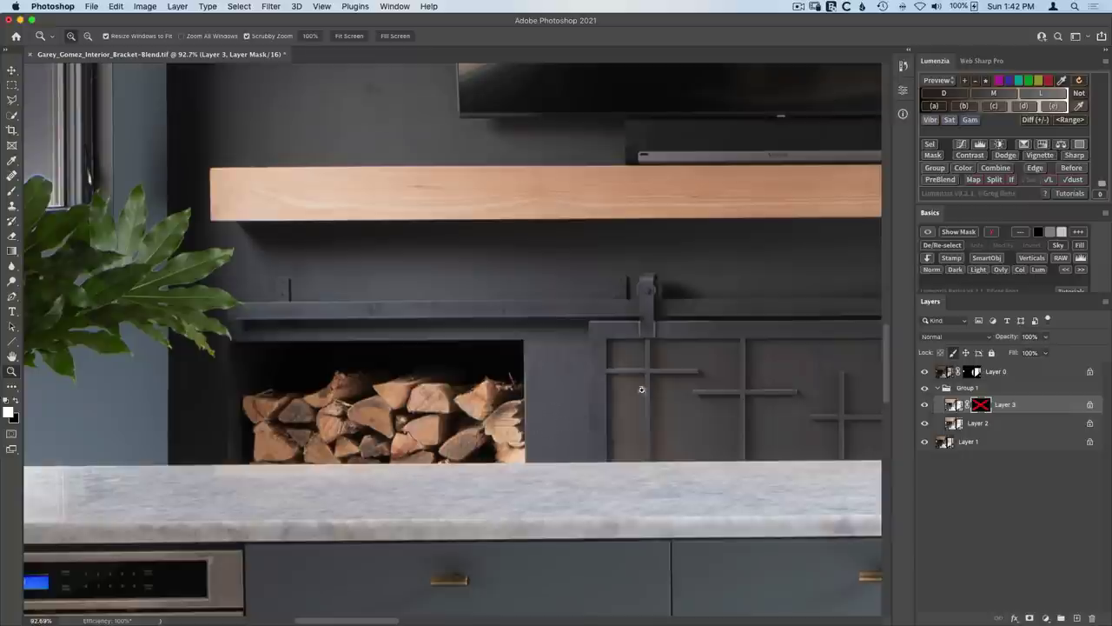
- Create a color selection from Layer 3 with the Red, Yellow and Green presets and visualize it in black and white
{"action": "left_click", "coordinate": [962, 170]}
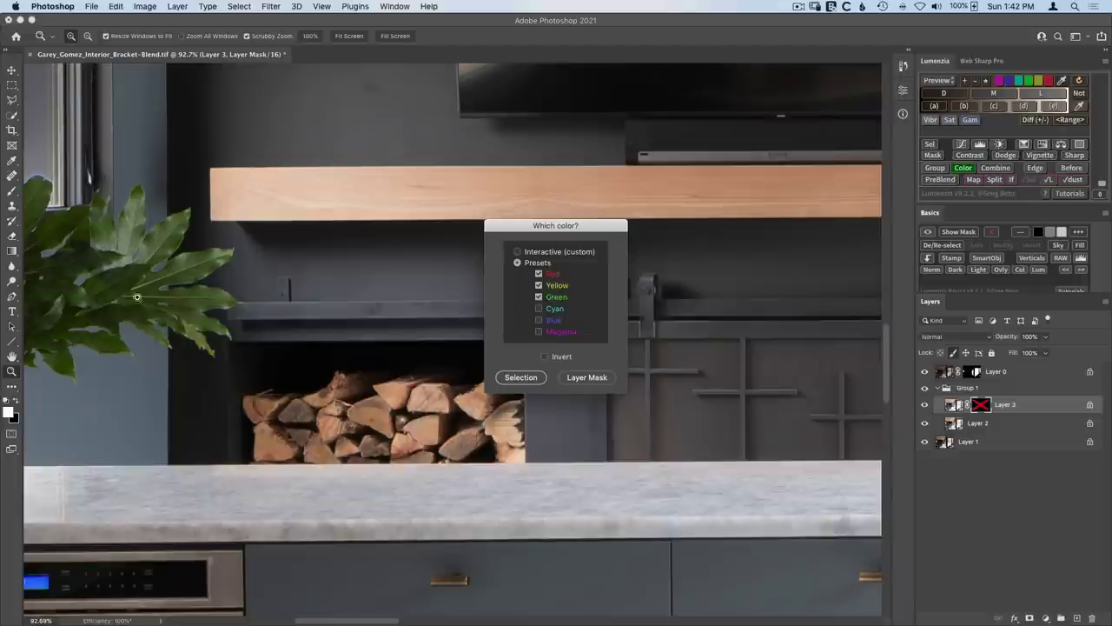
{"action": "left_click", "coordinate": [522, 378]}
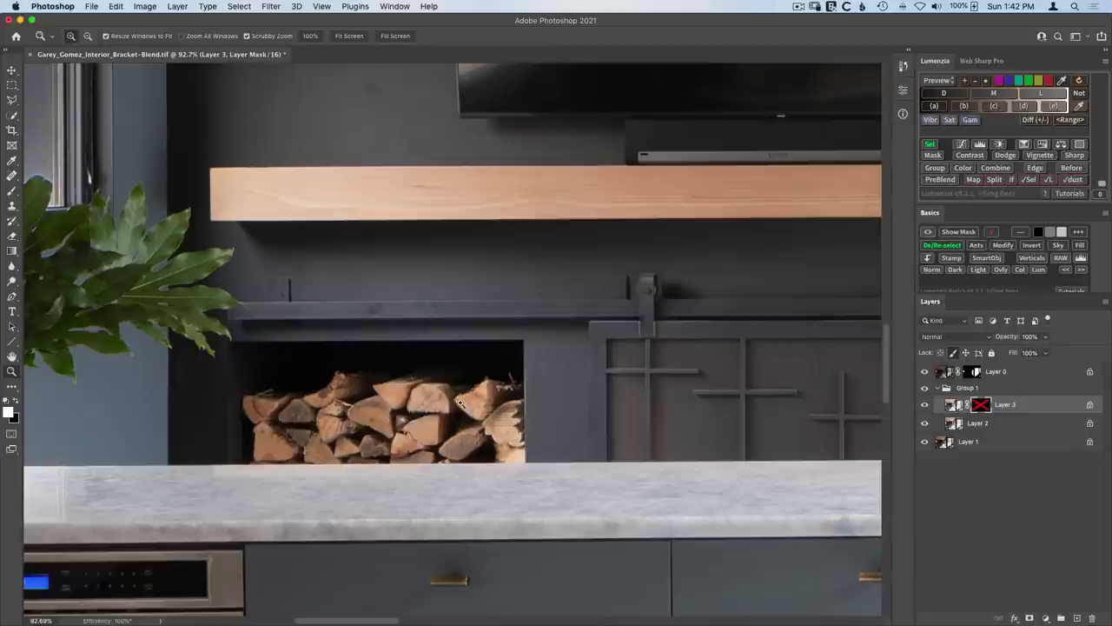
{"action": "left_click", "coordinate": [1028, 180]}
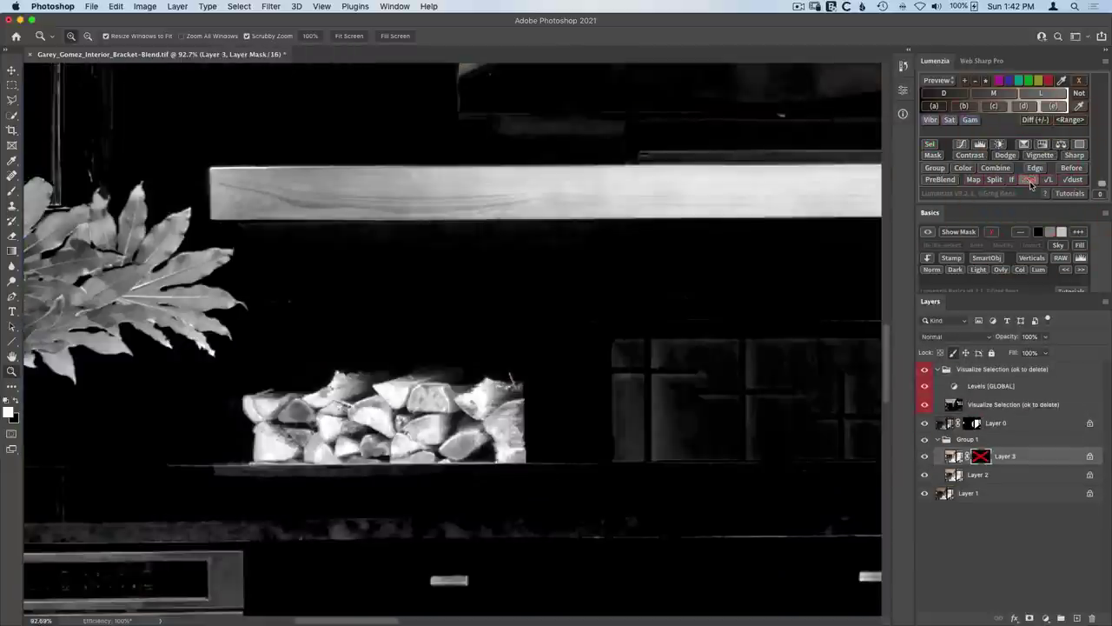
- Leave the selection visualization and paint the fireplace logs into Layer 3's mask through the color selection
{"action": "left_click", "coordinate": [1029, 181]}
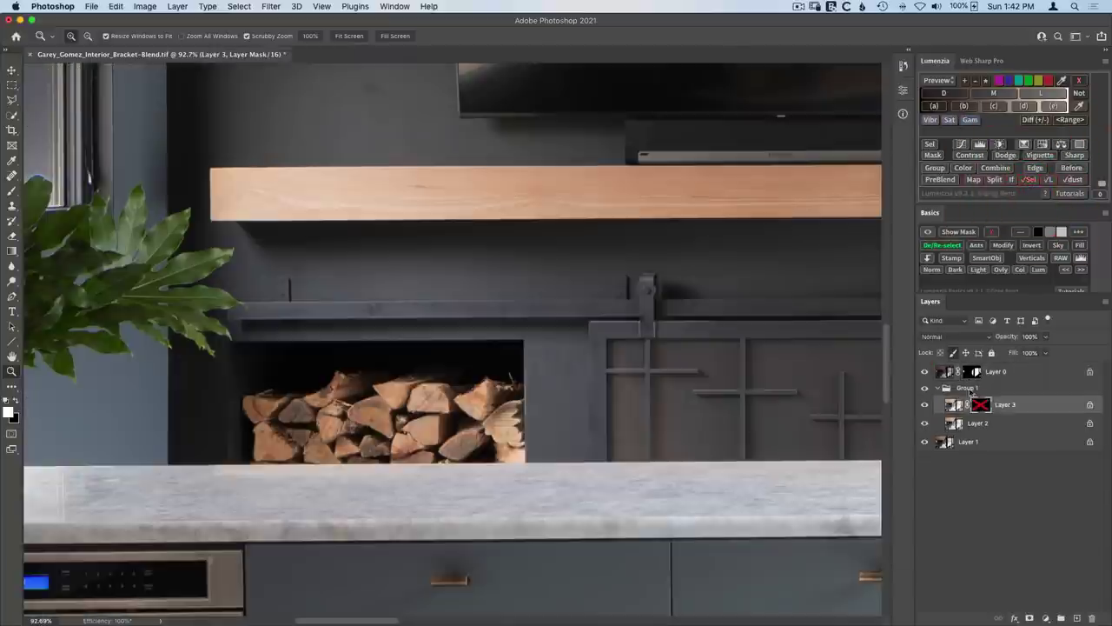
{"action": "left_click", "coordinate": [979, 405]}
{"action": "key", "text": "super+i"}
{"action": "key", "text": "b"}
{"action": "mouse_move", "coordinate": [565, 399]}
{"action": "left_mouse_down"}
{"action": "mouse_move", "coordinate": [434, 411]}
{"action": "mouse_move", "coordinate": [408, 381]}
{"action": "mouse_move", "coordinate": [373, 366]}
{"action": "mouse_move", "coordinate": [311, 442]}
{"action": "mouse_move", "coordinate": [493, 439]}
{"action": "mouse_move", "coordinate": [393, 449]}
{"action": "mouse_move", "coordinate": [436, 401]}
{"action": "mouse_move", "coordinate": [339, 417]}
{"action": "mouse_move", "coordinate": [371, 395]}
{"action": "mouse_move", "coordinate": [418, 430]}
{"action": "mouse_move", "coordinate": [554, 441]}
{"action": "mouse_move", "coordinate": [504, 408]}
{"action": "mouse_move", "coordinate": [546, 428]}
{"action": "mouse_move", "coordinate": [508, 443]}
{"action": "mouse_move", "coordinate": [559, 443]}
{"action": "mouse_move", "coordinate": [494, 437]}
{"action": "mouse_move", "coordinate": [449, 409]}
{"action": "mouse_move", "coordinate": [518, 413]}
{"action": "mouse_move", "coordinate": [351, 411]}
{"action": "mouse_move", "coordinate": [391, 409]}
{"action": "mouse_move", "coordinate": [233, 429]}
{"action": "mouse_move", "coordinate": [355, 378]}
{"action": "mouse_move", "coordinate": [265, 443]}
{"action": "mouse_move", "coordinate": [490, 433]}
{"action": "mouse_move", "coordinate": [472, 432]}
{"action": "mouse_move", "coordinate": [536, 450]}
{"action": "mouse_move", "coordinate": [482, 426]}
{"action": "mouse_move", "coordinate": [528, 417]}
{"action": "mouse_move", "coordinate": [488, 404]}
{"action": "mouse_move", "coordinate": [386, 396]}
{"action": "mouse_move", "coordinate": [238, 422]}
{"action": "mouse_move", "coordinate": [474, 422]}
{"action": "mouse_move", "coordinate": [455, 401]}
{"action": "mouse_move", "coordinate": [514, 421]}
{"action": "mouse_move", "coordinate": [458, 398]}
{"action": "mouse_move", "coordinate": [499, 428]}
{"action": "mouse_move", "coordinate": [430, 424]}
{"action": "mouse_move", "coordinate": [499, 404]}
{"action": "mouse_move", "coordinate": [253, 410]}
{"action": "mouse_move", "coordinate": [278, 400]}
{"action": "mouse_move", "coordinate": [252, 432]}
{"action": "mouse_move", "coordinate": [501, 430]}
{"action": "mouse_move", "coordinate": [450, 425]}
{"action": "mouse_move", "coordinate": [471, 395]}
{"action": "mouse_move", "coordinate": [522, 389]}
{"action": "mouse_move", "coordinate": [277, 403]}
{"action": "mouse_move", "coordinate": [525, 389]}
{"action": "mouse_move", "coordinate": [507, 404]}
{"action": "mouse_move", "coordinate": [359, 414]}
{"action": "mouse_move", "coordinate": [297, 405]}
{"action": "mouse_move", "coordinate": [241, 433]}
{"action": "mouse_move", "coordinate": [477, 394]}
{"action": "mouse_move", "coordinate": [522, 405]}
{"action": "mouse_move", "coordinate": [467, 422]}
{"action": "mouse_move", "coordinate": [292, 427]}
{"action": "mouse_move", "coordinate": [586, 399]}
{"action": "left_mouse_up"}
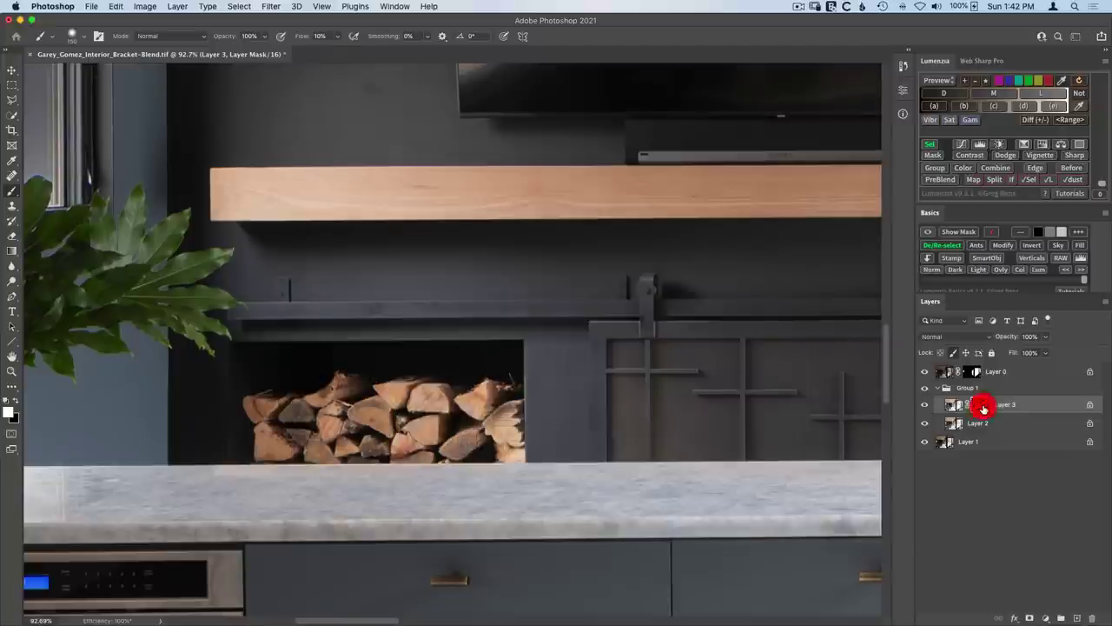
- Compare the logs in the niche with Layer 3's mask disabled and enabled
{"action": "left_click", "coordinate": [982, 405], "text": "shift"}
{"action": "left_click", "coordinate": [981, 406], "text": "shift"}
{"action": "left_click", "coordinate": [984, 408], "text": "shift"}
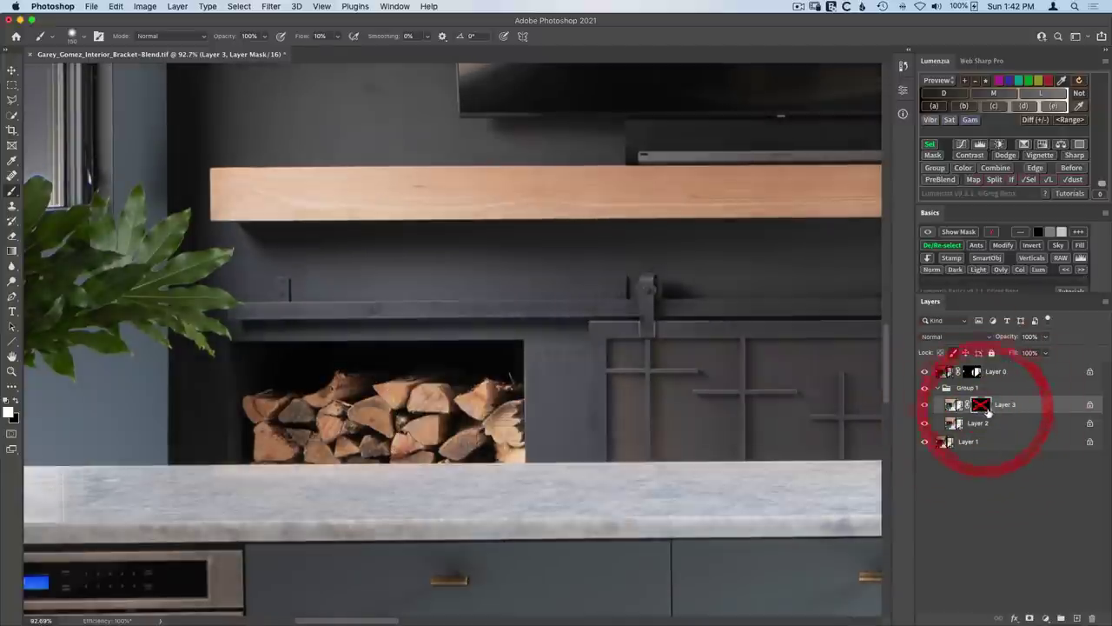
{"action": "left_click", "coordinate": [984, 409], "text": "shift"}
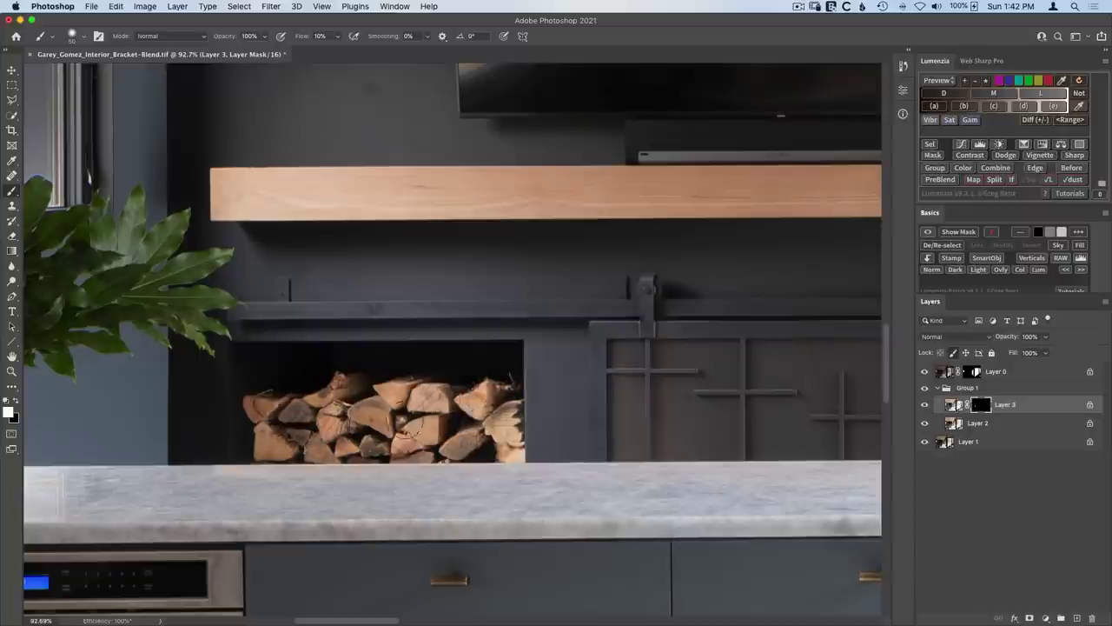
{"action": "left_click", "coordinate": [397, 405]}
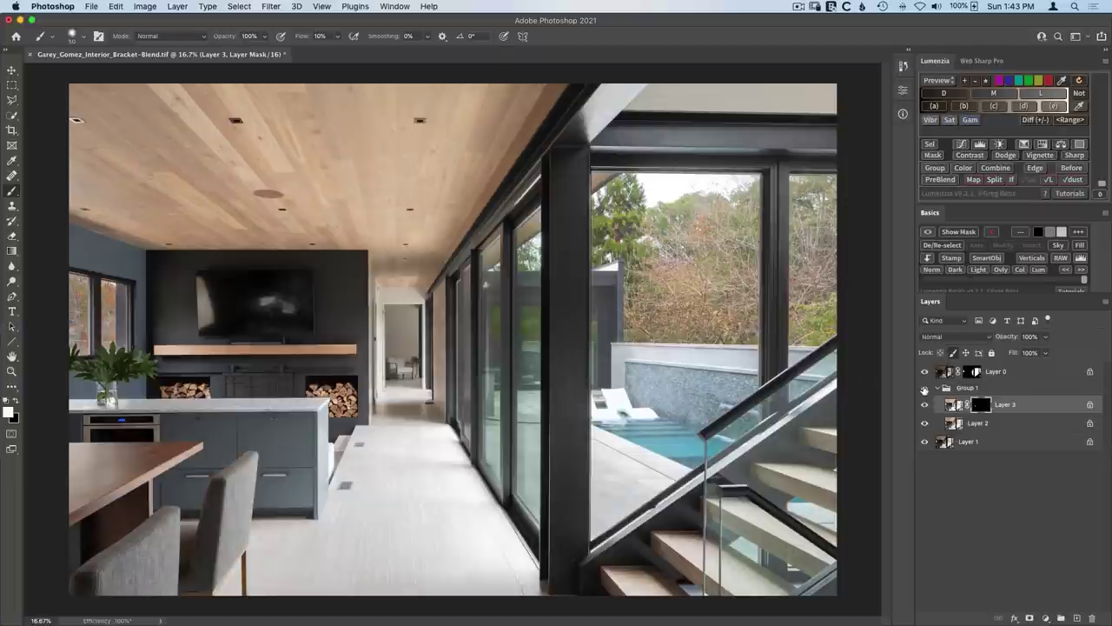
- Toggle Group 1's visibility to compare the whole room with and without the grouped exposures
{"action": "left_click", "coordinate": [925, 388]}
{"action": "left_click", "coordinate": [924, 388]}
{"action": "left_click", "coordinate": [925, 388]}
{"action": "left_click", "coordinate": [924, 388]}
- Add a black mask to Group 1 and carry Layer 3's log mask over to it
{"action": "left_click", "coordinate": [964, 391]}
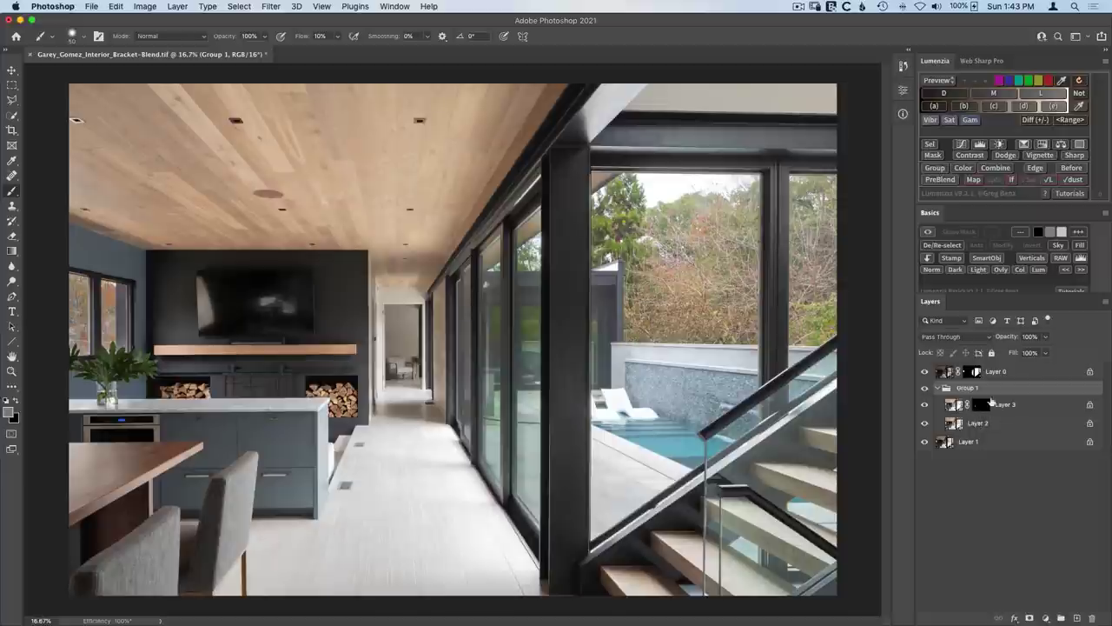
{"action": "left_click", "coordinate": [933, 155]}
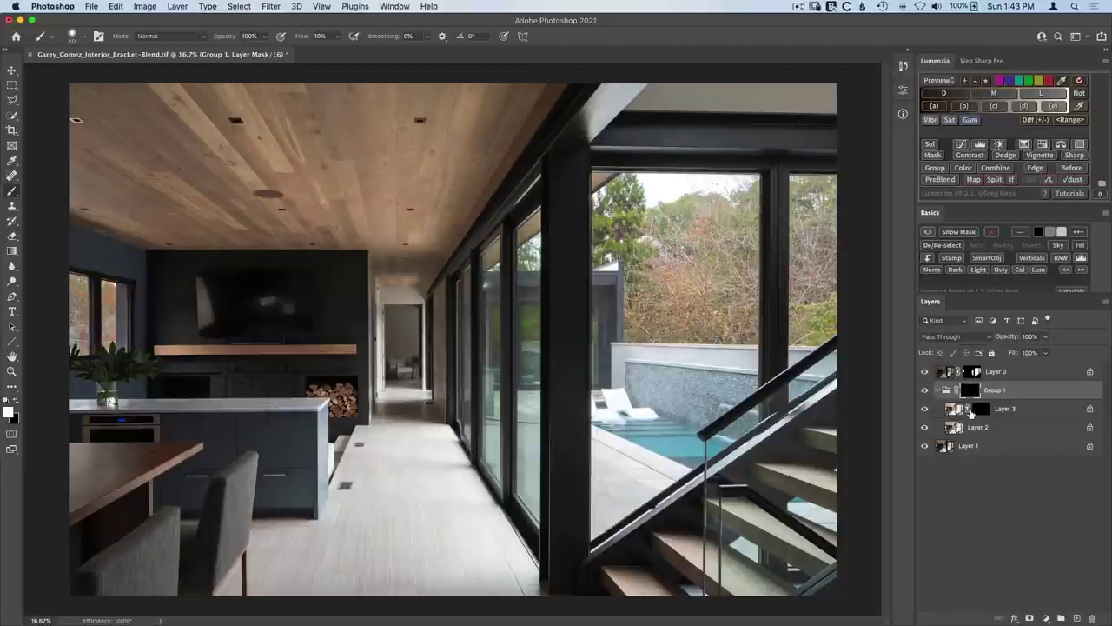
{"action": "left_click", "coordinate": [924, 393]}
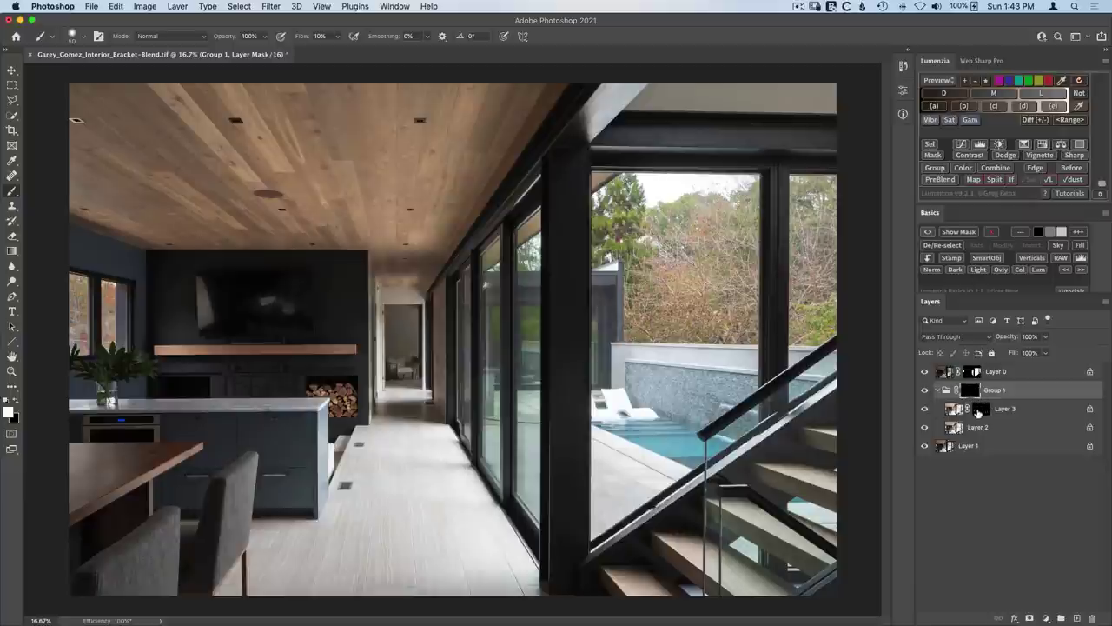
{"action": "left_click_drag", "start_coordinate": [984, 412], "coordinate": [969, 390]}
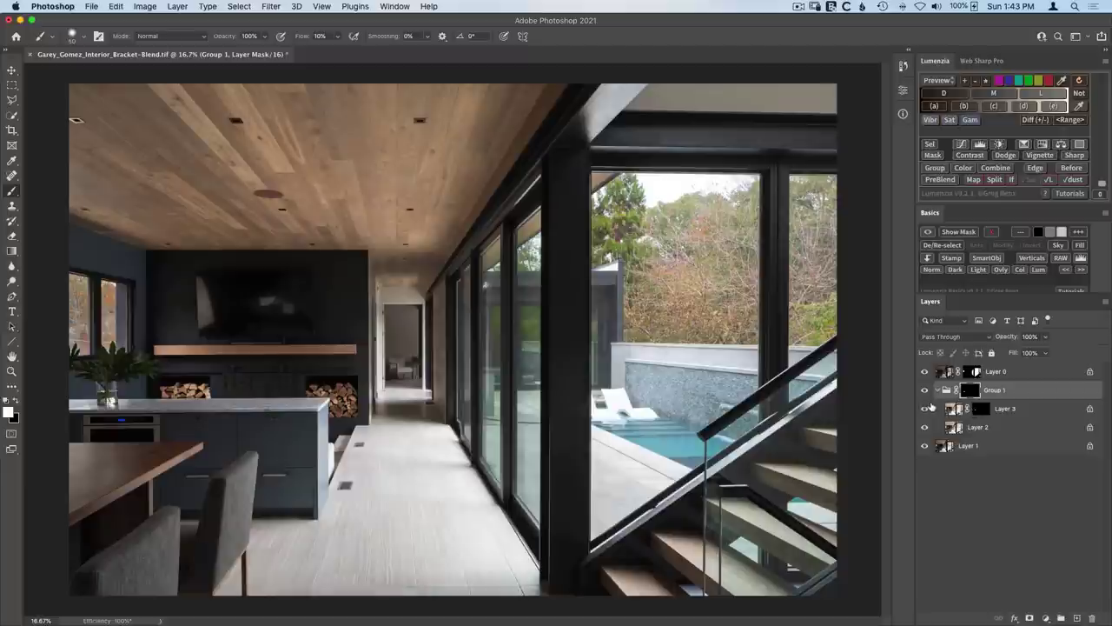
{"action": "double_click", "coordinate": [924, 390]}
- Load a color selection for Group 1 with the Red, Yellow and Green presets and collapse the group
{"action": "left_click", "coordinate": [963, 168]}
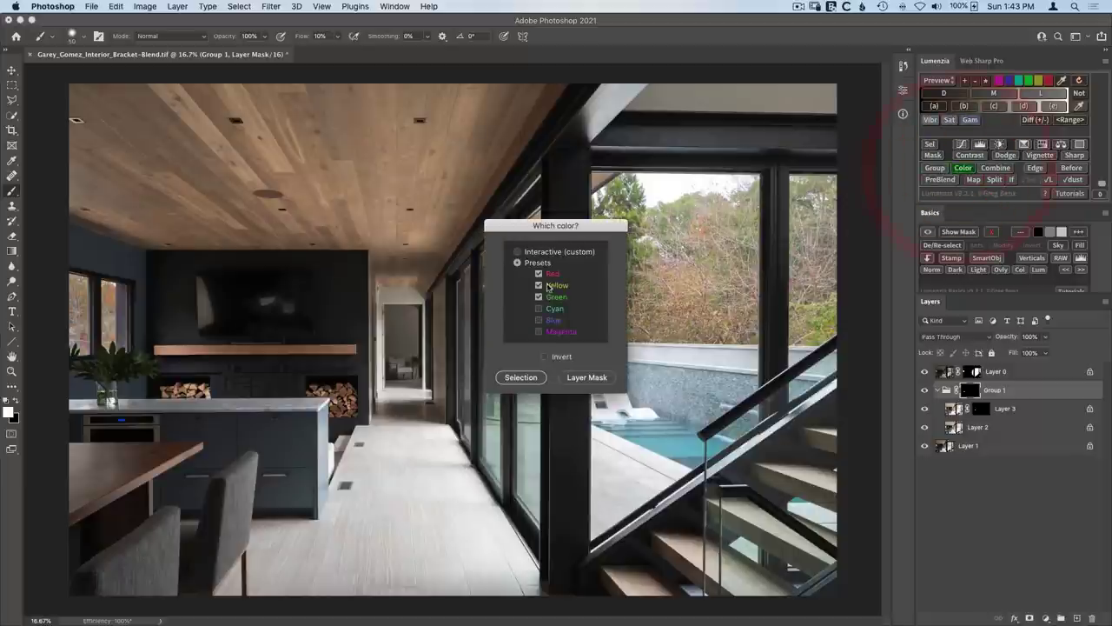
{"action": "left_click", "coordinate": [519, 377]}
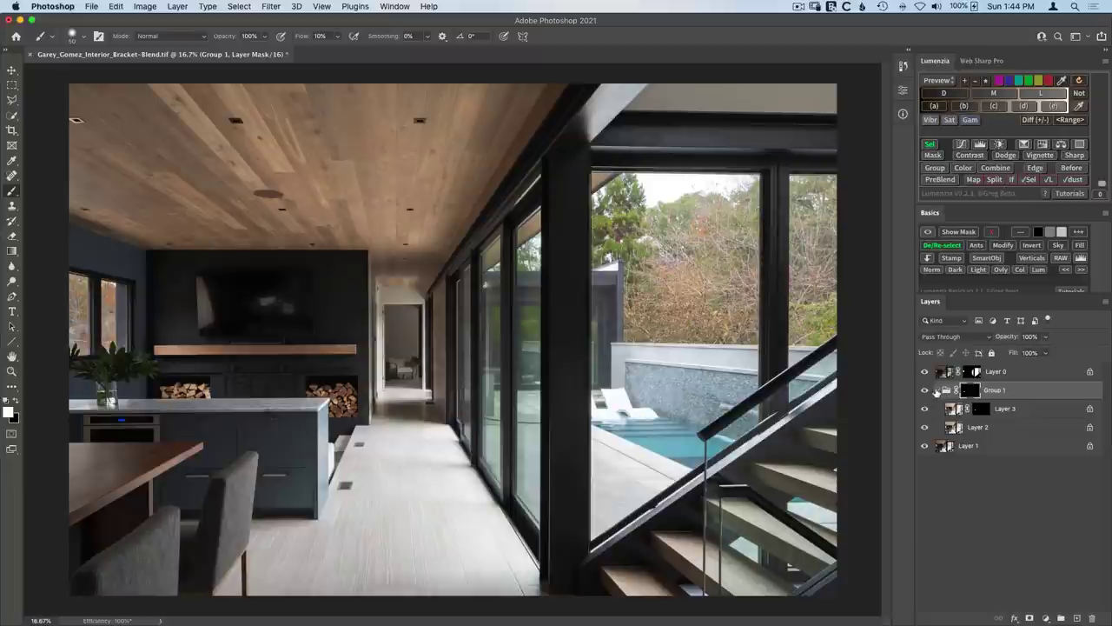
{"action": "left_click", "coordinate": [936, 391]}
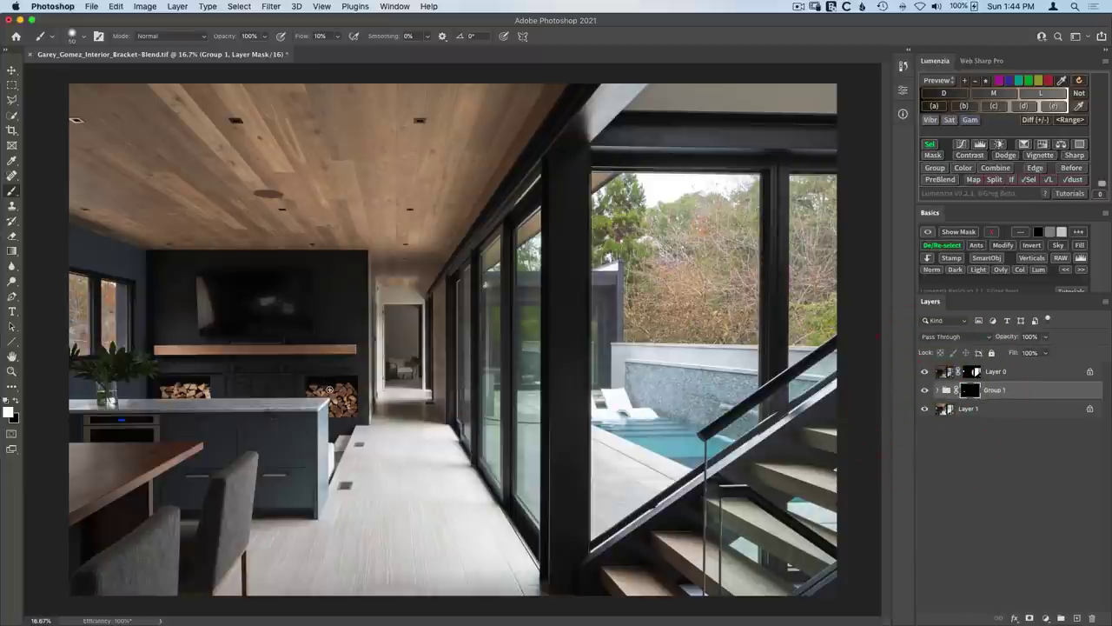
- Enlarge the brush and paint white on Group 1's mask over the wooden mantel, the plant and the stacked logs
{"action": "key", "text": "bracketright"}
{"action": "key", "text": "bracketright"}
{"action": "key", "text": "bracketright"}
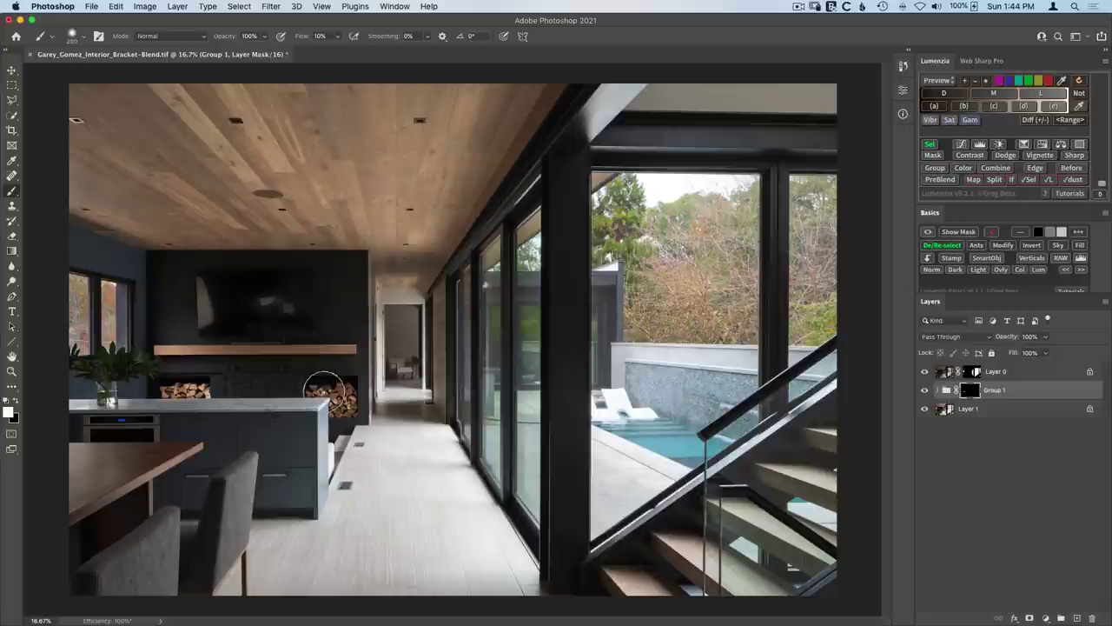
{"action": "mouse_move", "coordinate": [335, 389]}
{"action": "left_mouse_down"}
{"action": "mouse_move", "coordinate": [322, 385]}
{"action": "mouse_move", "coordinate": [311, 340]}
{"action": "mouse_move", "coordinate": [186, 354]}
{"action": "mouse_move", "coordinate": [308, 351]}
{"action": "left_mouse_up"}
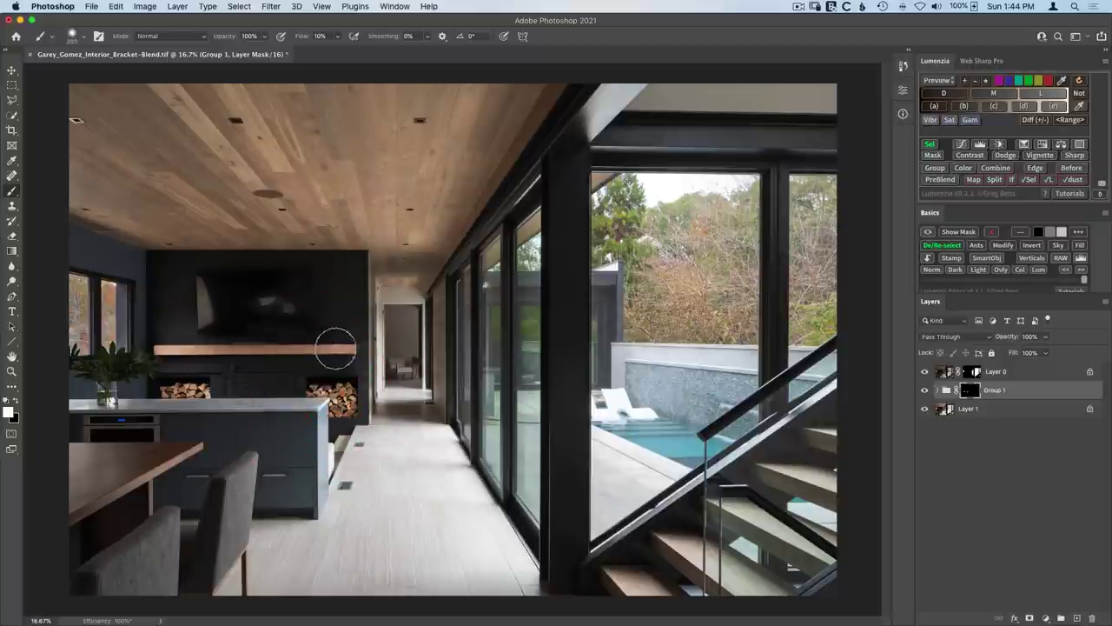
{"action": "left_click", "coordinate": [315, 336]}
{"action": "left_click", "coordinate": [214, 355]}
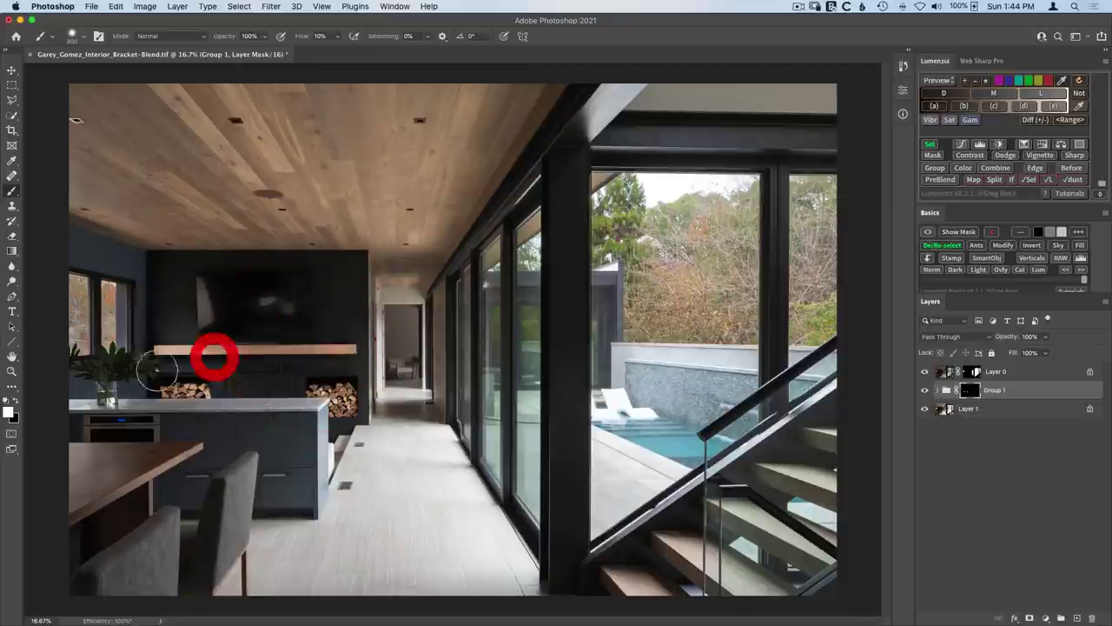
{"action": "left_click", "coordinate": [141, 370]}
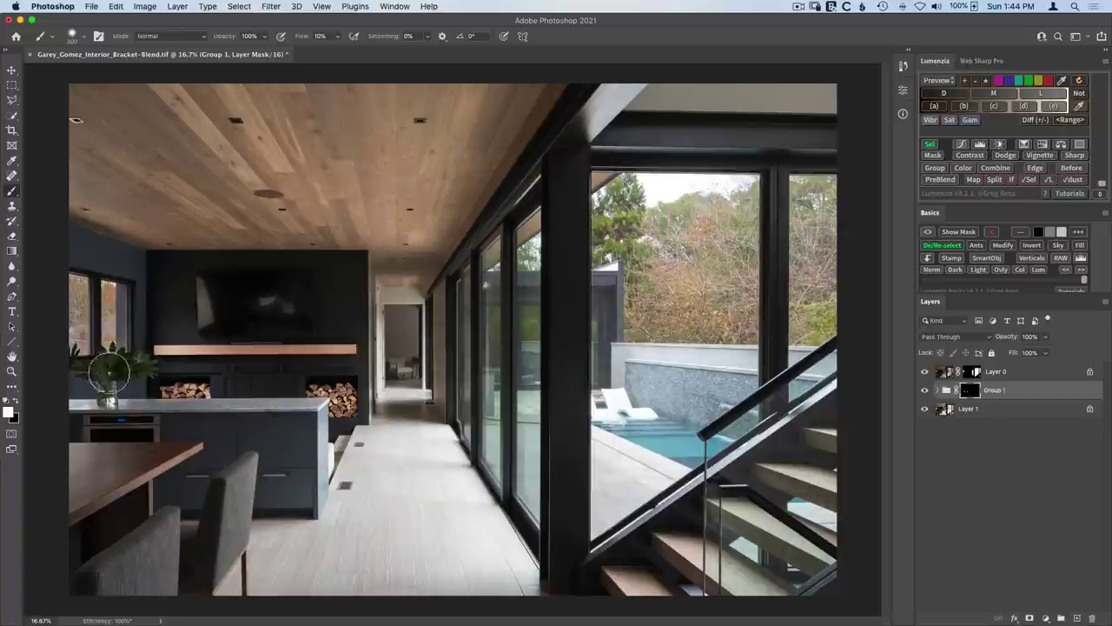
{"action": "left_click", "coordinate": [167, 374]}
{"action": "left_click", "coordinate": [321, 360]}
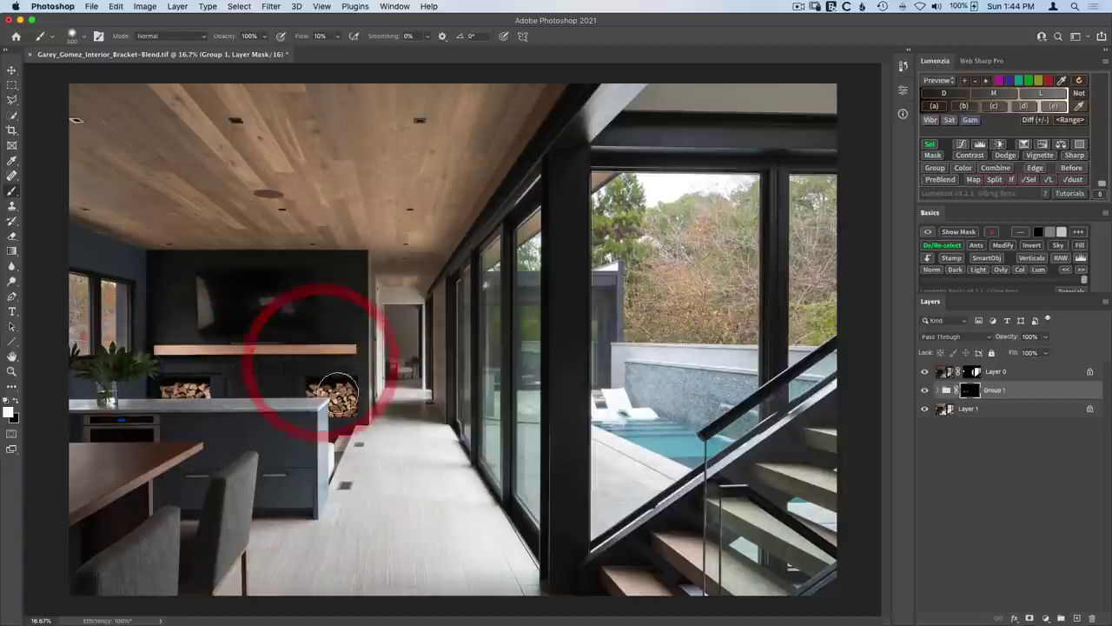
{"action": "left_click", "coordinate": [326, 395]}
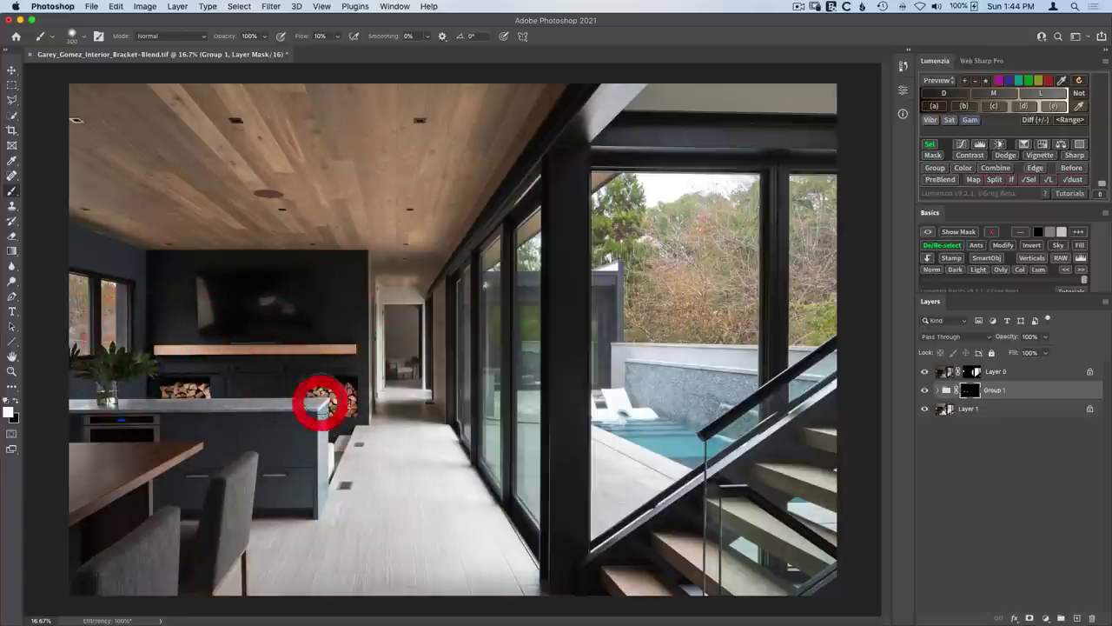
- Toggle Group 1's visibility to compare the painted mantel and logs before and after
{"action": "left_click", "coordinate": [925, 390]}
{"action": "left_click", "coordinate": [925, 390]}
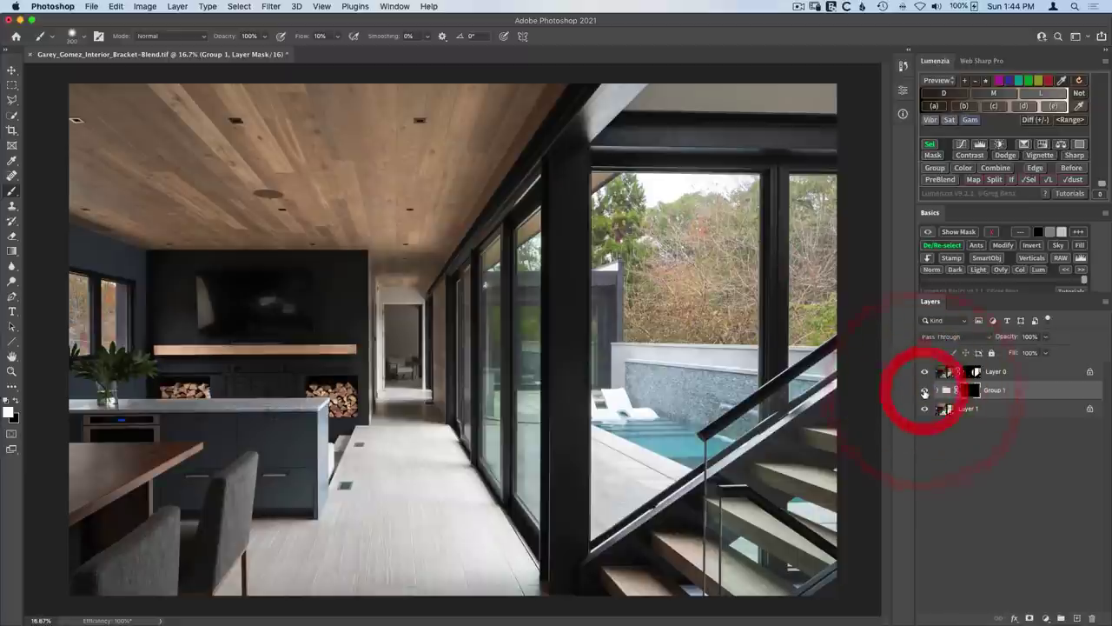
{"action": "left_click", "coordinate": [925, 390]}
{"action": "left_click", "coordinate": [925, 390]}
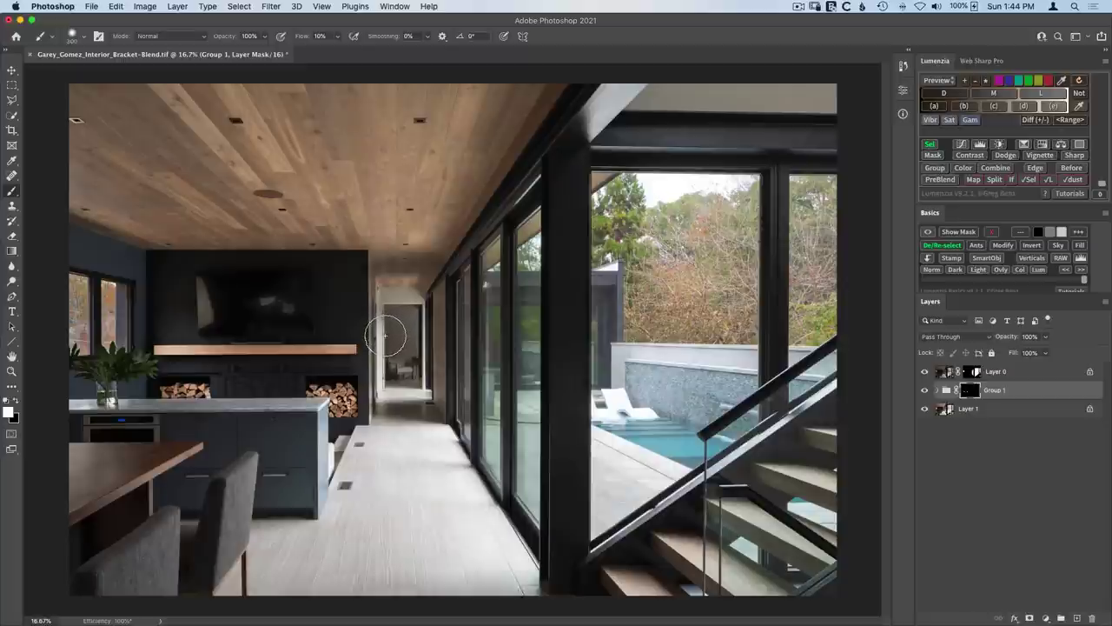
- Load a fresh color selection, brush the wooden dining table into Group 1's mask, and deselect
{"action": "key", "text": "ctrl+d"}
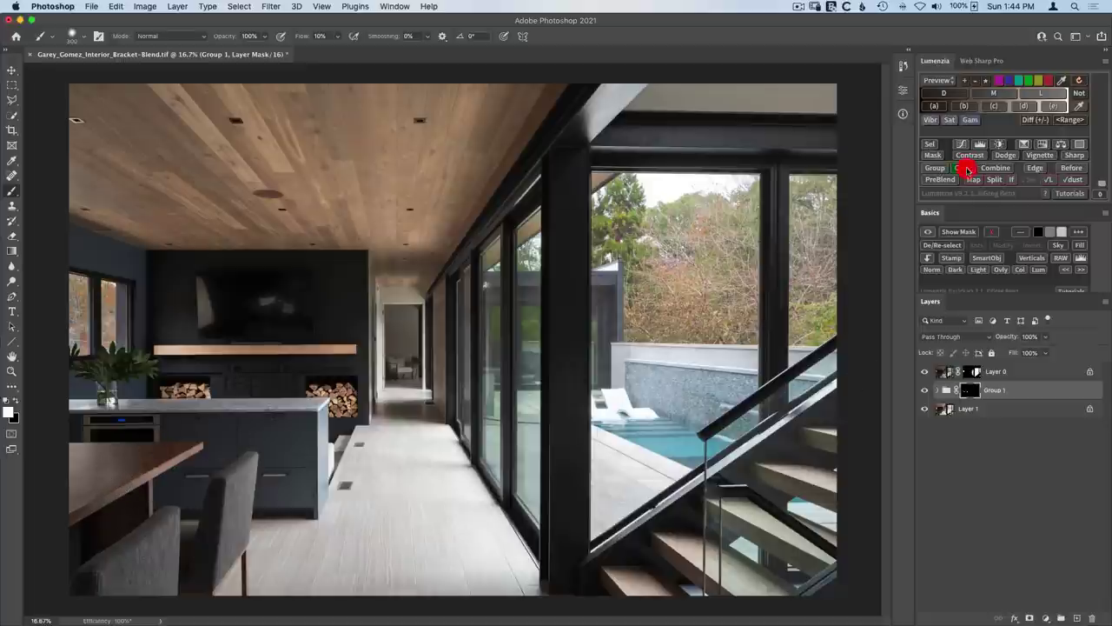
{"action": "left_click", "coordinate": [967, 170]}
{"action": "left_click", "coordinate": [531, 377]}
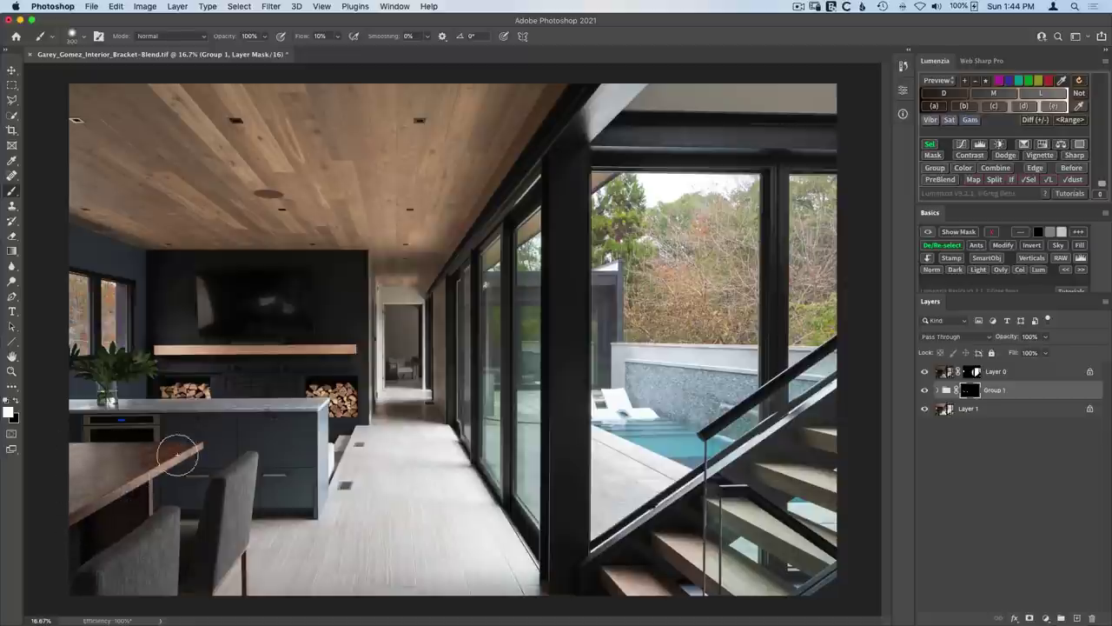
{"action": "mouse_move", "coordinate": [156, 456]}
{"action": "left_mouse_down"}
{"action": "mouse_move", "coordinate": [141, 466]}
{"action": "mouse_move", "coordinate": [154, 487]}
{"action": "left_mouse_up"}
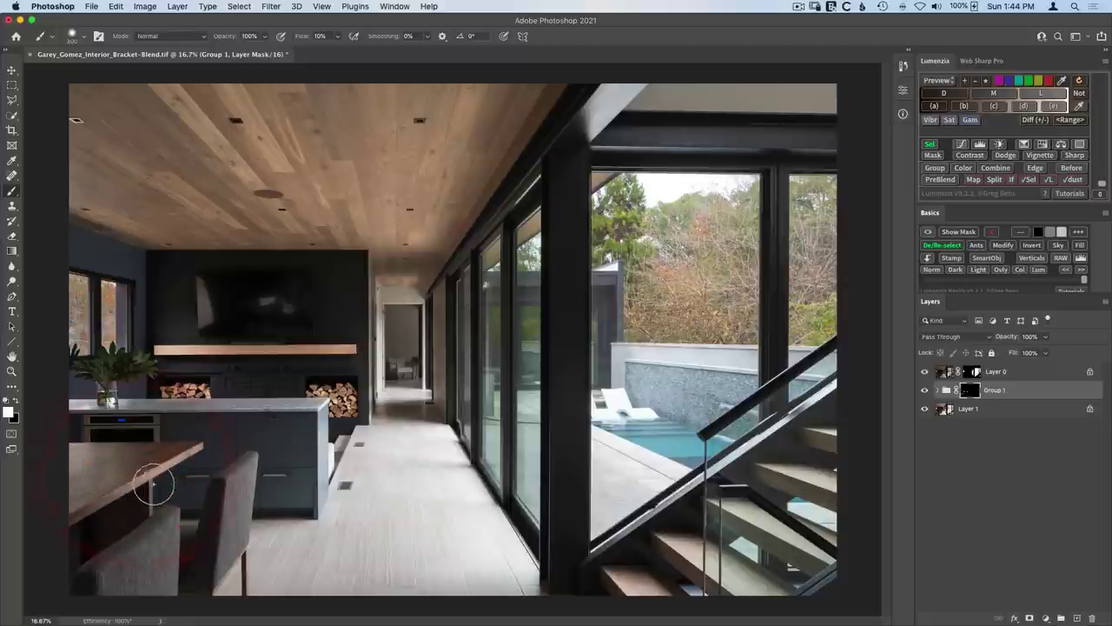
{"action": "key", "text": "super+d"}
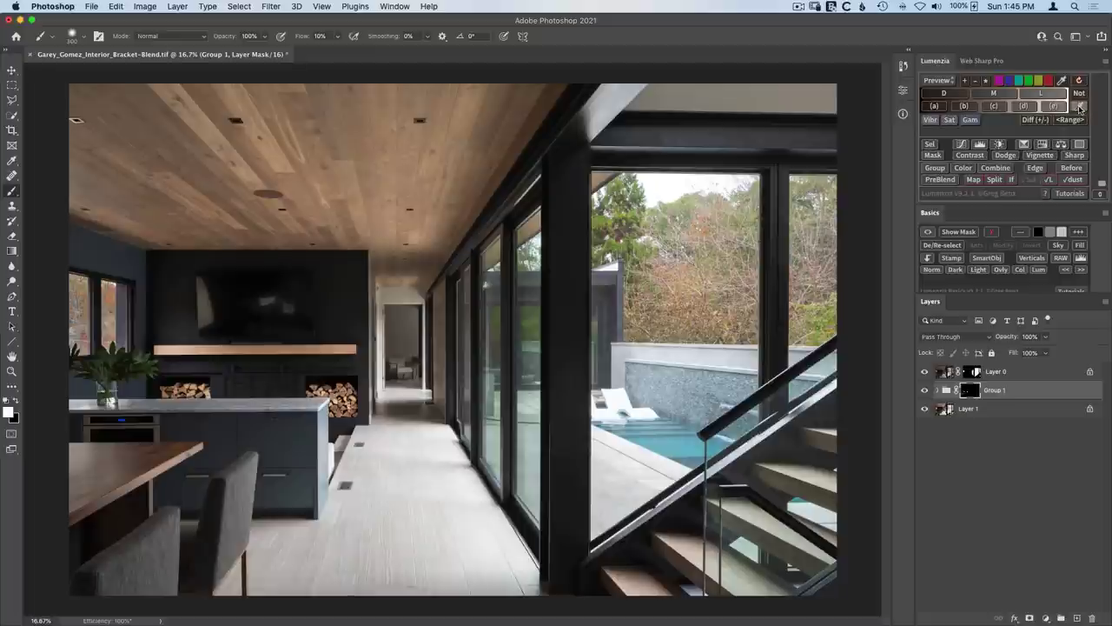
- Create a Lumenzia luminosity preview based on a tone sampled from the gray dining chair
{"action": "left_click", "coordinate": [1079, 106]}
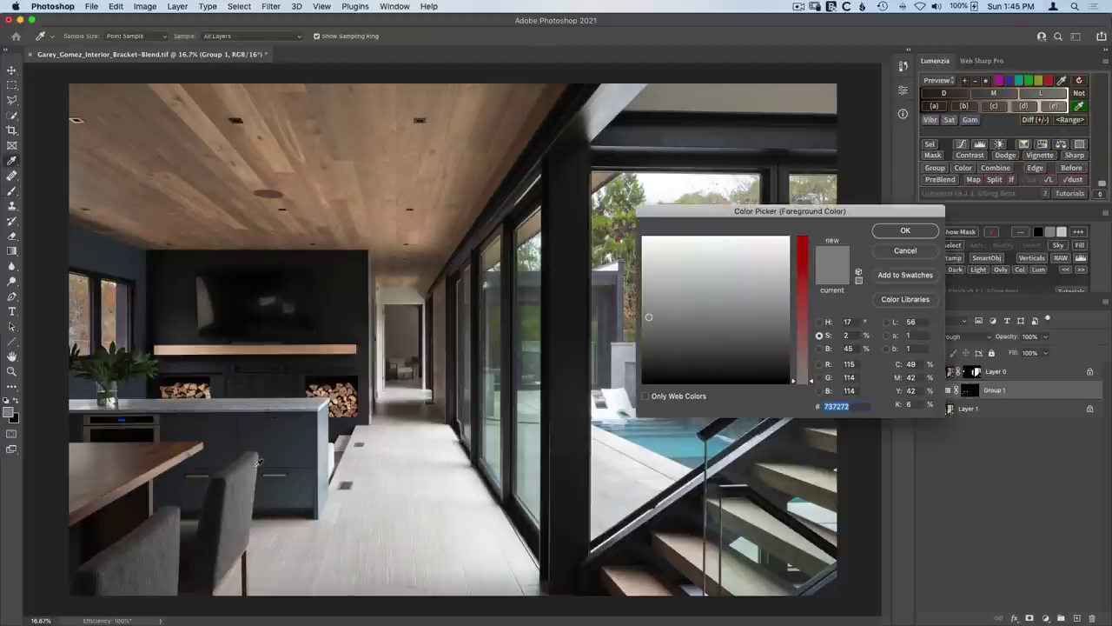
{"action": "left_click", "coordinate": [255, 462]}
{"action": "left_click", "coordinate": [884, 235]}
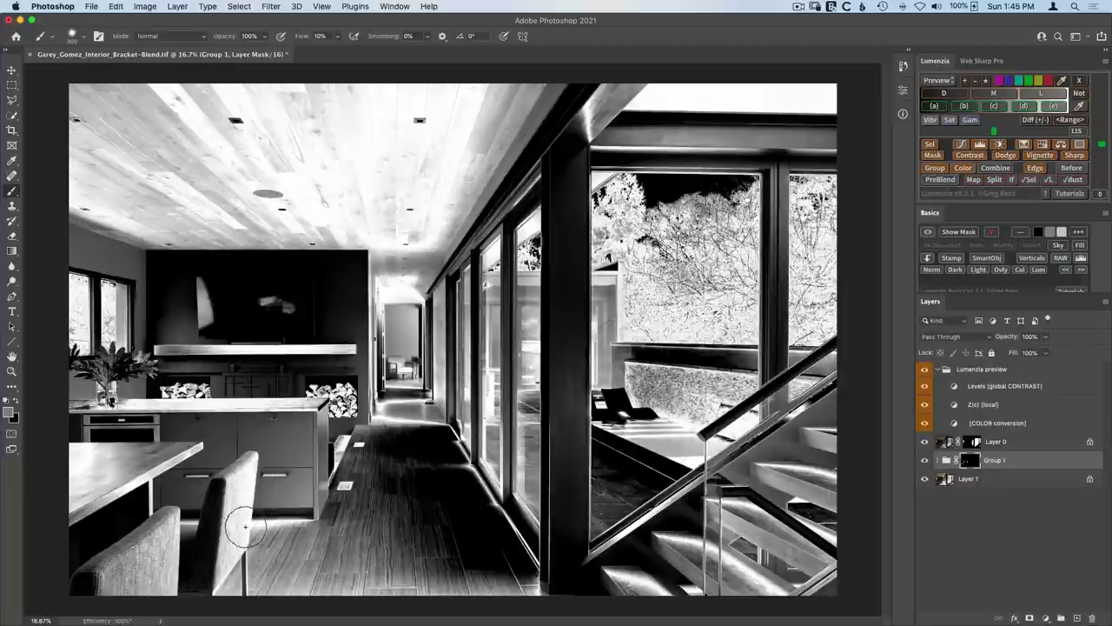
{"action": "mouse_move", "coordinate": [245, 526]}
{"action": "left_mouse_down"}
{"action": "mouse_move", "coordinate": [292, 458]}
{"action": "mouse_move", "coordinate": [279, 488]}
{"action": "mouse_move", "coordinate": [269, 480]}
{"action": "mouse_move", "coordinate": [287, 487]}
{"action": "left_mouse_up"}
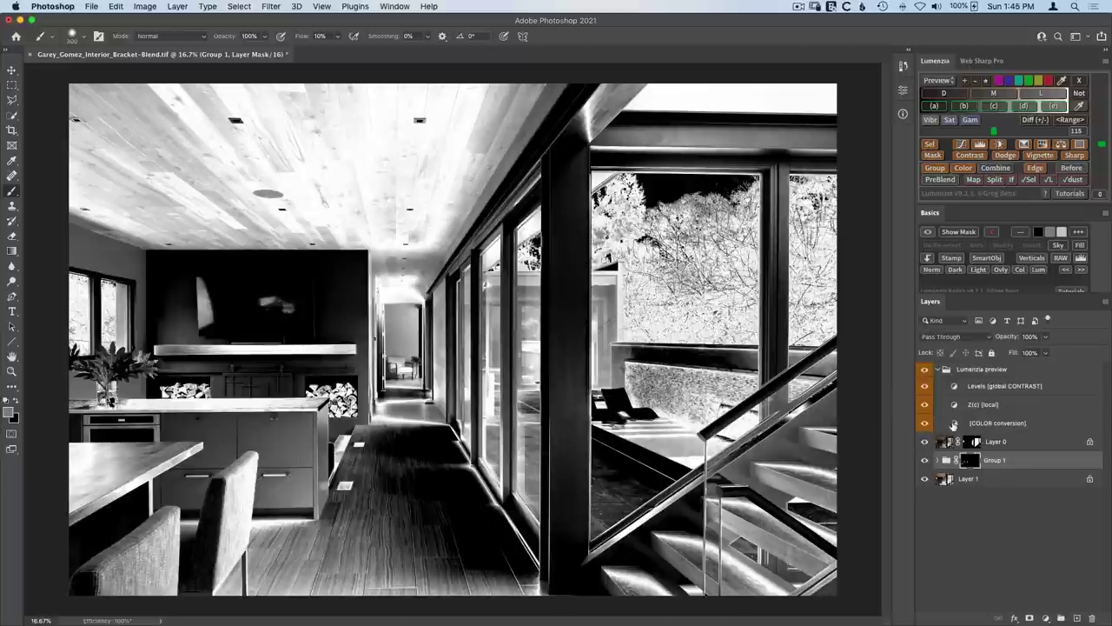
- Refine the preview by setting the color conversion's Blues to -196 and Cyans to -200, and the mask precision to -25
{"action": "double_click", "coordinate": [954, 423]}
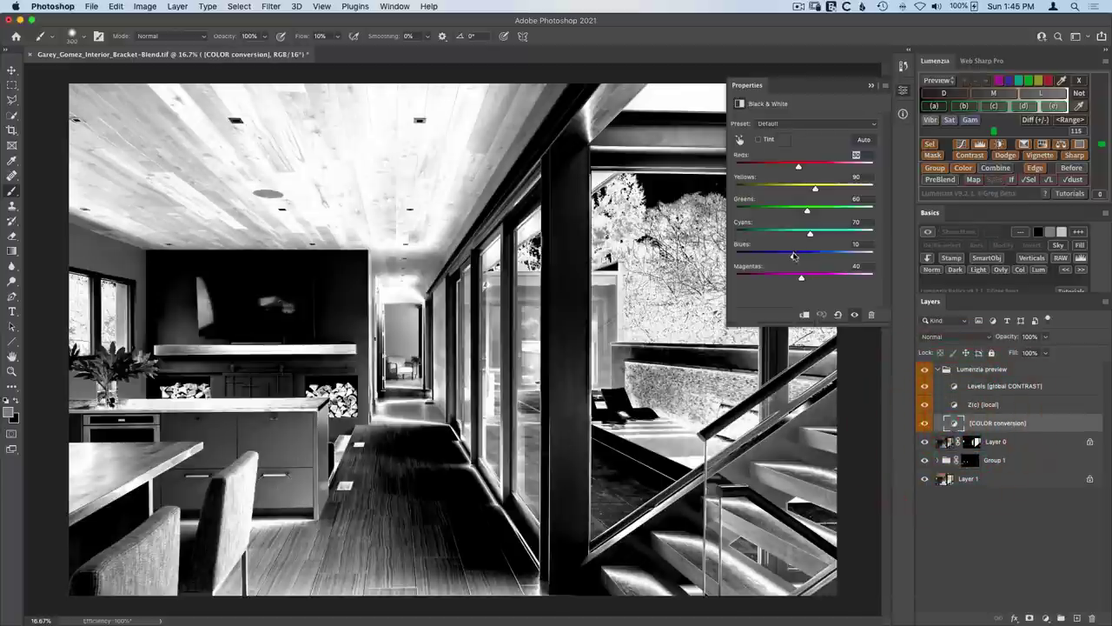
{"action": "left_click_drag", "start_coordinate": [794, 254], "coordinate": [737, 254]}
{"action": "left_click_drag", "start_coordinate": [810, 234], "coordinate": [735, 234]}
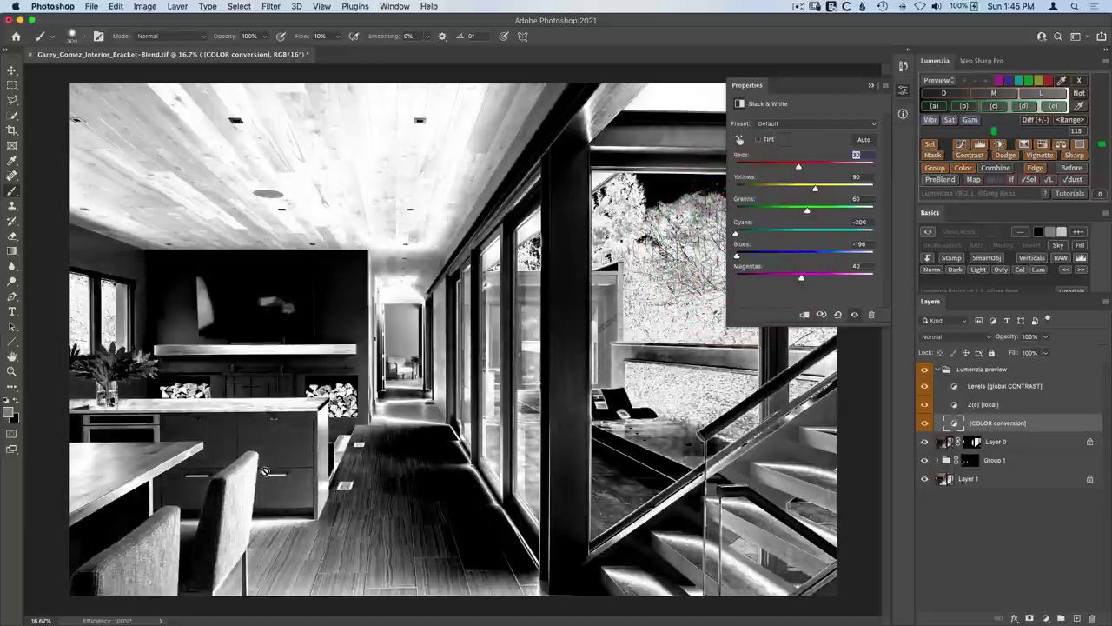
{"action": "left_click", "coordinate": [903, 91]}
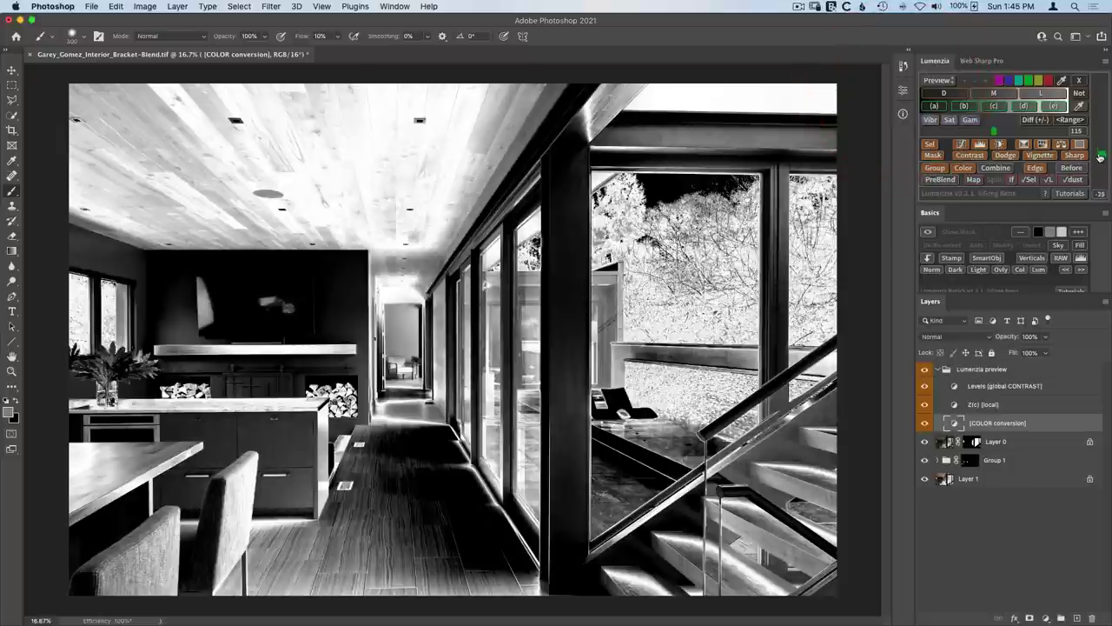
{"action": "left_click", "coordinate": [1100, 156]}
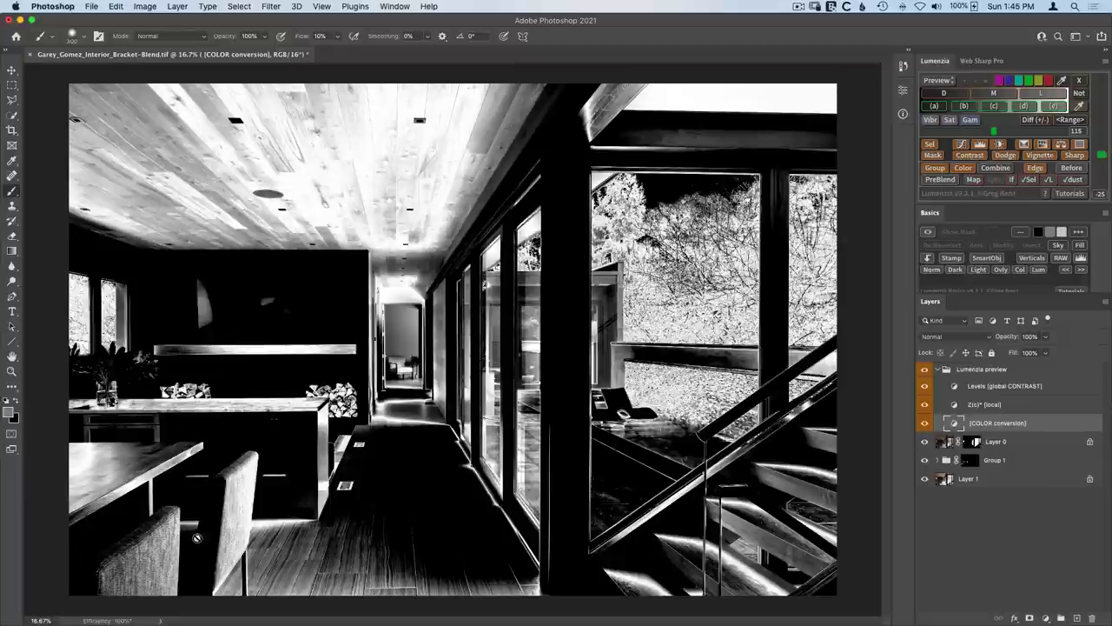
- Load the luminosity preview as a selection and paint the two gray dining chairs into Group 1's mask
{"action": "left_click", "coordinate": [929, 144]}
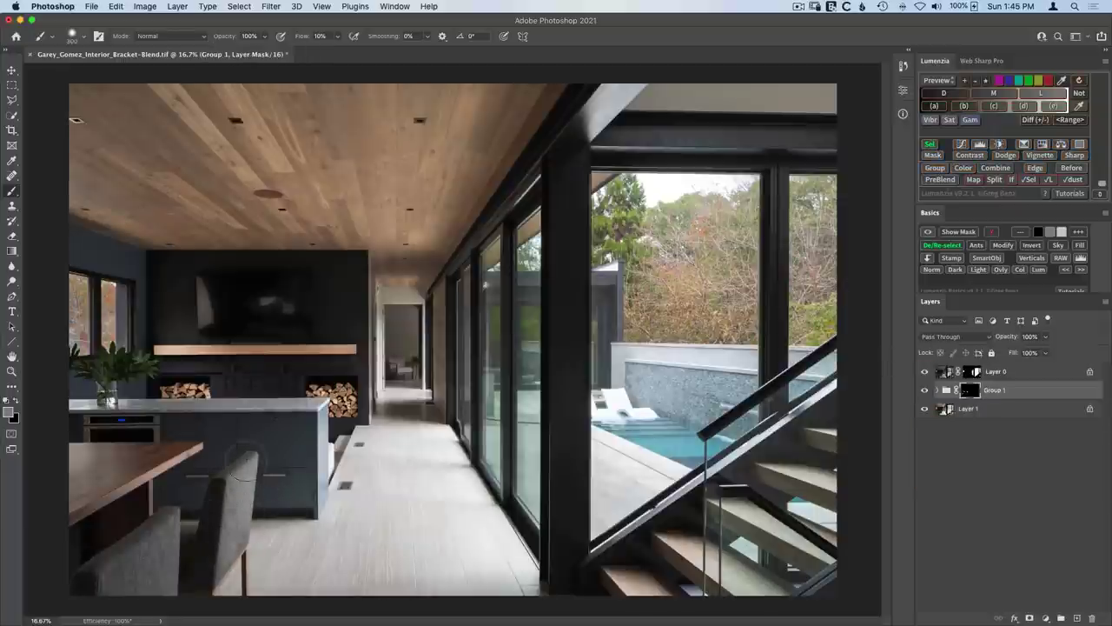
{"action": "left_click_drag", "start_coordinate": [229, 533], "coordinate": [131, 579]}
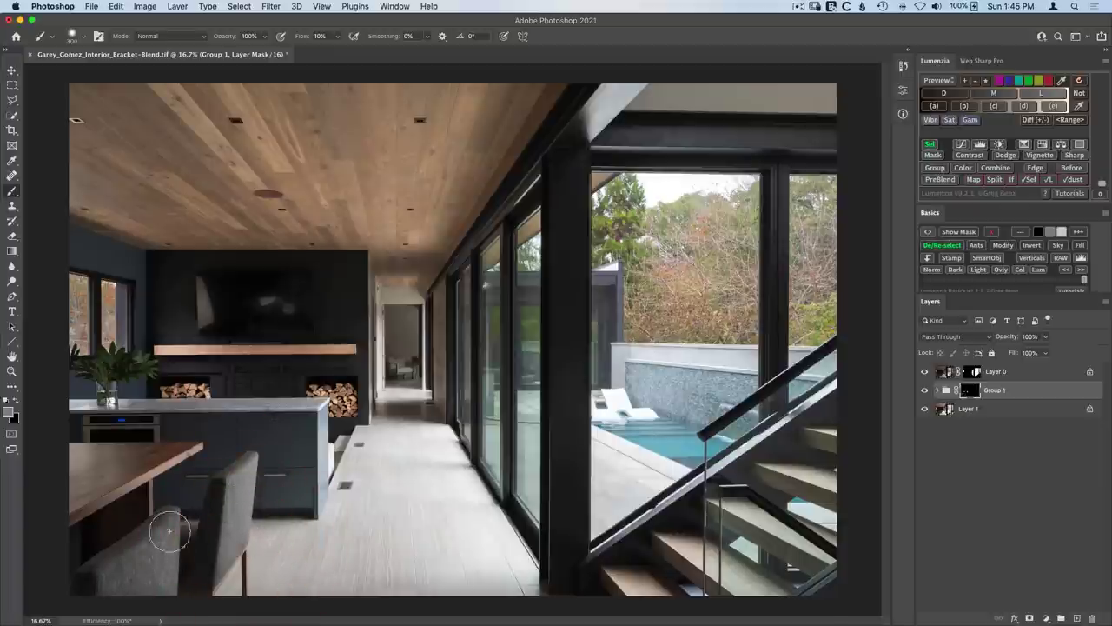
{"action": "mouse_move", "coordinate": [113, 556]}
{"action": "left_mouse_down"}
{"action": "mouse_move", "coordinate": [119, 536]}
{"action": "mouse_move", "coordinate": [154, 521]}
{"action": "mouse_move", "coordinate": [164, 564]}
{"action": "mouse_move", "coordinate": [218, 530]}
{"action": "mouse_move", "coordinate": [232, 539]}
{"action": "mouse_move", "coordinate": [224, 477]}
{"action": "mouse_move", "coordinate": [260, 489]}
{"action": "left_mouse_up"}
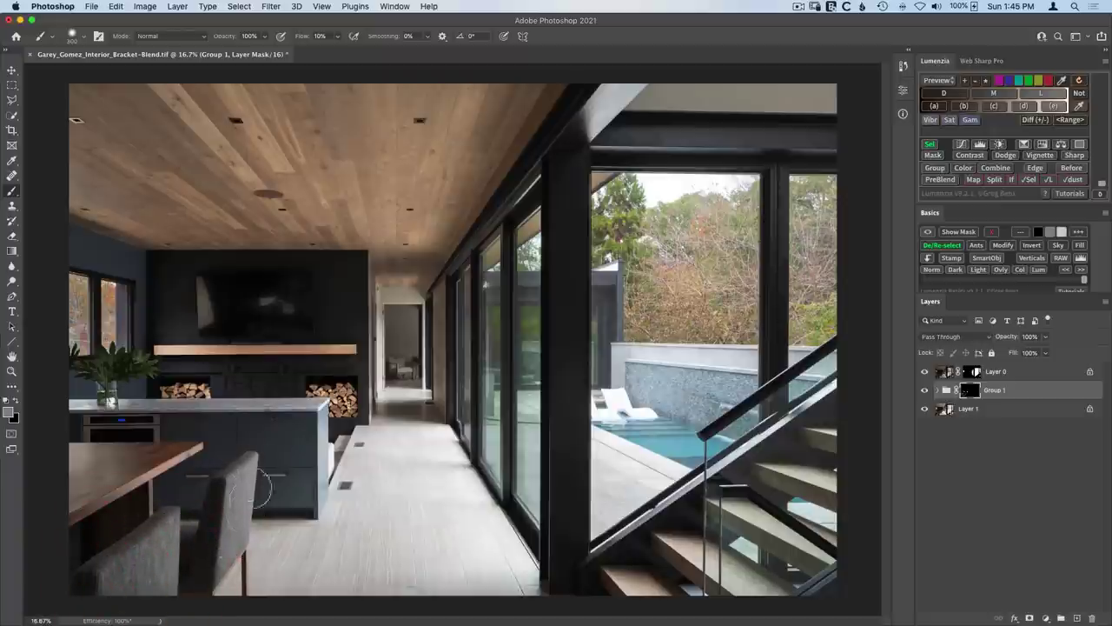
{"action": "mouse_move", "coordinate": [243, 546]}
{"action": "left_mouse_down"}
{"action": "mouse_move", "coordinate": [170, 542]}
{"action": "mouse_move", "coordinate": [176, 518]}
{"action": "mouse_move", "coordinate": [169, 566]}
{"action": "mouse_move", "coordinate": [159, 524]}
{"action": "mouse_move", "coordinate": [108, 555]}
{"action": "mouse_move", "coordinate": [176, 548]}
{"action": "left_mouse_up"}
{"action": "mouse_move", "coordinate": [169, 588]}
{"action": "left_mouse_down"}
{"action": "mouse_move", "coordinate": [166, 571]}
{"action": "mouse_move", "coordinate": [235, 534]}
{"action": "mouse_move", "coordinate": [243, 513]}
{"action": "left_mouse_up"}
- Compare the image with Group 1 hidden and shown
{"action": "left_click", "coordinate": [925, 390]}
{"action": "left_click", "coordinate": [925, 391]}
{"action": "left_click", "coordinate": [924, 390]}
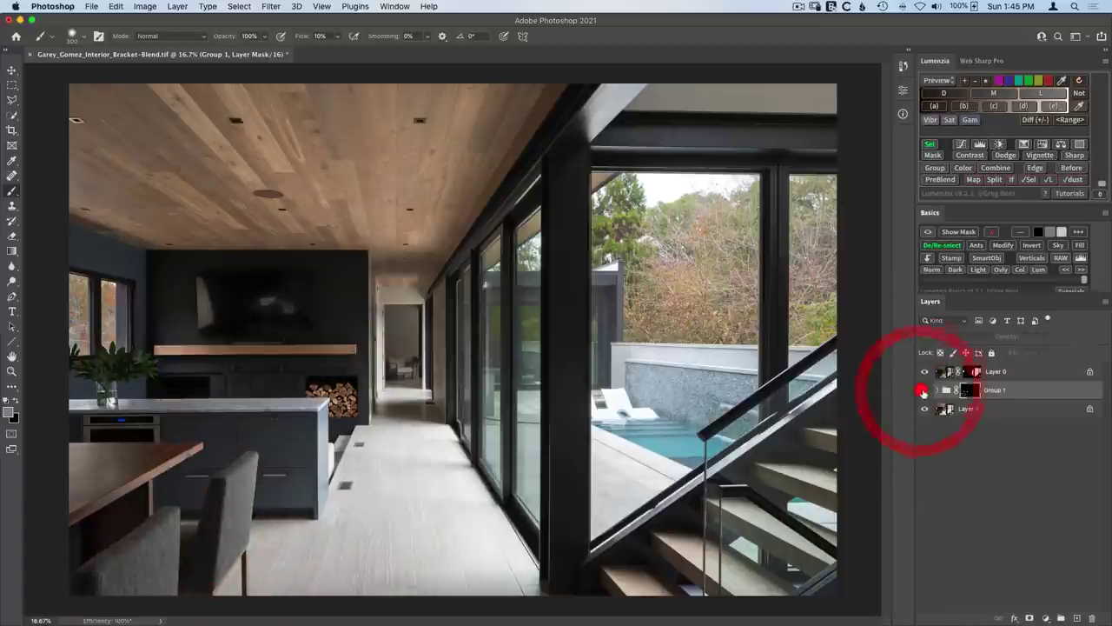
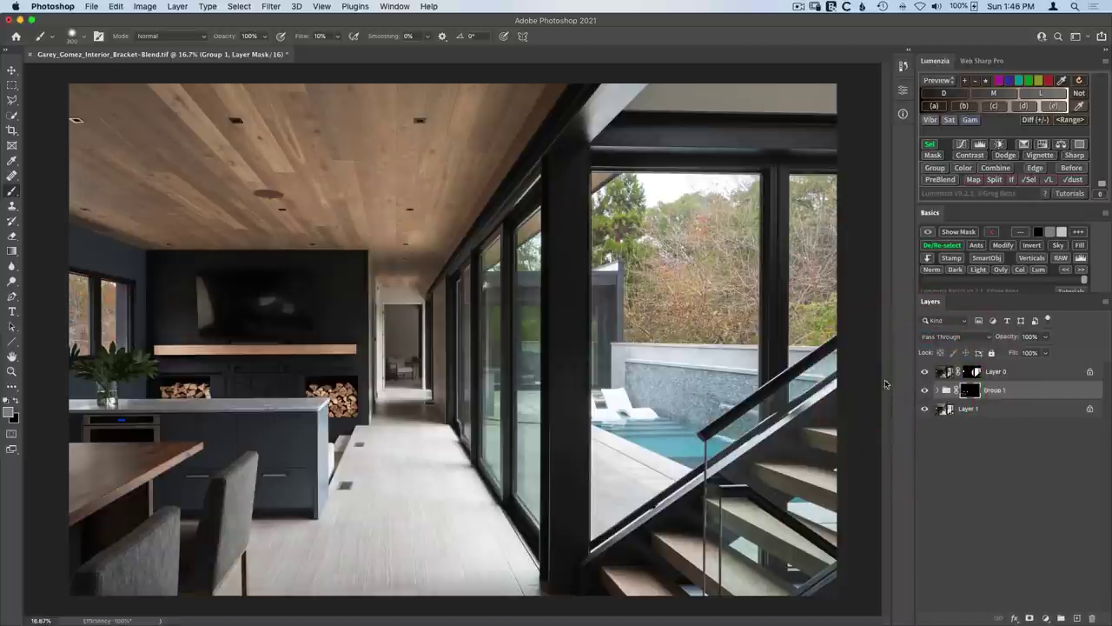
- Create a Lumenzia lights preview for the room at the hallway's end and set its Levels white input to 140
{"action": "key", "text": "z"}
{"action": "left_click_drag", "start_coordinate": [404, 363], "coordinate": [468, 392]}
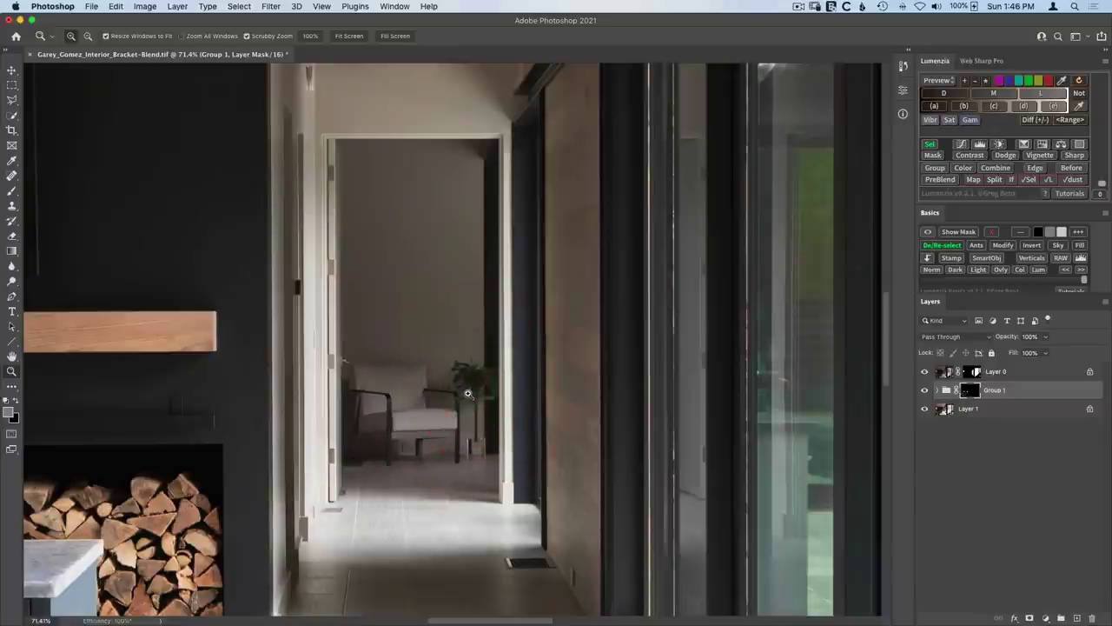
{"action": "left_click", "coordinate": [1050, 93]}
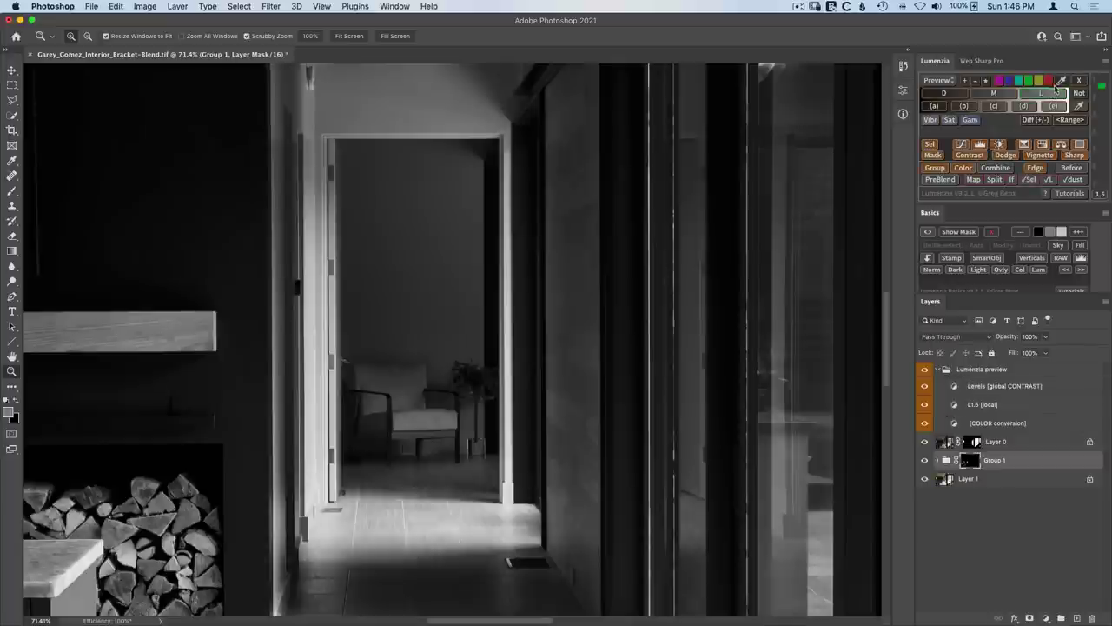
{"action": "left_click", "coordinate": [955, 386]}
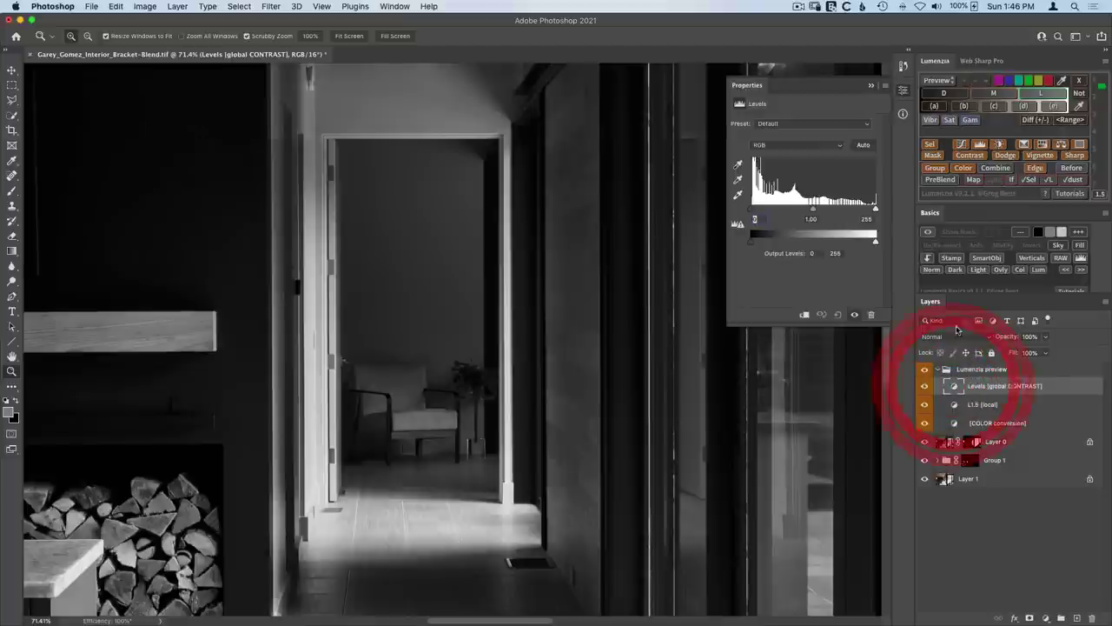
{"action": "left_click_drag", "start_coordinate": [830, 208], "coordinate": [819, 208]}
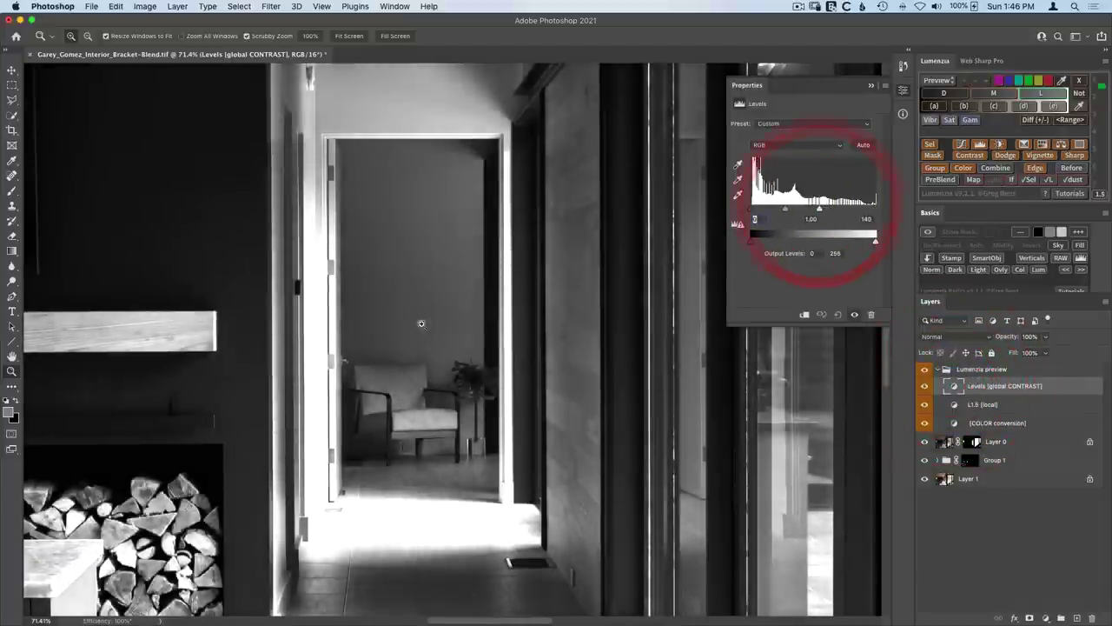
{"action": "left_click", "coordinate": [900, 92]}
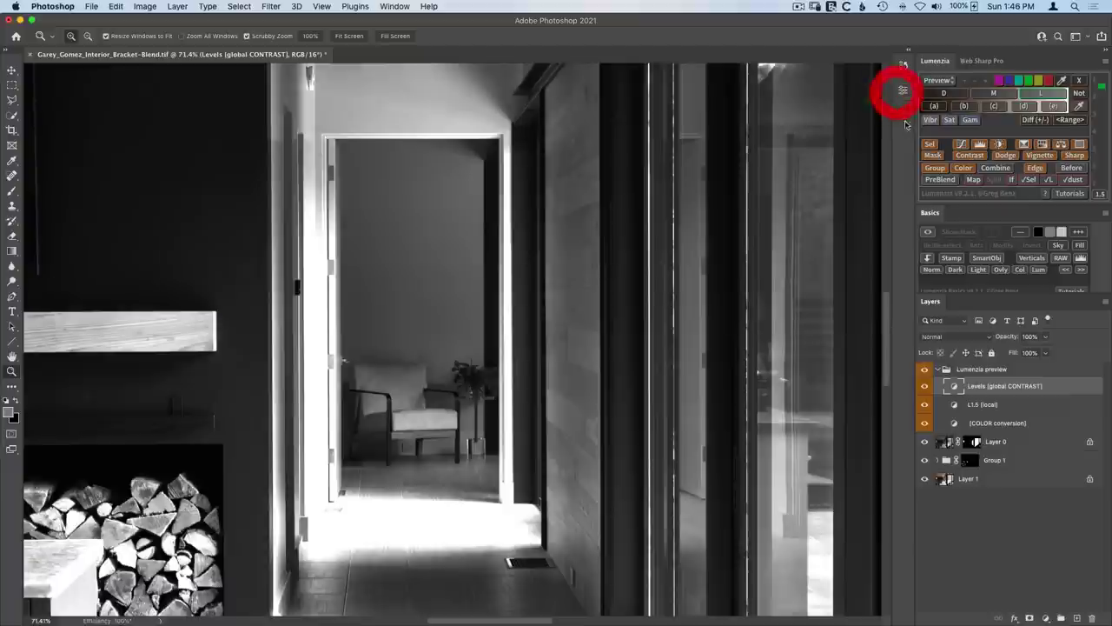
- Load the lights preview as a selection and brush the room at the hallway's end into Group 1's mask
{"action": "left_click", "coordinate": [930, 144]}
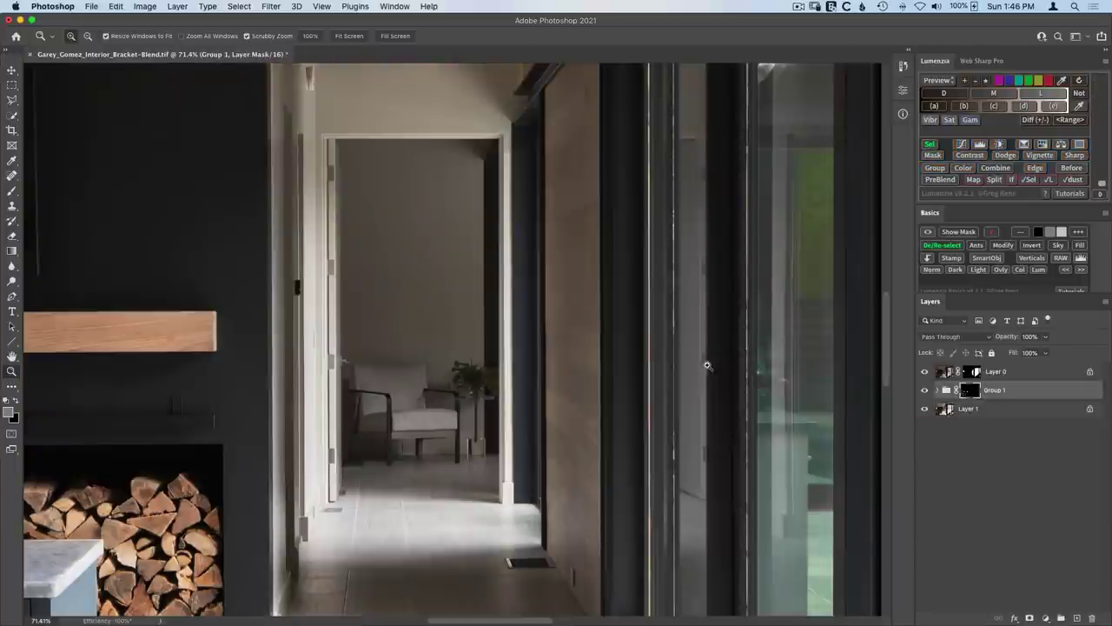
{"action": "key", "text": "b"}
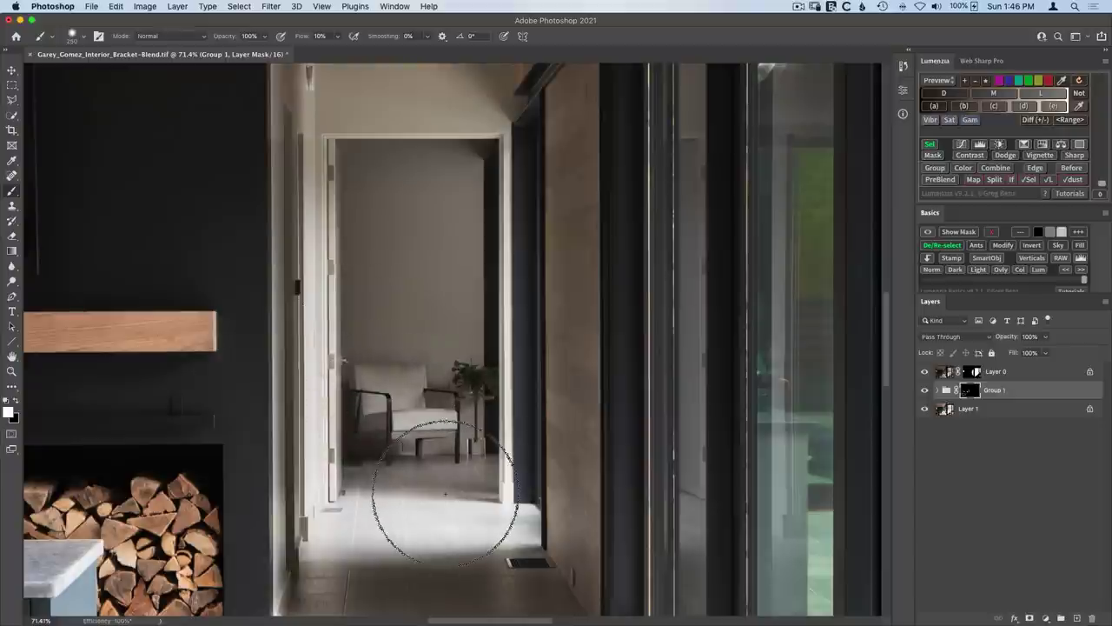
- Compare the hallway room with Group 1 hidden and shown, and with its layer mask disabled and enabled
{"action": "left_click", "coordinate": [924, 391]}
{"action": "left_click", "coordinate": [924, 390]}
{"action": "left_click", "coordinate": [924, 391]}
{"action": "left_click", "coordinate": [925, 391]}
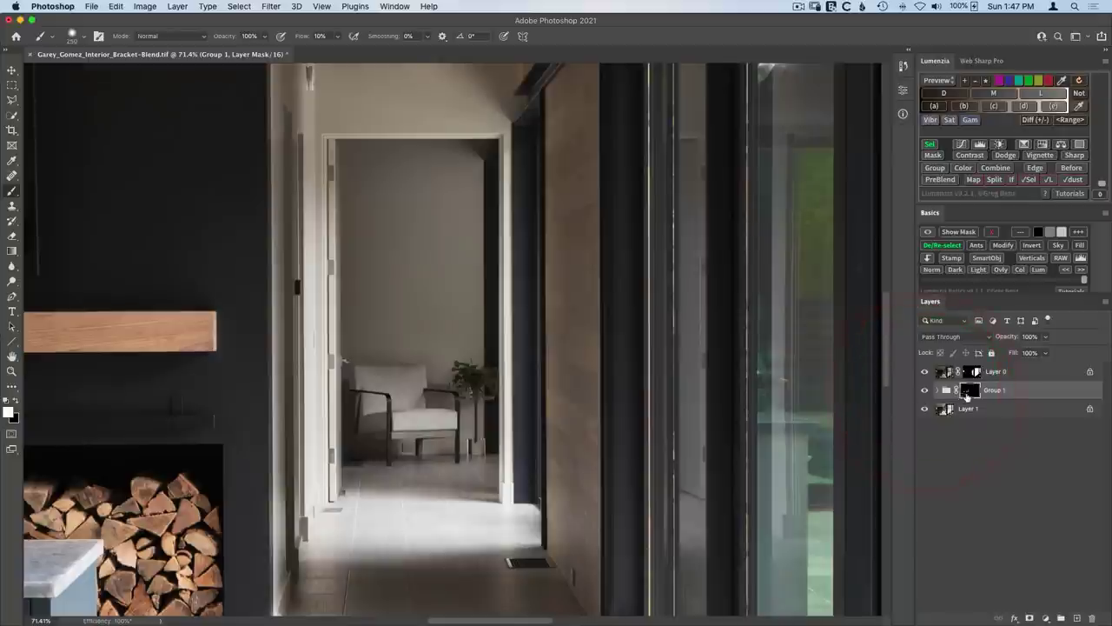
{"action": "left_click", "coordinate": [969, 393], "text": "shift"}
{"action": "left_click", "coordinate": [969, 393], "text": "shift"}
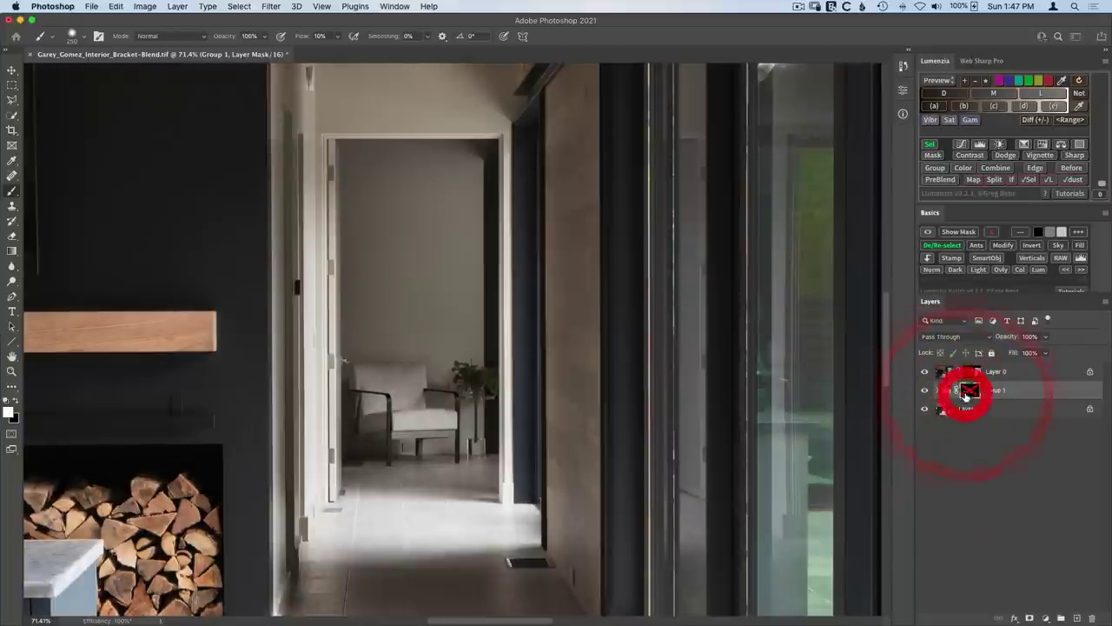
{"action": "left_click", "coordinate": [968, 394], "text": "shift"}
{"action": "left_click", "coordinate": [969, 393], "text": "shift"}
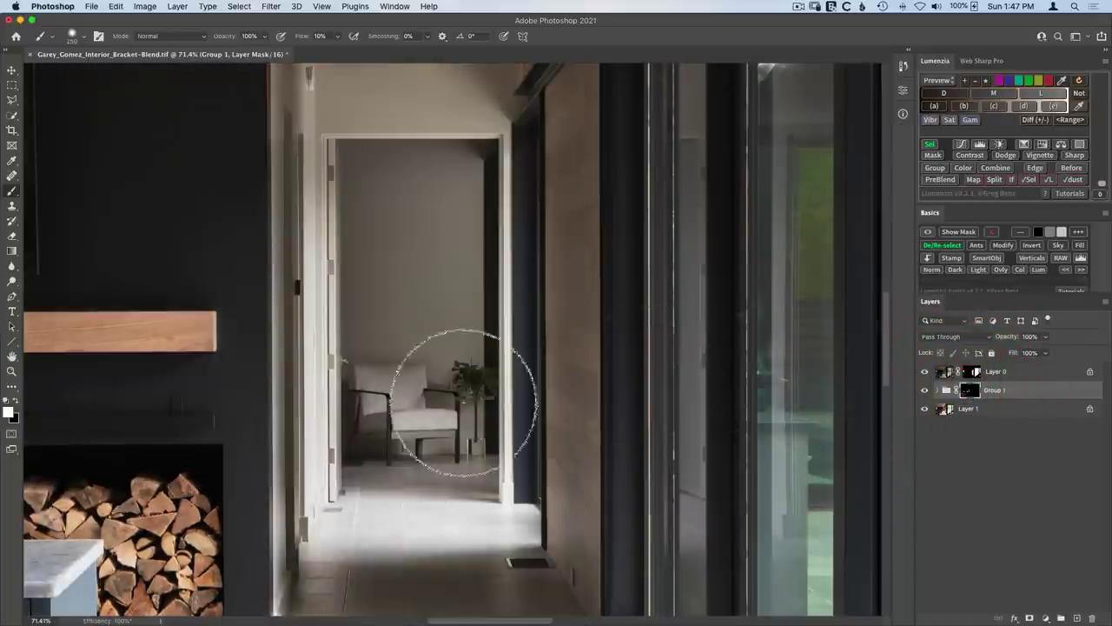
- Create a lights preview of the whole image with precision 2.25 and set its Levels white input to 124
{"action": "key", "text": "super+0"}
{"action": "key", "text": "super+minus"}
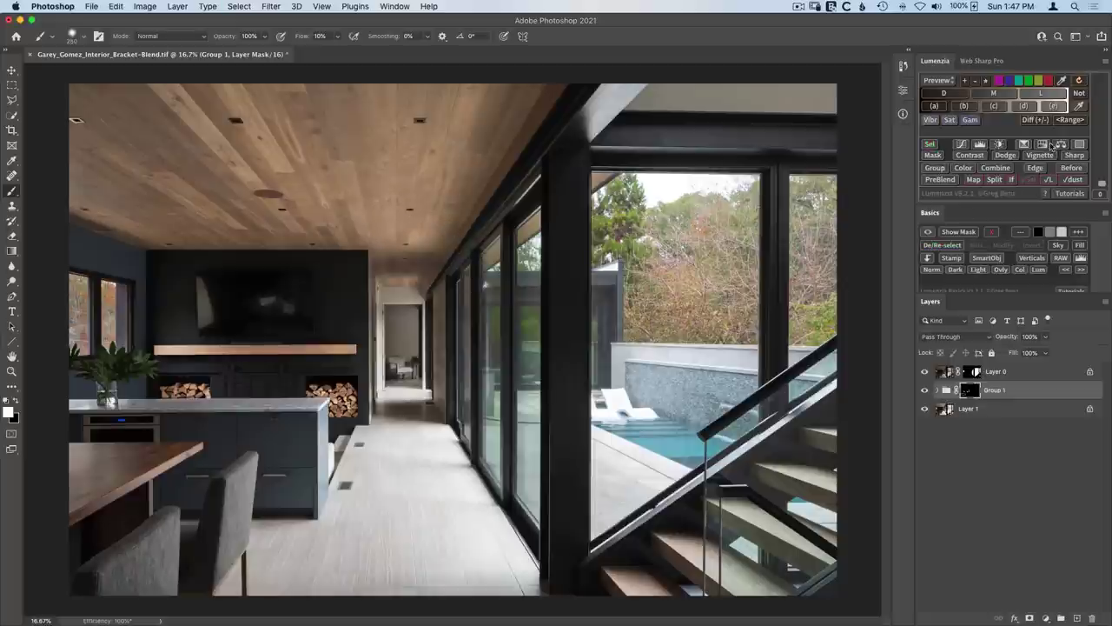
{"action": "left_click", "coordinate": [1052, 94]}
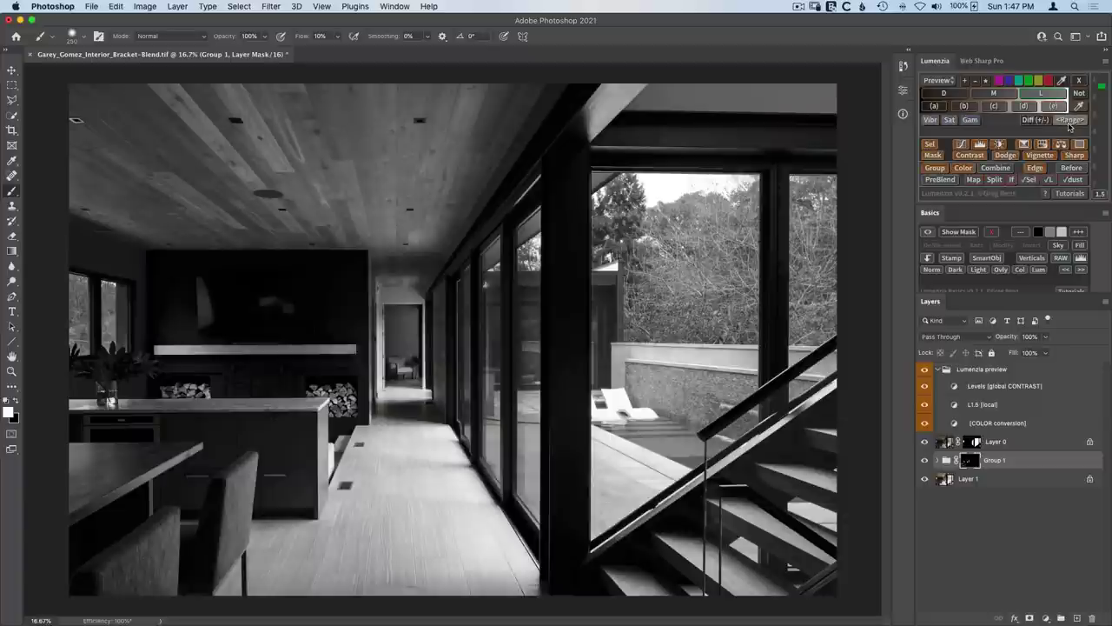
{"action": "left_click", "coordinate": [1101, 117]}
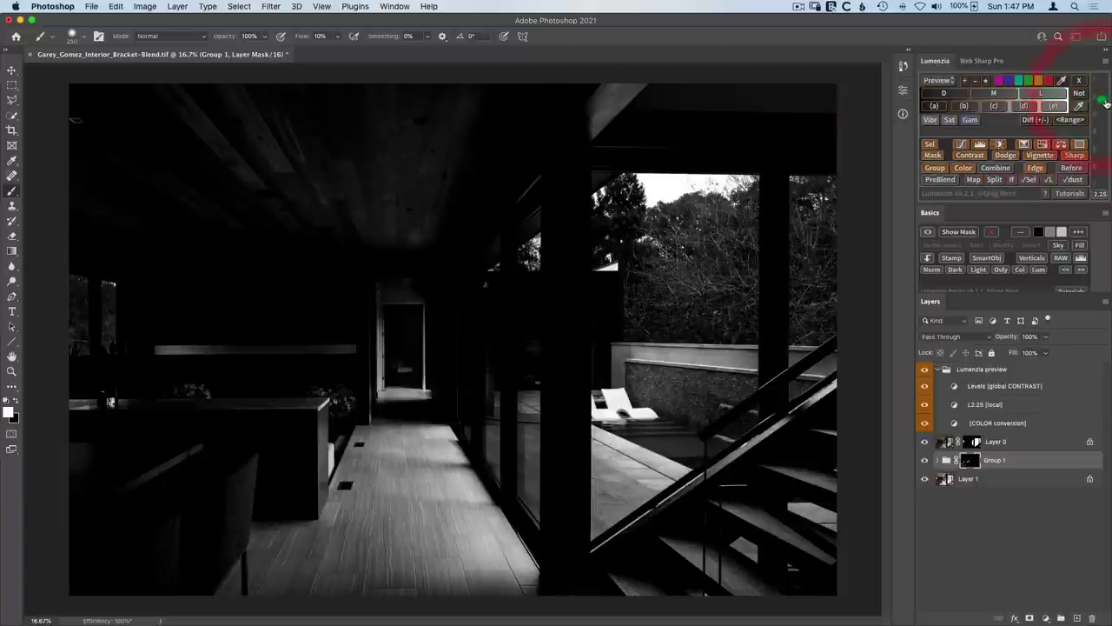
{"action": "left_click", "coordinate": [1102, 99]}
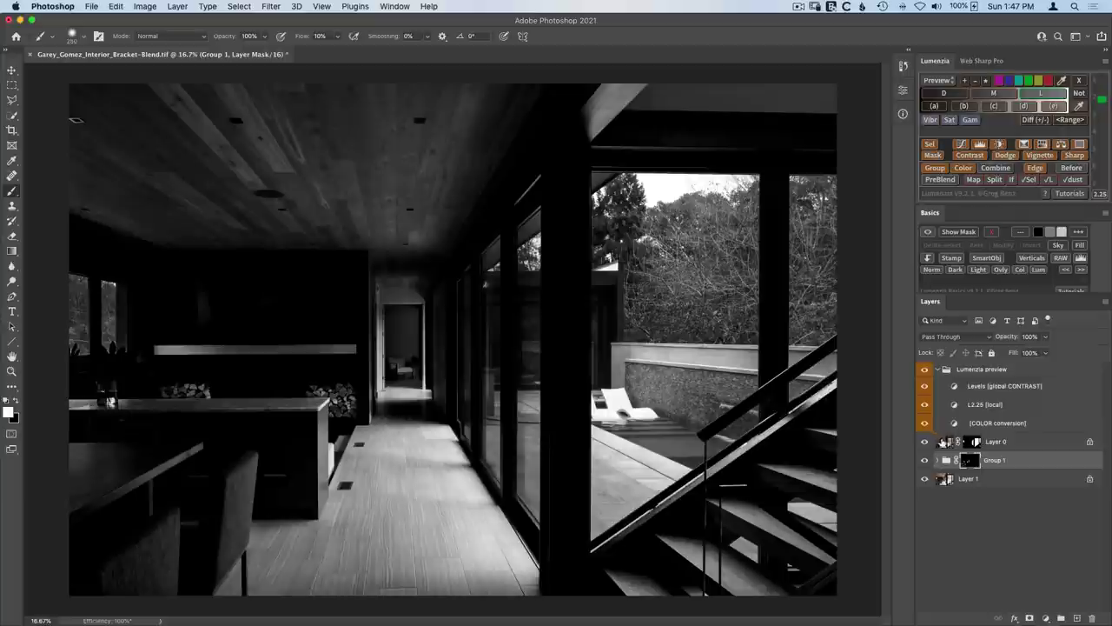
{"action": "double_click", "coordinate": [955, 385]}
{"action": "left_click_drag", "start_coordinate": [874, 209], "coordinate": [812, 209]}
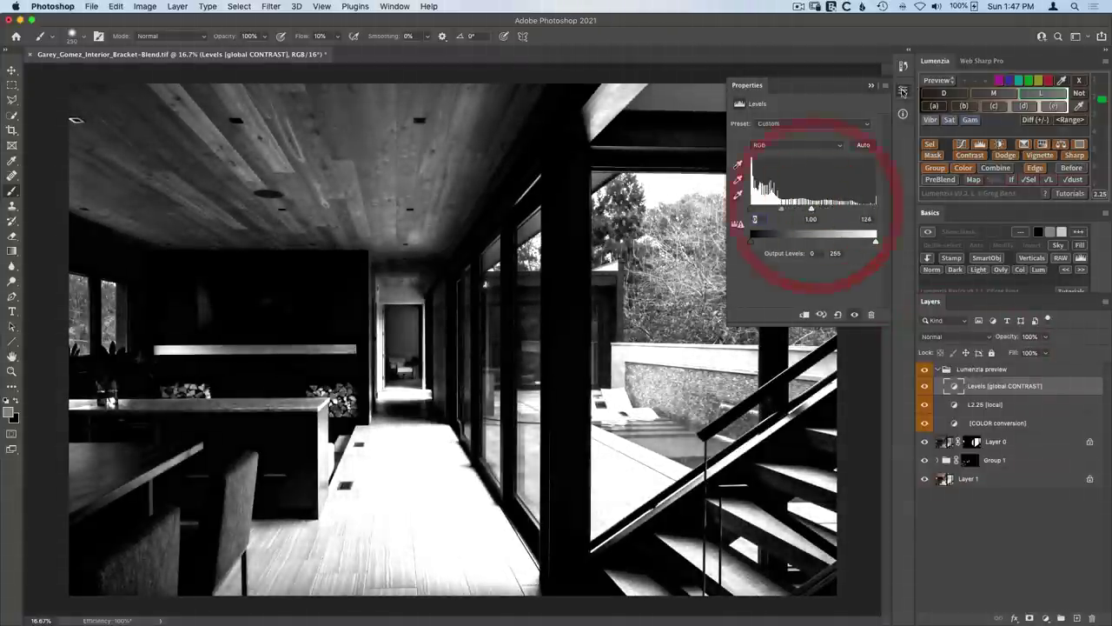
{"action": "left_click", "coordinate": [903, 92]}
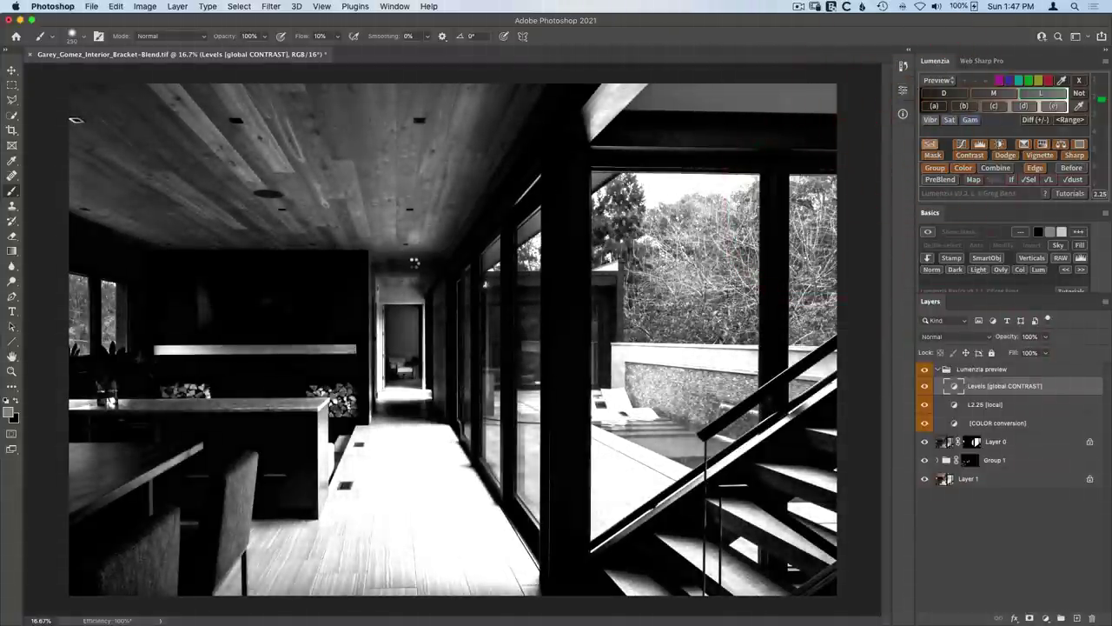
- Brush the interior's brighter areas into Group 1's mask with an 1100 px brush, and compare the group hidden and shown
{"action": "key", "text": "Escape"}
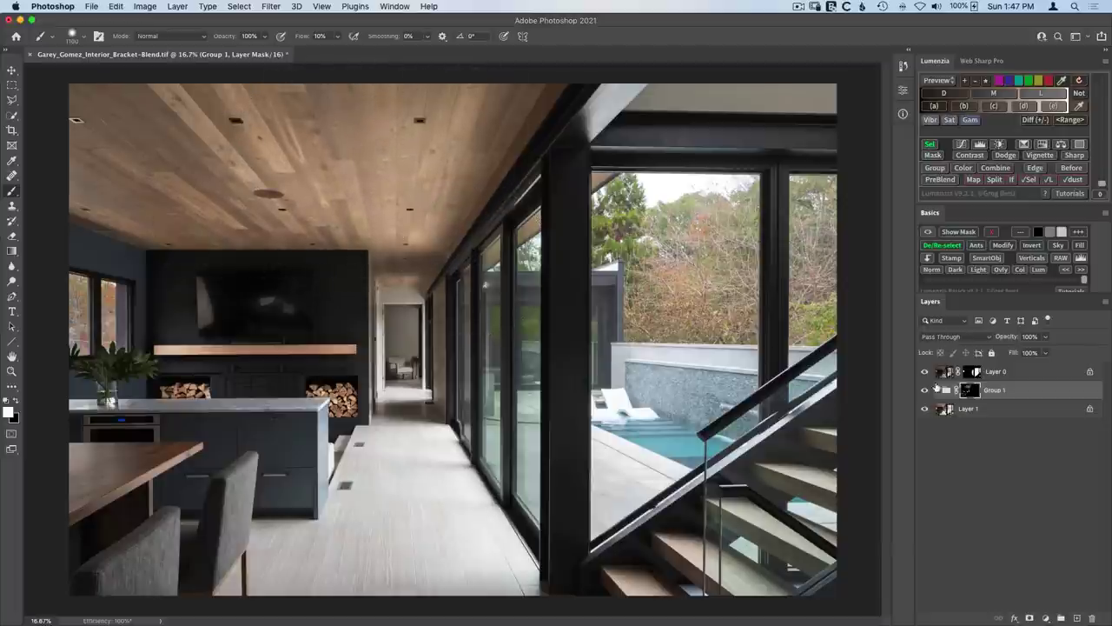
{"action": "left_click", "coordinate": [925, 391]}
{"action": "left_click", "coordinate": [924, 391]}
{"action": "left_click", "coordinate": [925, 391]}
{"action": "left_click", "coordinate": [923, 391]}
- Partly fade the last painting on Group 1's mask, checking the blend with the group hidden and shown
{"action": "left_click", "coordinate": [1017, 280]}
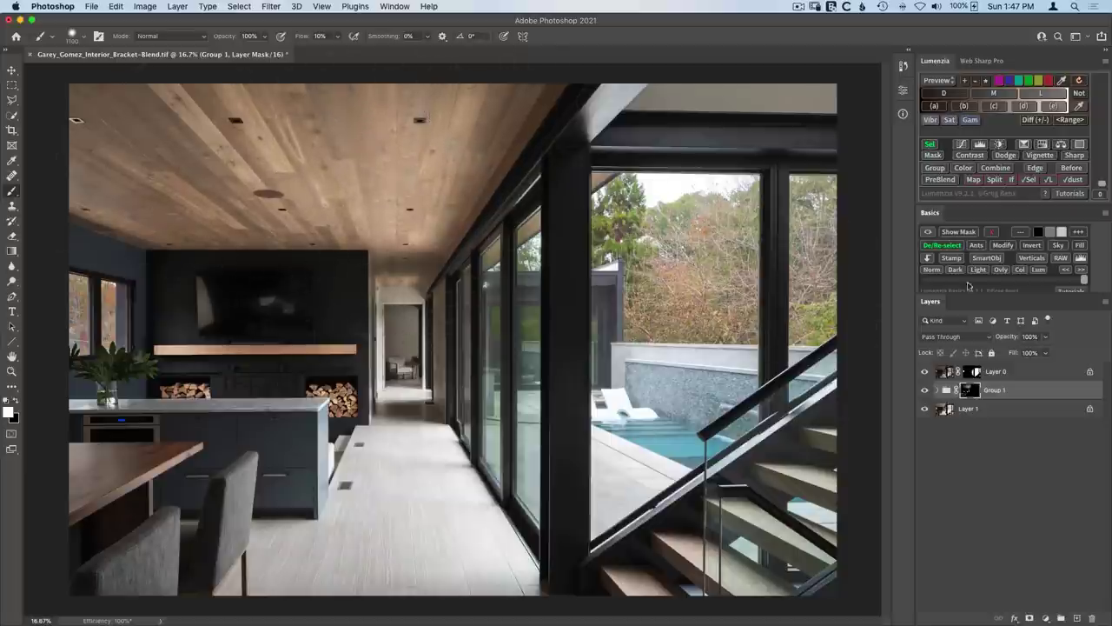
{"action": "left_click", "coordinate": [1008, 279]}
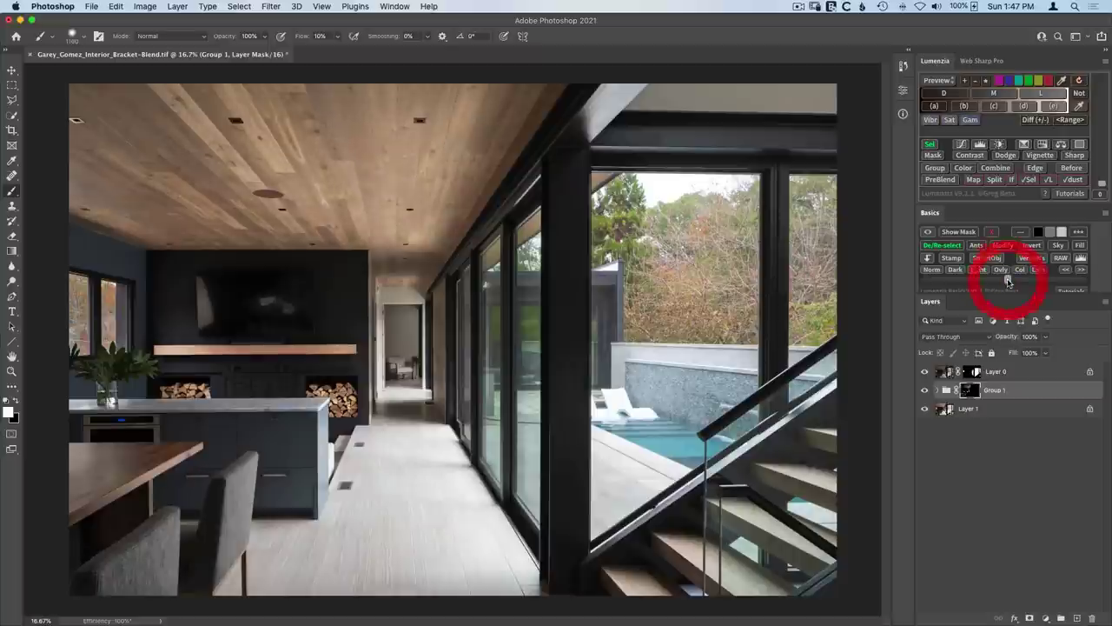
{"action": "left_click", "coordinate": [963, 281]}
{"action": "left_click", "coordinate": [1008, 282]}
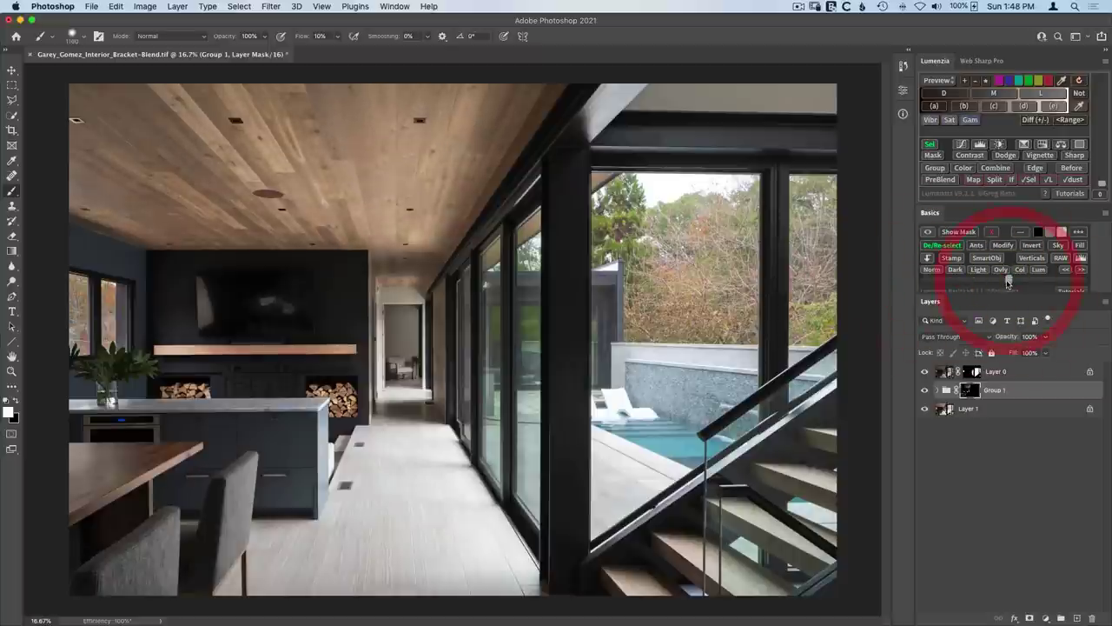
{"action": "left_click", "coordinate": [924, 392]}
{"action": "left_click", "coordinate": [924, 392]}
{"action": "left_click", "coordinate": [924, 392]}
{"action": "left_click", "coordinate": [924, 392]}
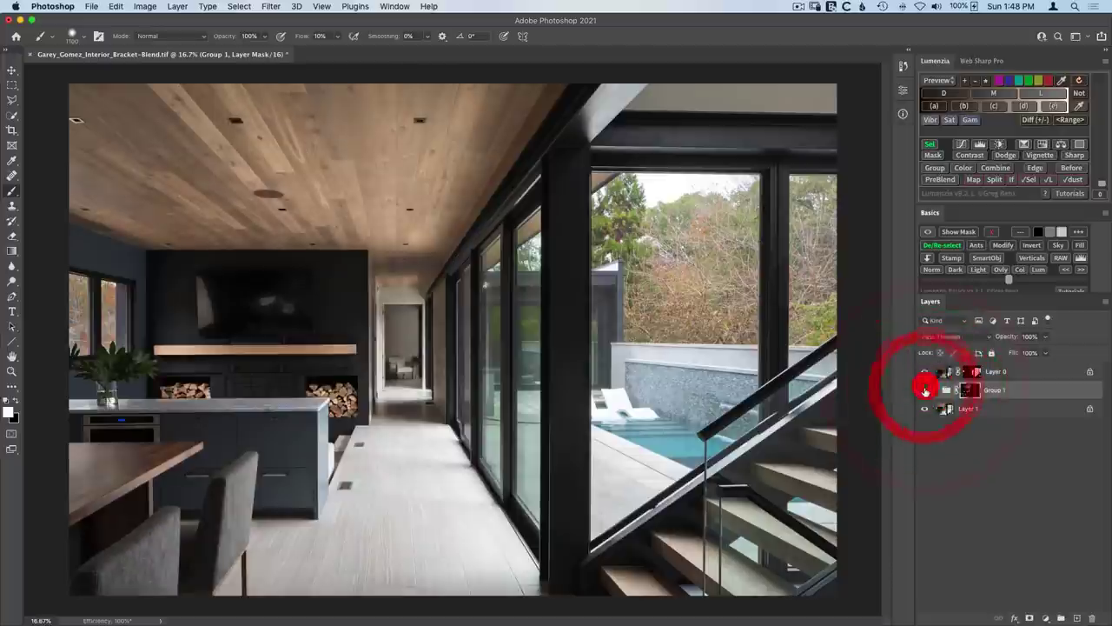
{"action": "left_click", "coordinate": [980, 280]}
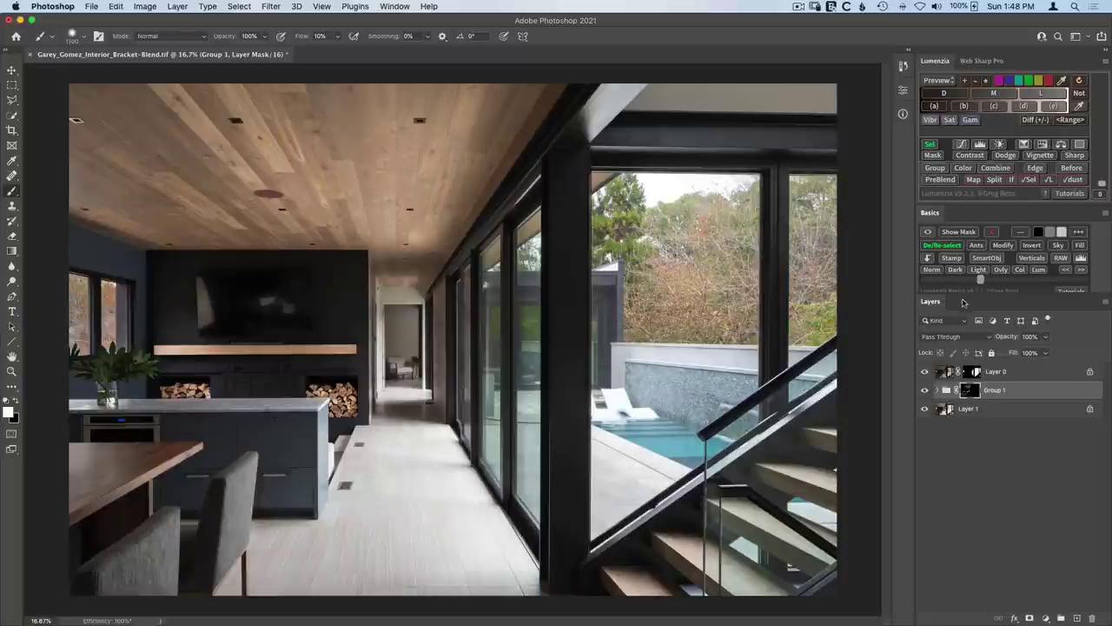
- Create a Lumenzia lights preview for the kitchen island's marble countertop
{"action": "key", "text": "v"}
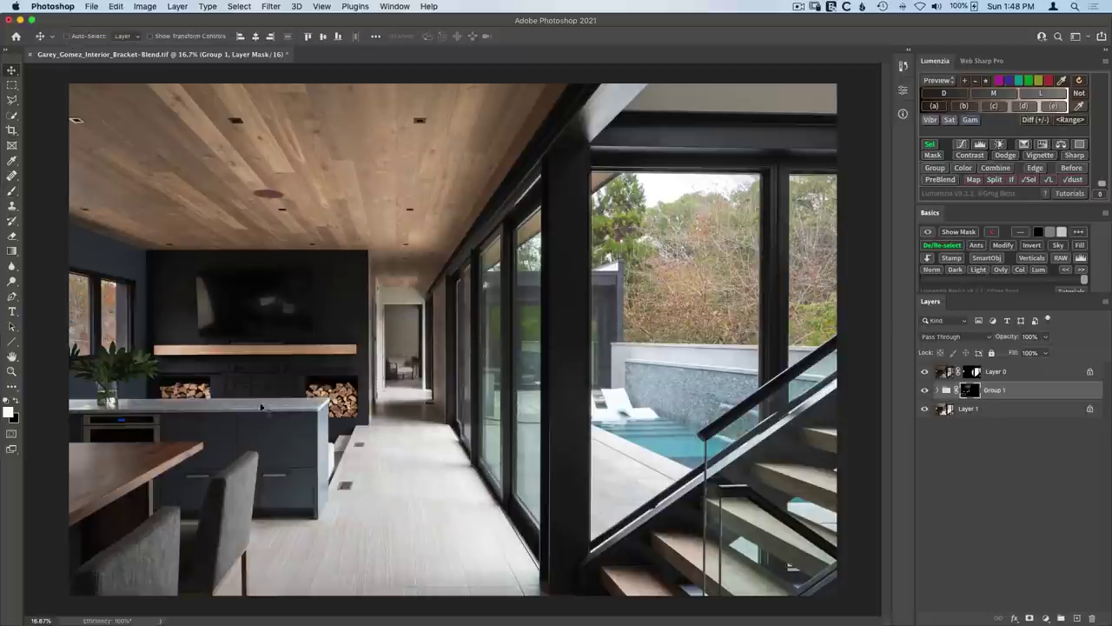
{"action": "key", "text": "z"}
{"action": "left_click_drag", "start_coordinate": [295, 415], "coordinate": [578, 399]}
{"action": "left_click", "coordinate": [626, 398]}
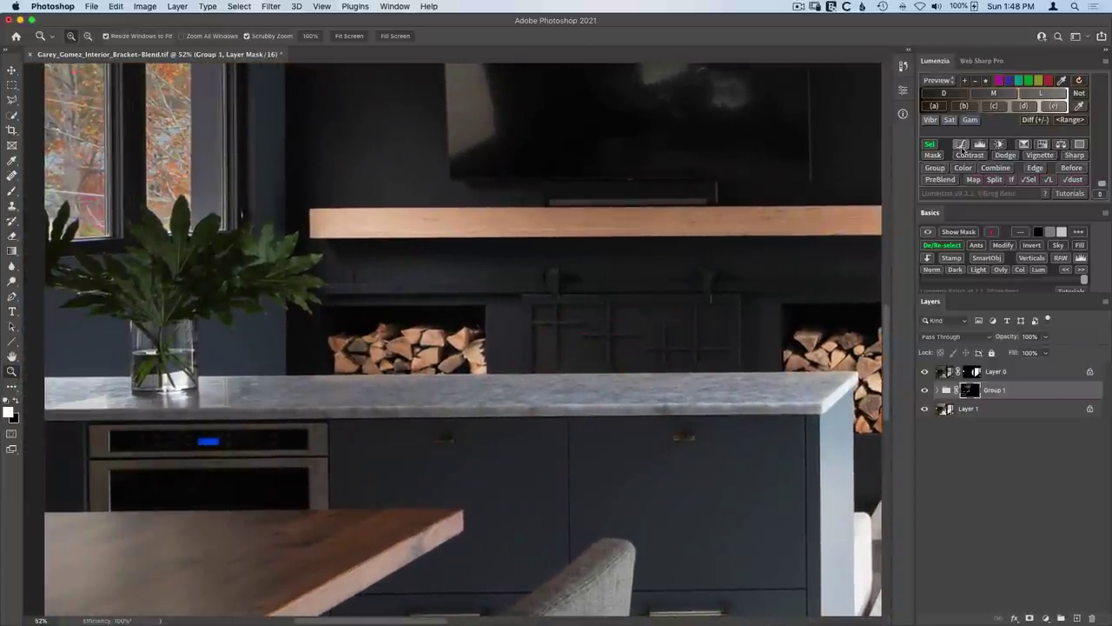
{"action": "left_click", "coordinate": [1042, 93]}
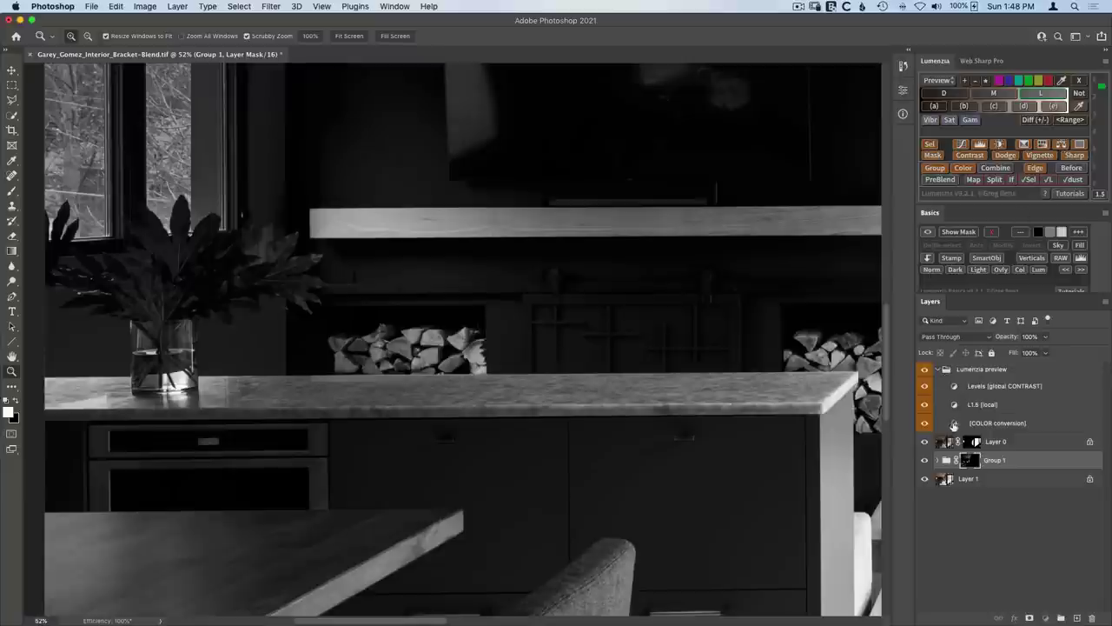
- Set the preview's color conversion to Reds -200, Yellows -200, Cyans 63 and Blues 61, and its Levels white input to 188
{"action": "double_click", "coordinate": [953, 424]}
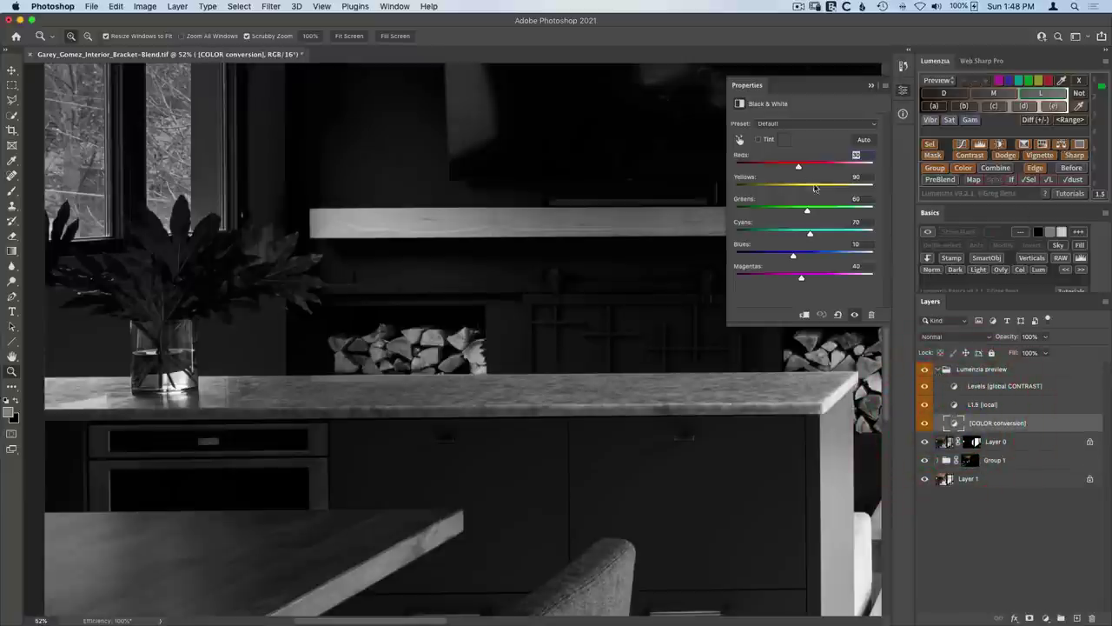
{"action": "left_click_drag", "start_coordinate": [808, 188], "coordinate": [735, 187]}
{"action": "left_click_drag", "start_coordinate": [799, 165], "coordinate": [735, 166]}
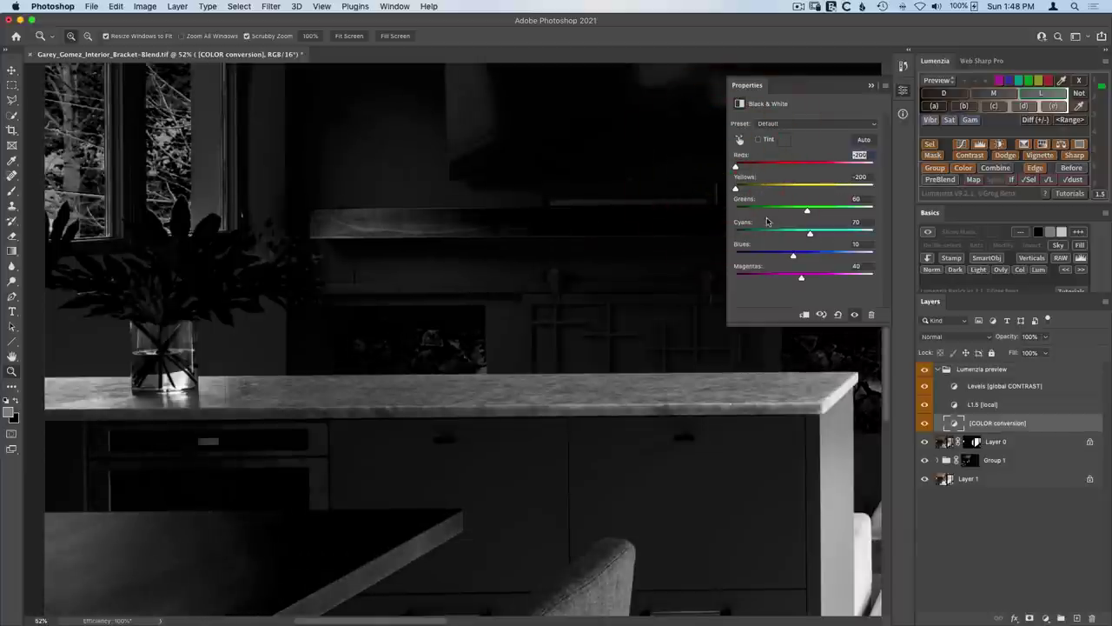
{"action": "mouse_move", "coordinate": [810, 235]}
{"action": "left_mouse_down"}
{"action": "mouse_move", "coordinate": [743, 236]}
{"action": "mouse_move", "coordinate": [806, 234]}
{"action": "left_mouse_up"}
{"action": "left_click", "coordinate": [807, 233]}
{"action": "mouse_move", "coordinate": [793, 257]}
{"action": "left_mouse_down"}
{"action": "mouse_move", "coordinate": [765, 257]}
{"action": "mouse_move", "coordinate": [808, 256]}
{"action": "left_mouse_up"}
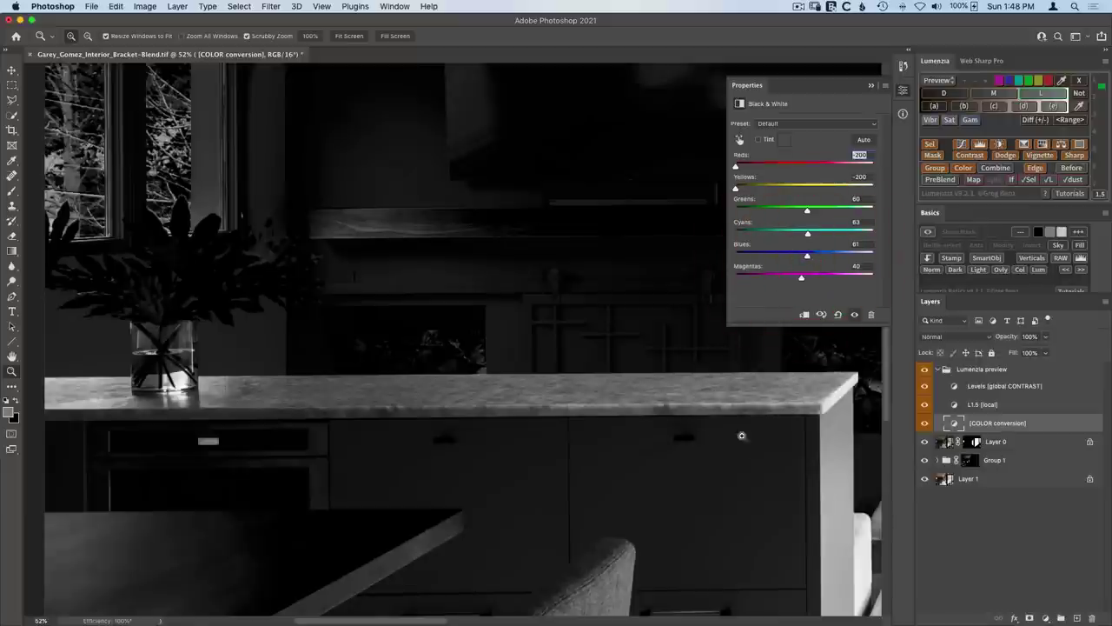
{"action": "left_click", "coordinate": [956, 388]}
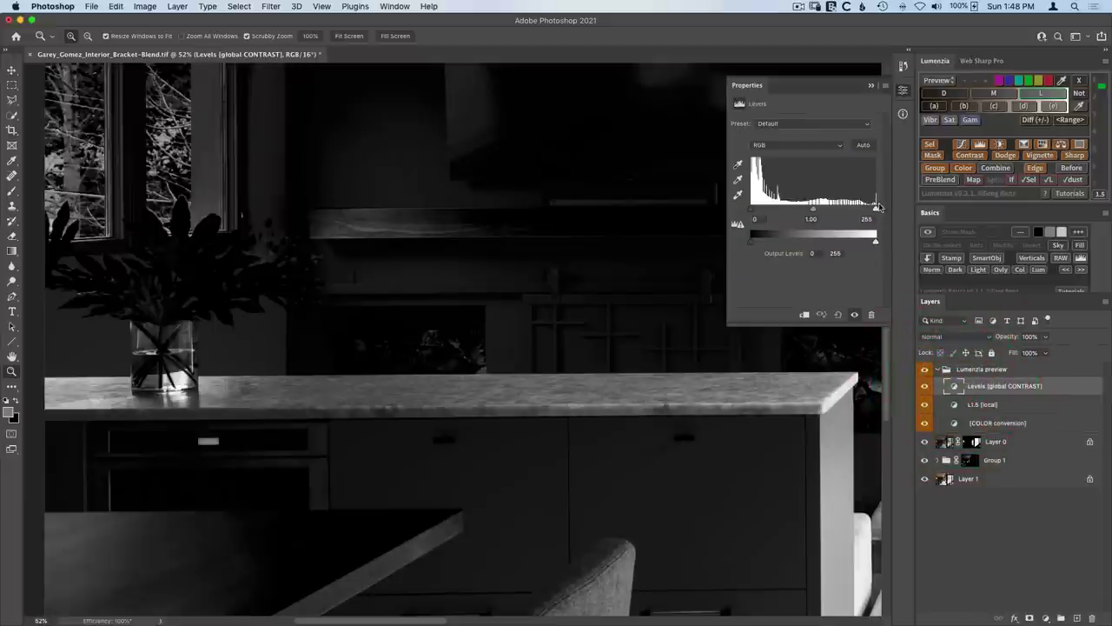
{"action": "left_click_drag", "start_coordinate": [872, 212], "coordinate": [841, 210]}
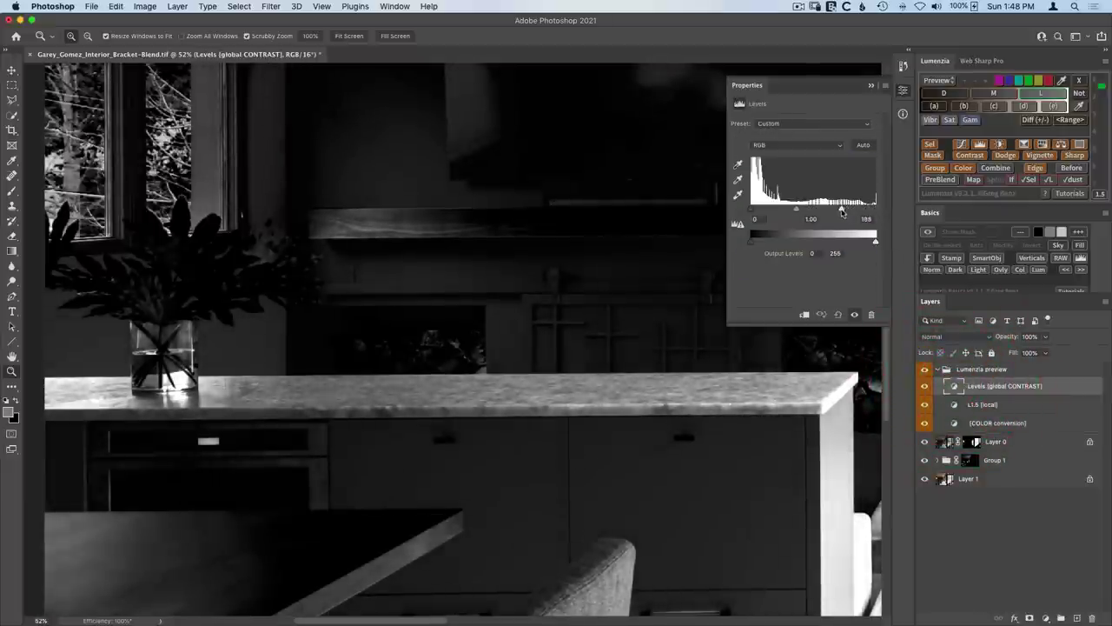
- Load the preview as a selection and brush the marble countertop into Group 1's mask with a smaller brush, comparing the group hidden and shown
{"action": "left_click", "coordinate": [930, 144]}
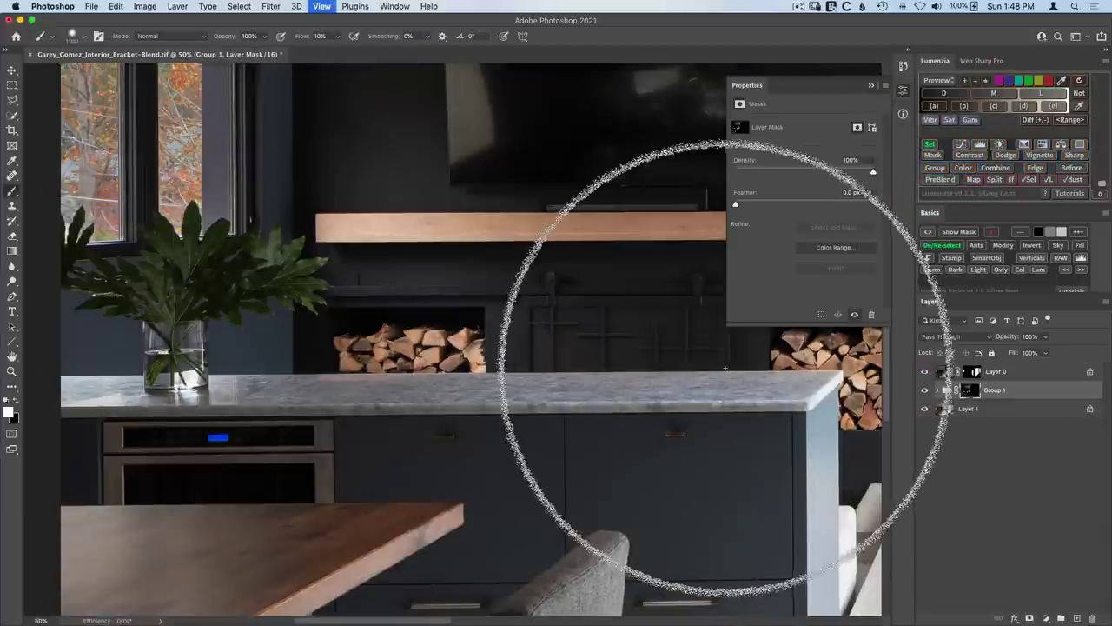
{"action": "key", "text": "bracketleft"}
{"action": "key", "text": "bracketleft"}
{"action": "key", "text": "bracketleft"}
{"action": "key", "text": "bracketleft"}
{"action": "key", "text": "bracketleft"}
{"action": "key", "text": "bracketleft"}
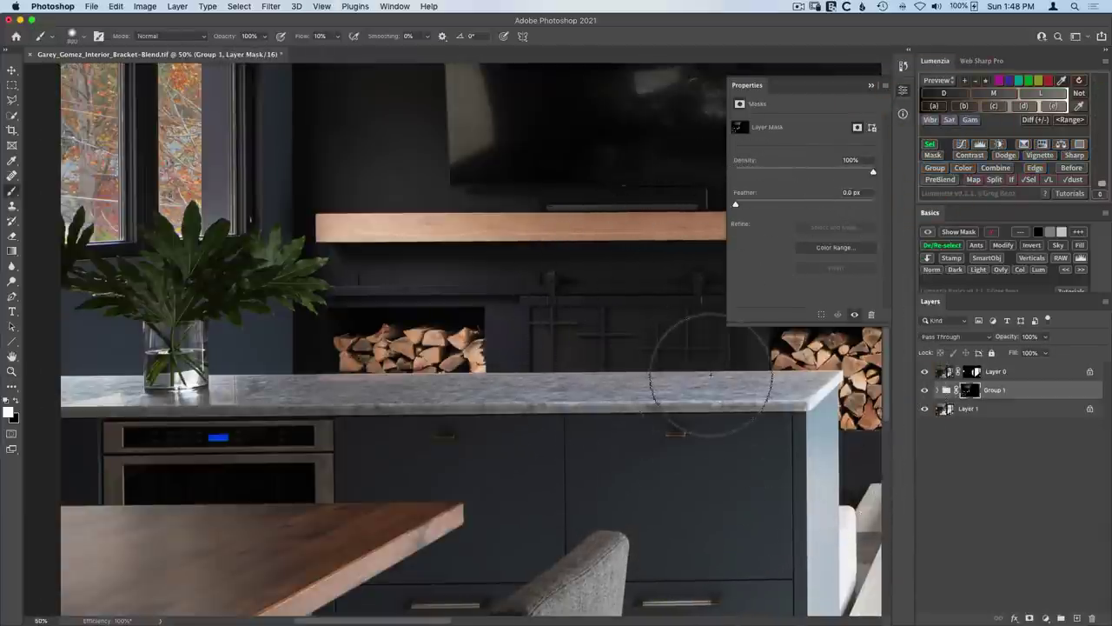
{"action": "key", "text": "super+minus"}
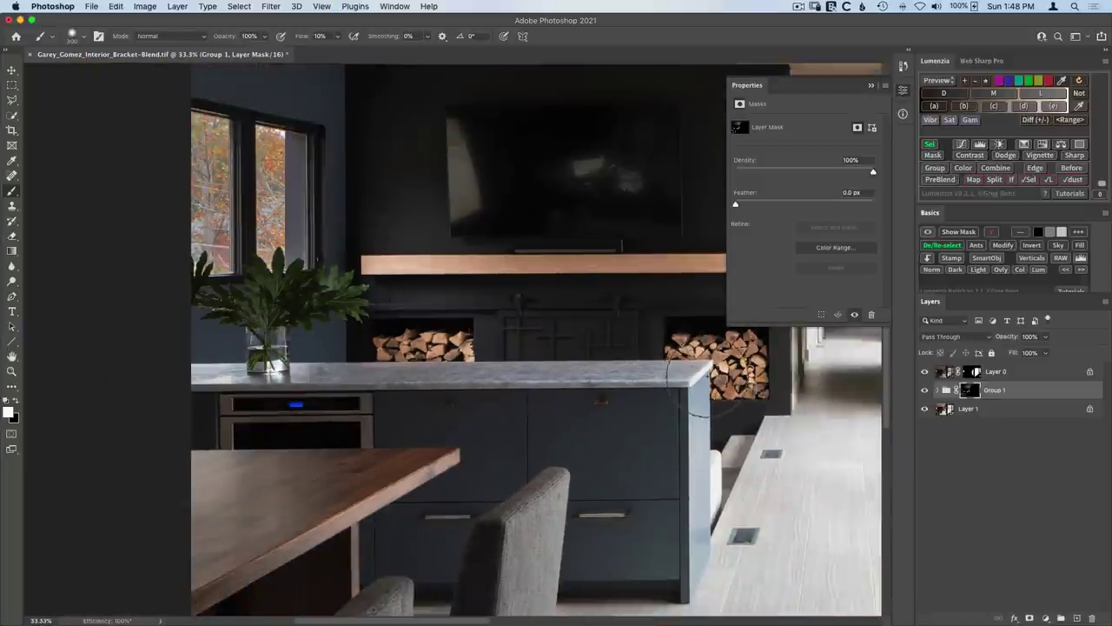
{"action": "key", "text": "super+minus"}
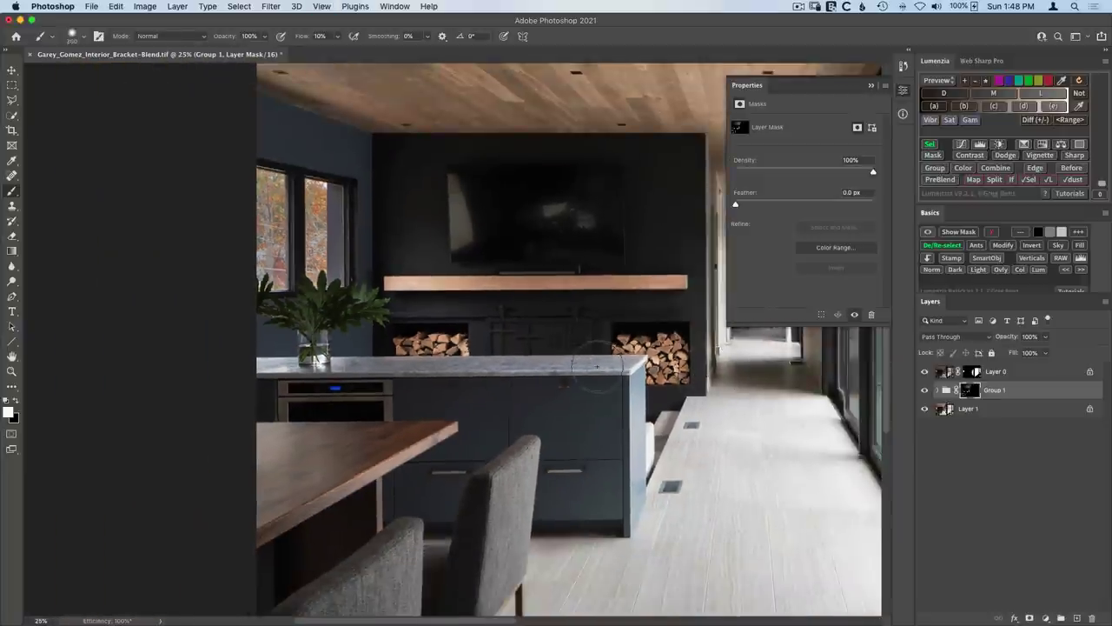
{"action": "left_click", "coordinate": [423, 360]}
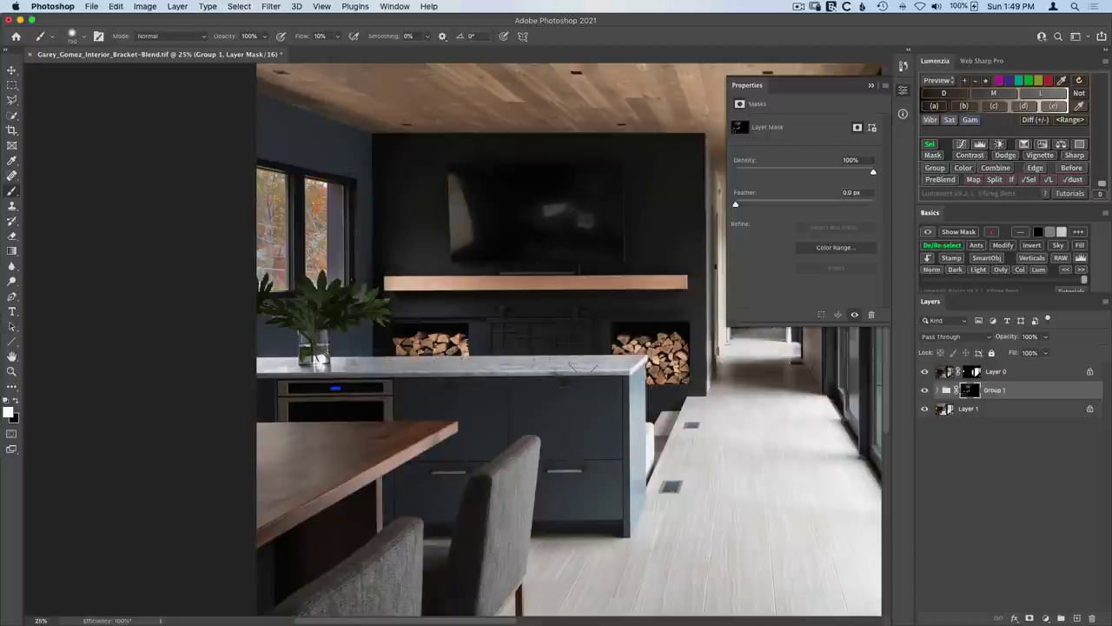
{"action": "left_click", "coordinate": [925, 389]}
{"action": "left_click", "coordinate": [925, 389]}
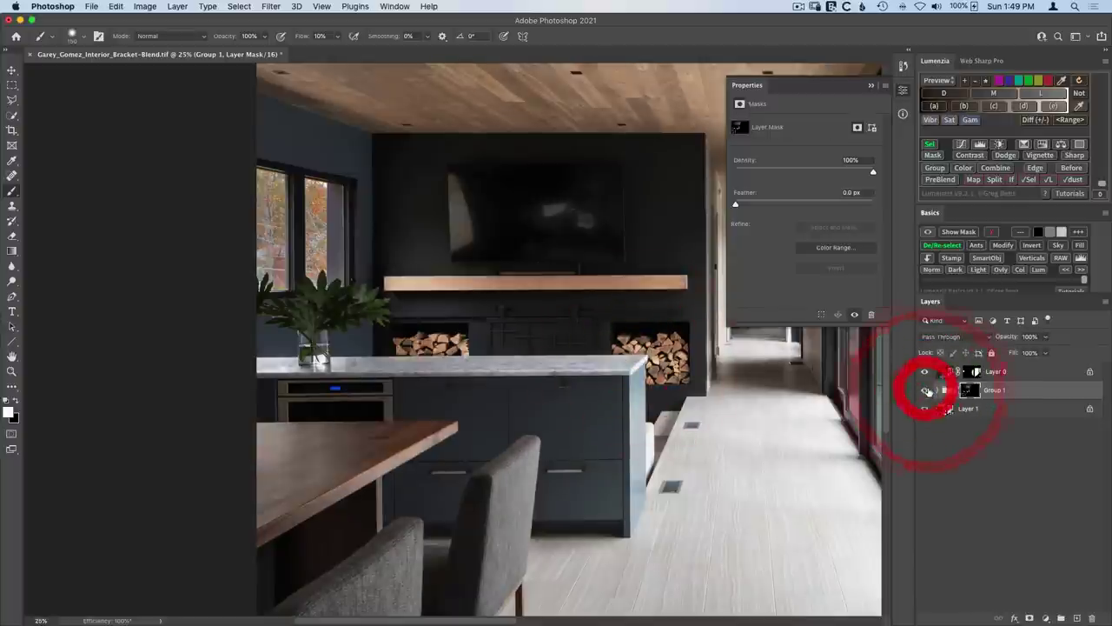
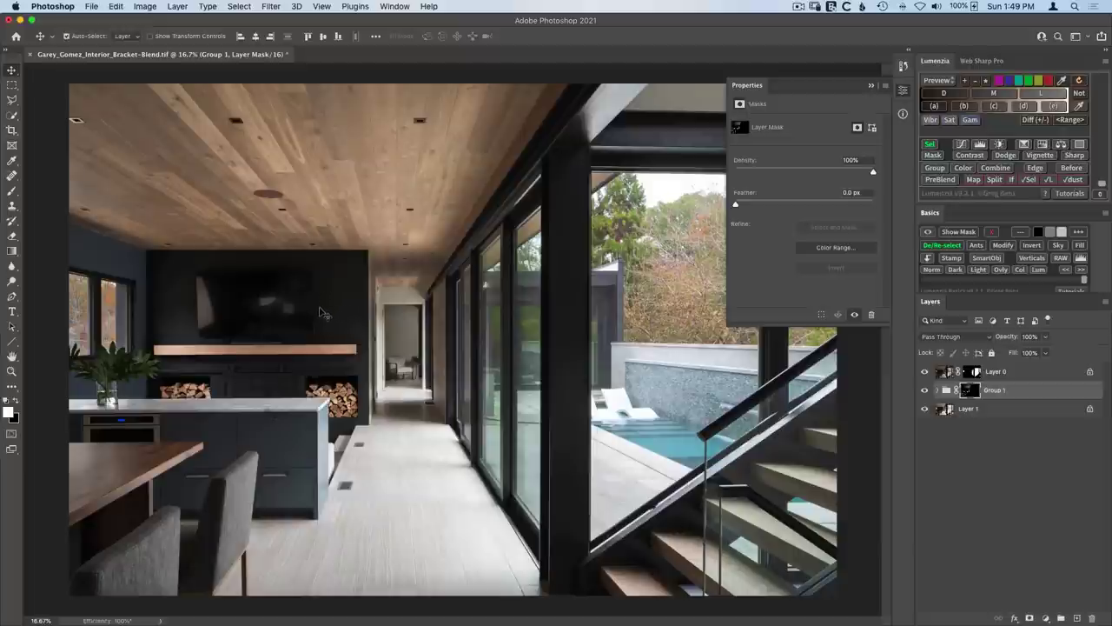
- Load a Lumenzia D3.5 darks preview as a selection and subtract D5 from it
{"action": "left_click", "coordinate": [905, 93]}
{"action": "left_click", "coordinate": [942, 93]}
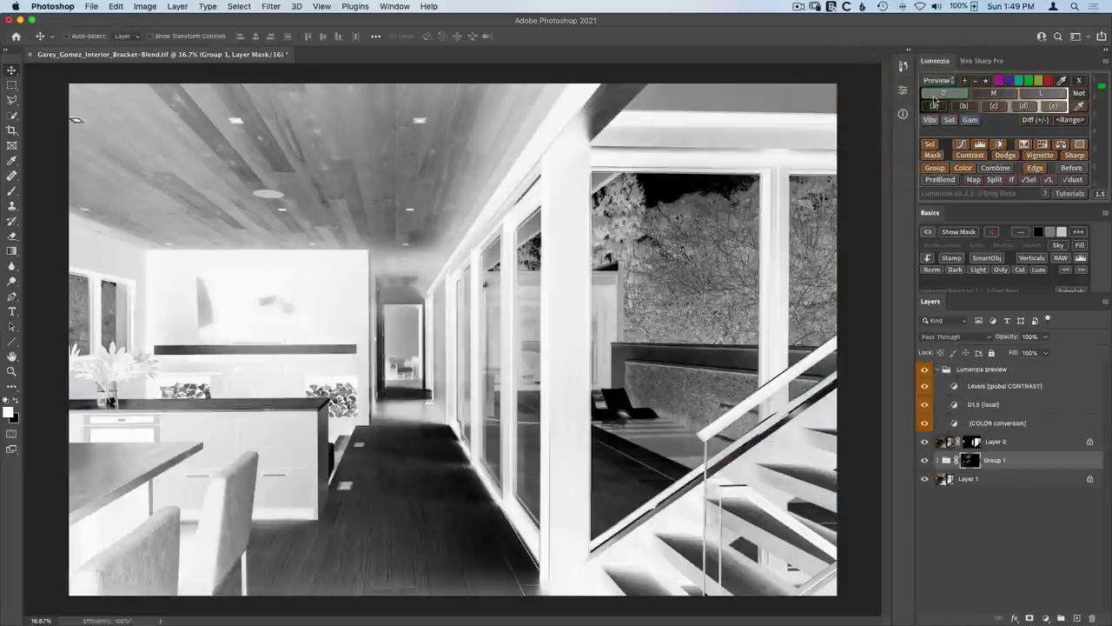
{"action": "left_click", "coordinate": [1103, 117]}
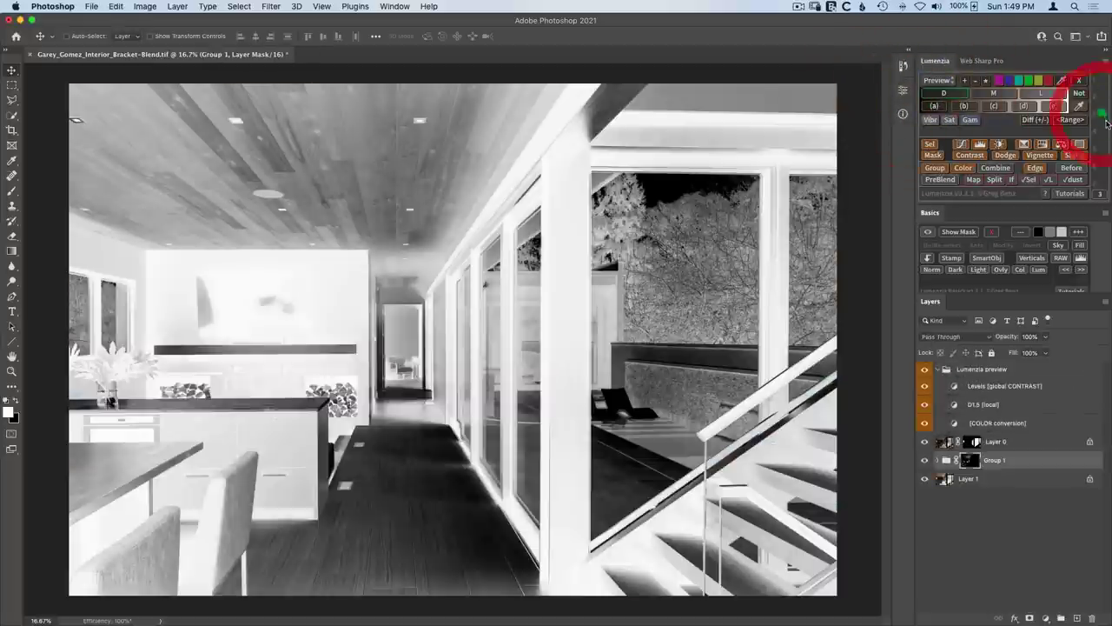
{"action": "left_click", "coordinate": [1101, 122]}
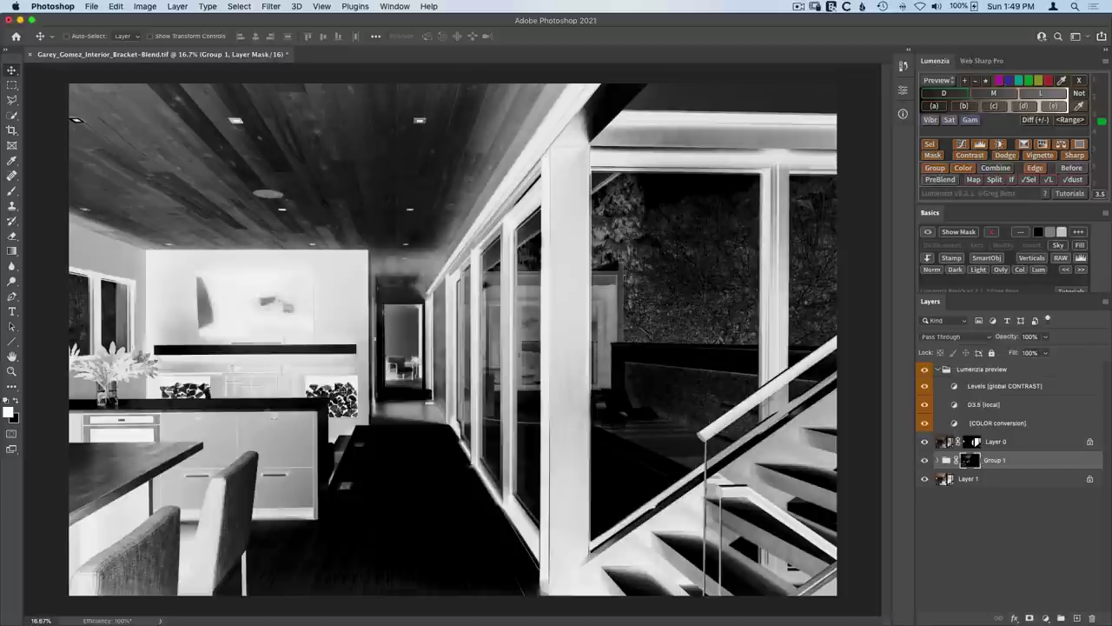
{"action": "left_click", "coordinate": [930, 145]}
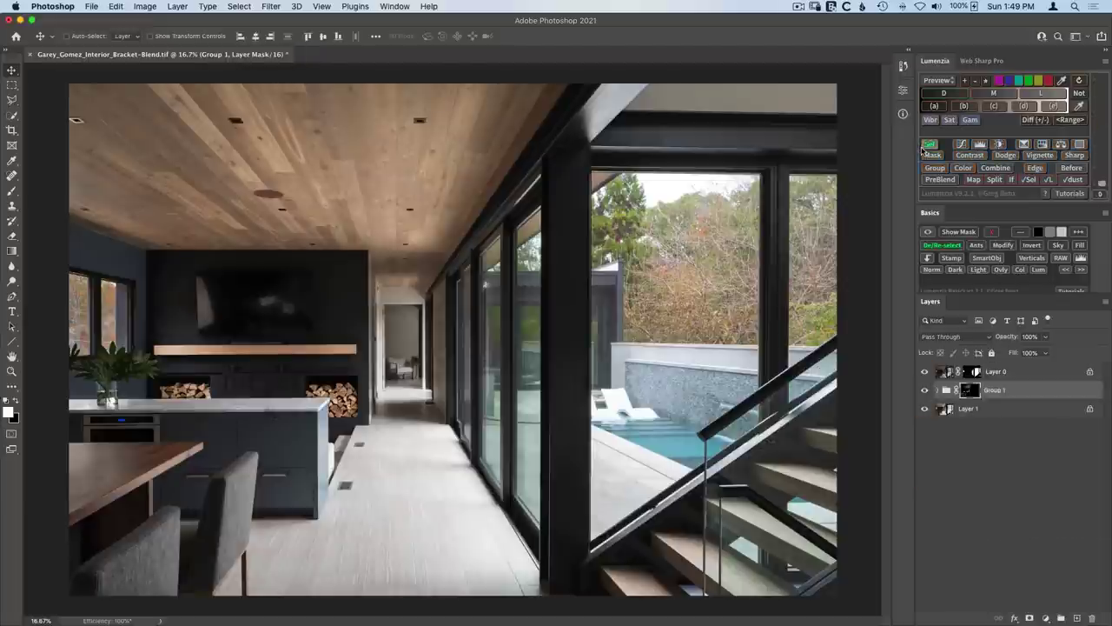
{"action": "left_click", "coordinate": [978, 81]}
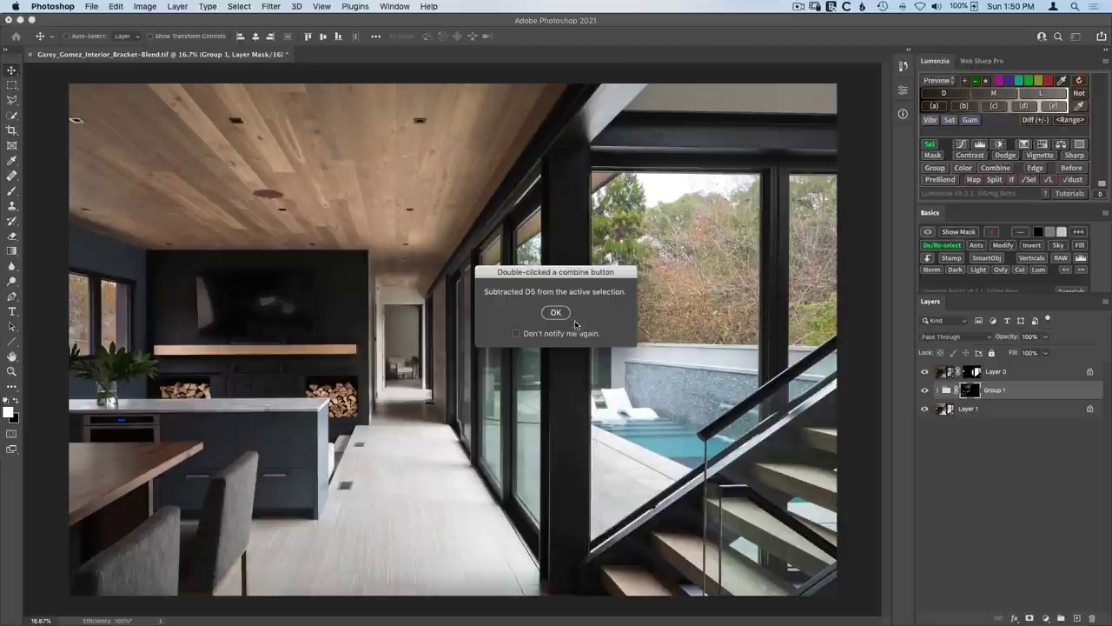
{"action": "left_click", "coordinate": [557, 314]}
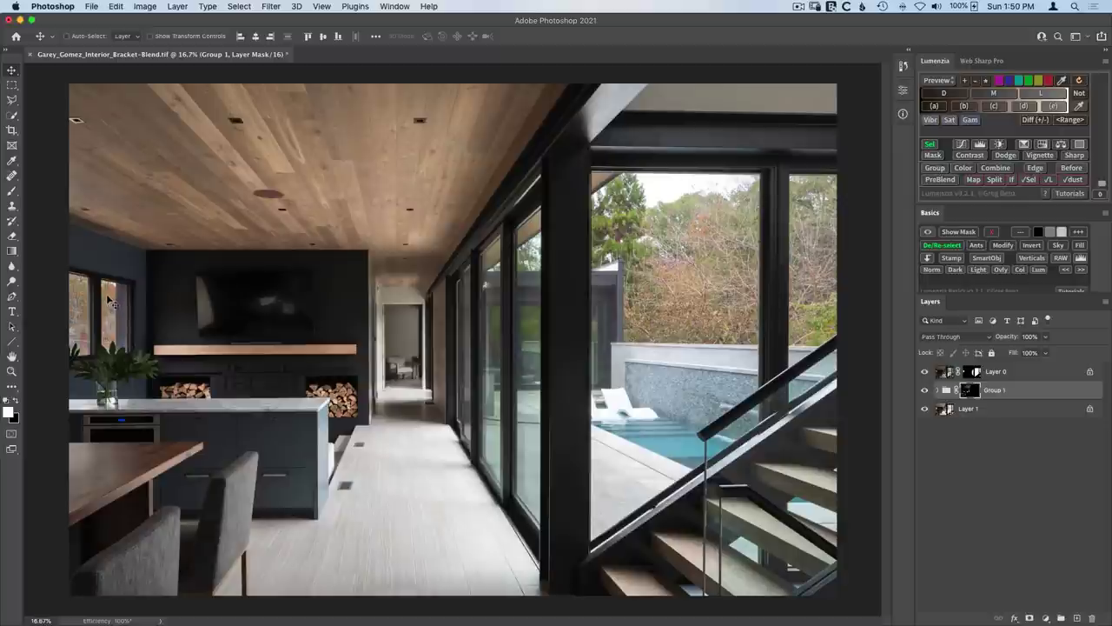
- Subtract rectangular areas over the small window wall and the ceiling strip above the TV wall from the active selection
{"action": "key", "text": "m"}
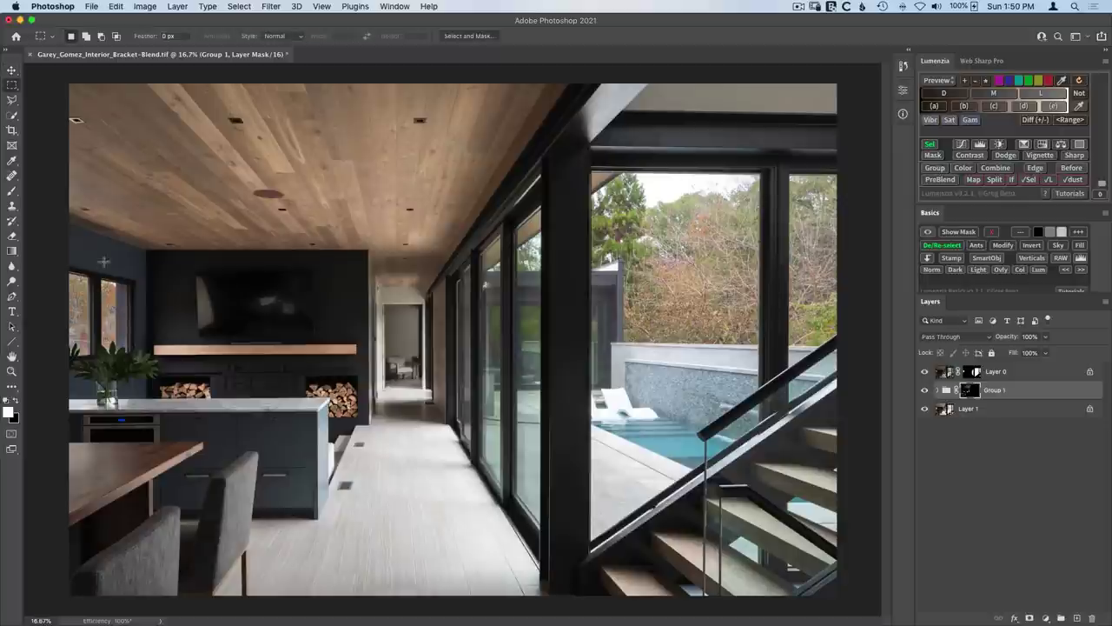
{"action": "left_click_drag", "start_coordinate": [70, 173], "coordinate": [145, 404]}
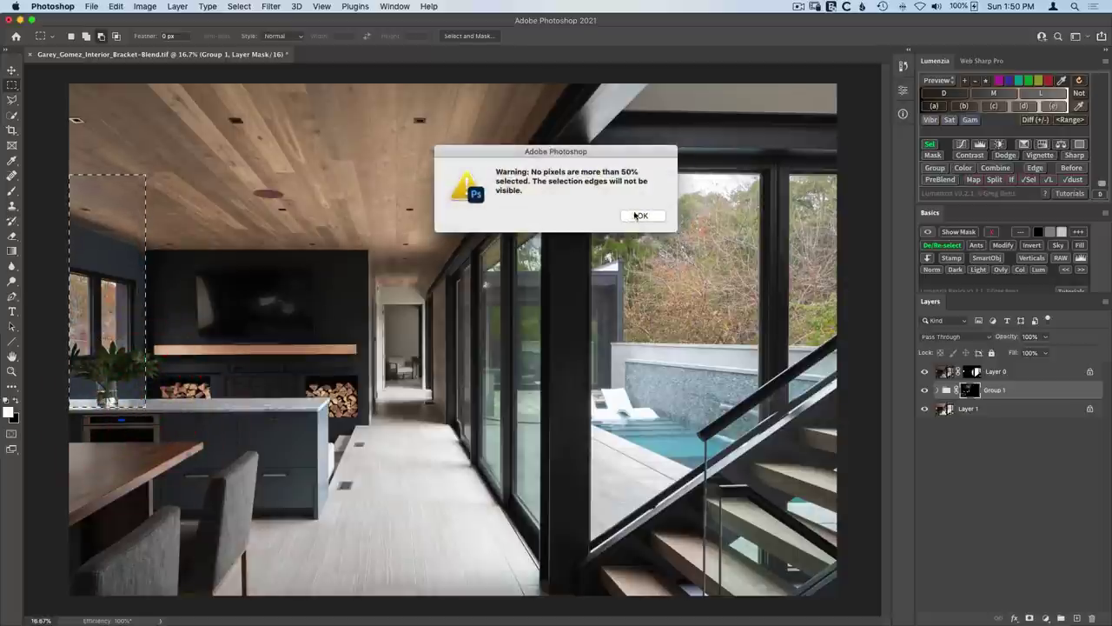
{"action": "left_click", "coordinate": [638, 215]}
{"action": "left_click_drag", "start_coordinate": [69, 132], "coordinate": [368, 248]}
{"action": "left_click", "coordinate": [638, 213]}
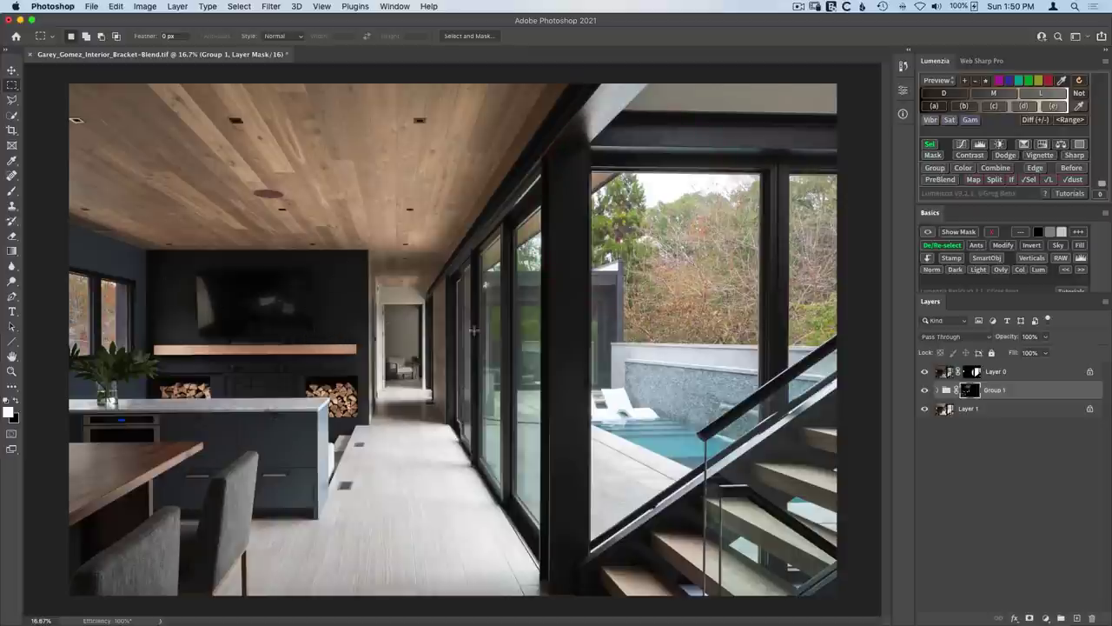
- Brush the dark TV wall into Group 1's mask with a large brush of 500 to 600 px and partly fade the painting
{"action": "key", "text": "b"}
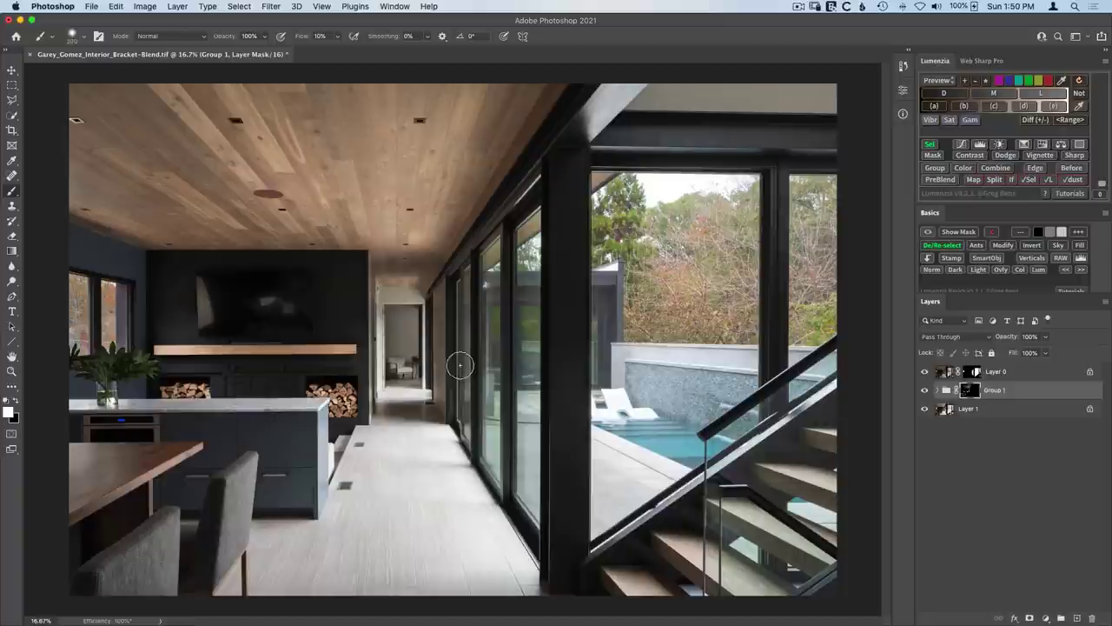
{"action": "key", "text": "bracketright"}
{"action": "key", "text": "bracketright"}
{"action": "key", "text": "bracketright"}
{"action": "key", "text": "bracketright"}
{"action": "key", "text": "bracketright"}
{"action": "key", "text": "bracketright"}
{"action": "key", "text": "bracketleft"}
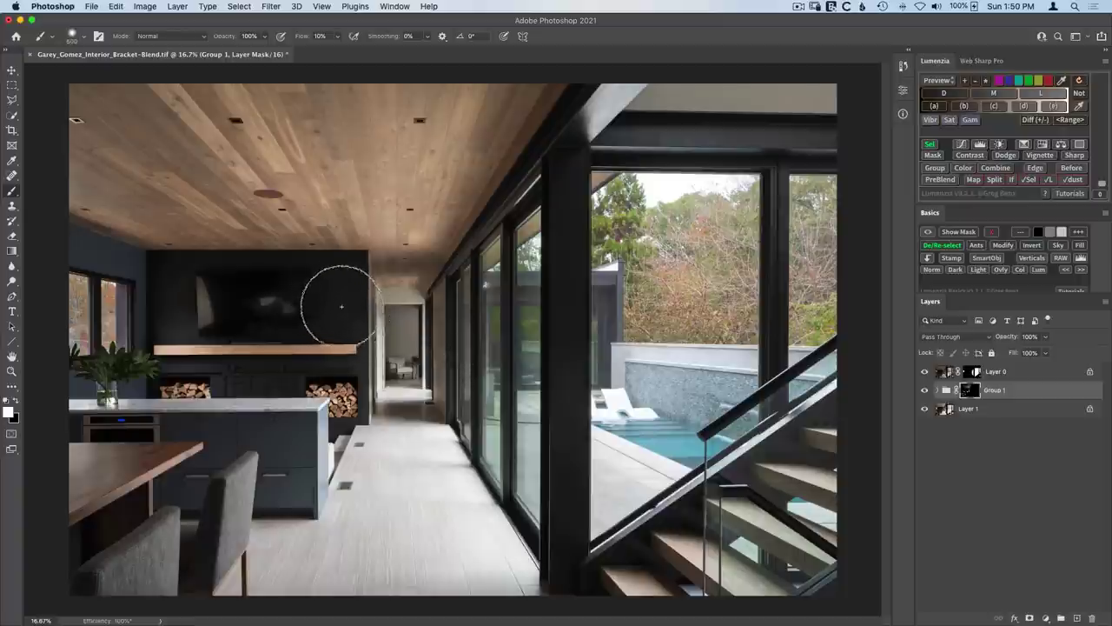
{"action": "mouse_move", "coordinate": [241, 261]}
{"action": "left_mouse_down"}
{"action": "mouse_move", "coordinate": [270, 254]}
{"action": "mouse_move", "coordinate": [197, 264]}
{"action": "mouse_move", "coordinate": [310, 257]}
{"action": "mouse_move", "coordinate": [336, 273]}
{"action": "mouse_move", "coordinate": [331, 309]}
{"action": "left_mouse_up"}
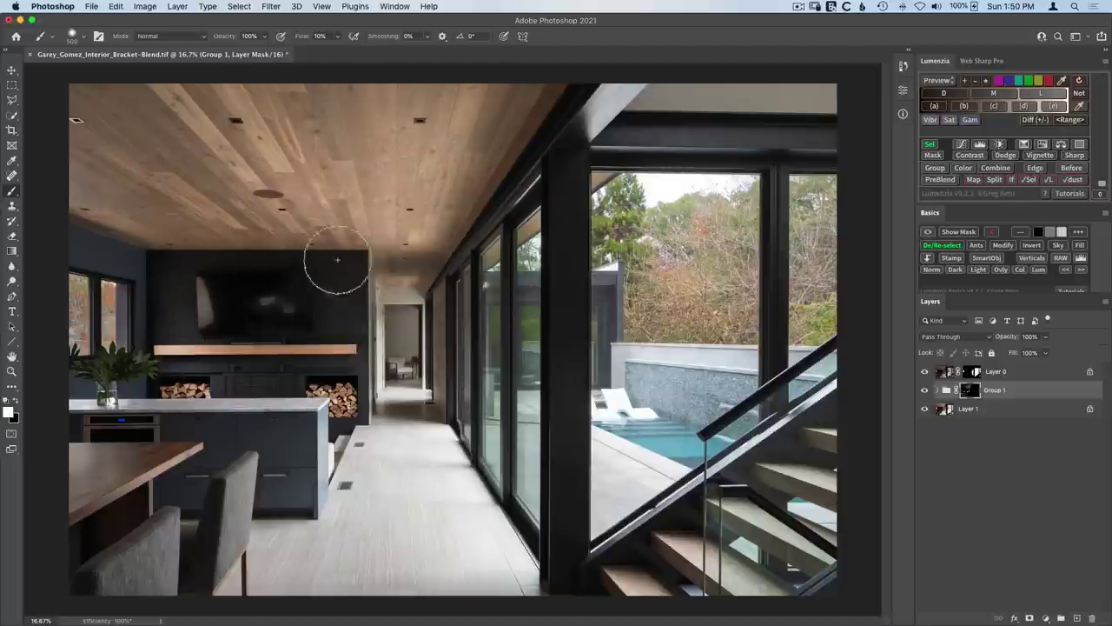
{"action": "left_click", "coordinate": [344, 268]}
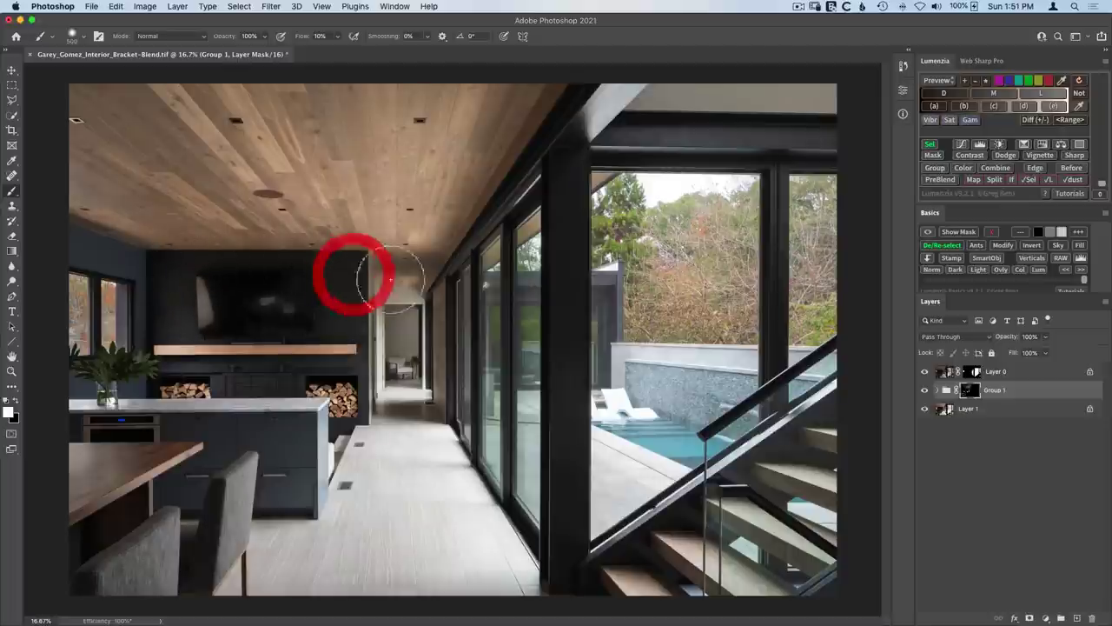
{"action": "left_click", "coordinate": [1018, 280]}
{"action": "left_click", "coordinate": [1009, 279]}
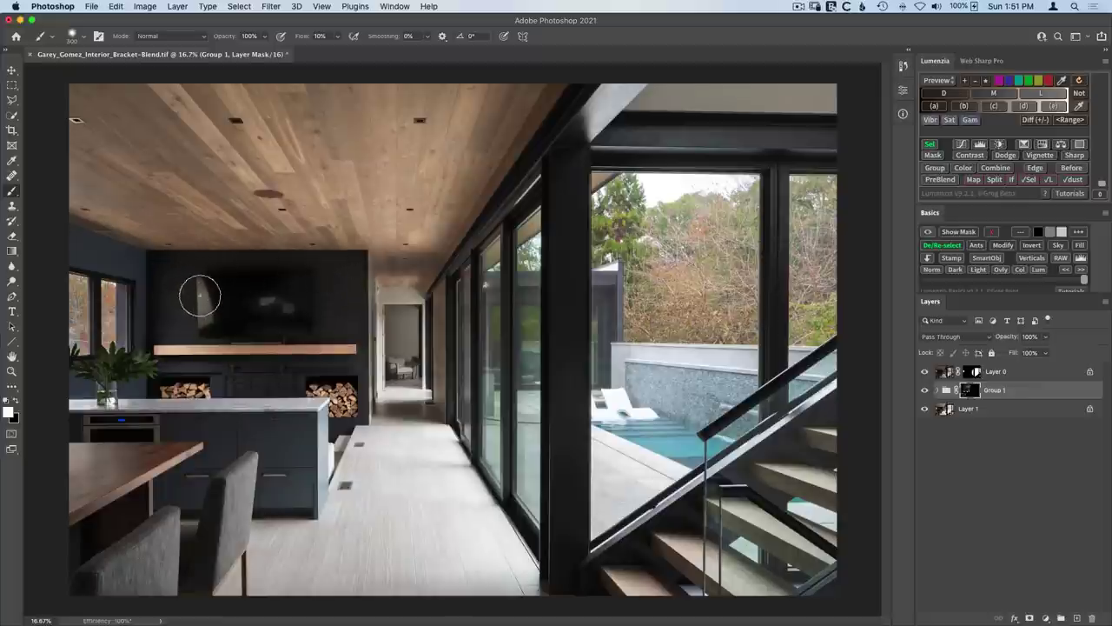
- Paint around the television on Group 1's mask with a 300 px brush, partly fade it, and compare the group hidden and shown
{"action": "left_click", "coordinate": [223, 281]}
{"action": "left_click", "coordinate": [1023, 282]}
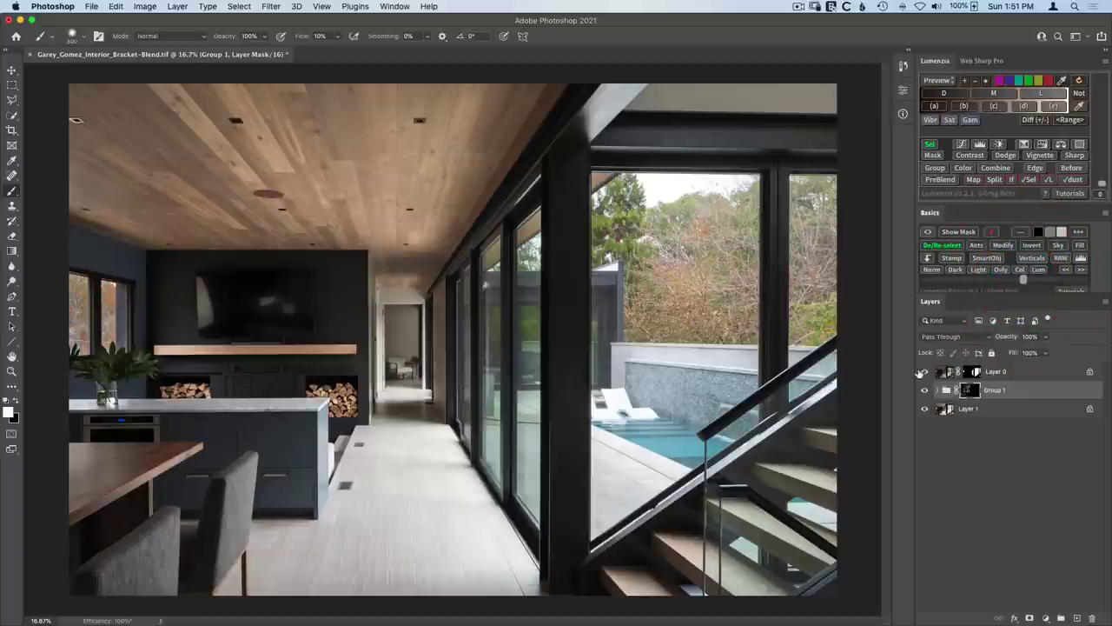
{"action": "left_click", "coordinate": [924, 390]}
{"action": "left_click", "coordinate": [925, 391]}
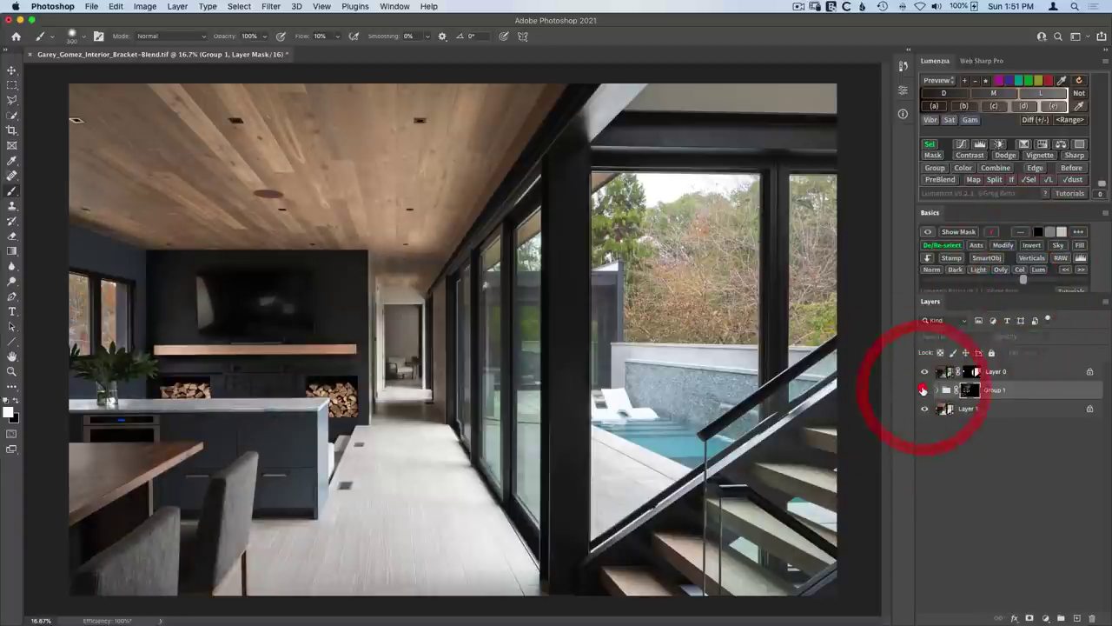
{"action": "left_click", "coordinate": [924, 391]}
{"action": "left_click", "coordinate": [925, 390]}
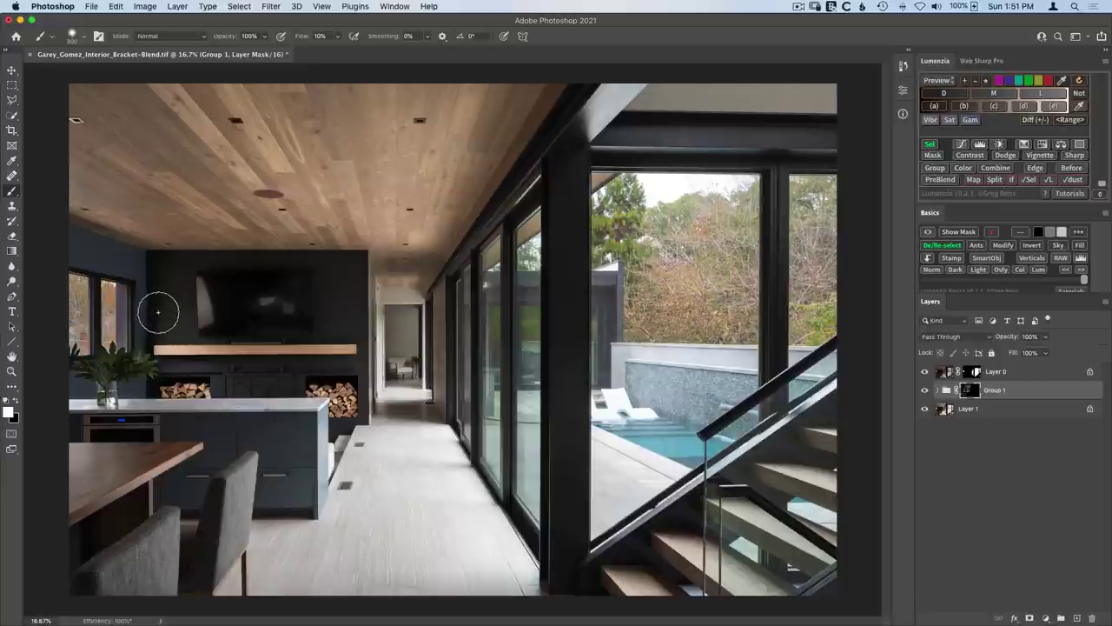
- Touch up the wall beside and over the television on Group 1's mask with a brush reduced to 175 px, fading each painting
{"action": "left_click", "coordinate": [179, 288]}
{"action": "left_click", "coordinate": [989, 275]}
{"action": "key", "text": "bracketleft"}
{"action": "key", "text": "bracketleft"}
{"action": "key", "text": "bracketleft"}
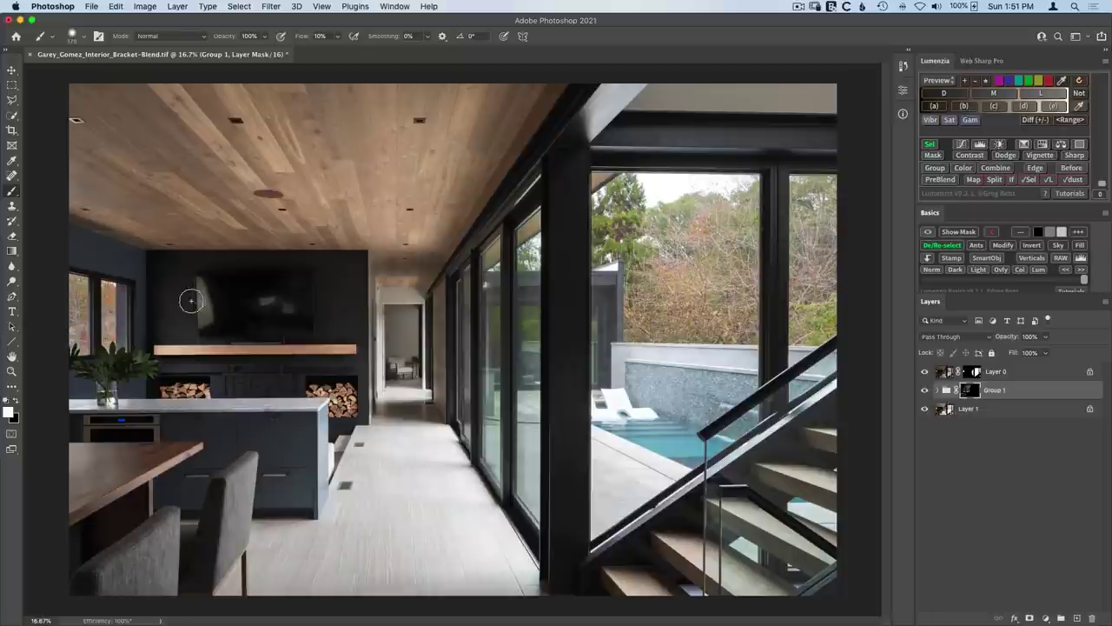
{"action": "left_click", "coordinate": [230, 296]}
{"action": "left_click", "coordinate": [1017, 273]}
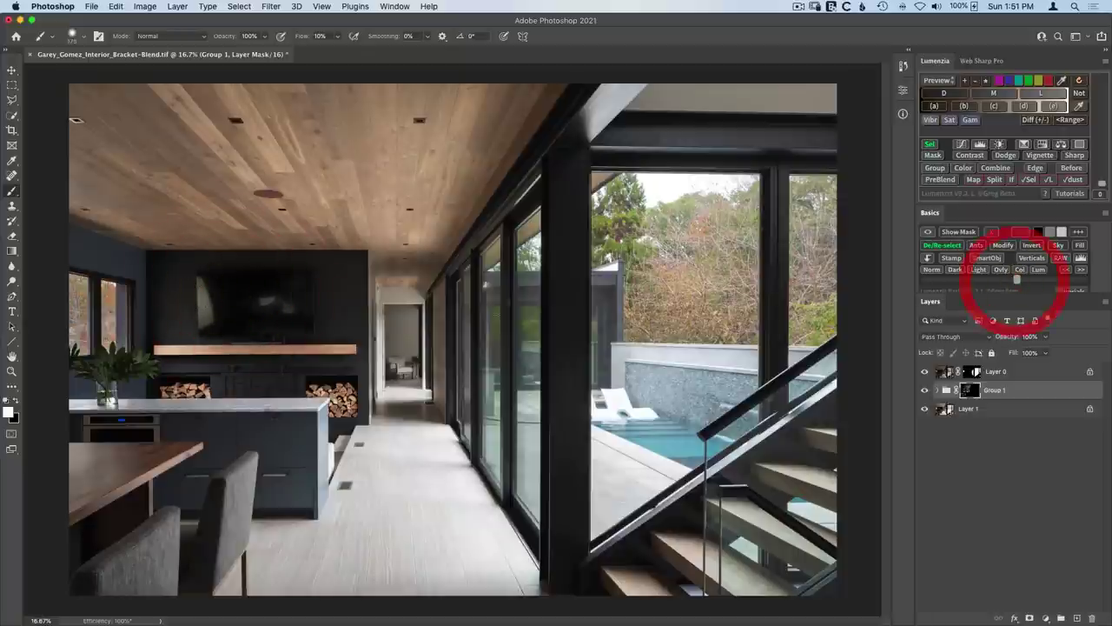
- Paint black on Group 1's mask along the TV wall, partly fade it, and compare the group hidden and shown
{"action": "key", "text": "x"}
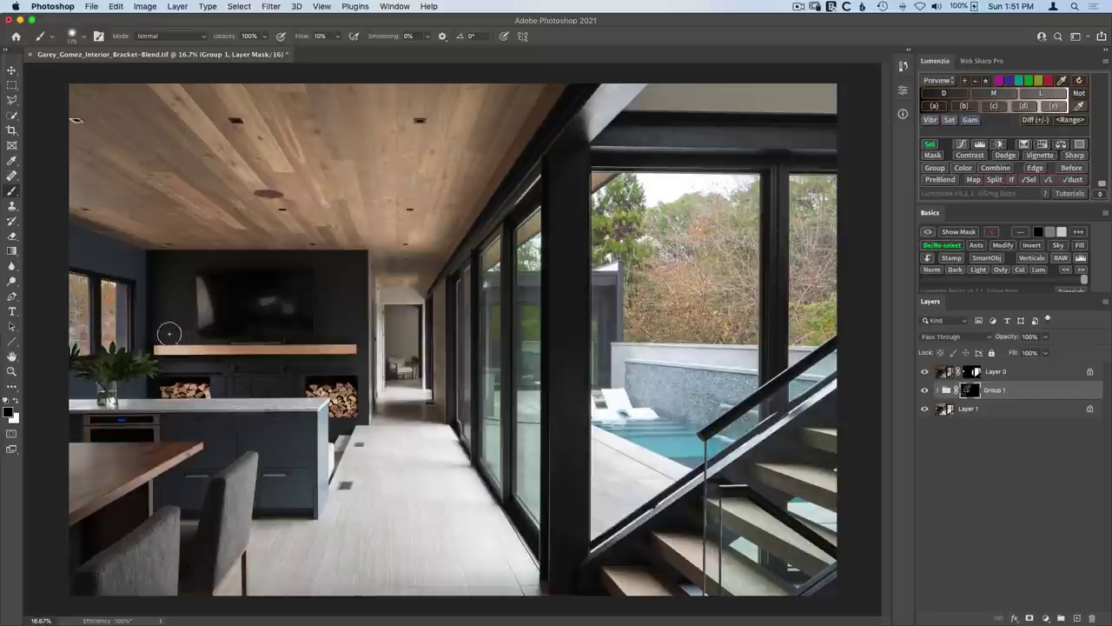
{"action": "left_click", "coordinate": [1002, 284]}
{"action": "left_click", "coordinate": [921, 390]}
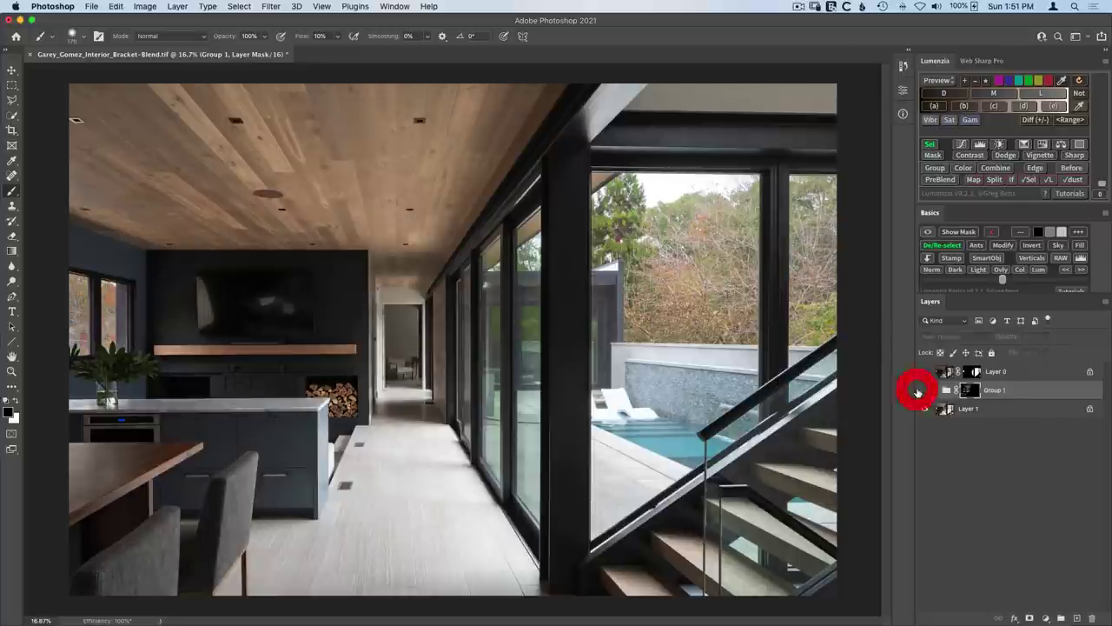
{"action": "left_click", "coordinate": [921, 390]}
{"action": "left_click", "coordinate": [922, 390]}
{"action": "left_click", "coordinate": [922, 390]}
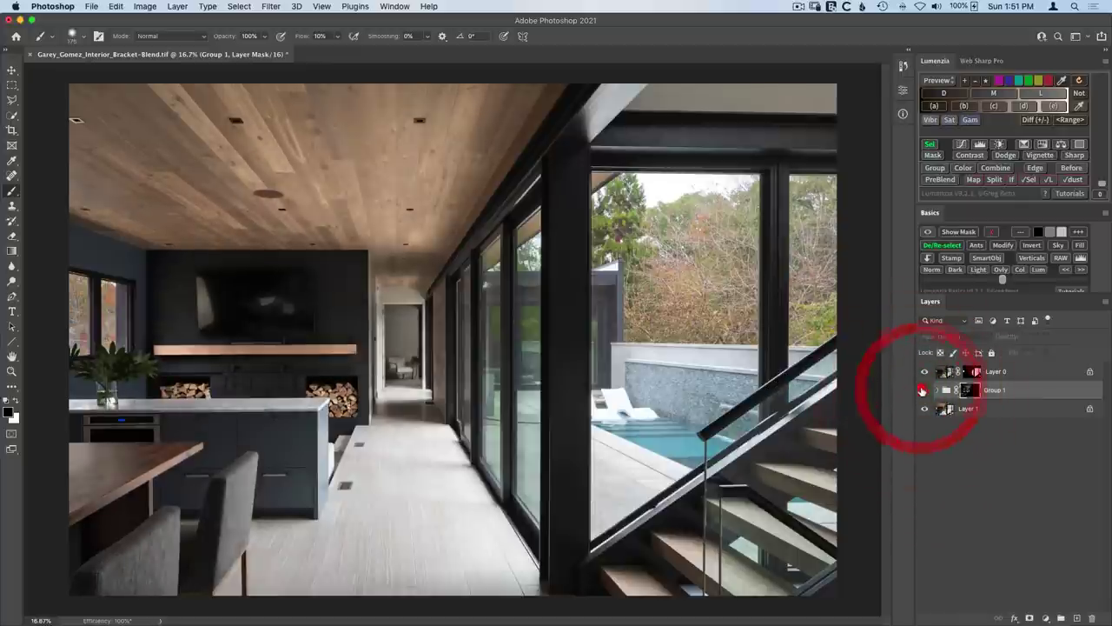
{"action": "left_click", "coordinate": [922, 391]}
{"action": "left_click", "coordinate": [922, 390]}
{"action": "left_click", "coordinate": [921, 391]}
{"action": "left_click", "coordinate": [922, 390]}
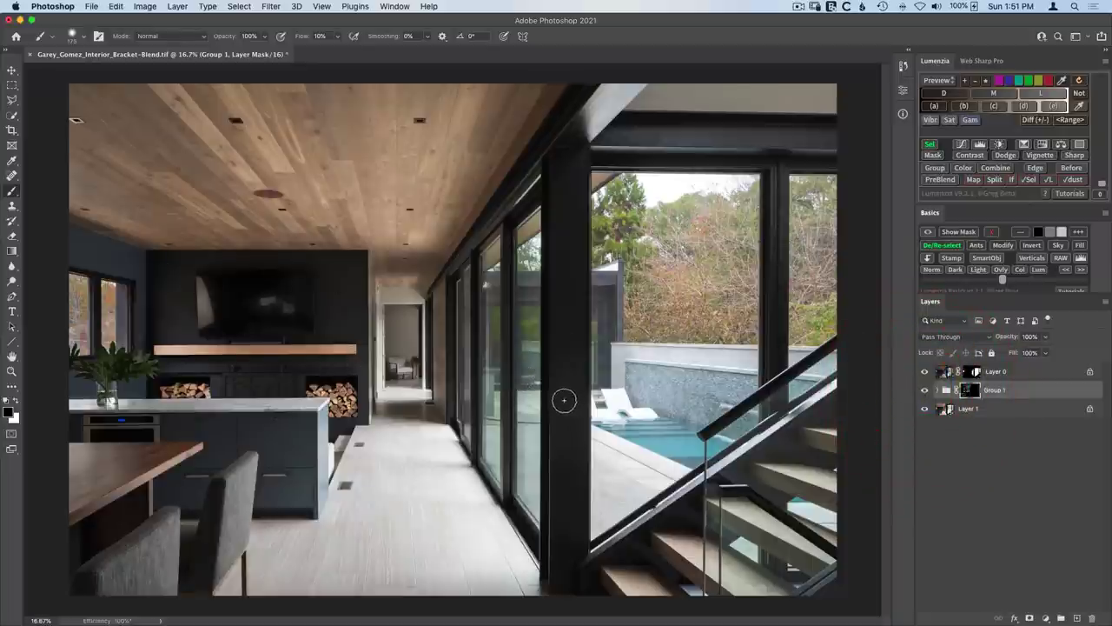
- Add a Brightness/Contrast adjustment above Layer 0 for the hallway room and set its brightness to 79
{"action": "key", "text": "z"}
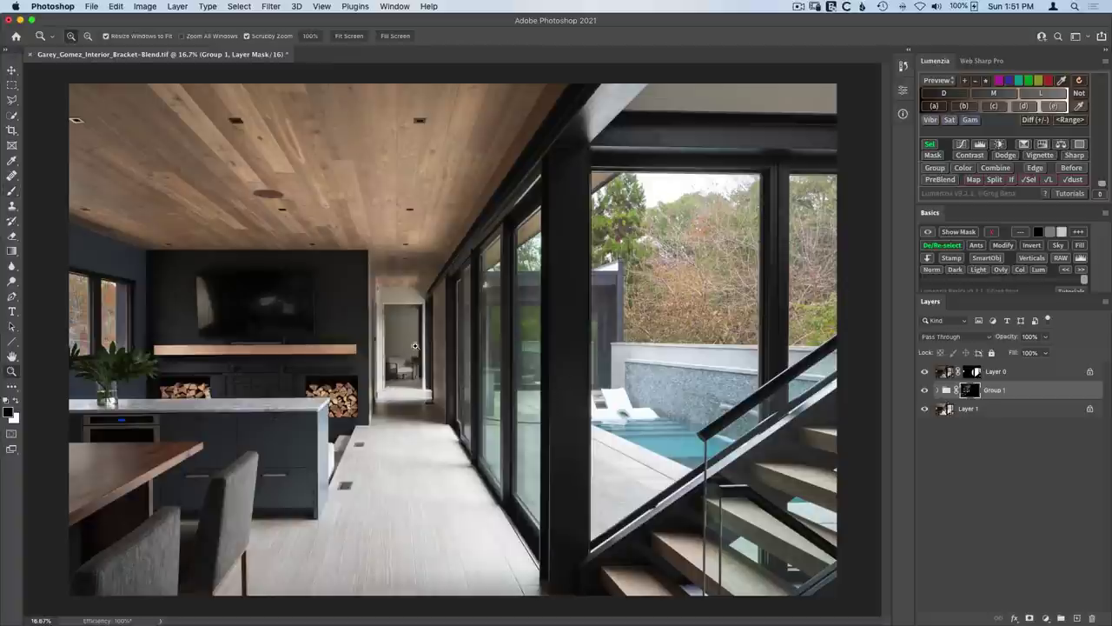
{"action": "mouse_move", "coordinate": [402, 339]}
{"action": "left_mouse_down"}
{"action": "mouse_move", "coordinate": [459, 387]}
{"action": "mouse_move", "coordinate": [445, 389]}
{"action": "mouse_move", "coordinate": [423, 348]}
{"action": "left_mouse_up"}
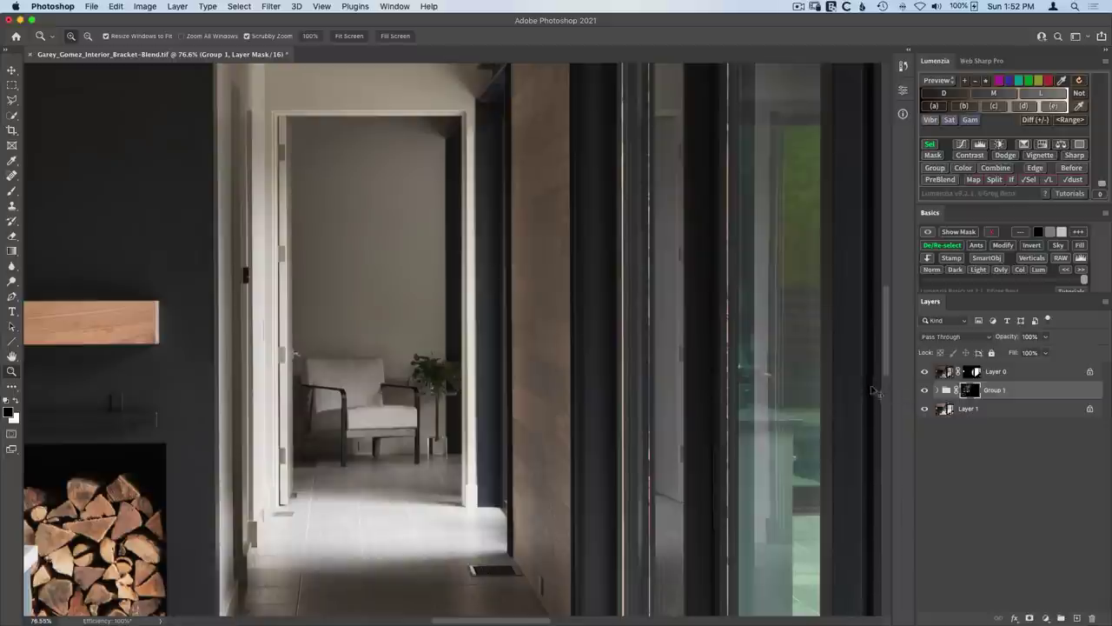
{"action": "left_click", "coordinate": [989, 372]}
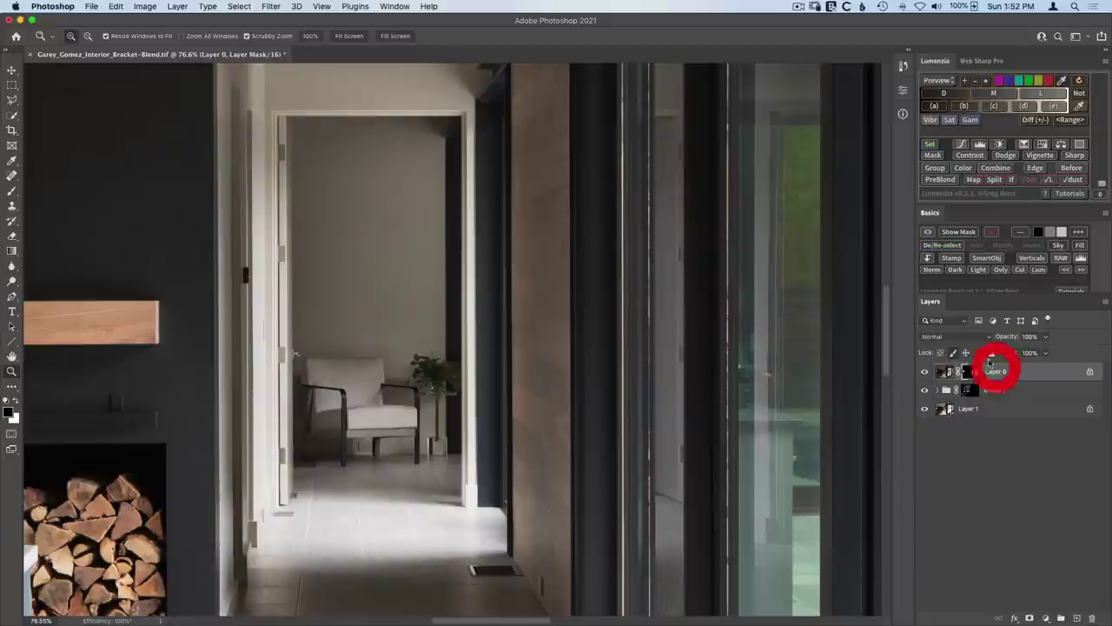
{"action": "left_click", "coordinate": [999, 144]}
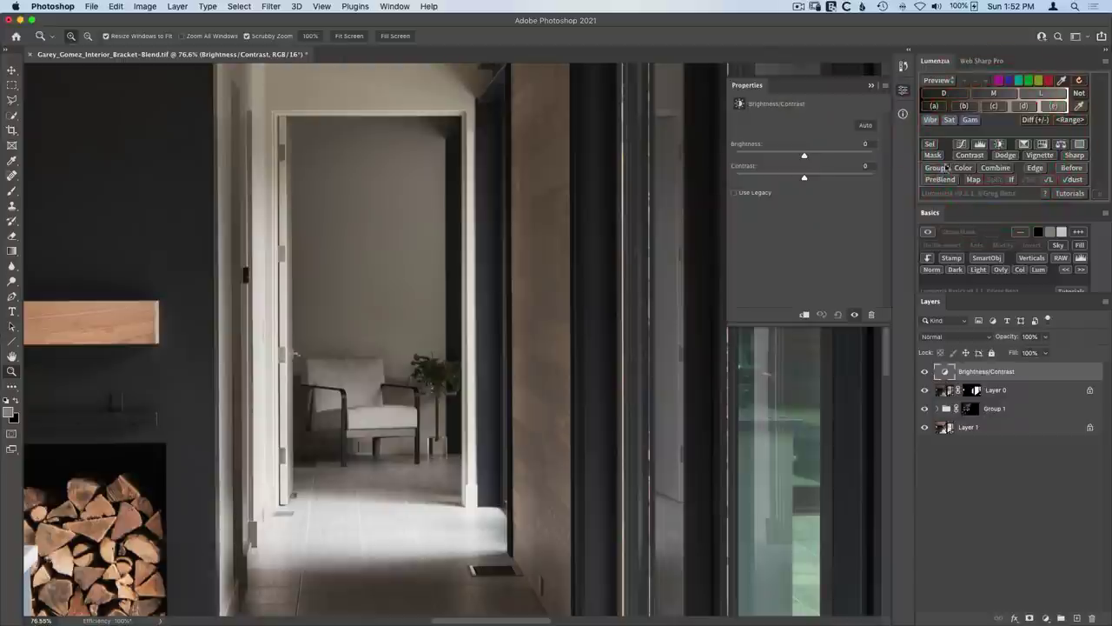
{"action": "left_click_drag", "start_coordinate": [806, 155], "coordinate": [841, 157]}
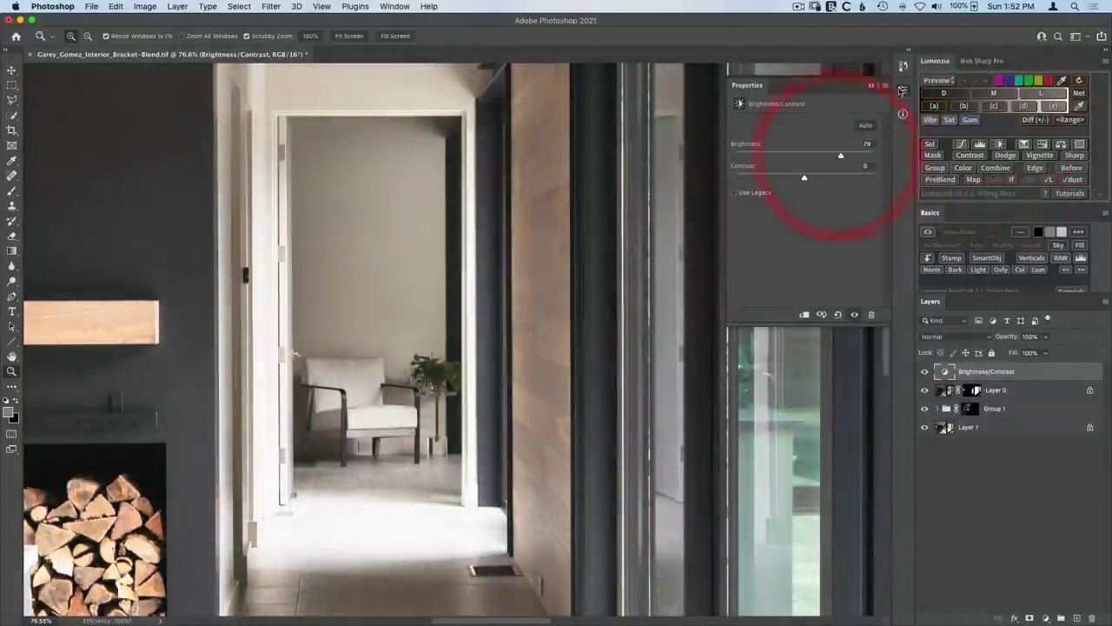
- Add a black mask to the Brightness/Contrast adjustment and load an L1.5 lights selection brightened through its preview's Levels white point
{"action": "left_click", "coordinate": [904, 90]}
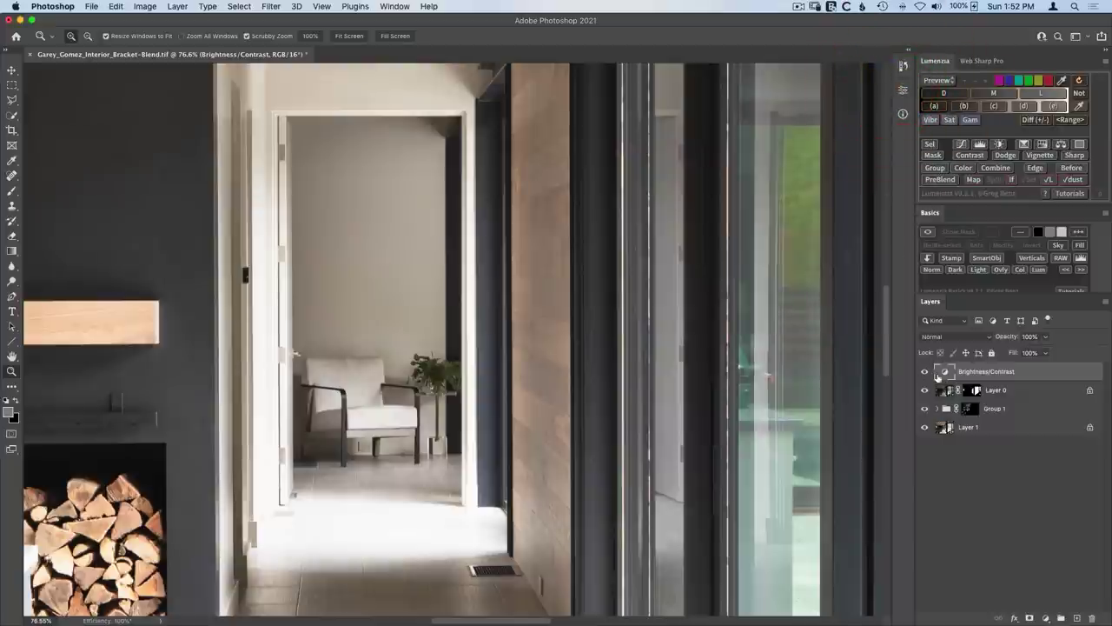
{"action": "left_click", "coordinate": [932, 154]}
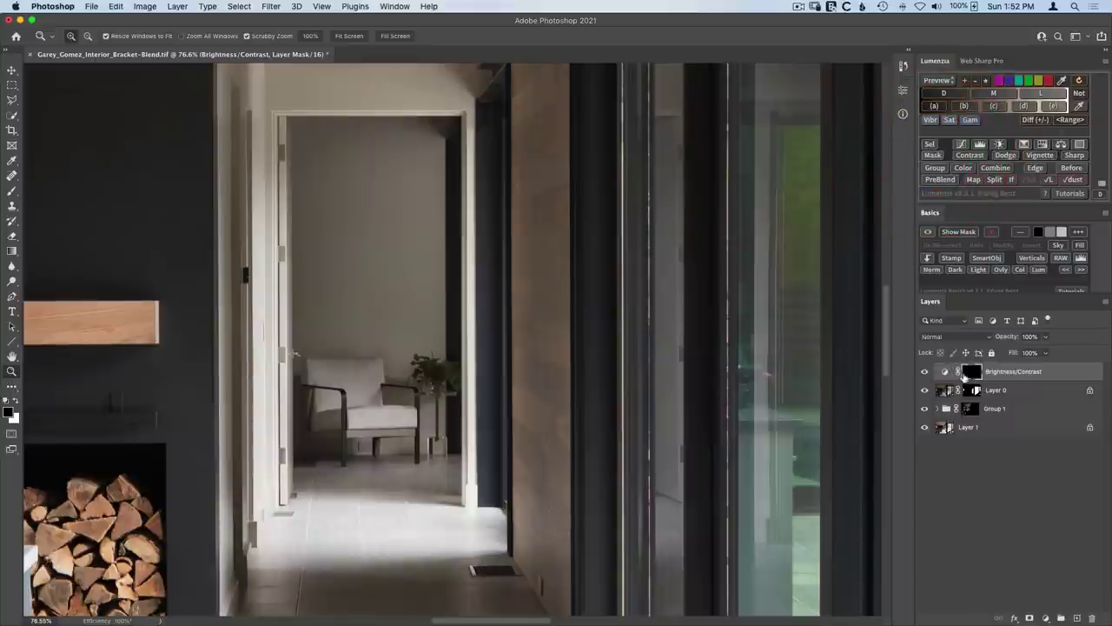
{"action": "left_click", "coordinate": [1043, 93]}
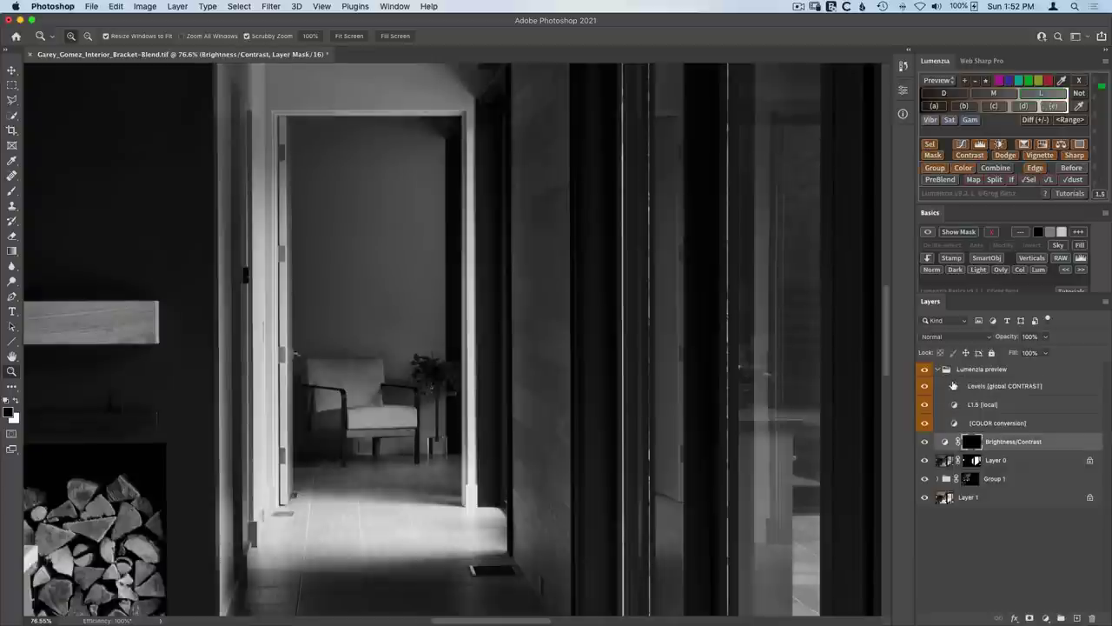
{"action": "double_click", "coordinate": [953, 385]}
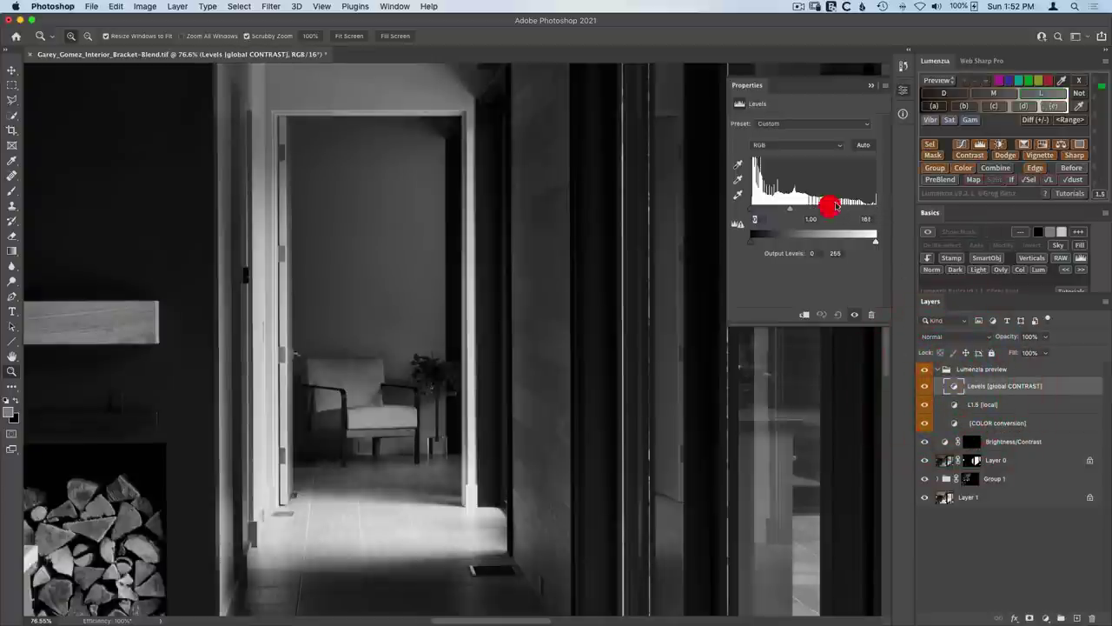
{"action": "left_click_drag", "start_coordinate": [834, 205], "coordinate": [804, 210]}
{"action": "left_click", "coordinate": [903, 91]}
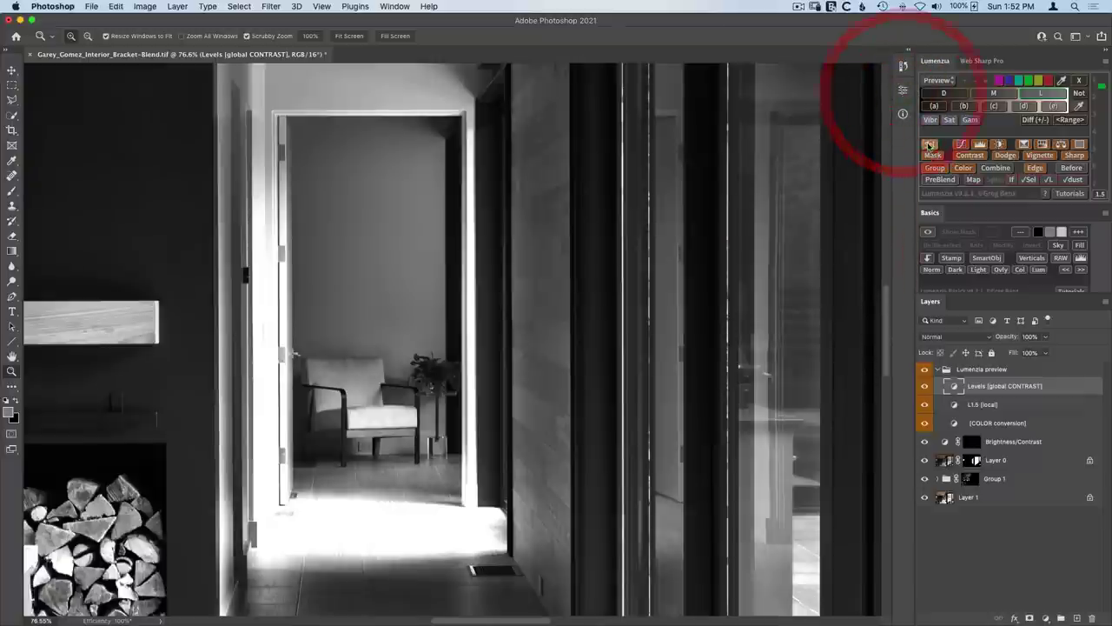
{"action": "left_click", "coordinate": [929, 144]}
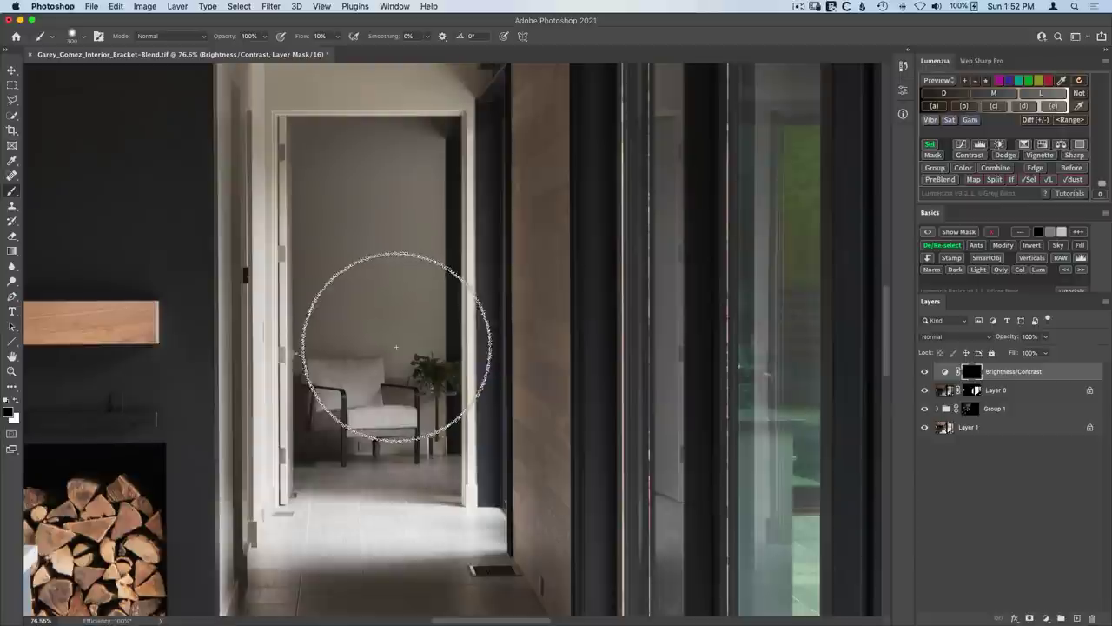
- Paint white over the hallway room on the Brightness/Contrast mask through the lights selection, using a 250 px brush
{"action": "key", "text": "bracketleft"}
{"action": "key", "text": "x"}
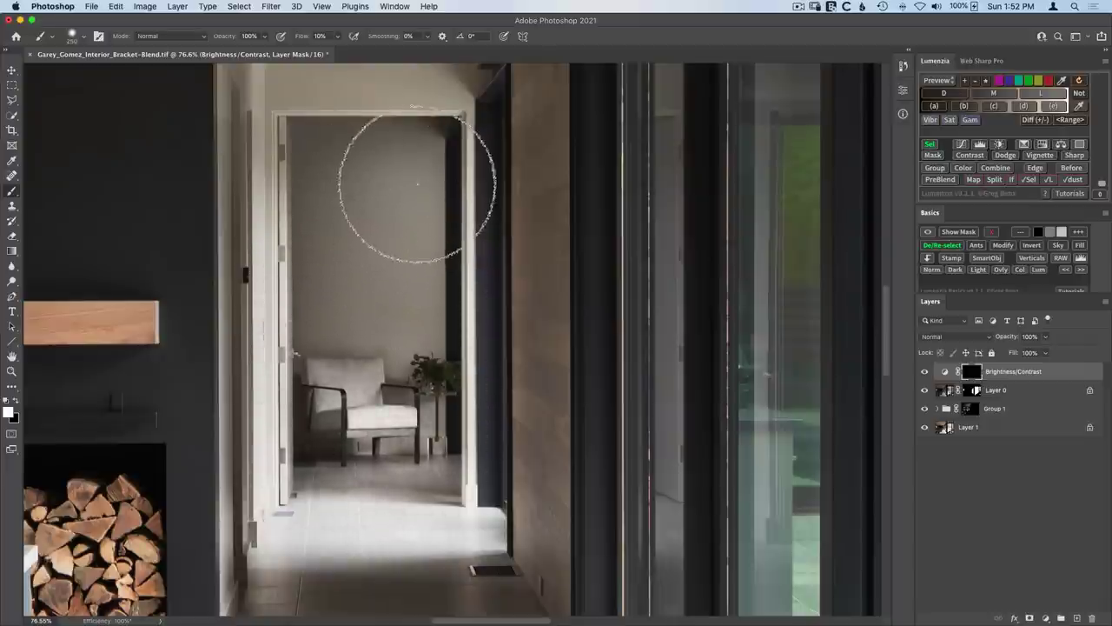
{"action": "mouse_move", "coordinate": [370, 437]}
{"action": "left_mouse_down"}
{"action": "mouse_move", "coordinate": [387, 458]}
{"action": "mouse_move", "coordinate": [334, 495]}
{"action": "mouse_move", "coordinate": [443, 500]}
{"action": "mouse_move", "coordinate": [386, 502]}
{"action": "mouse_move", "coordinate": [415, 482]}
{"action": "mouse_move", "coordinate": [378, 390]}
{"action": "mouse_move", "coordinate": [348, 330]}
{"action": "left_mouse_up"}
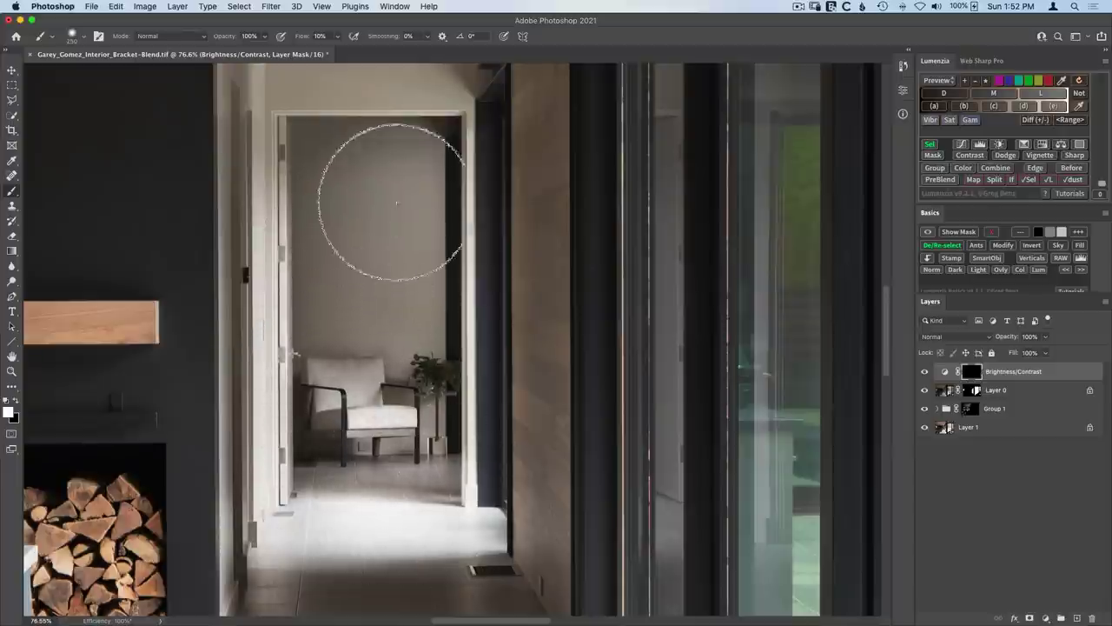
- Compare the hallway room with the Brightness/Contrast adjustment hidden and shown, both close up and in the full image
{"action": "left_click", "coordinate": [921, 371]}
{"action": "left_click", "coordinate": [922, 371]}
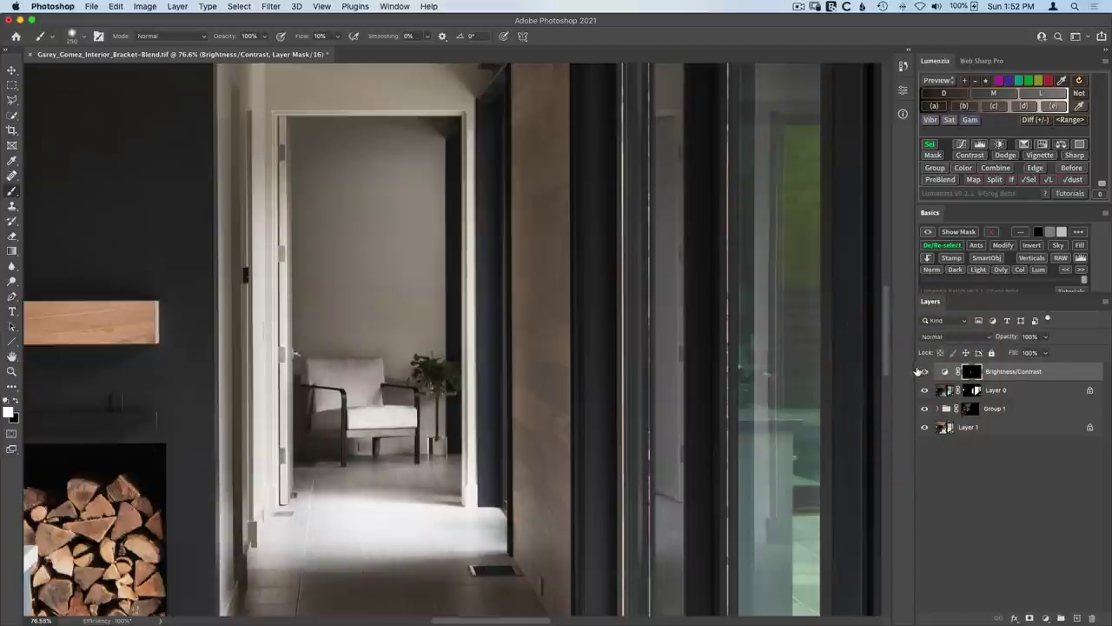
{"action": "key", "text": "super+0"}
{"action": "left_click", "coordinate": [924, 372]}
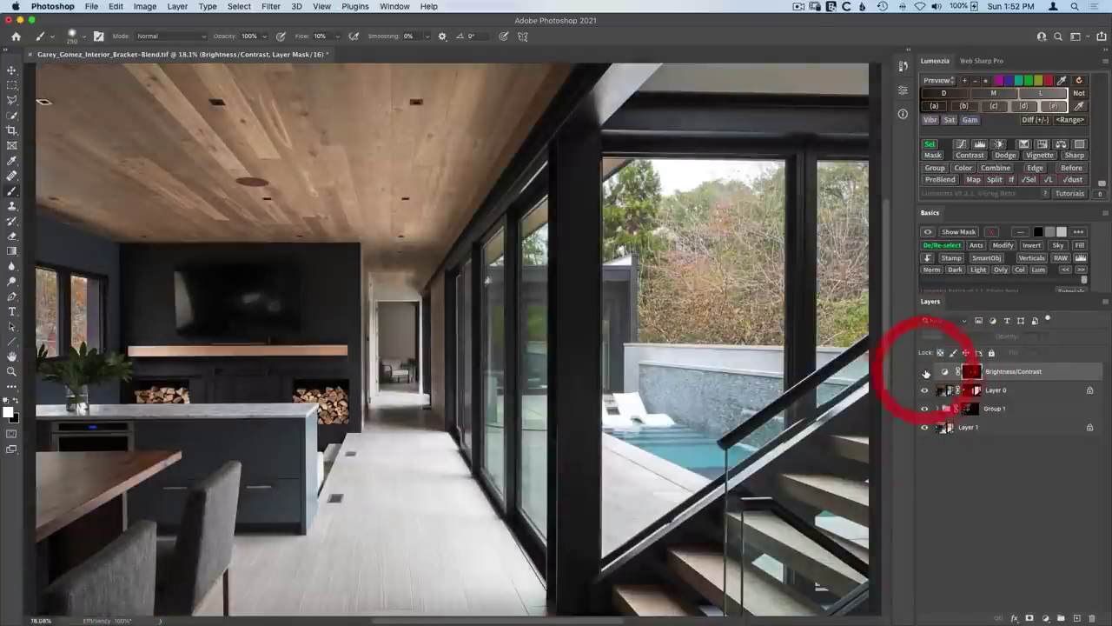
{"action": "left_click", "coordinate": [925, 372]}
{"action": "left_click", "coordinate": [925, 372]}
{"action": "left_click", "coordinate": [924, 372]}
{"action": "left_click", "coordinate": [925, 372]}
{"action": "left_click", "coordinate": [925, 371]}
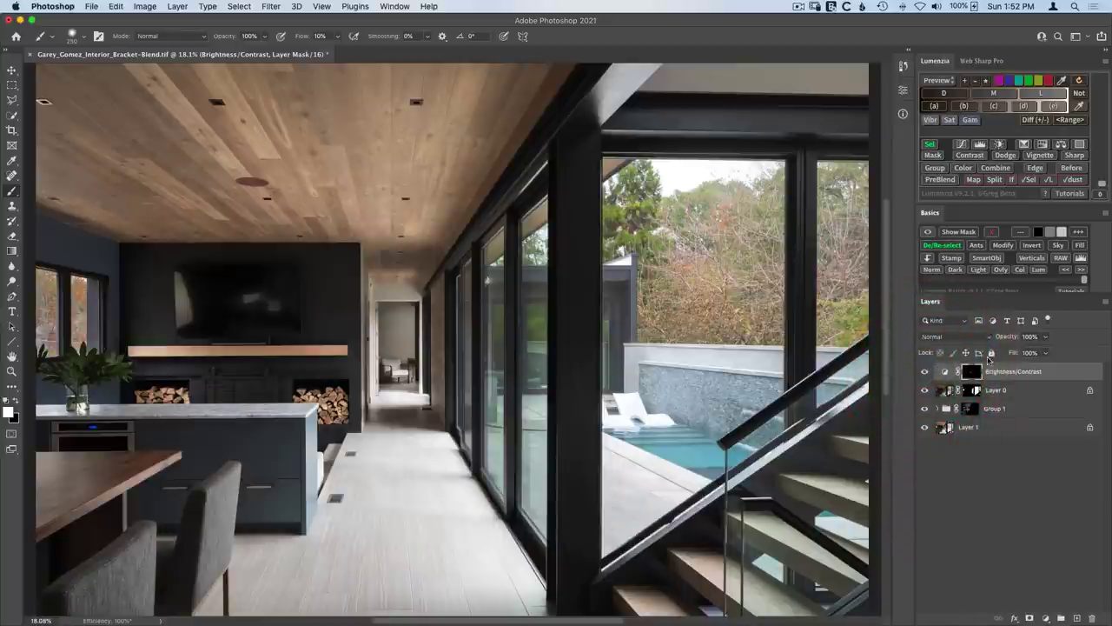
- Set the hallway adjustment's brightness to 40 and compare the image with the adjustment hidden and shown
{"action": "left_click", "coordinate": [945, 371]}
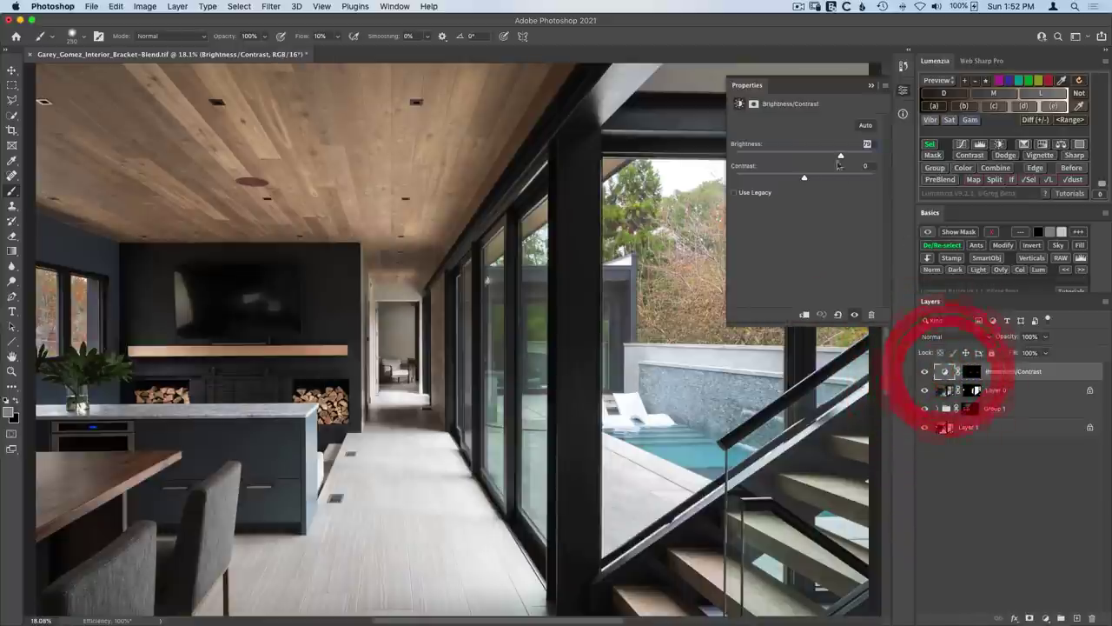
{"action": "left_click", "coordinate": [824, 155]}
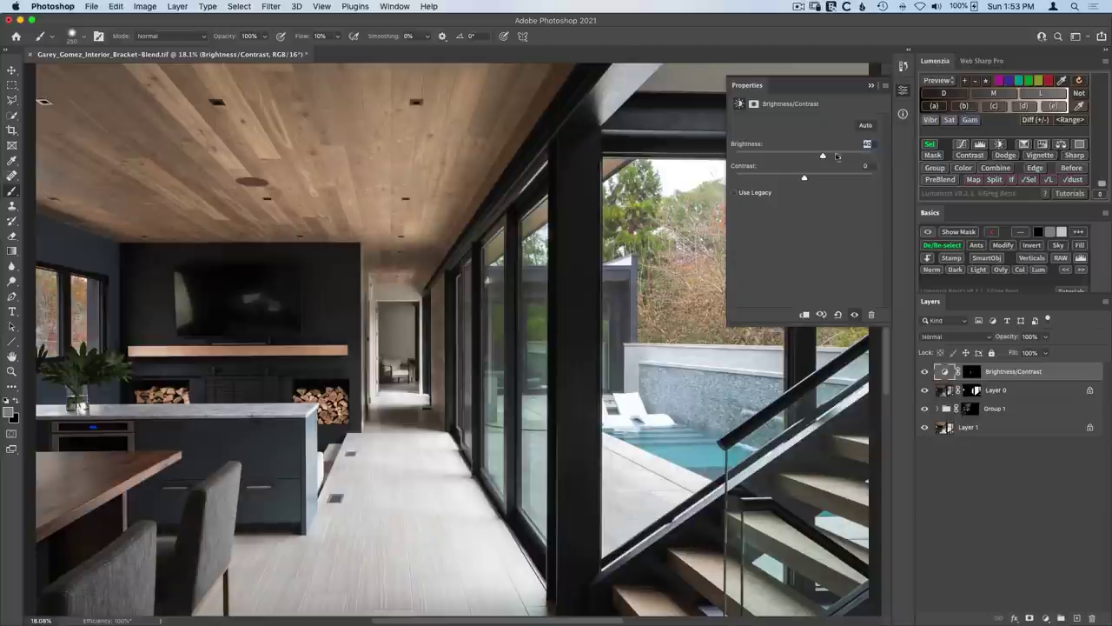
{"action": "left_click", "coordinate": [903, 93]}
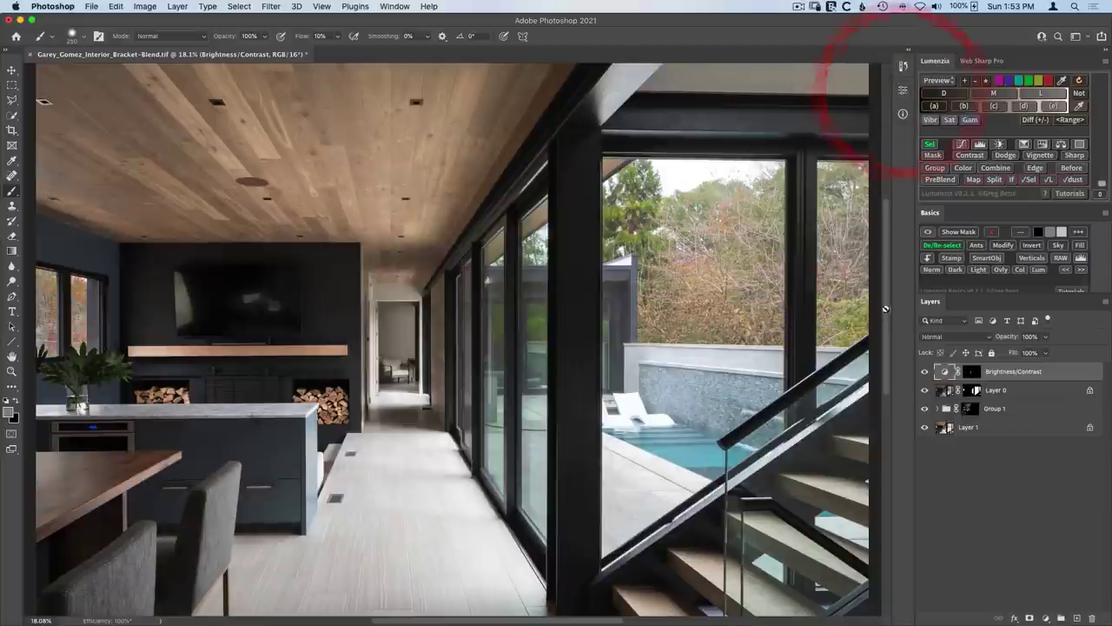
{"action": "left_click", "coordinate": [925, 372]}
{"action": "left_click", "coordinate": [924, 372]}
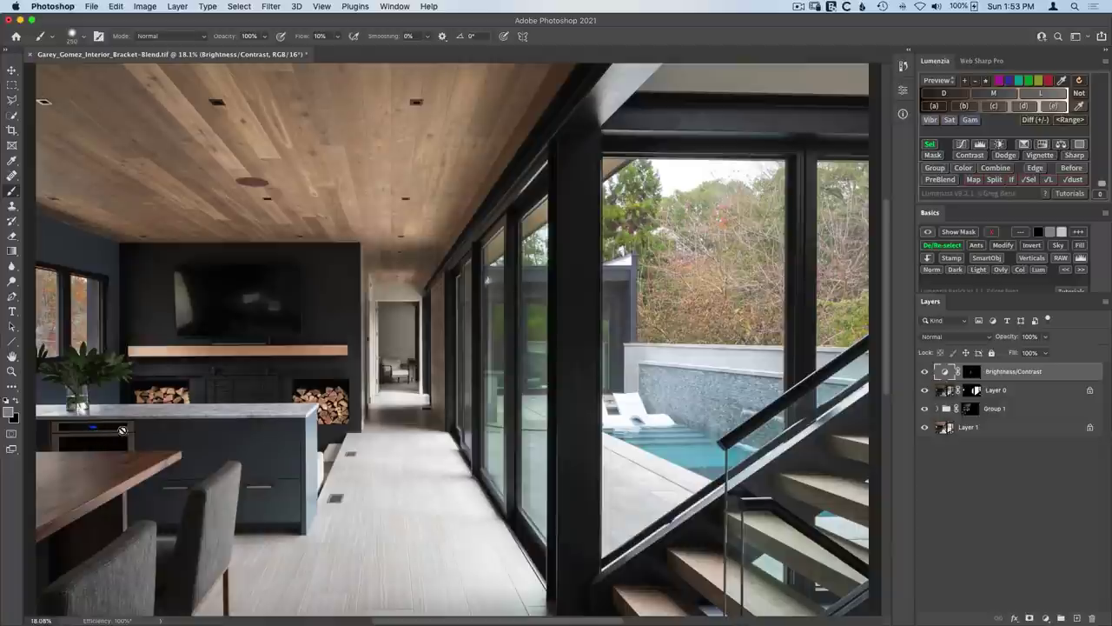
- Clear the active selection and add a black Solid Color fill layer above the Brightness/Contrast adjustment for the television
{"action": "key", "text": "z"}
{"action": "mouse_move", "coordinate": [213, 289]}
{"action": "left_mouse_down"}
{"action": "mouse_move", "coordinate": [289, 336]}
{"action": "mouse_move", "coordinate": [397, 343]}
{"action": "left_mouse_up"}
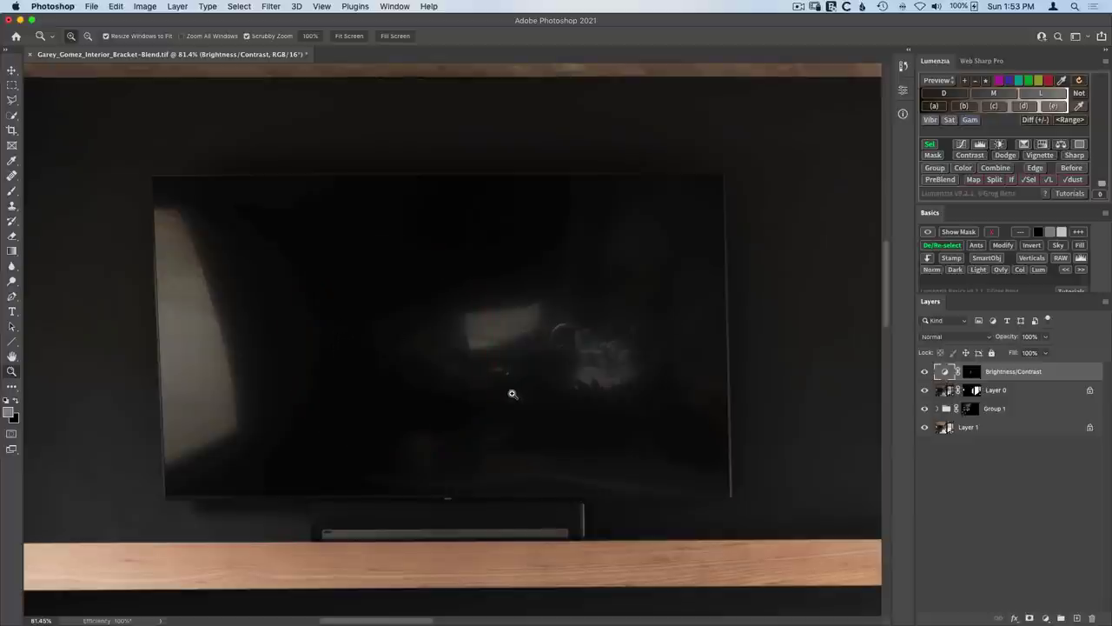
{"action": "key", "text": "super+d"}
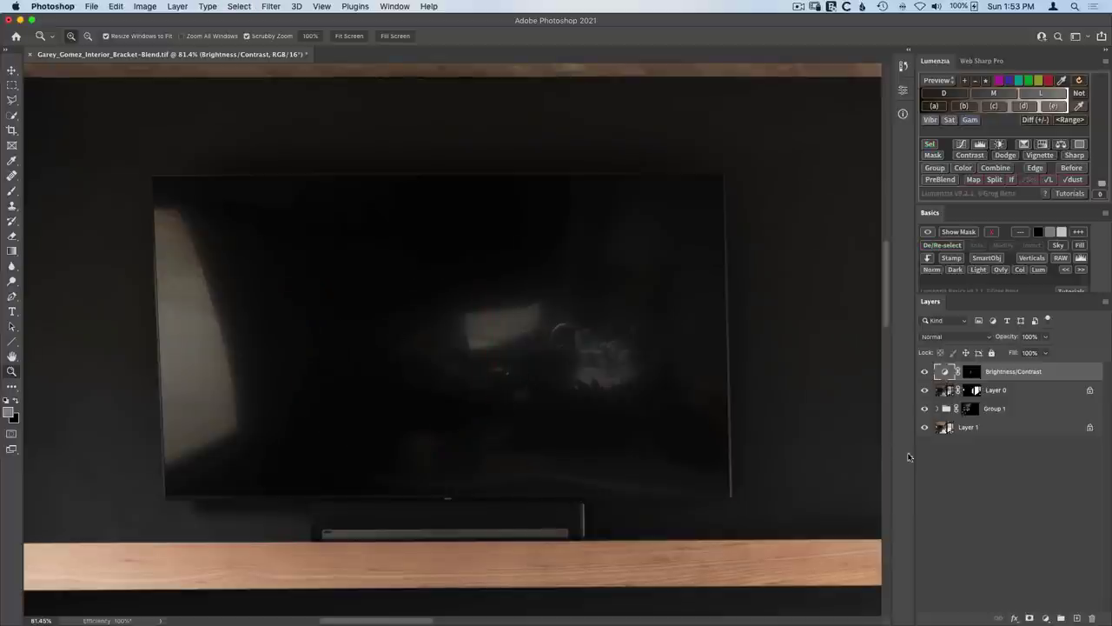
{"action": "left_click", "coordinate": [1045, 616]}
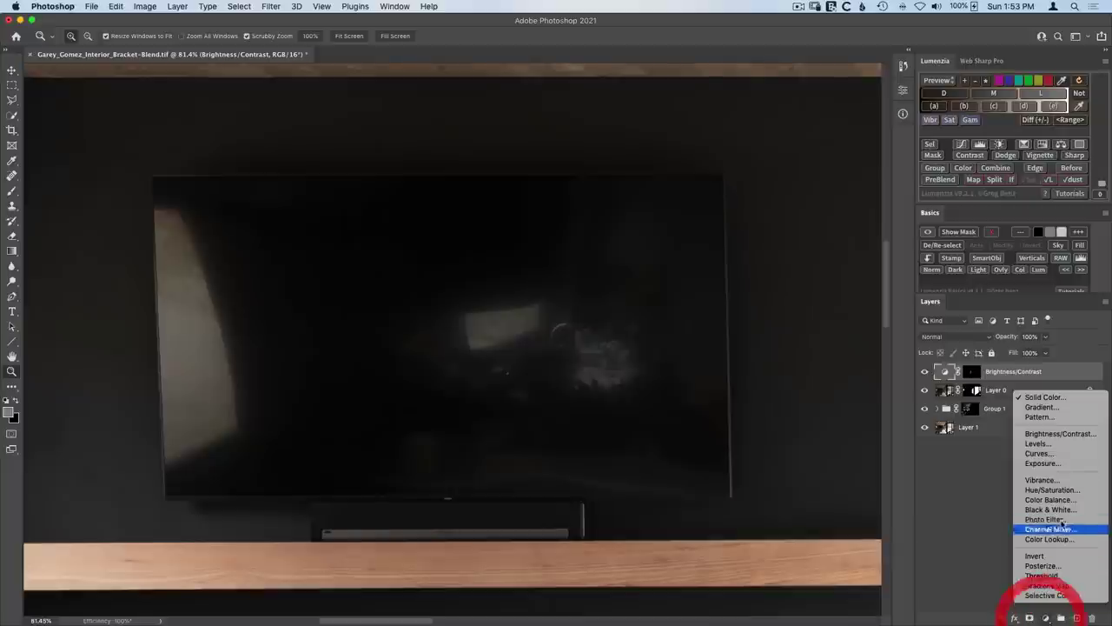
{"action": "left_click", "coordinate": [1053, 399]}
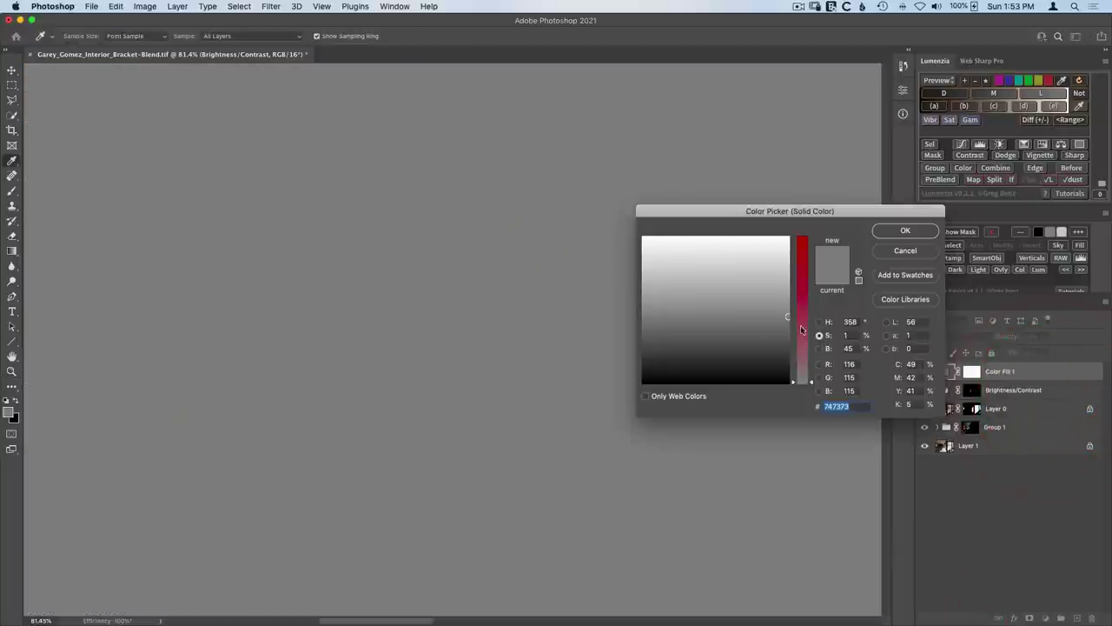
{"action": "left_click_drag", "start_coordinate": [712, 343], "coordinate": [614, 406]}
{"action": "left_click", "coordinate": [904, 231]}
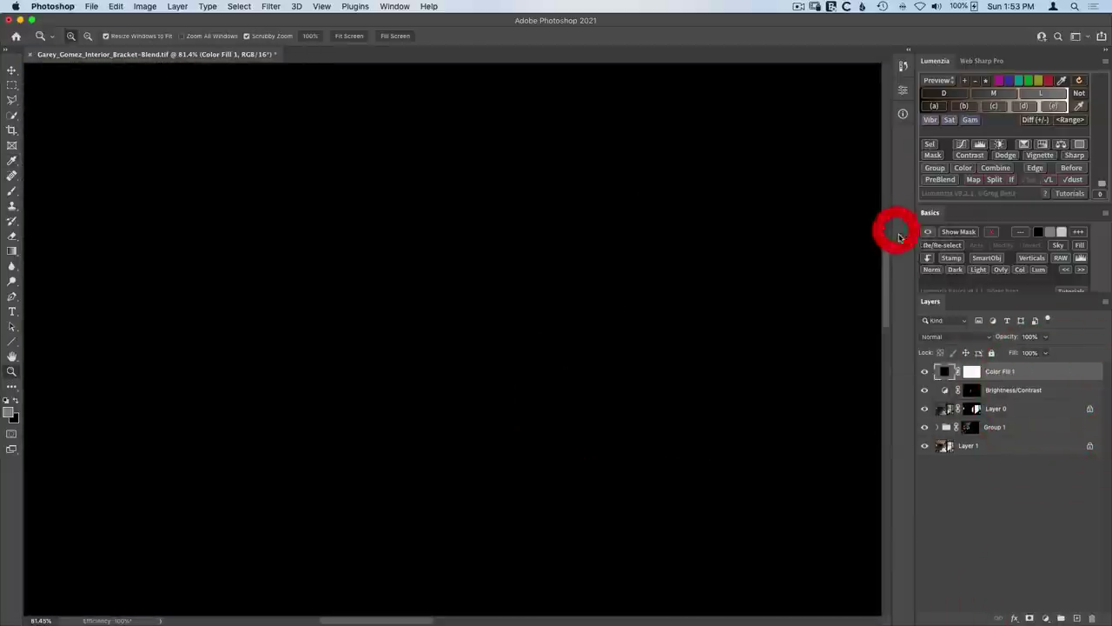
- Invert the black fill layer's mask to hide the fill across the image
{"action": "left_click", "coordinate": [971, 383], "text": "super"}
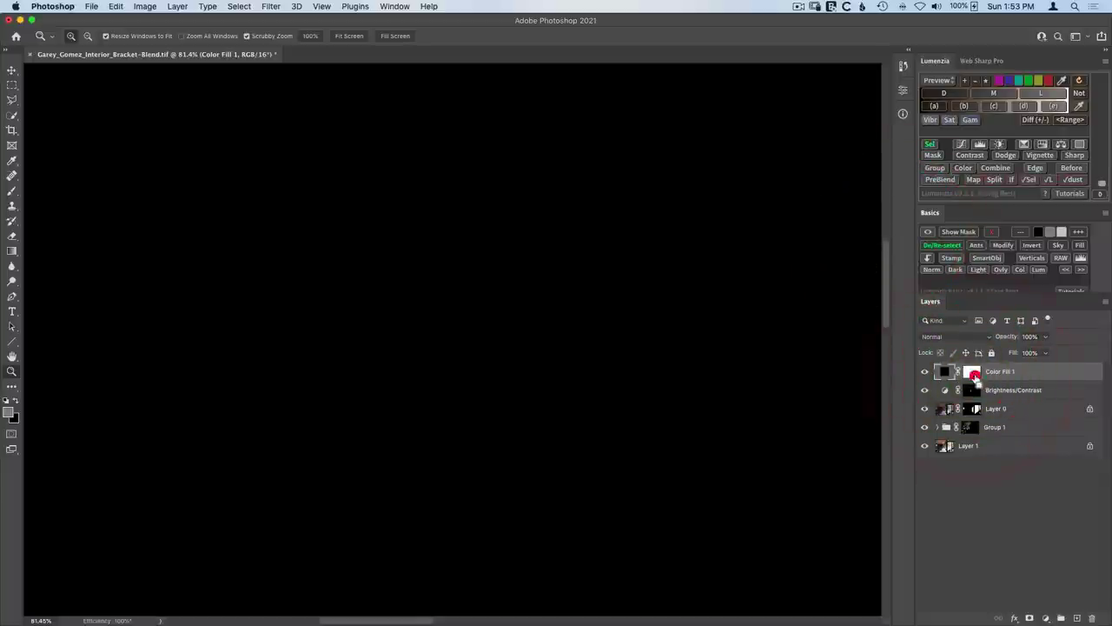
{"action": "left_click", "coordinate": [974, 374], "text": "super"}
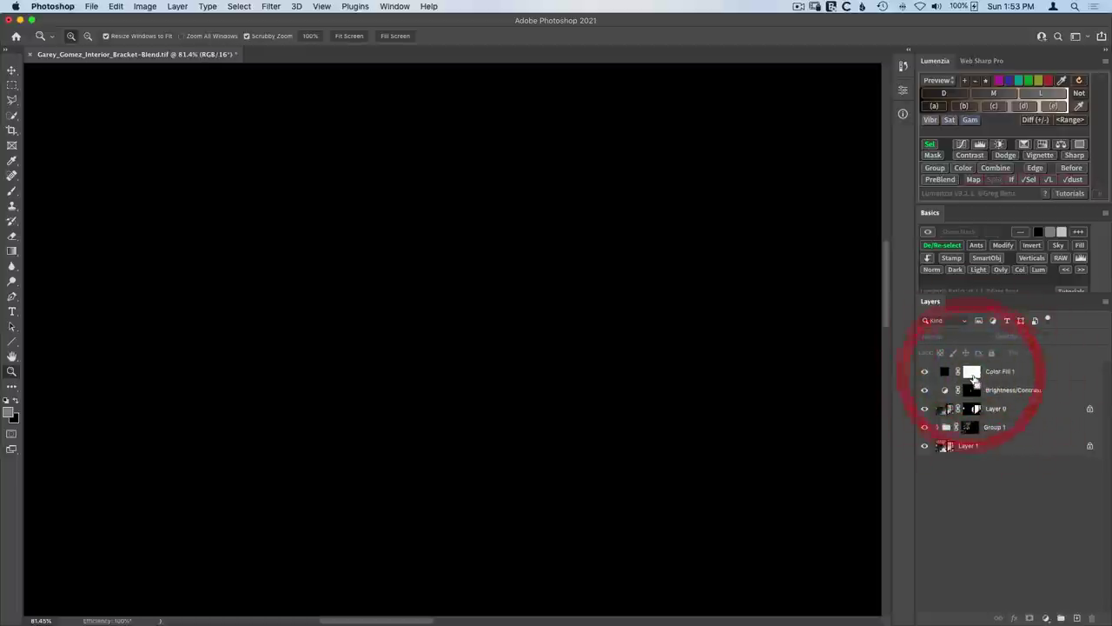
{"action": "left_click", "coordinate": [973, 373]}
{"action": "key", "text": "super+i"}
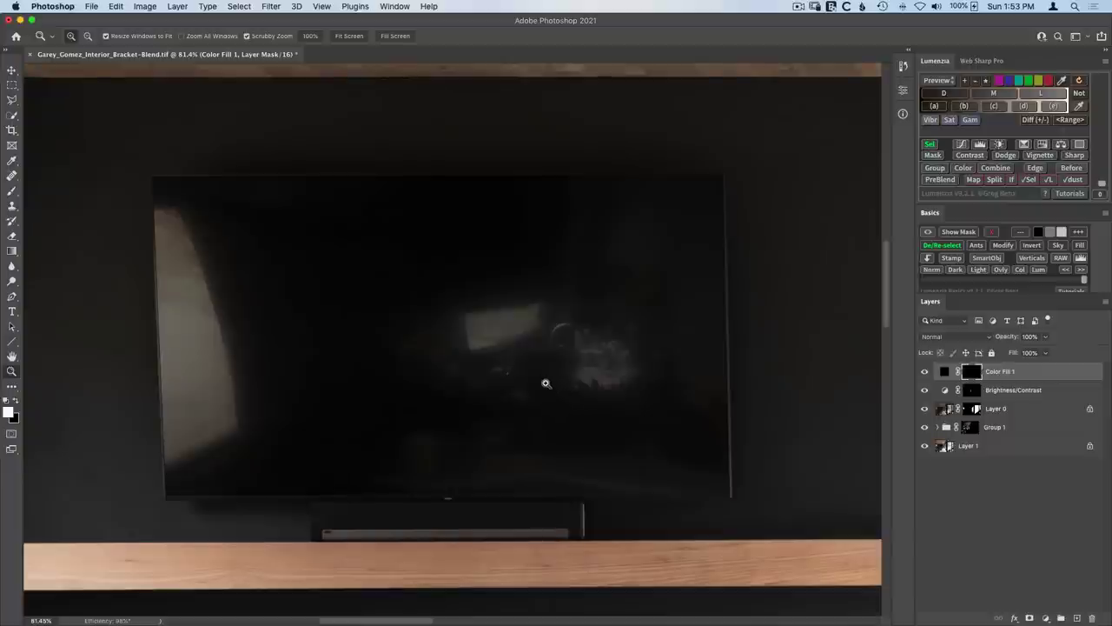
- Outline the television screen corner to corner with the Polygonal Lasso and close it into a selection
{"action": "left_click", "coordinate": [12, 101]}
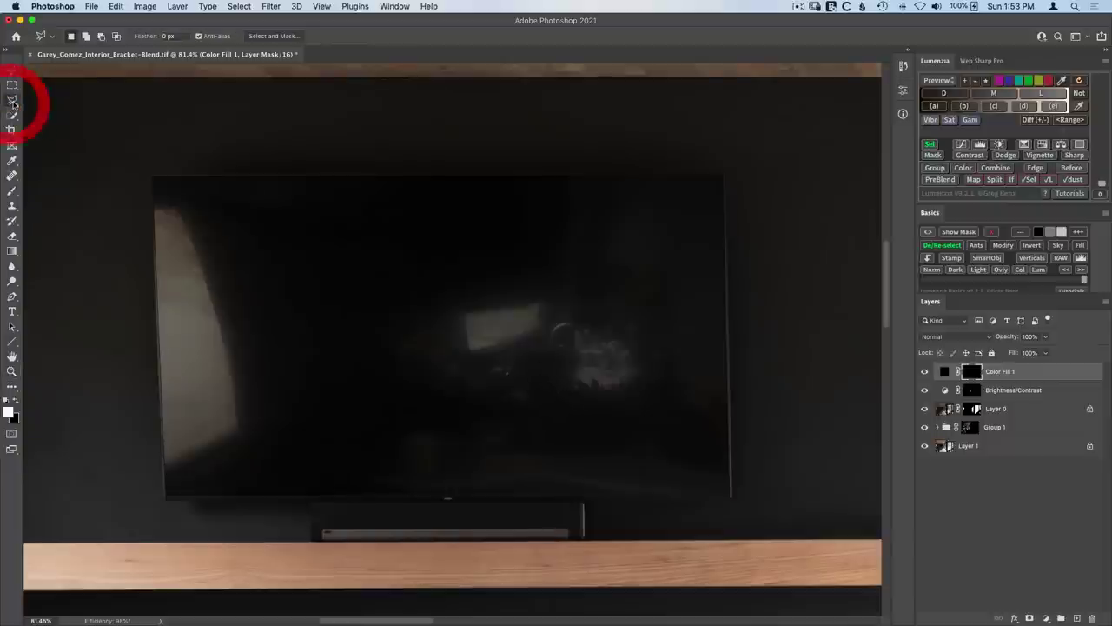
{"action": "left_click", "coordinate": [42, 100]}
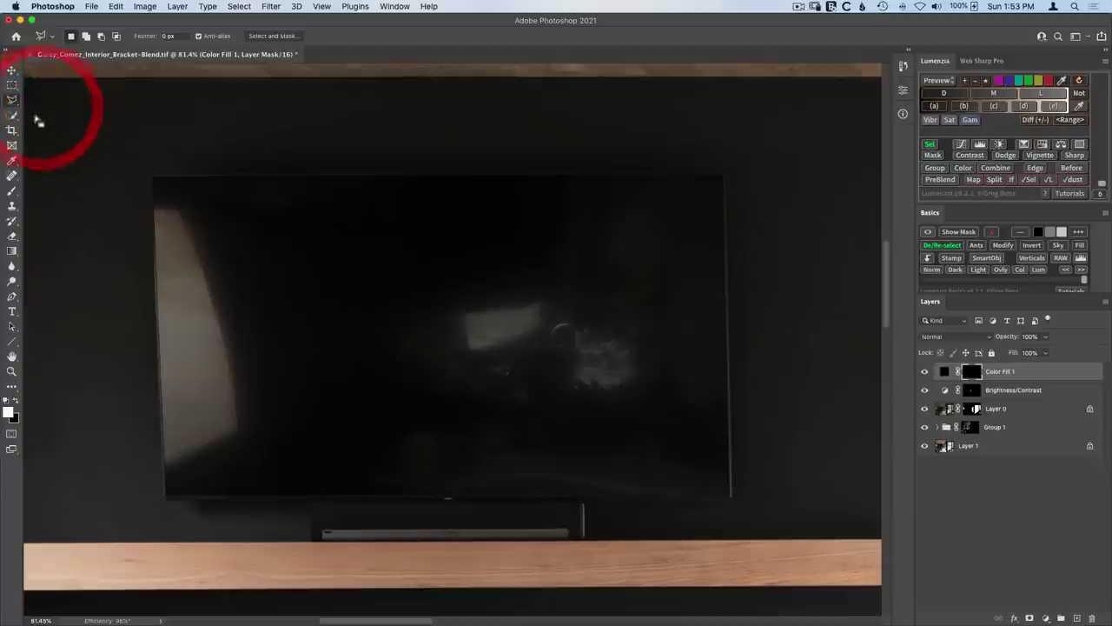
{"action": "key", "text": "z"}
{"action": "left_click_drag", "start_coordinate": [141, 174], "coordinate": [316, 295]}
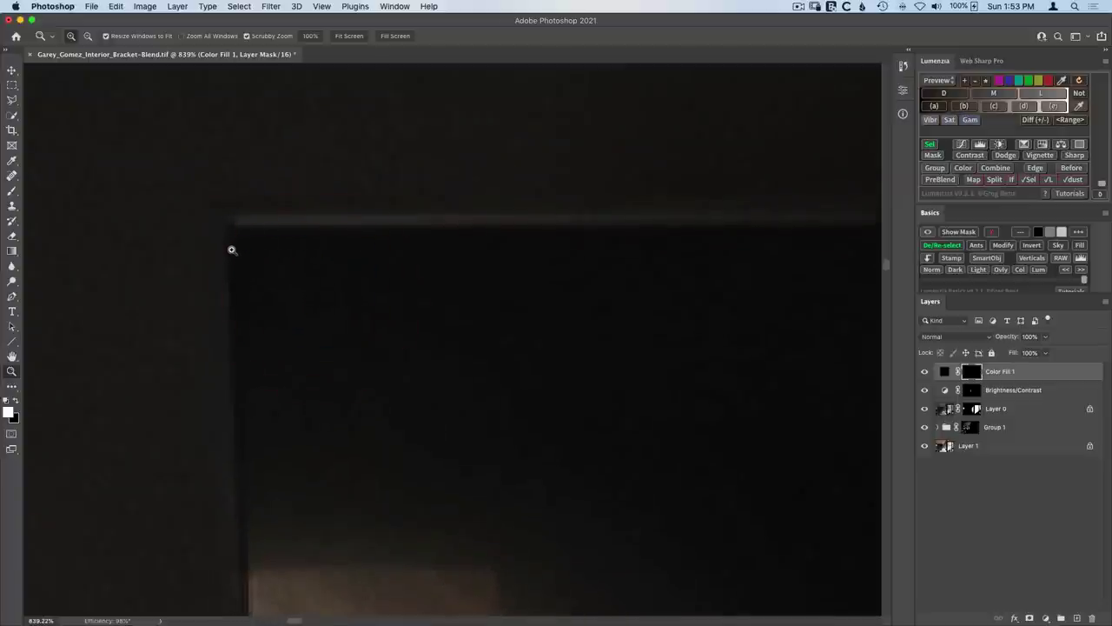
{"action": "key", "text": "l"}
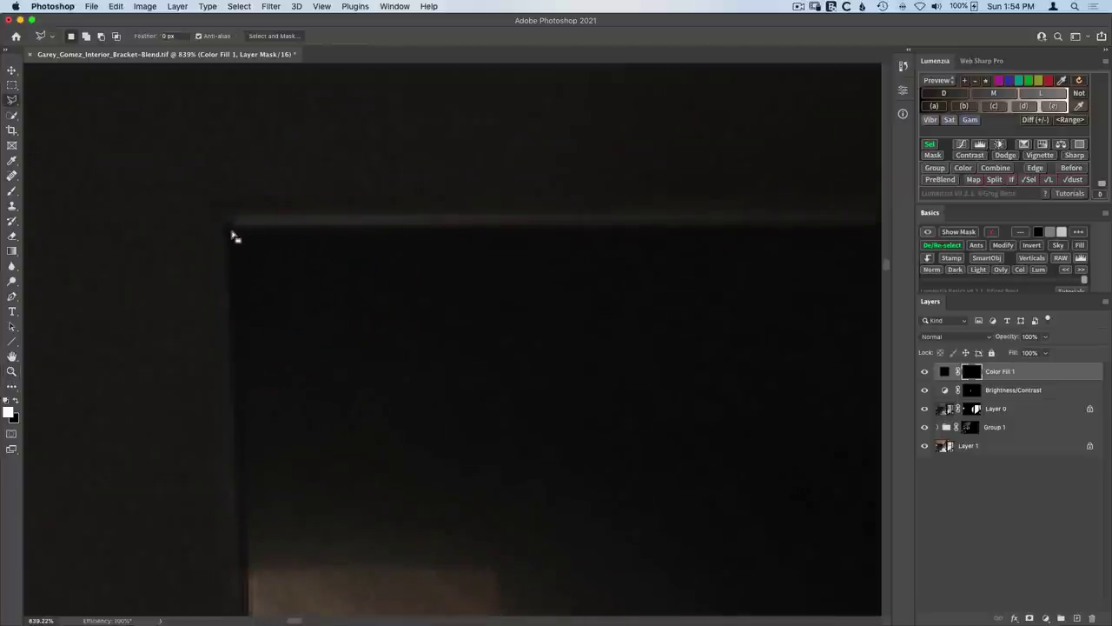
{"action": "left_click", "coordinate": [232, 231]}
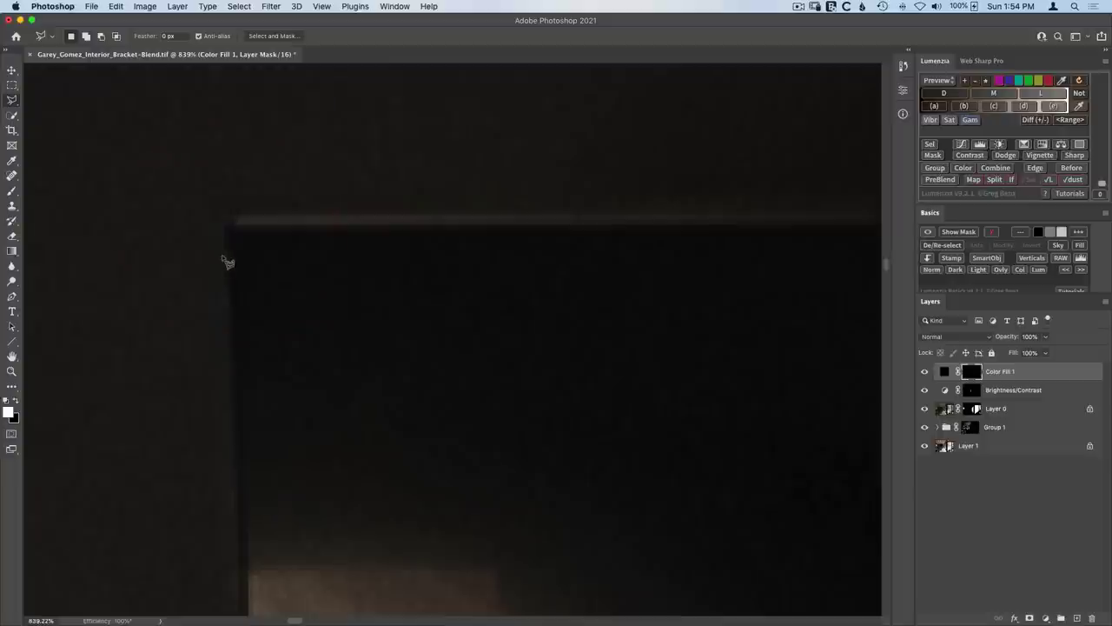
{"action": "left_click", "coordinate": [233, 234]}
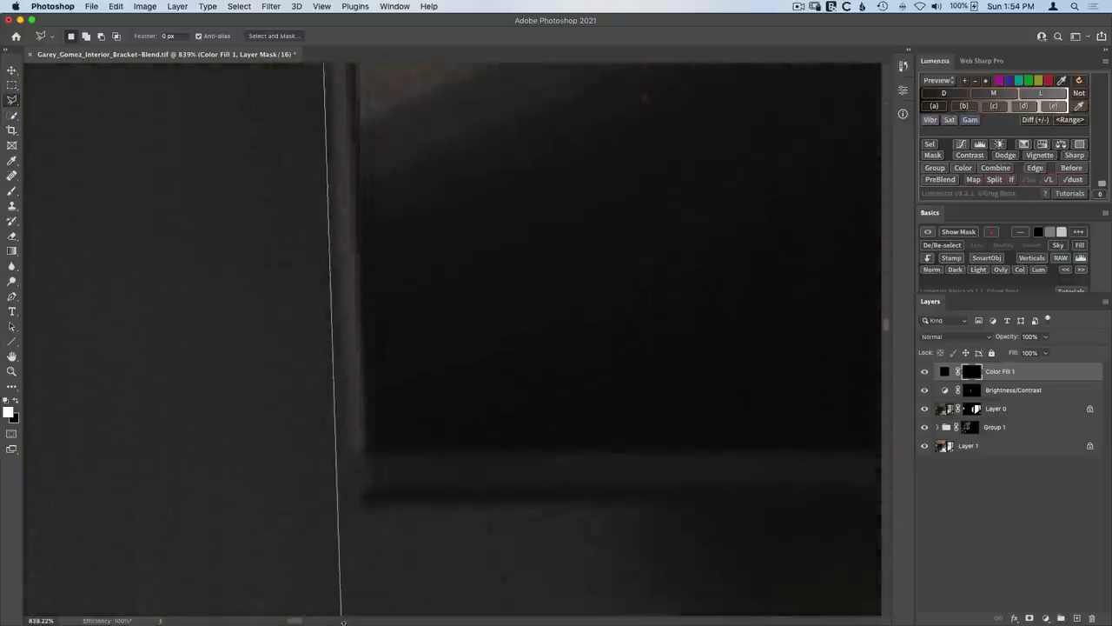
{"action": "left_click", "coordinate": [372, 426]}
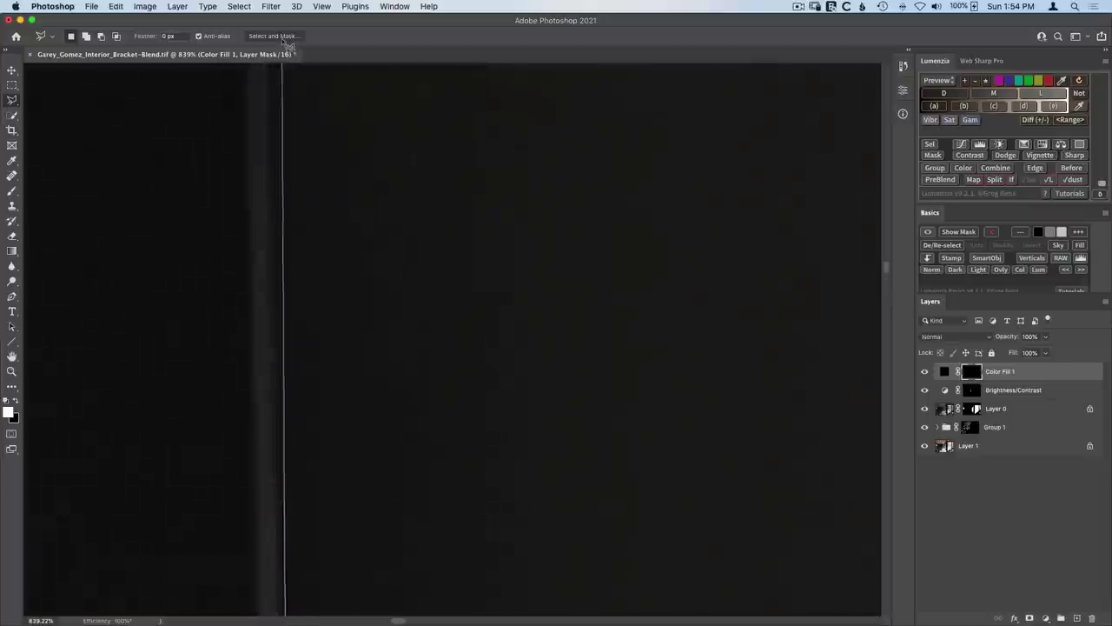
{"action": "left_click", "coordinate": [244, 373]}
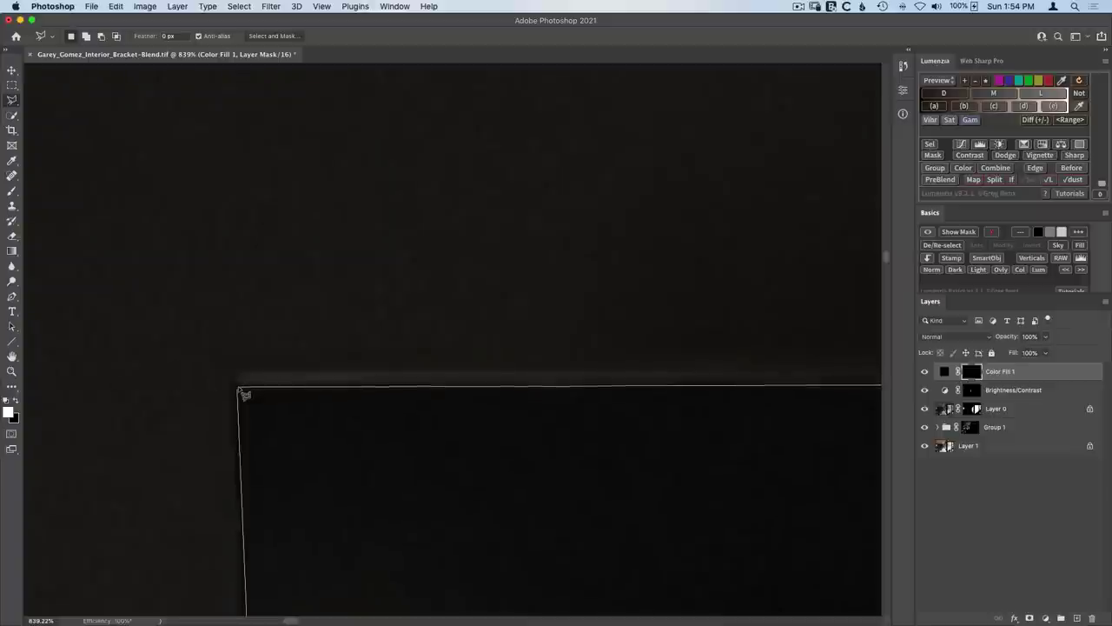
{"action": "left_click", "coordinate": [237, 387]}
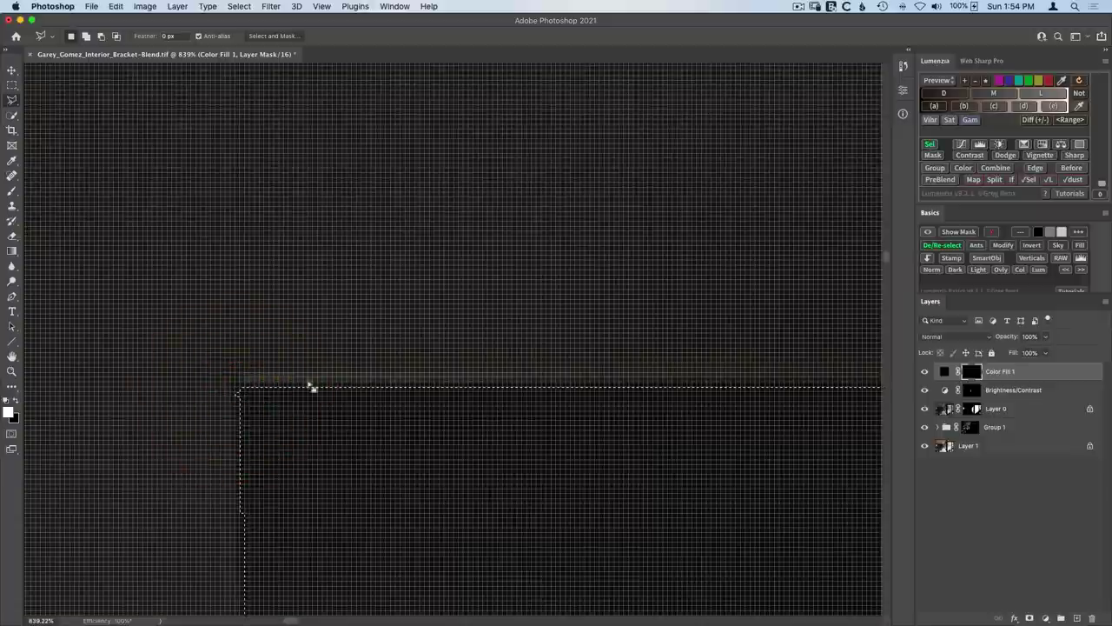
- Paint white inside the television selection on the black fill's mask with a 300 px brush at 10% flow, covering the screen reflections
{"action": "key", "text": "super+0"}
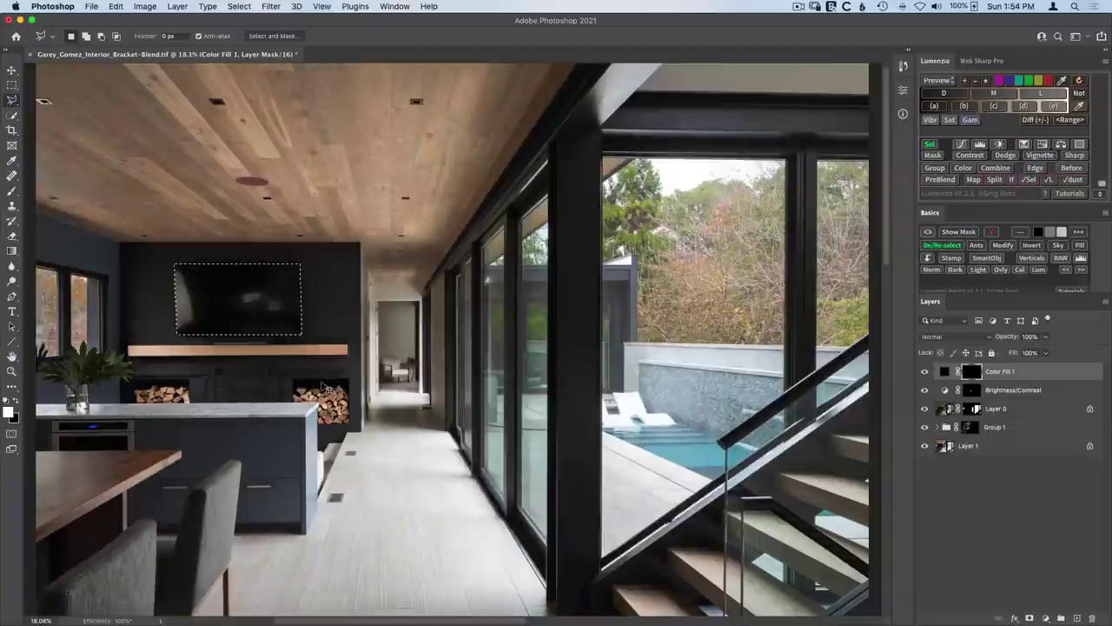
{"action": "key", "text": "b"}
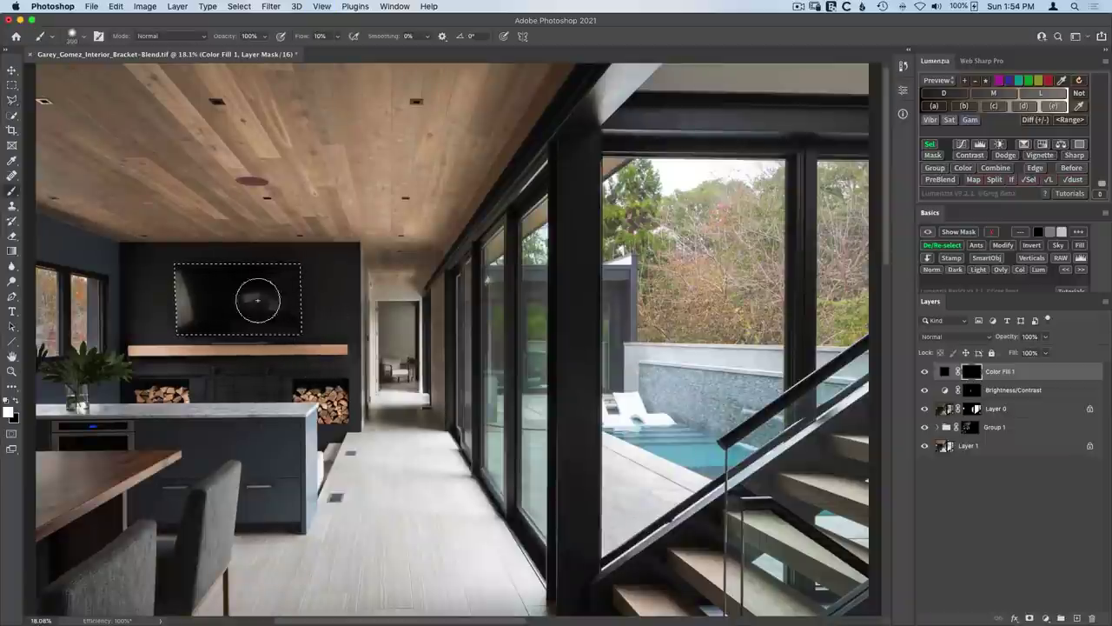
{"action": "left_click_drag", "start_coordinate": [257, 300], "coordinate": [244, 307]}
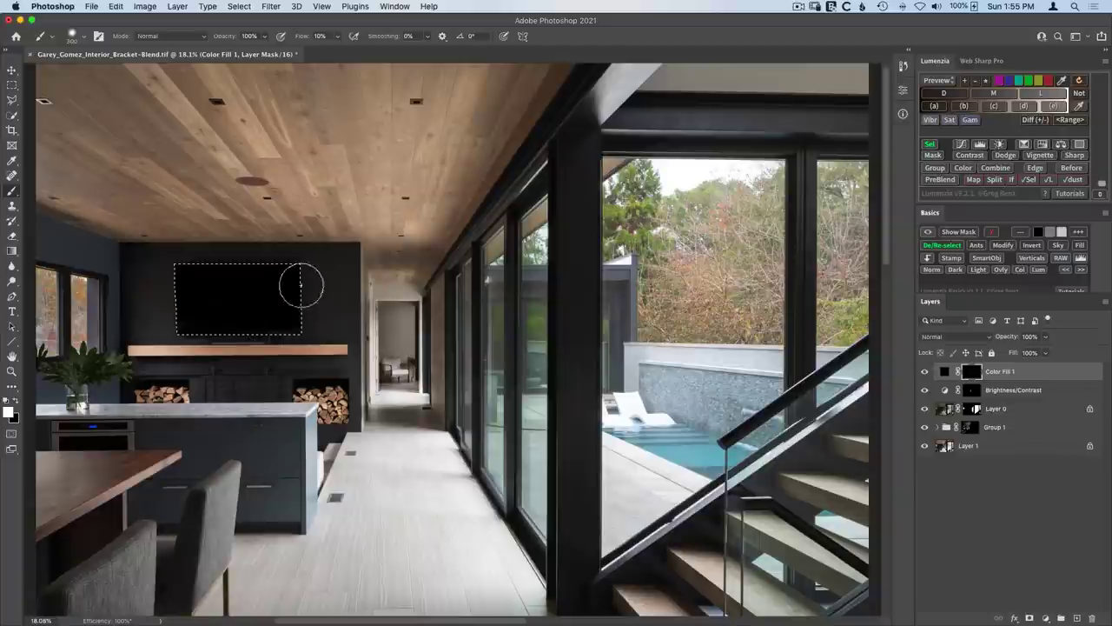
- Paint more white on the black fill's mask along the television screen's left and upper edges to cover the remaining reflections
{"action": "key", "text": "z"}
{"action": "left_click_drag", "start_coordinate": [191, 311], "coordinate": [258, 339]}
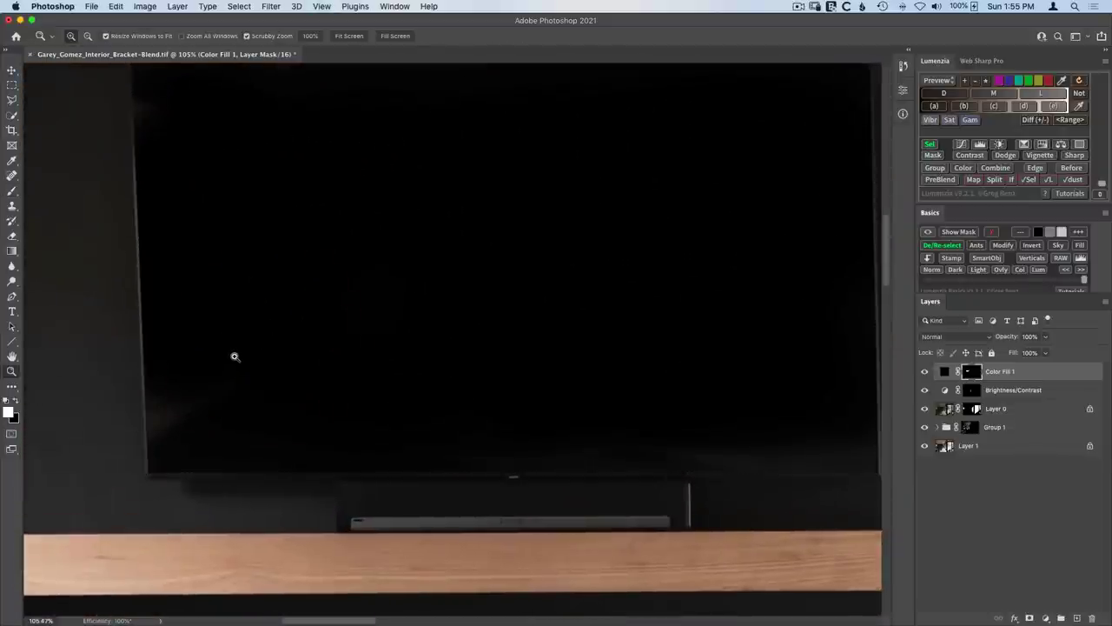
{"action": "key", "text": "b"}
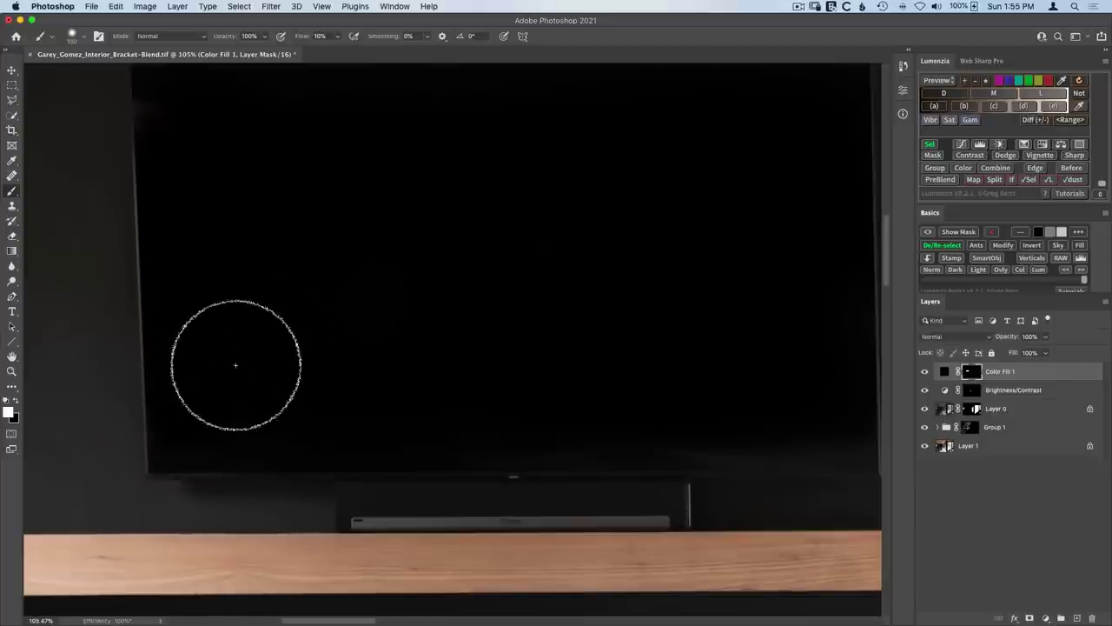
{"action": "left_click_drag", "start_coordinate": [311, 312], "coordinate": [332, 401]}
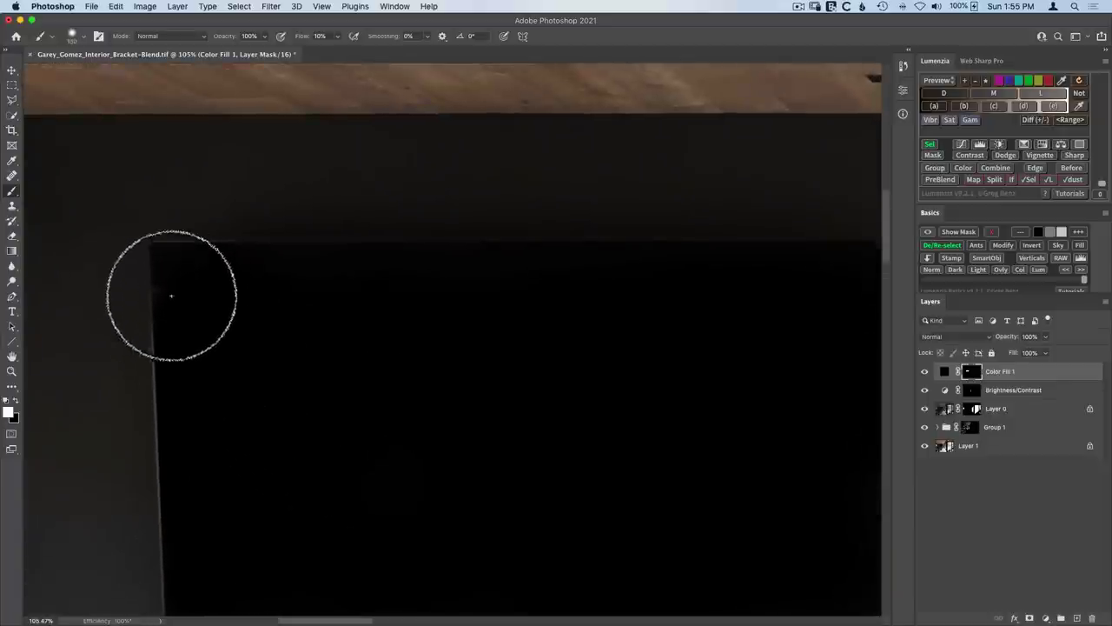
{"action": "left_click_drag", "start_coordinate": [295, 330], "coordinate": [626, 256]}
{"action": "left_click_drag", "start_coordinate": [509, 248], "coordinate": [524, 426]}
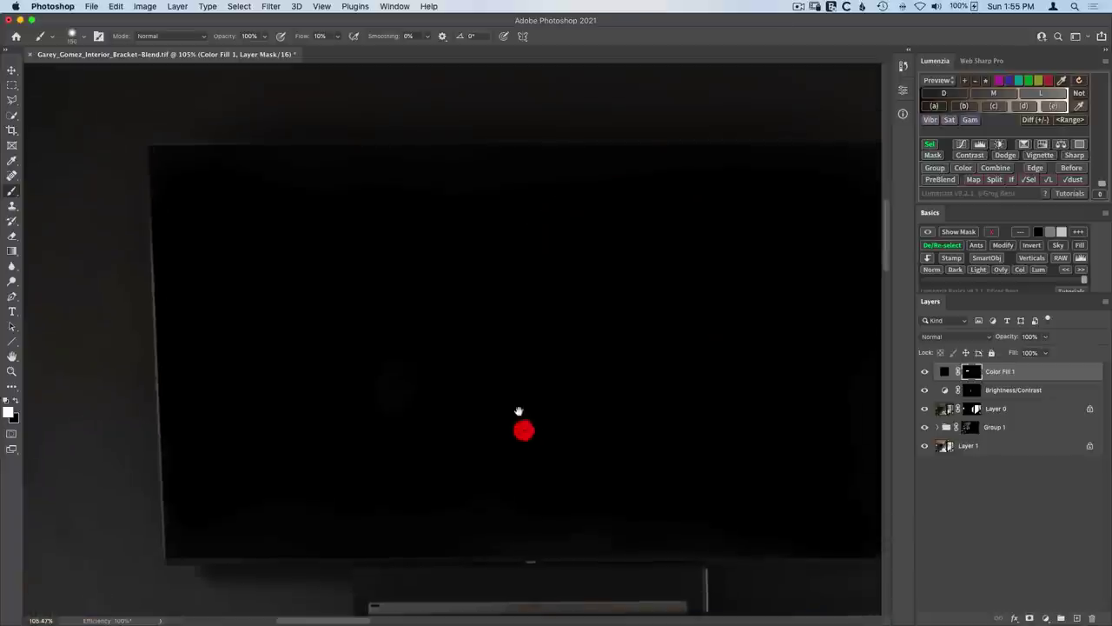
{"action": "scroll", "coordinate": [497, 393], "scroll_direction": "down", "scroll_amount": 3}
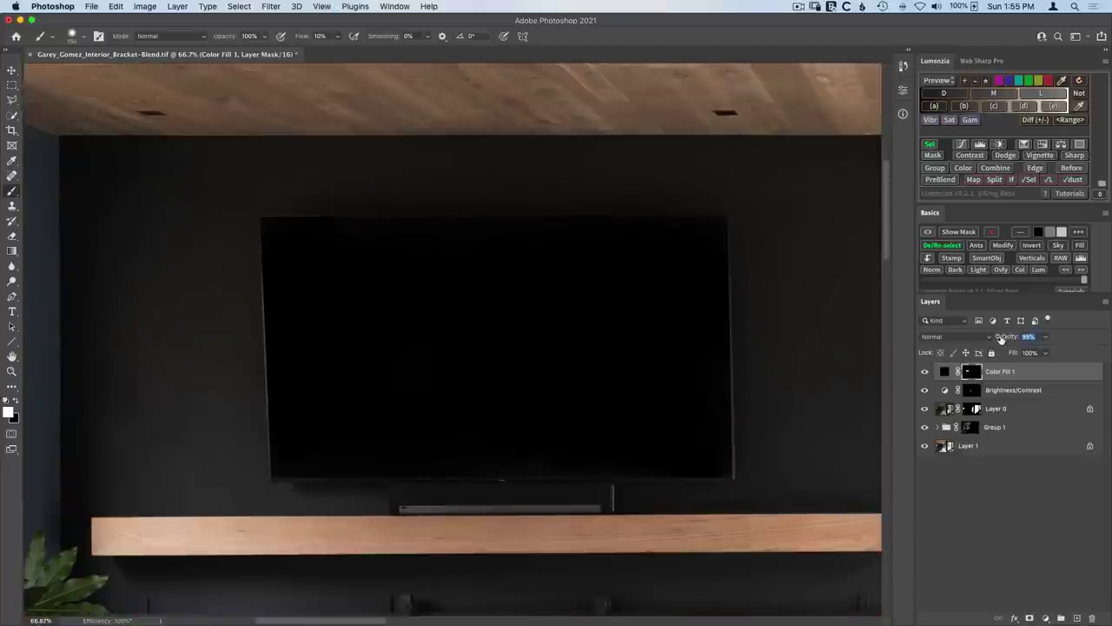
- Lower the black fill layer's opacity to 84% and compare the television with the fill hidden and shown
{"action": "left_click_drag", "start_coordinate": [1001, 339], "coordinate": [997, 339]}
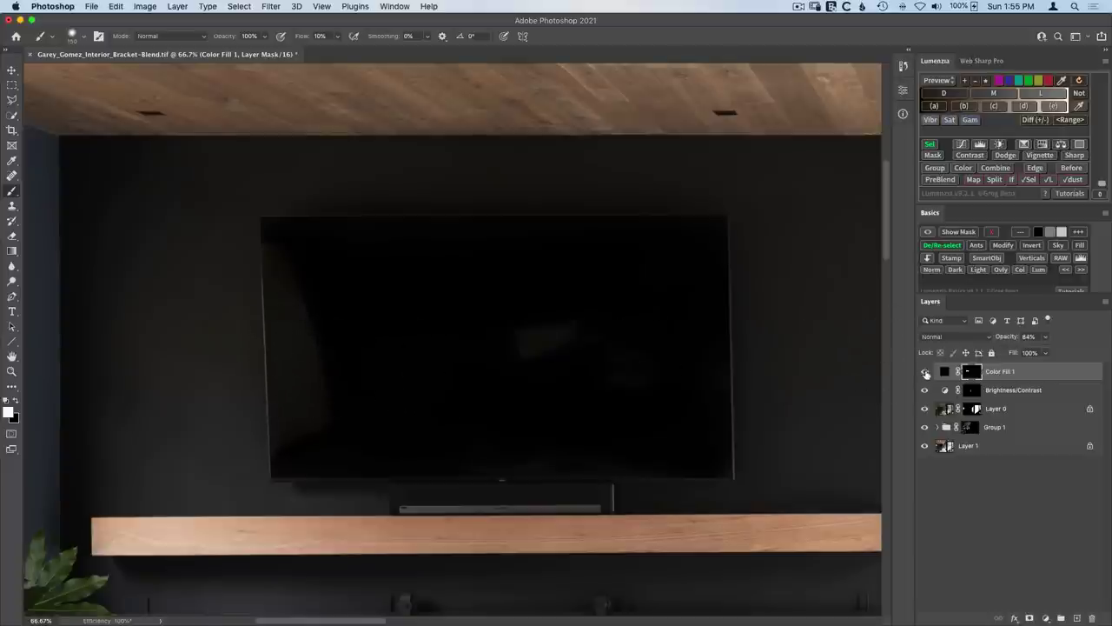
{"action": "left_click", "coordinate": [924, 372]}
{"action": "left_click", "coordinate": [924, 372]}
{"action": "left_click", "coordinate": [925, 372]}
{"action": "left_click", "coordinate": [924, 372]}
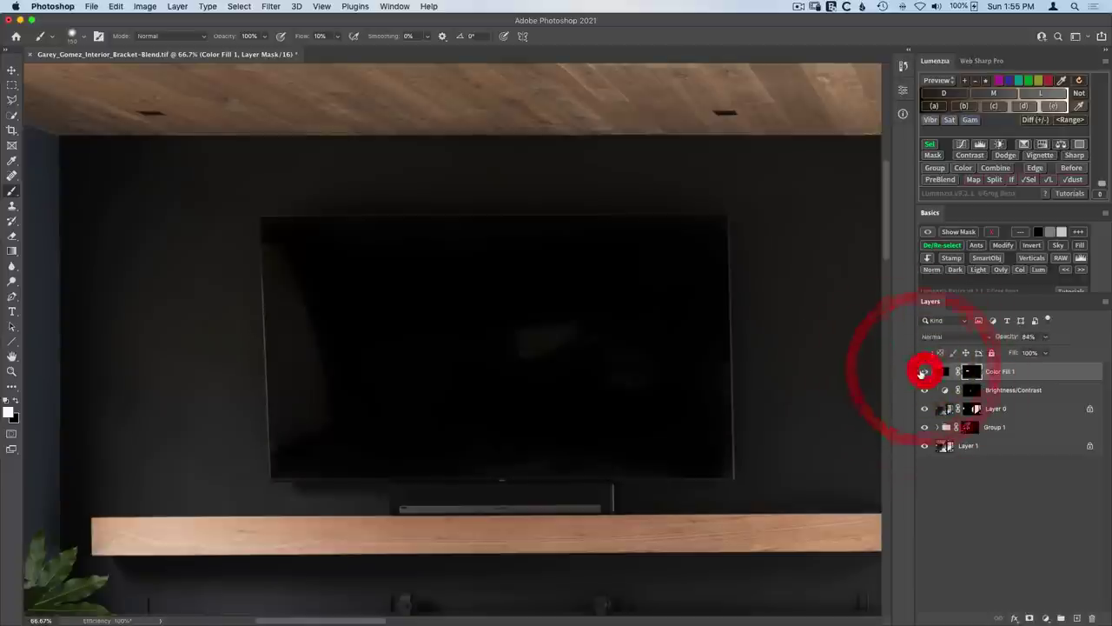
- Outline the blue display on the kitchen island's oven with the Polygonal Lasso and close it into a selection
{"action": "mouse_move", "coordinate": [516, 446]}
{"action": "left_mouse_down"}
{"action": "mouse_move", "coordinate": [486, 176]}
{"action": "mouse_move", "coordinate": [467, 166]}
{"action": "left_mouse_up"}
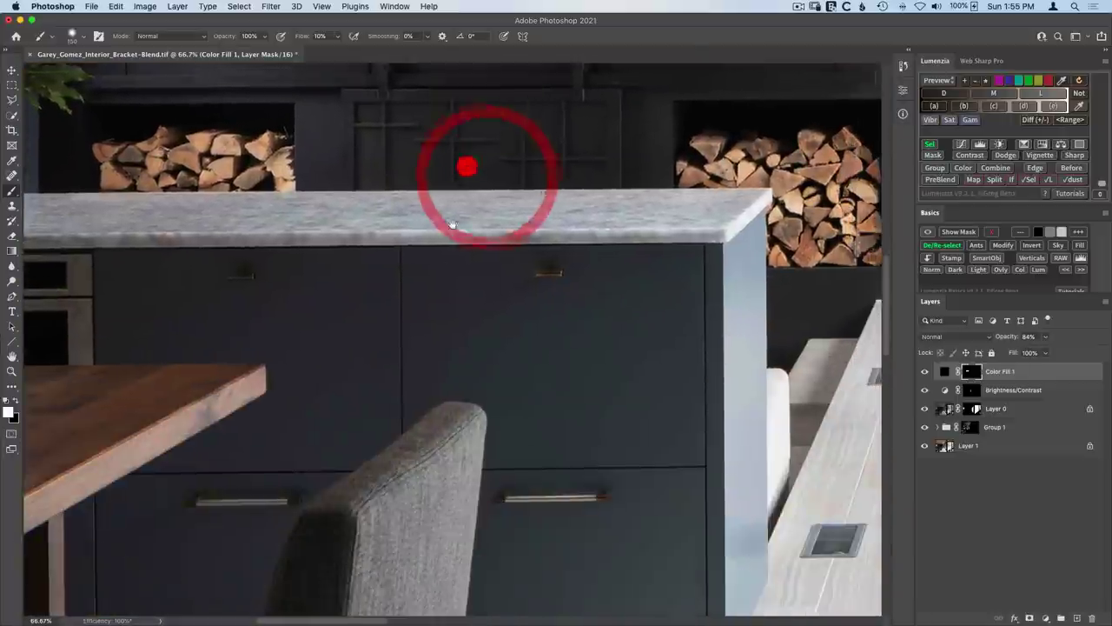
{"action": "scroll", "coordinate": [452, 225], "scroll_direction": "left", "scroll_amount": 10}
{"action": "key", "text": "z"}
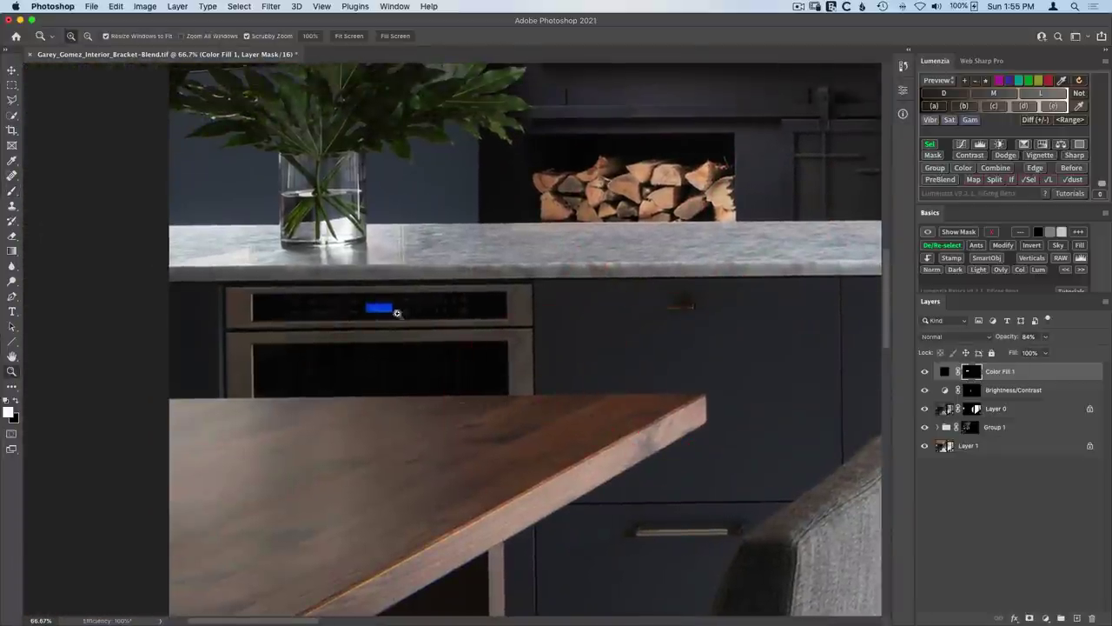
{"action": "left_click_drag", "start_coordinate": [396, 313], "coordinate": [461, 369]}
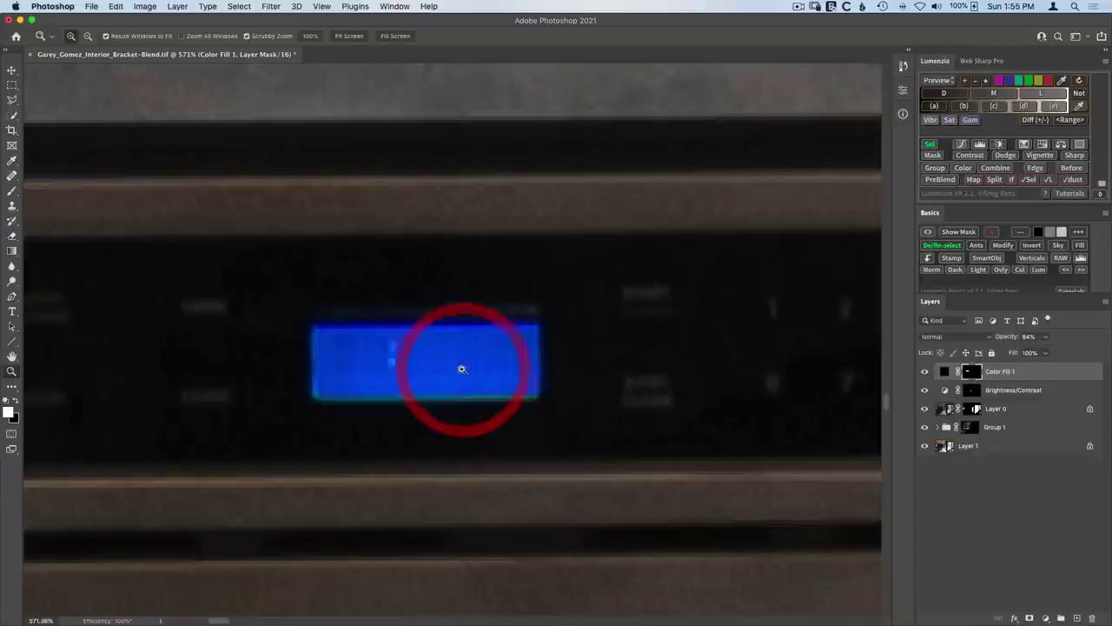
{"action": "key", "text": "l"}
{"action": "left_click", "coordinate": [294, 313]}
{"action": "left_click", "coordinate": [293, 415]}
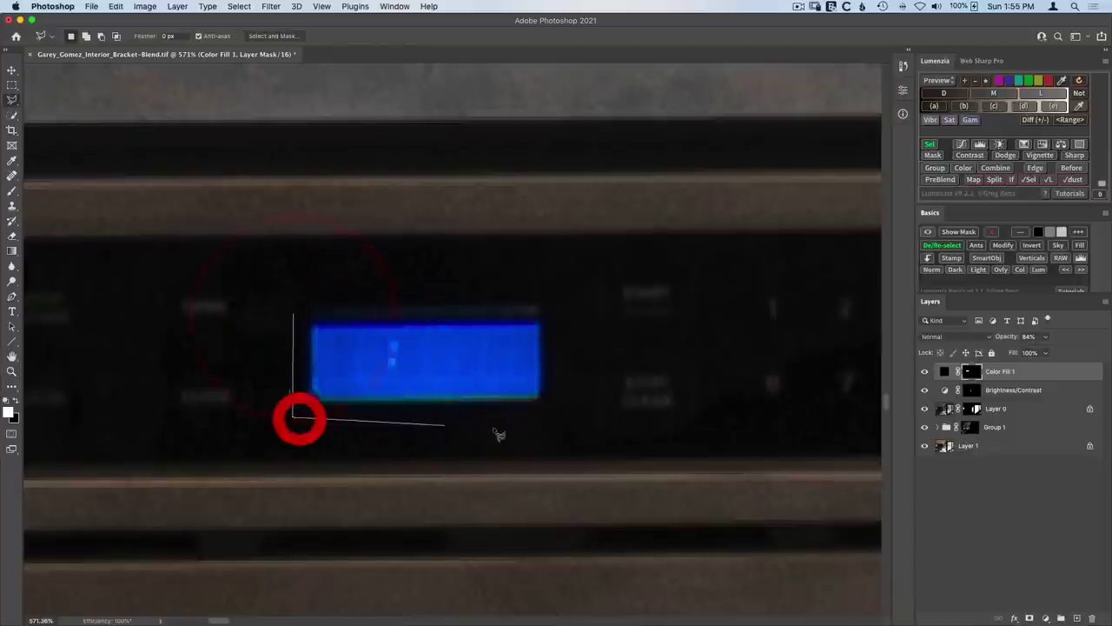
{"action": "left_click", "coordinate": [560, 405]}
{"action": "left_click", "coordinate": [559, 283]}
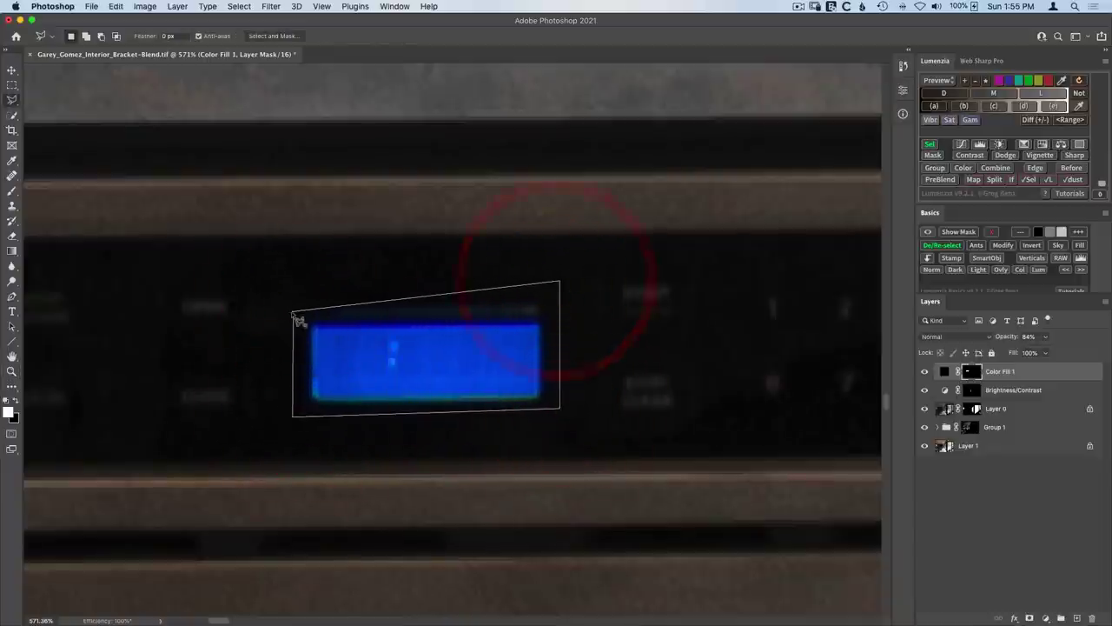
{"action": "left_click", "coordinate": [294, 312]}
- Hide the selection outline and paint white on the black fill's mask over the oven's blue display with a much smaller brush
{"action": "key", "text": "b"}
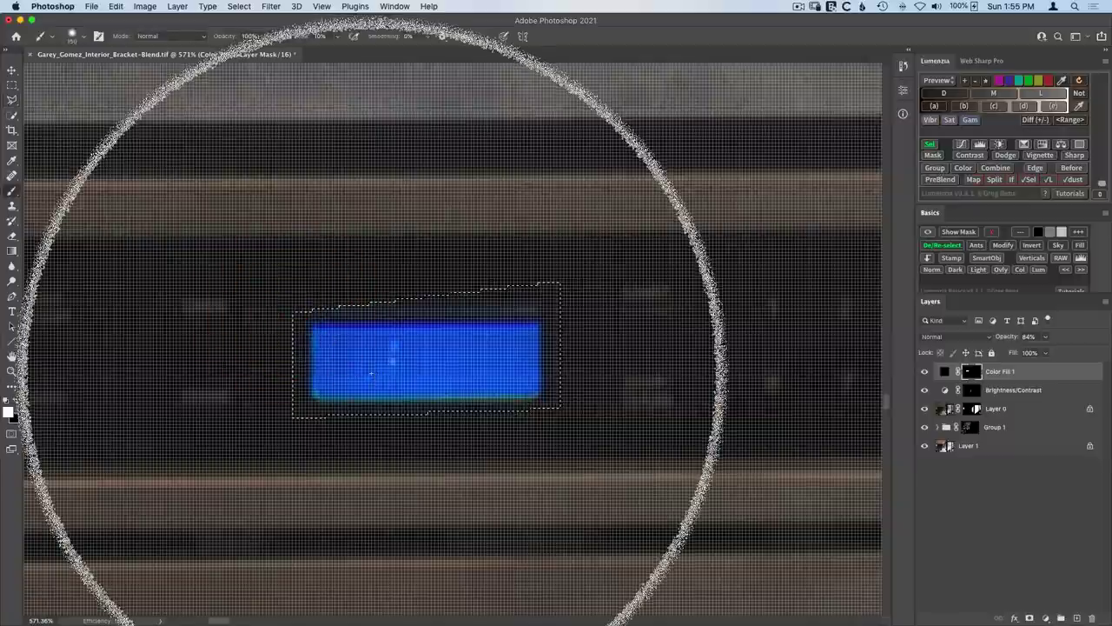
{"action": "key", "text": "ctrl+h"}
{"action": "key", "text": "bracketleft"}
{"action": "key", "text": "bracketleft"}
{"action": "key", "text": "bracketleft"}
{"action": "key", "text": "bracketleft"}
{"action": "key", "text": "bracketleft"}
{"action": "key", "text": "bracketleft"}
{"action": "key", "text": "bracketleft"}
{"action": "key", "text": "bracketleft"}
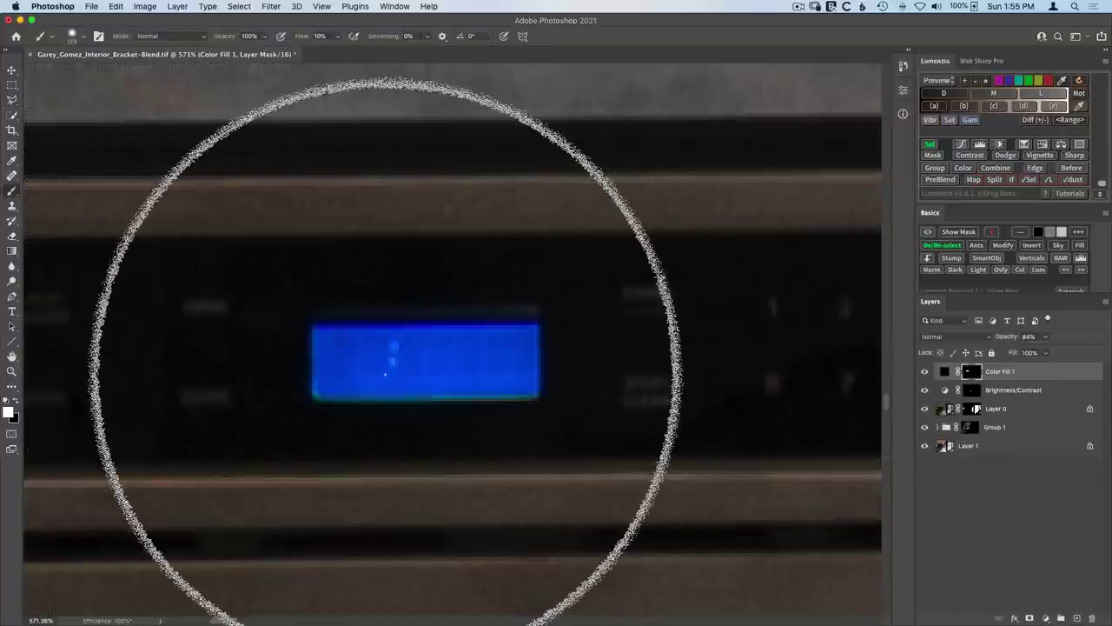
{"action": "key", "text": "bracketleft"}
{"action": "key", "text": "bracketleft"}
{"action": "key", "text": "bracketleft"}
{"action": "key", "text": "bracketleft"}
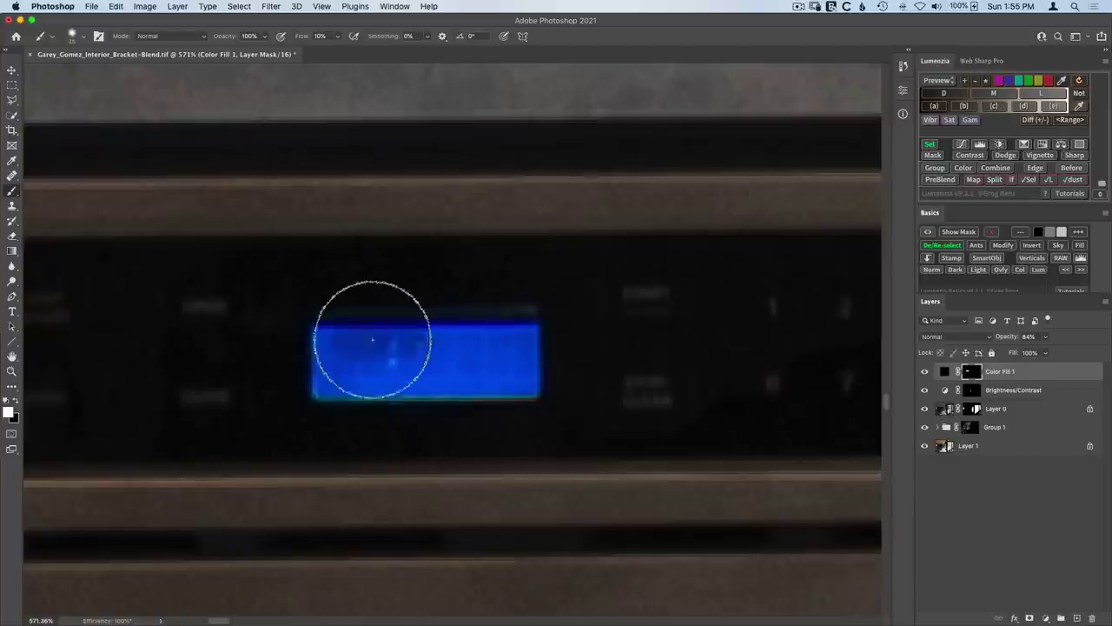
{"action": "mouse_move", "coordinate": [373, 340]}
{"action": "left_mouse_down"}
{"action": "mouse_move", "coordinate": [413, 336]}
{"action": "mouse_move", "coordinate": [381, 336]}
{"action": "mouse_move", "coordinate": [338, 379]}
{"action": "mouse_move", "coordinate": [475, 376]}
{"action": "mouse_move", "coordinate": [406, 382]}
{"action": "mouse_move", "coordinate": [483, 345]}
{"action": "mouse_move", "coordinate": [472, 322]}
{"action": "mouse_move", "coordinate": [365, 340]}
{"action": "mouse_move", "coordinate": [383, 326]}
{"action": "mouse_move", "coordinate": [290, 393]}
{"action": "mouse_move", "coordinate": [407, 381]}
{"action": "mouse_move", "coordinate": [553, 390]}
{"action": "mouse_move", "coordinate": [452, 408]}
{"action": "mouse_move", "coordinate": [473, 351]}
{"action": "mouse_move", "coordinate": [537, 311]}
{"action": "mouse_move", "coordinate": [512, 350]}
{"action": "mouse_move", "coordinate": [433, 380]}
{"action": "mouse_move", "coordinate": [278, 369]}
{"action": "mouse_move", "coordinate": [323, 347]}
{"action": "mouse_move", "coordinate": [277, 383]}
{"action": "mouse_move", "coordinate": [307, 402]}
{"action": "mouse_move", "coordinate": [430, 390]}
{"action": "mouse_move", "coordinate": [534, 397]}
{"action": "mouse_move", "coordinate": [521, 352]}
{"action": "mouse_move", "coordinate": [335, 332]}
{"action": "mouse_move", "coordinate": [292, 384]}
{"action": "mouse_move", "coordinate": [302, 391]}
{"action": "mouse_move", "coordinate": [360, 341]}
{"action": "mouse_move", "coordinate": [550, 339]}
{"action": "mouse_move", "coordinate": [517, 394]}
{"action": "mouse_move", "coordinate": [521, 337]}
{"action": "mouse_move", "coordinate": [323, 353]}
{"action": "mouse_move", "coordinate": [374, 385]}
{"action": "mouse_move", "coordinate": [393, 421]}
{"action": "left_mouse_up"}
- View the whole image and compare it with the black fill layer hidden and shown
{"action": "key", "text": "super+0"}
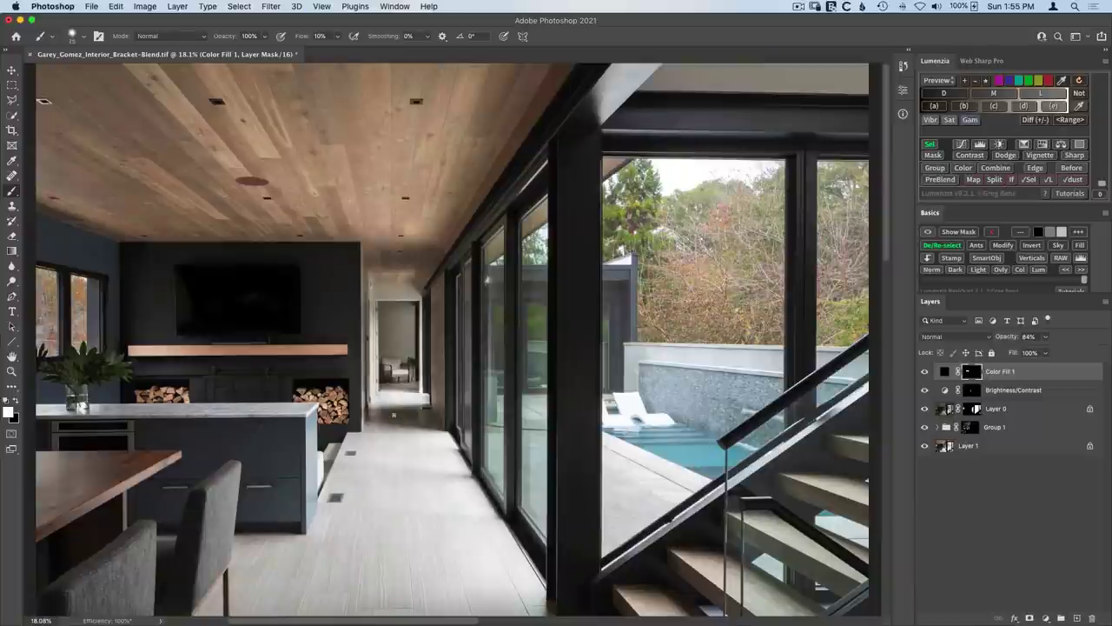
{"action": "key", "text": "super+minus"}
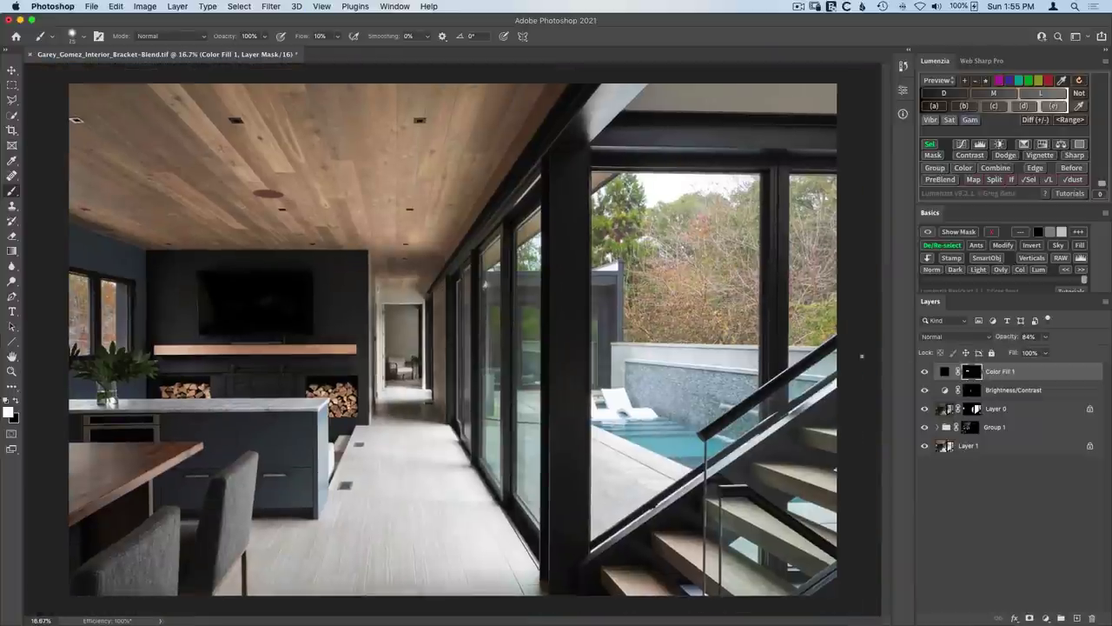
{"action": "left_click", "coordinate": [926, 373]}
{"action": "left_click", "coordinate": [925, 373]}
{"action": "left_click", "coordinate": [926, 373]}
{"action": "left_click", "coordinate": [926, 373]}
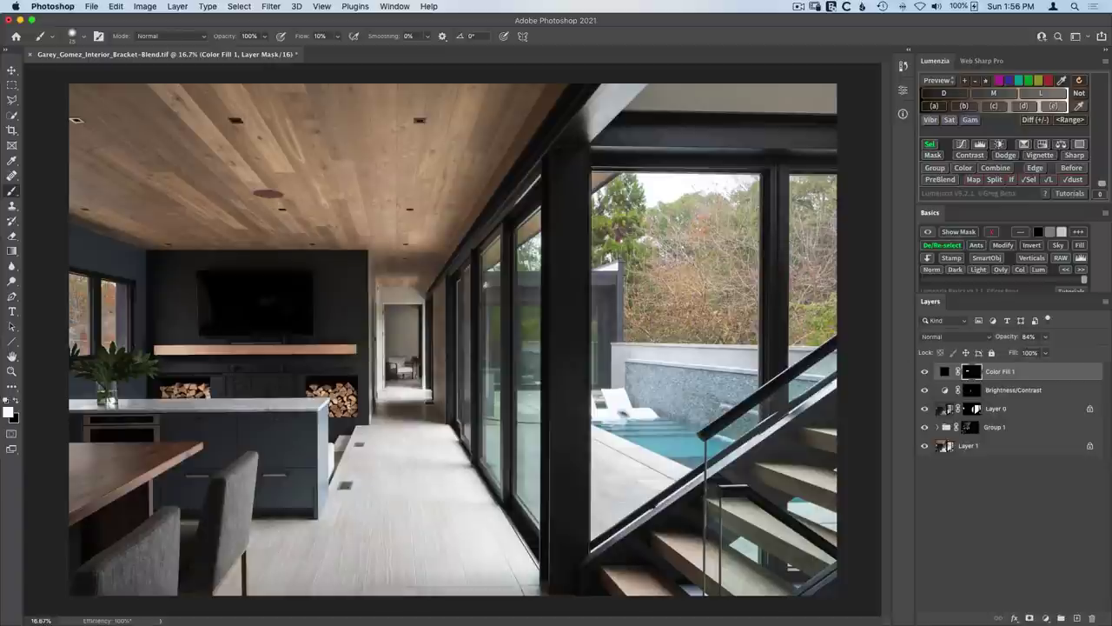
- Outline both small floor vents beside the kitchen island with the freehand Lasso, combining them in one selection
{"action": "key", "text": "z"}
{"action": "left_click_drag", "start_coordinate": [261, 193], "coordinate": [329, 357]}
{"action": "key", "text": "l"}
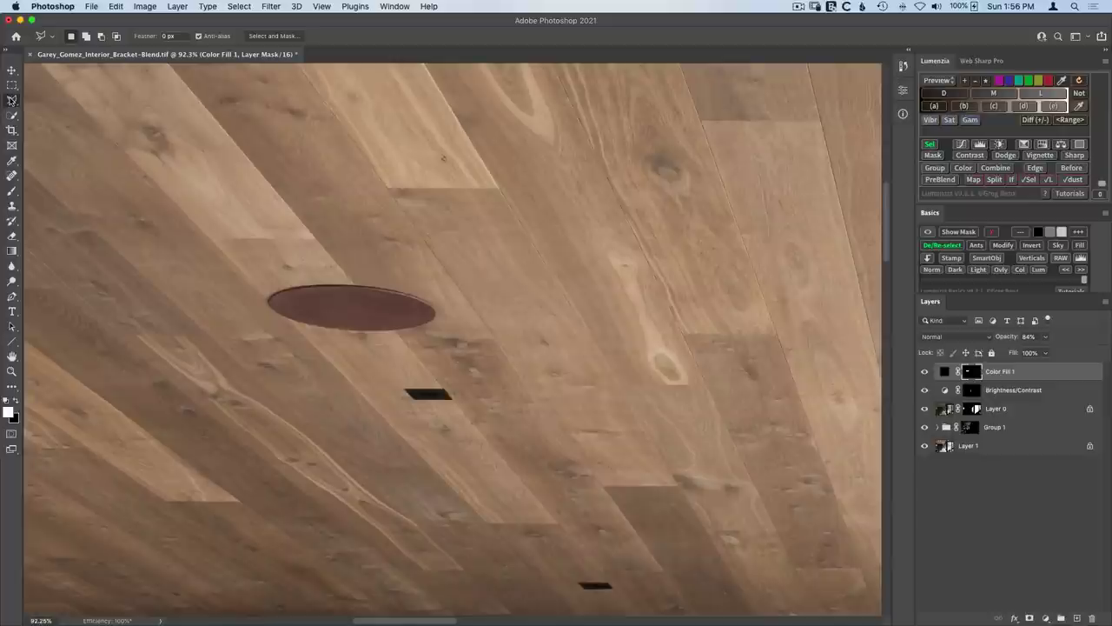
{"action": "right_click", "coordinate": [11, 100]}
{"action": "left_click", "coordinate": [52, 93]}
{"action": "scroll", "coordinate": [426, 417], "scroll_direction": "down", "scroll_amount": 15}
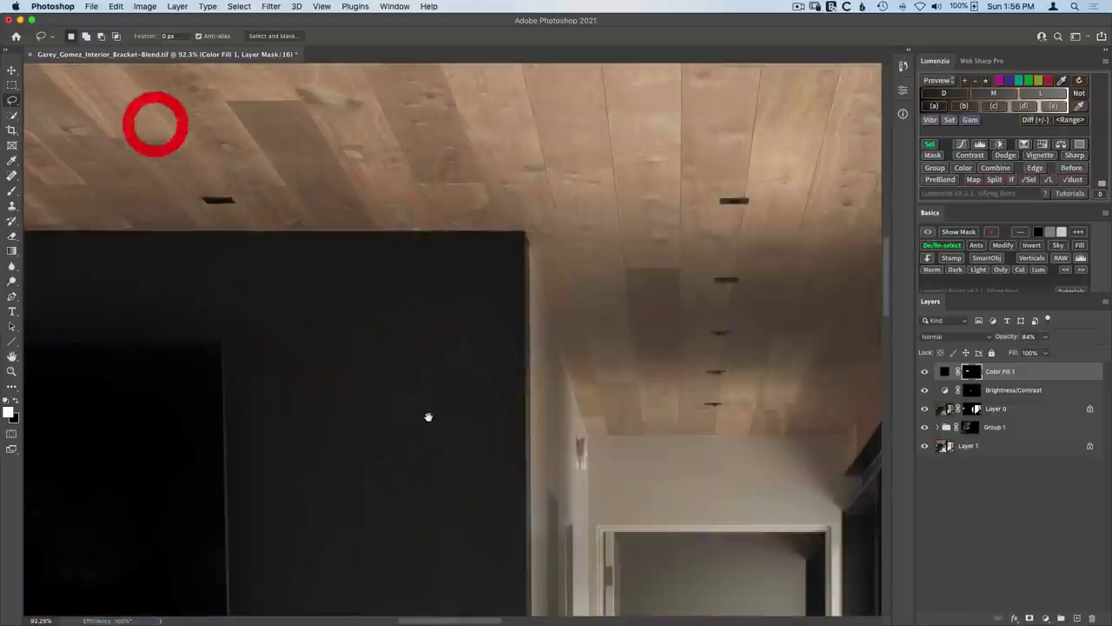
{"action": "scroll", "coordinate": [387, 401], "scroll_direction": "down", "scroll_amount": 10}
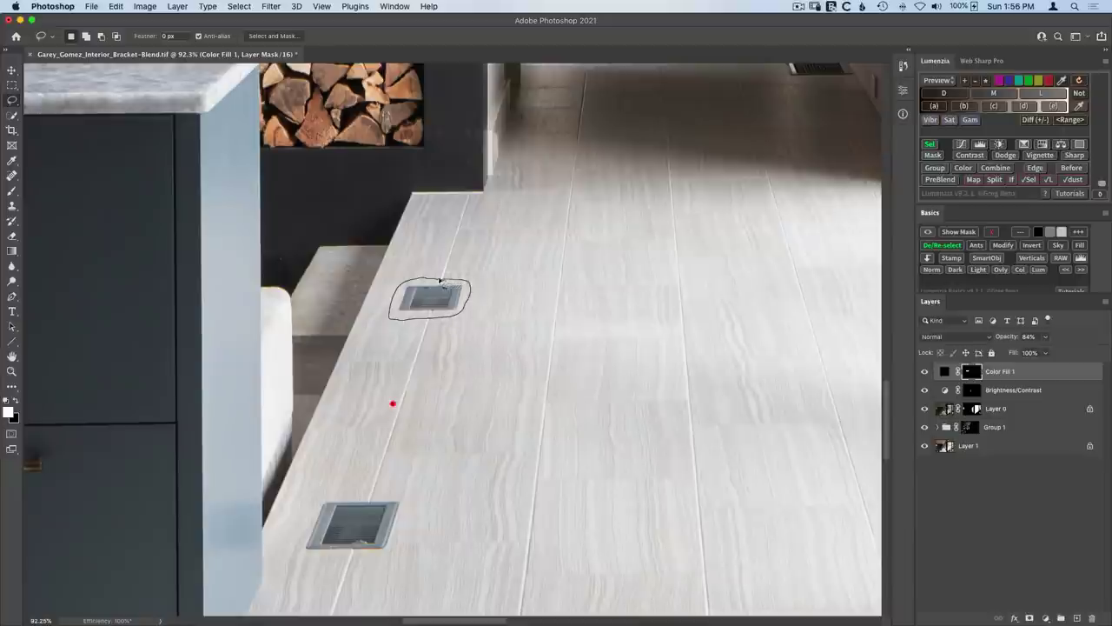
{"action": "left_click", "coordinate": [393, 403]}
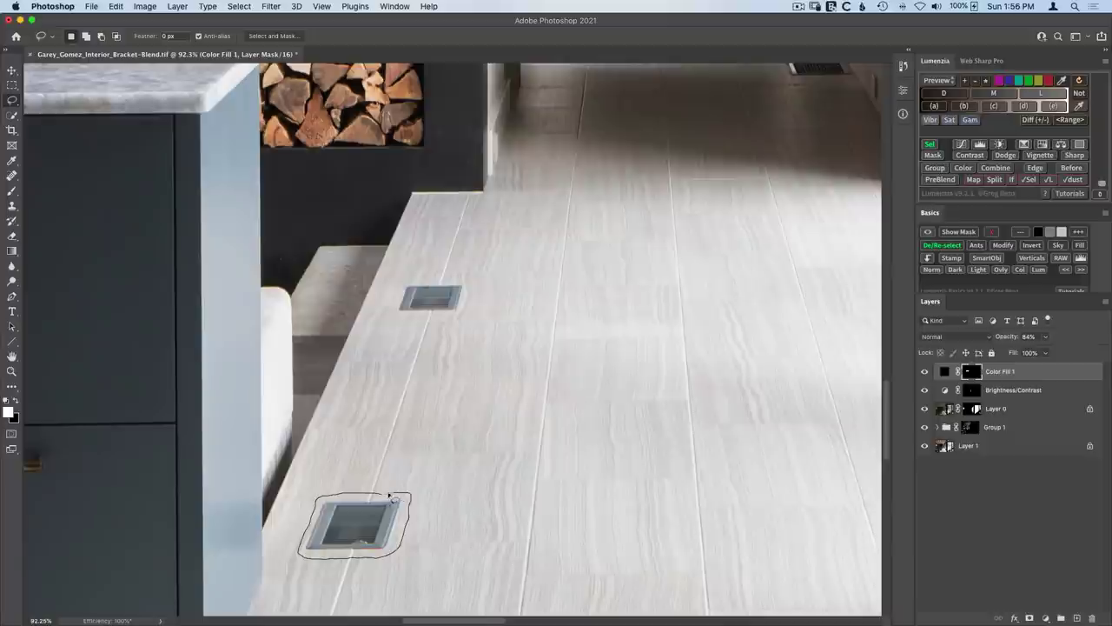
{"action": "left_click_drag", "start_coordinate": [392, 497], "coordinate": [391, 497]}
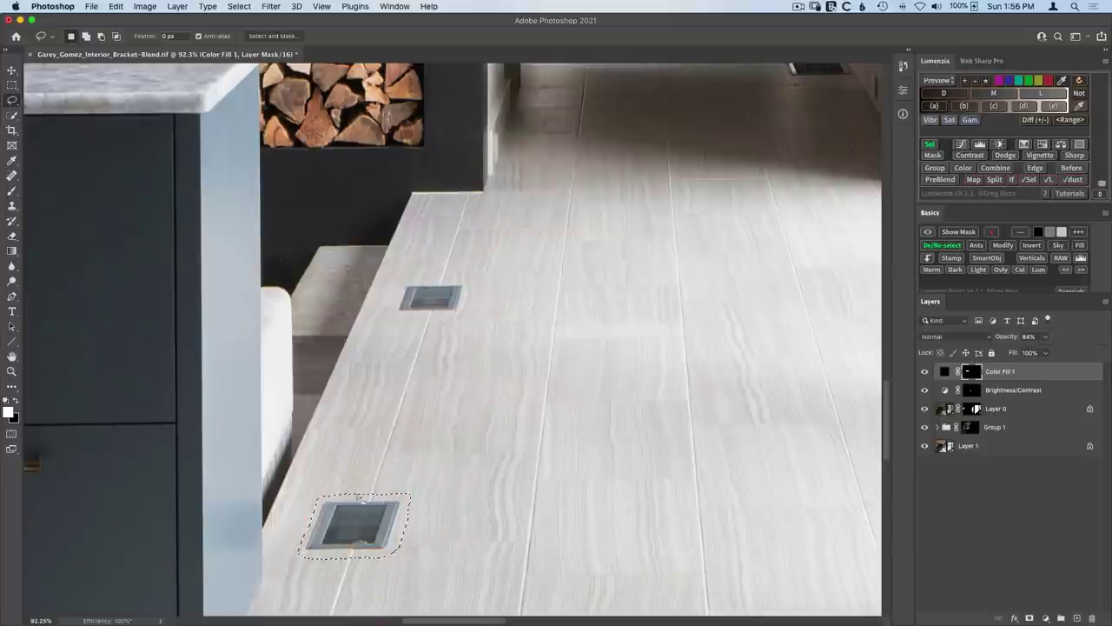
{"action": "left_click", "coordinate": [400, 290]}
{"action": "mouse_move", "coordinate": [400, 290]}
{"action": "left_mouse_down"}
{"action": "mouse_move", "coordinate": [406, 320]}
{"action": "mouse_move", "coordinate": [466, 304]}
{"action": "mouse_move", "coordinate": [451, 282]}
{"action": "mouse_move", "coordinate": [402, 289]}
{"action": "left_mouse_up"}
- Add the round speaker in the wood ceiling to the floor vent selection with the freehand Lasso
{"action": "scroll", "coordinate": [362, 312], "scroll_direction": "up", "scroll_amount": 10}
{"action": "scroll", "coordinate": [362, 312], "scroll_direction": "left", "scroll_amount": 6}
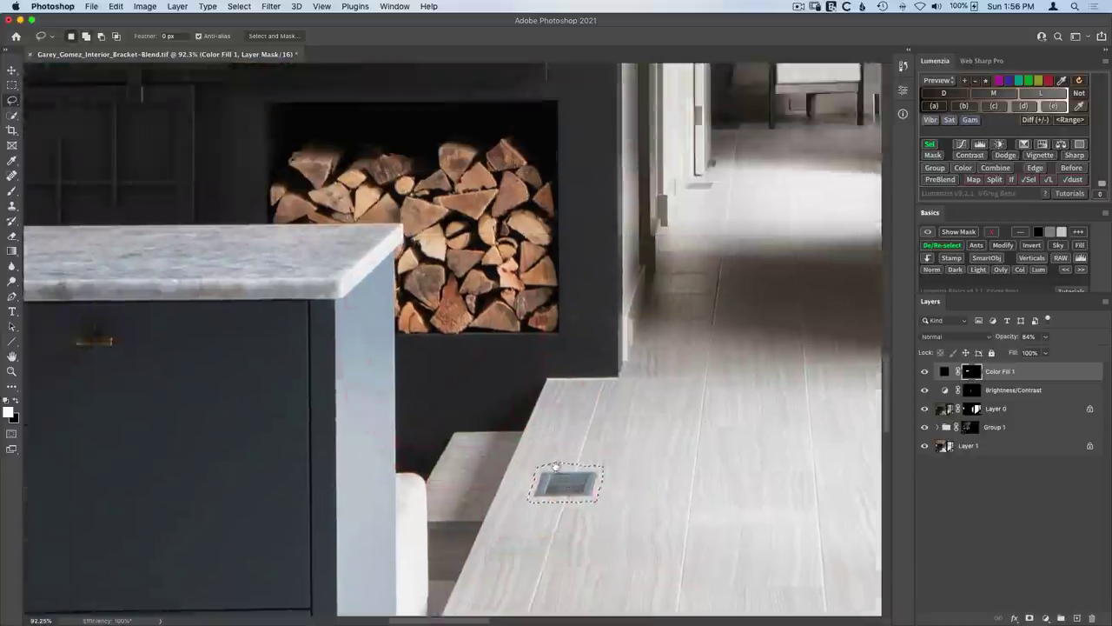
{"action": "scroll", "coordinate": [361, 312], "scroll_direction": "up", "scroll_amount": 15}
{"action": "scroll", "coordinate": [362, 311], "scroll_direction": "left", "scroll_amount": 3}
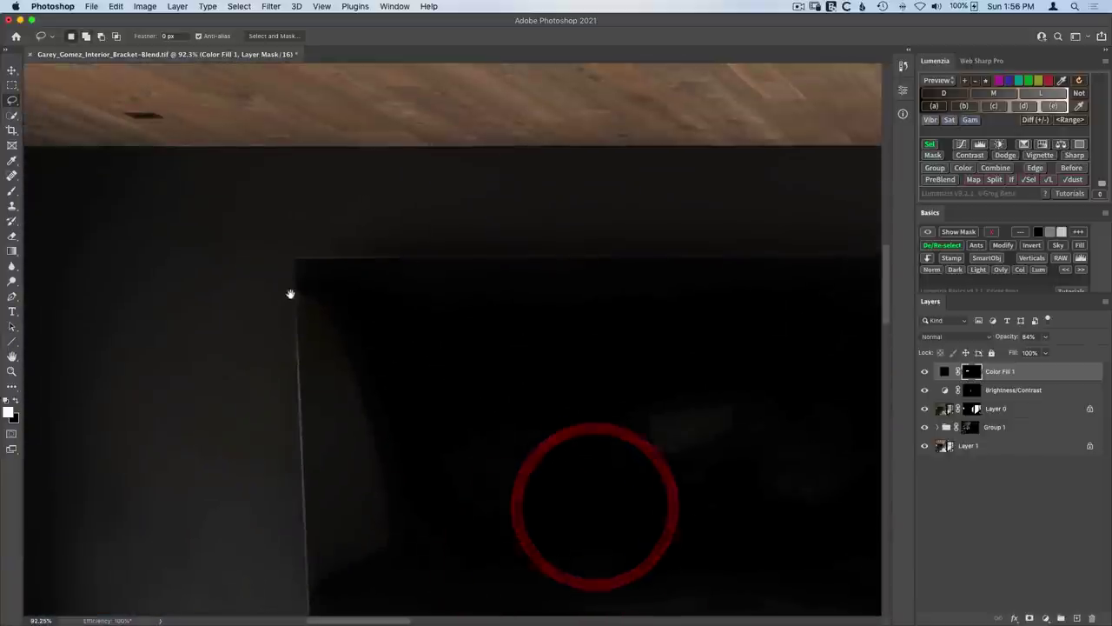
{"action": "scroll", "coordinate": [370, 407], "scroll_direction": "up", "scroll_amount": 5}
{"action": "scroll", "coordinate": [370, 406], "scroll_direction": "right", "scroll_amount": 4}
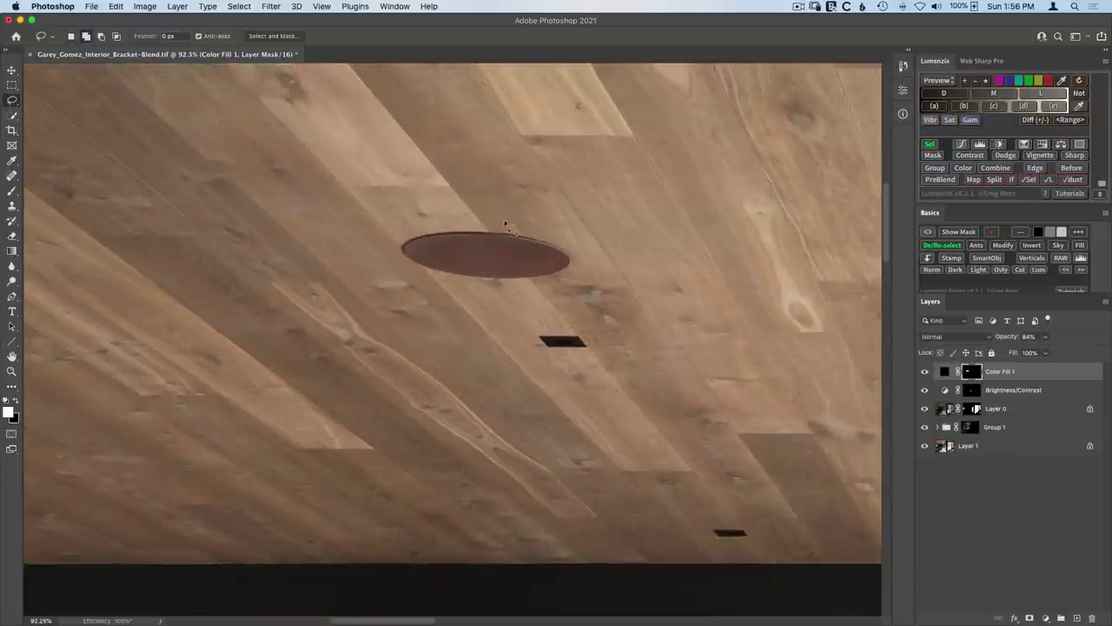
{"action": "mouse_move", "coordinate": [510, 228]}
{"action": "left_mouse_down"}
{"action": "mouse_move", "coordinate": [442, 229]}
{"action": "mouse_move", "coordinate": [397, 245]}
{"action": "mouse_move", "coordinate": [424, 276]}
{"action": "left_mouse_up"}
{"action": "mouse_move", "coordinate": [553, 286]}
{"action": "left_mouse_down"}
{"action": "mouse_move", "coordinate": [574, 246]}
{"action": "mouse_move", "coordinate": [508, 229]}
{"action": "left_mouse_up"}
{"action": "key", "text": "super+0"}
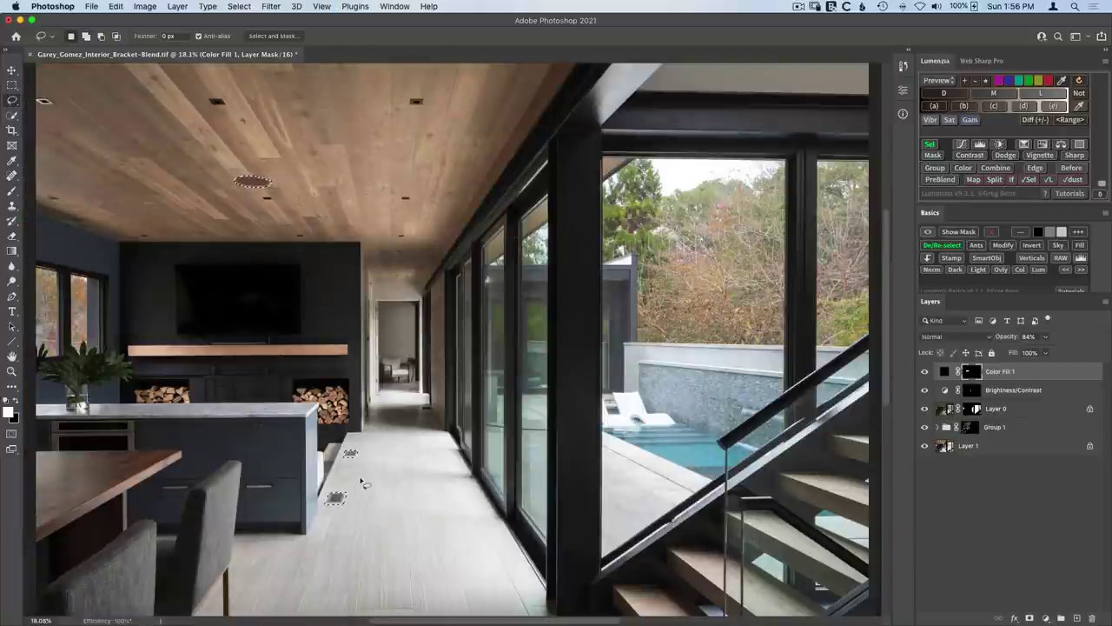
- Try to run a Content-Aware Fill sampling all layers on the selected areas while the black fill's mask is active
{"action": "left_click", "coordinate": [1080, 245]}
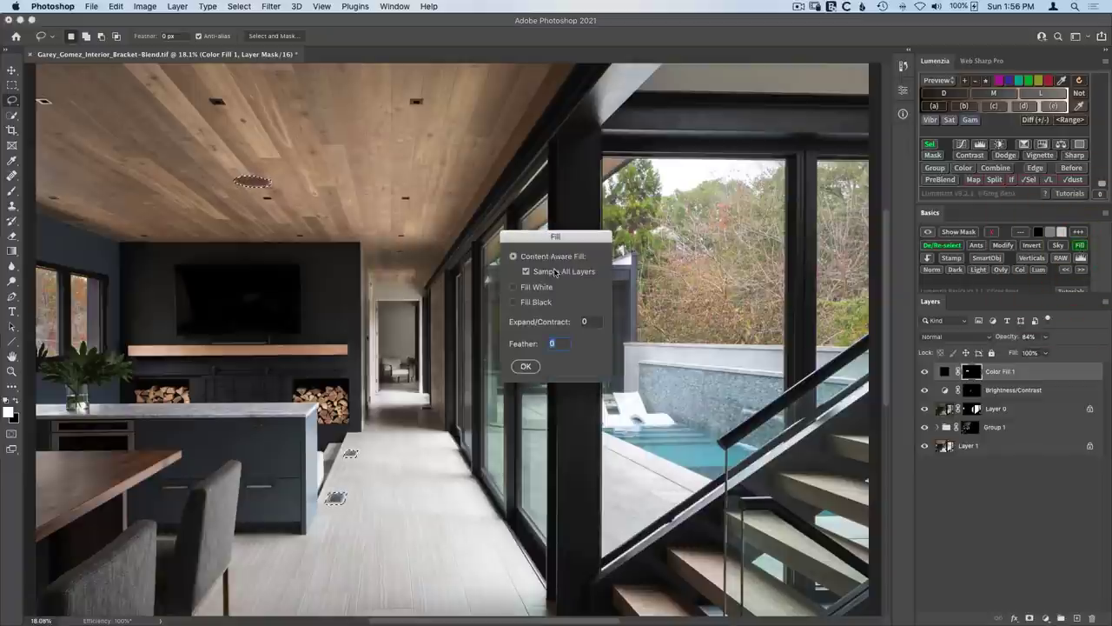
{"action": "left_click", "coordinate": [525, 365]}
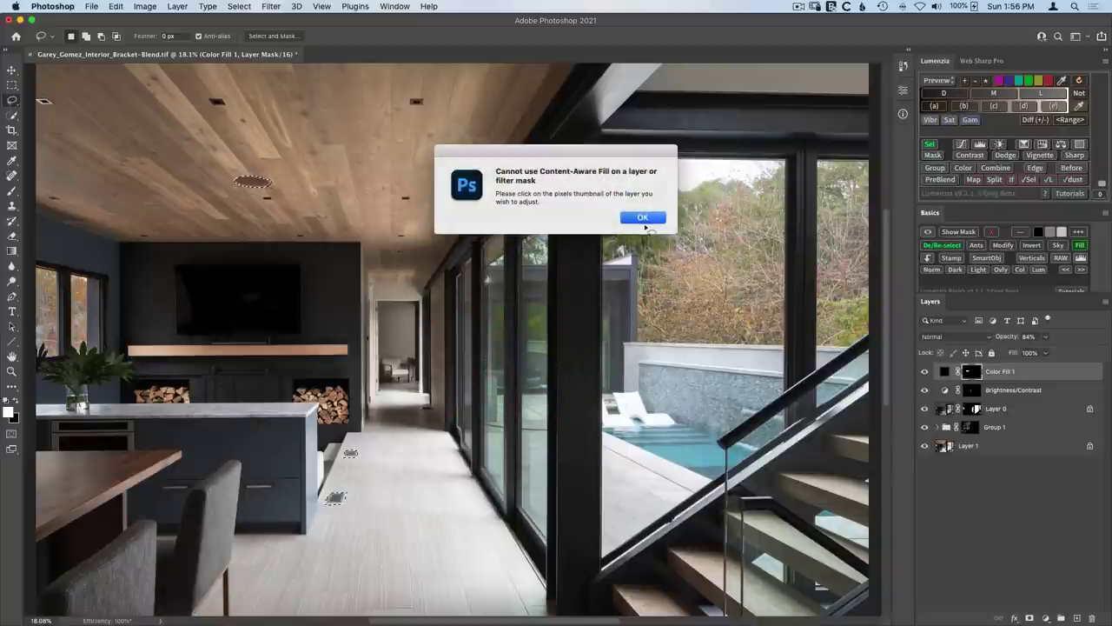
{"action": "left_click", "coordinate": [642, 217]}
- With the black fill layer's colour thumbnail active, content-aware fill the selected vents and ceiling speaker onto a new layer and compare before and after
{"action": "left_click", "coordinate": [945, 372]}
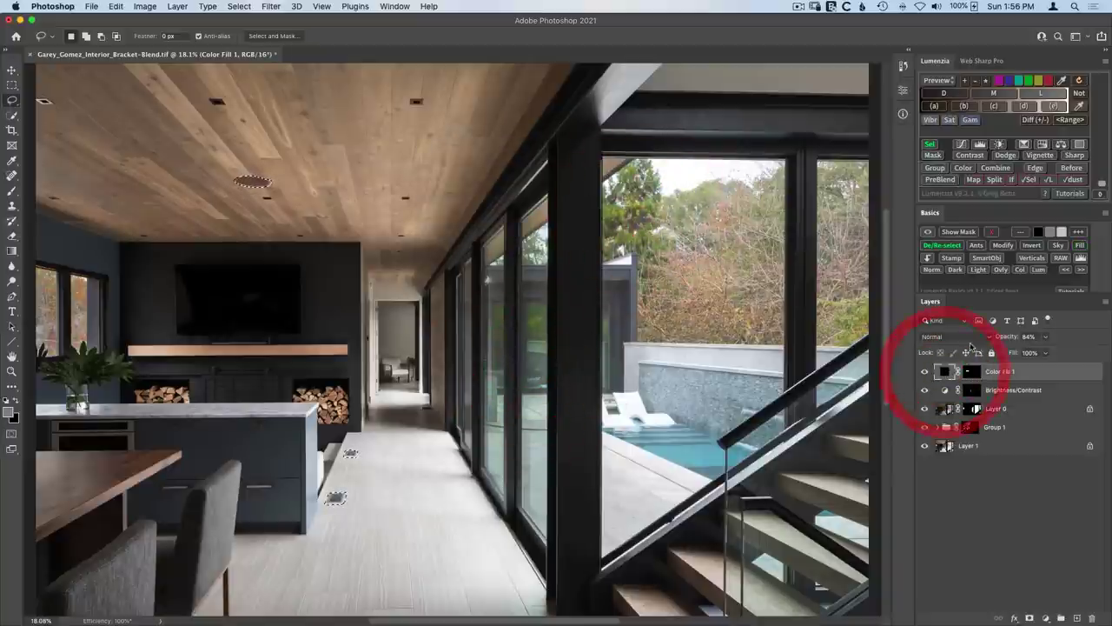
{"action": "left_click", "coordinate": [1080, 244]}
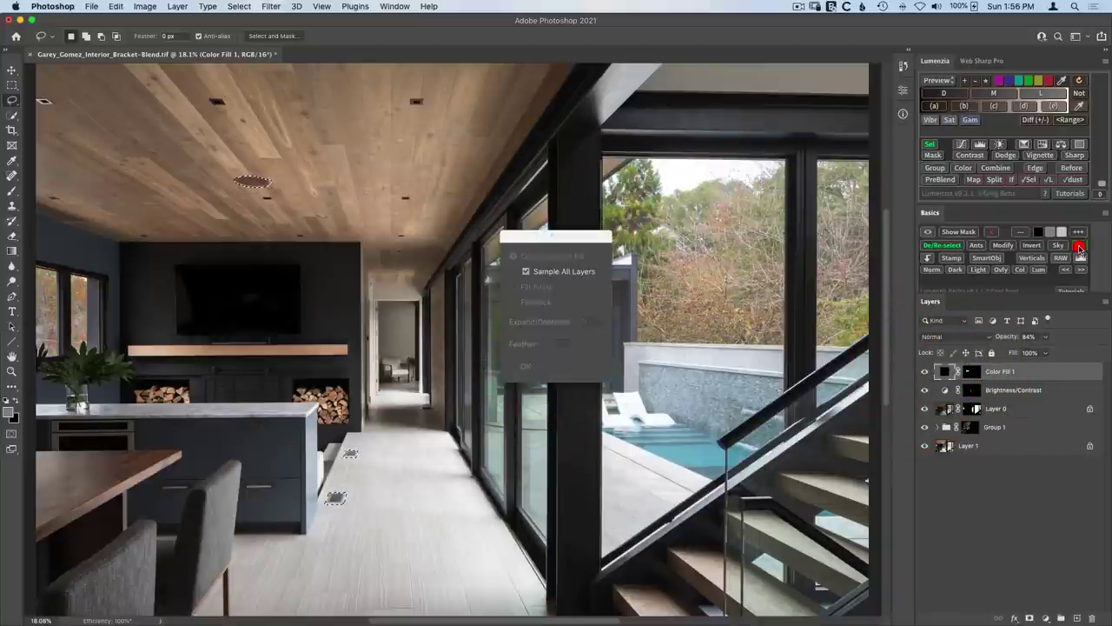
{"action": "left_click", "coordinate": [527, 366]}
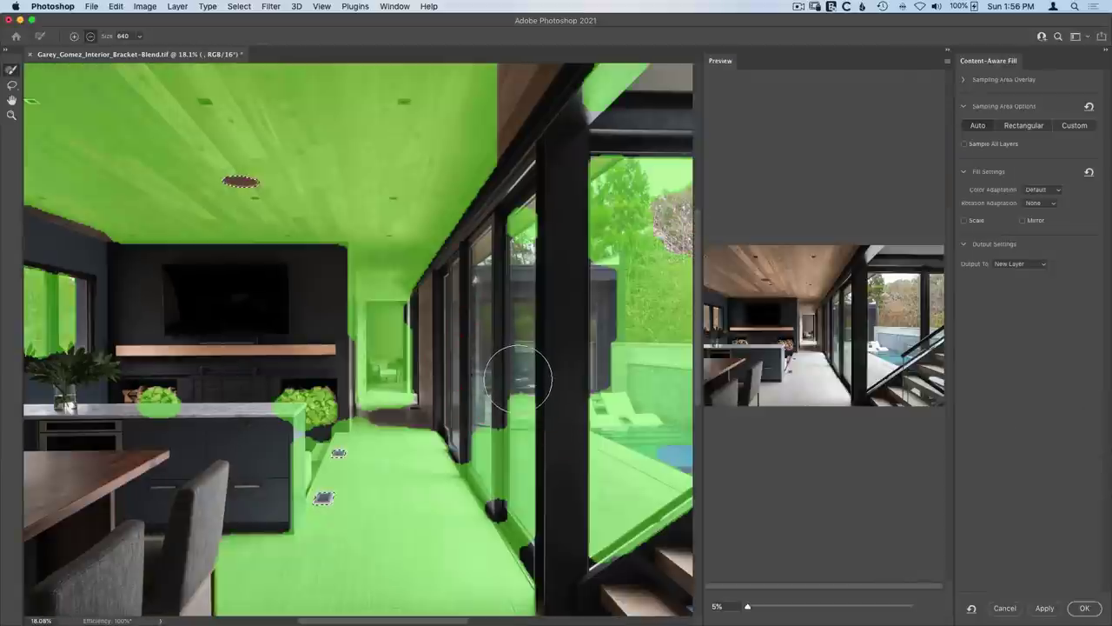
{"action": "left_click", "coordinate": [1085, 608]}
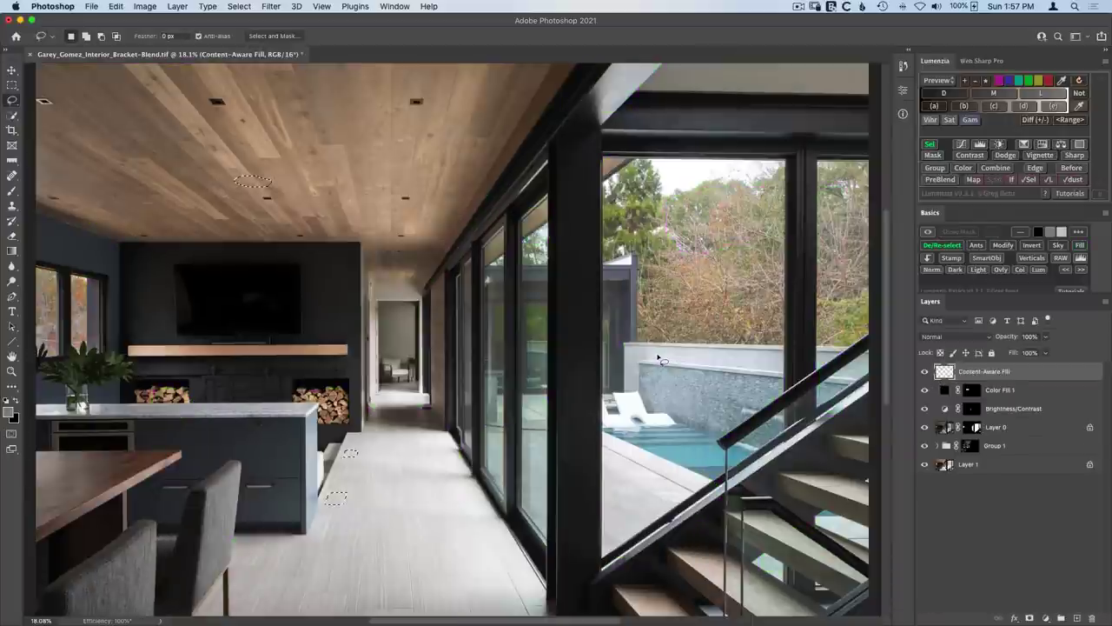
{"action": "left_click", "coordinate": [925, 371]}
{"action": "left_click", "coordinate": [924, 371]}
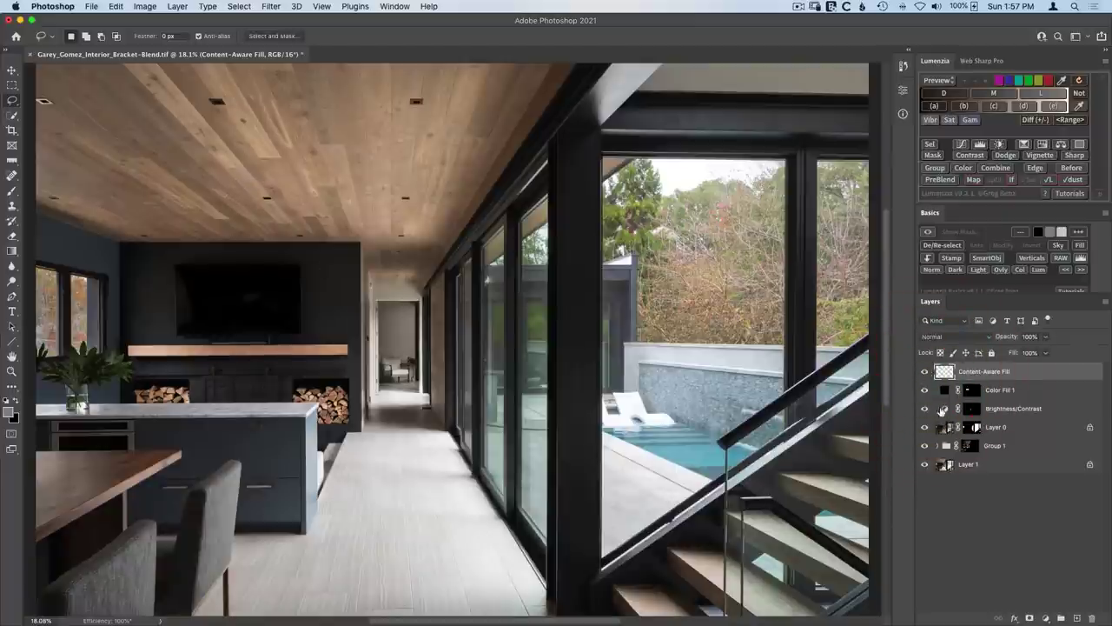
{"action": "key", "text": "super+minus"}
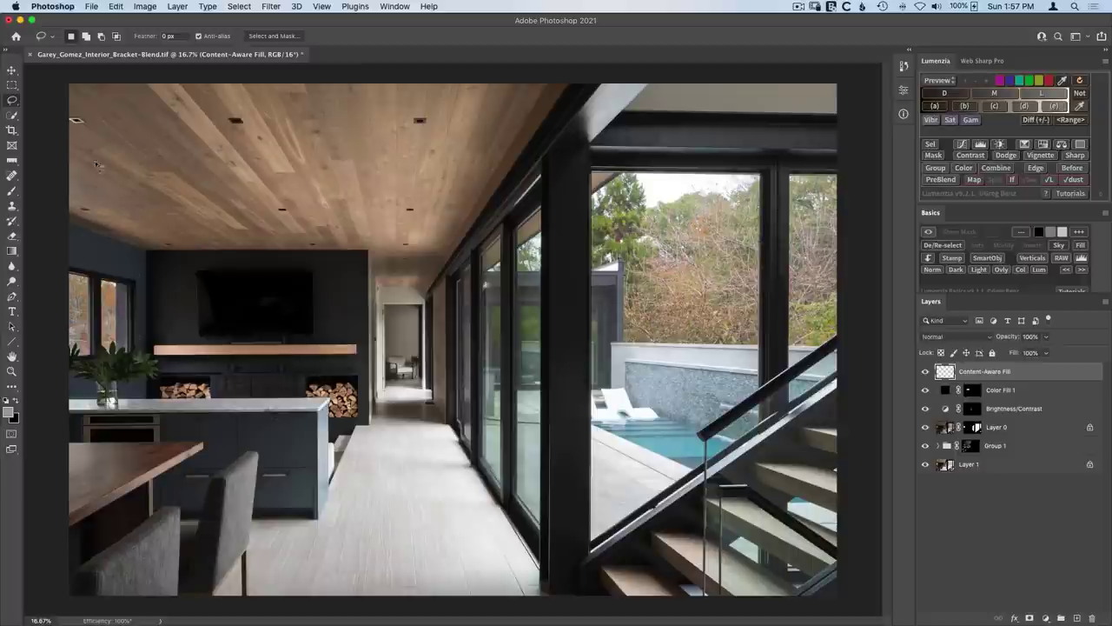
- Outline the remaining ceiling speaker near the photo's edge with the Lasso and content-aware fill it onto a new layer
{"action": "left_click", "coordinate": [76, 124]}
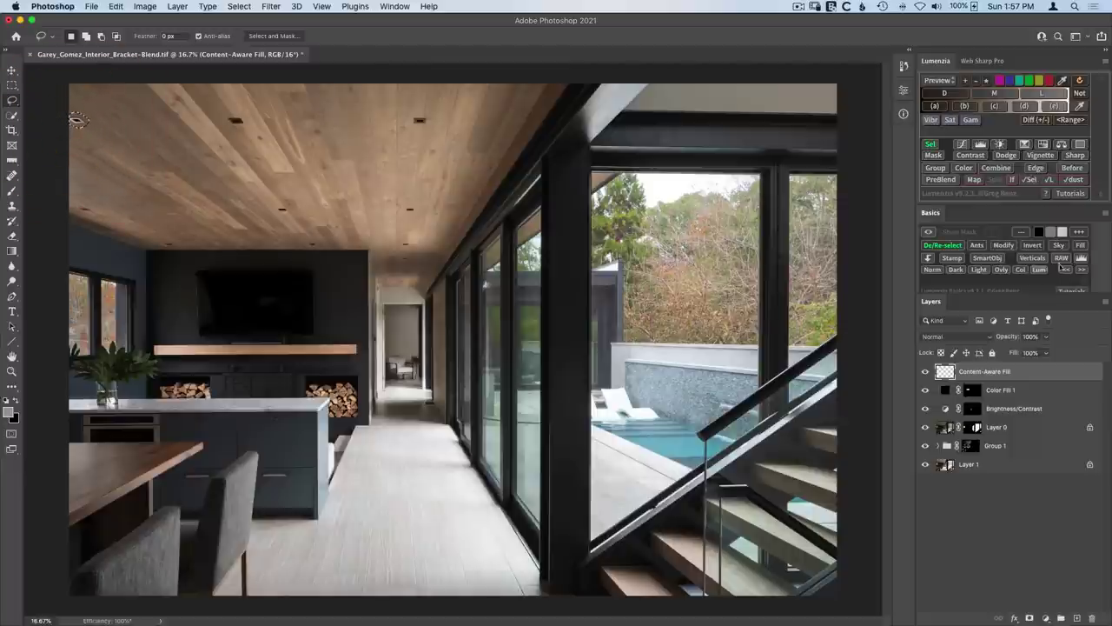
{"action": "left_click", "coordinate": [1081, 248]}
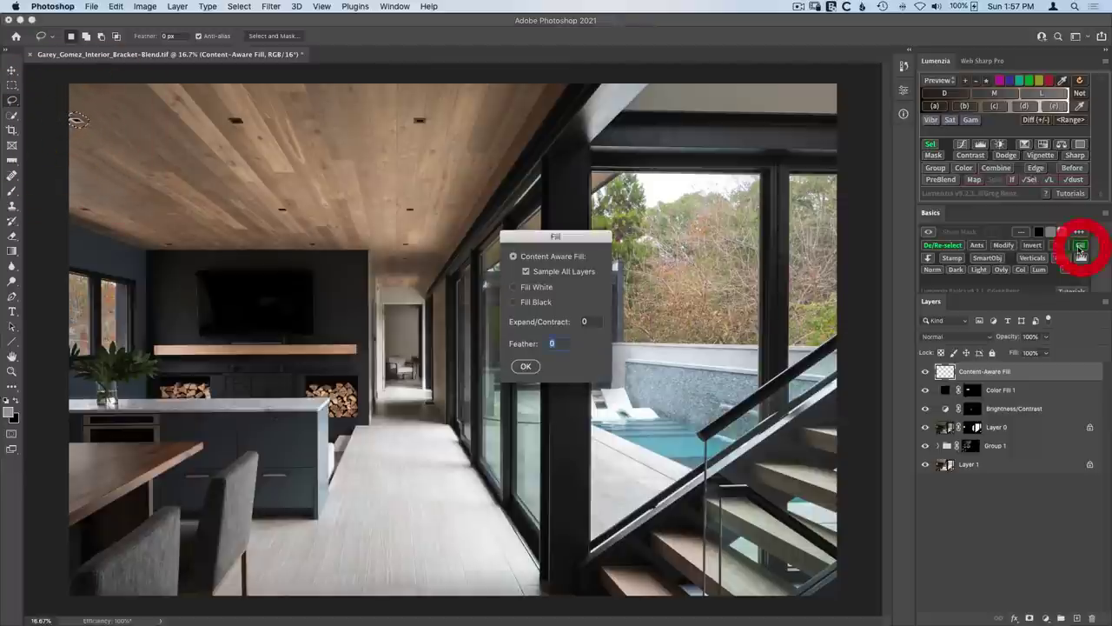
{"action": "left_click", "coordinate": [527, 366]}
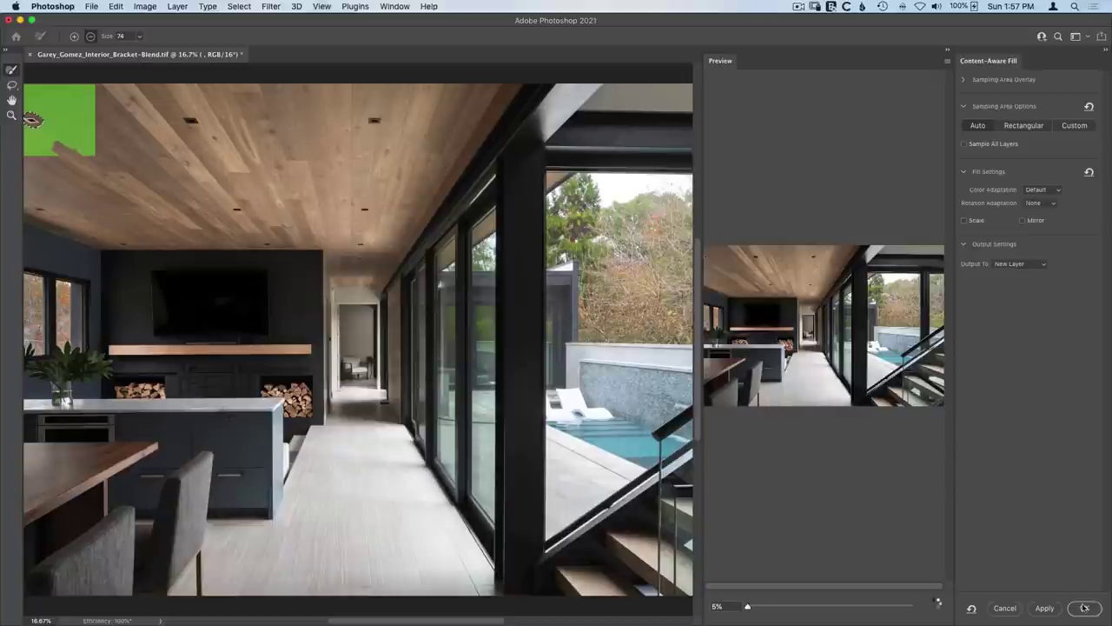
{"action": "left_click", "coordinate": [1084, 606]}
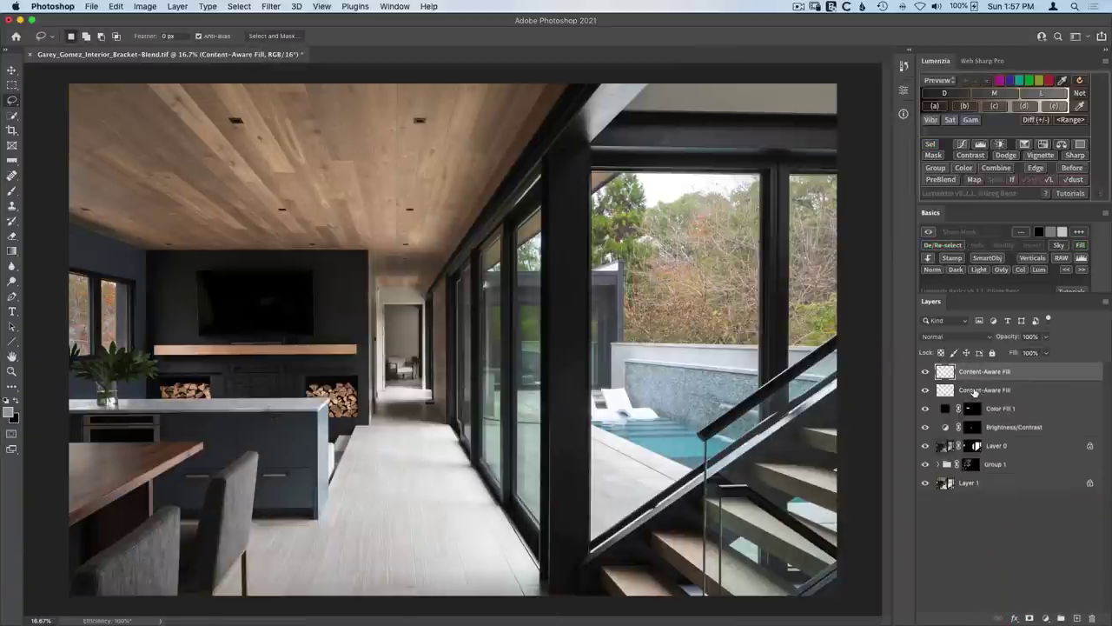
- Merge the two Content-Aware Fill layers into one and compare the image with and without the merged layer
{"action": "left_click", "coordinate": [950, 389], "text": "shift"}
{"action": "right_click", "coordinate": [950, 401]}
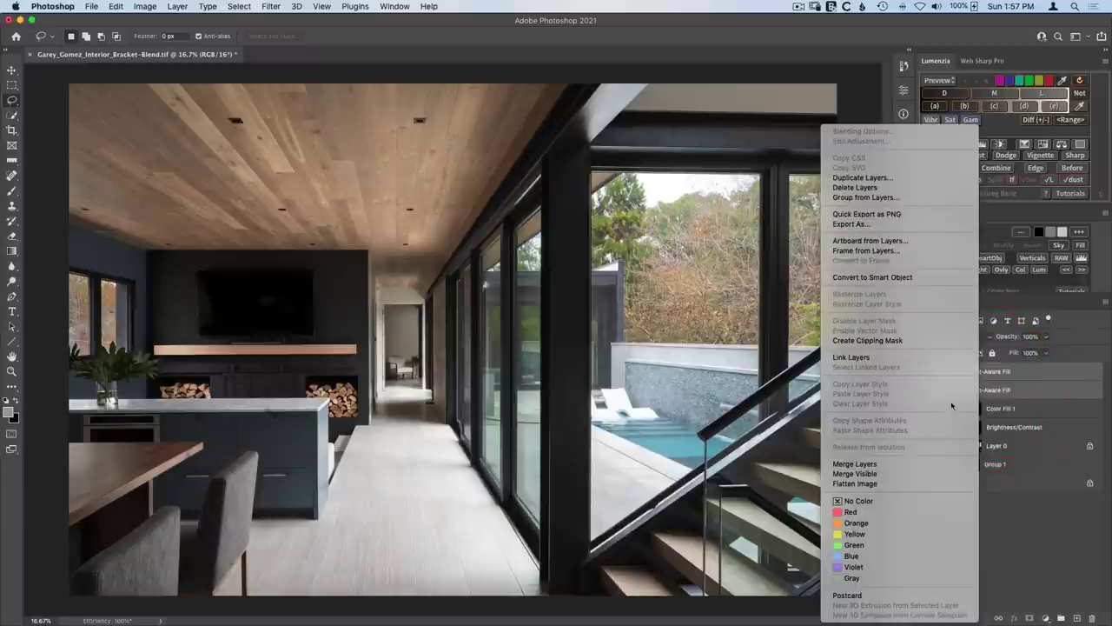
{"action": "left_click", "coordinate": [883, 463]}
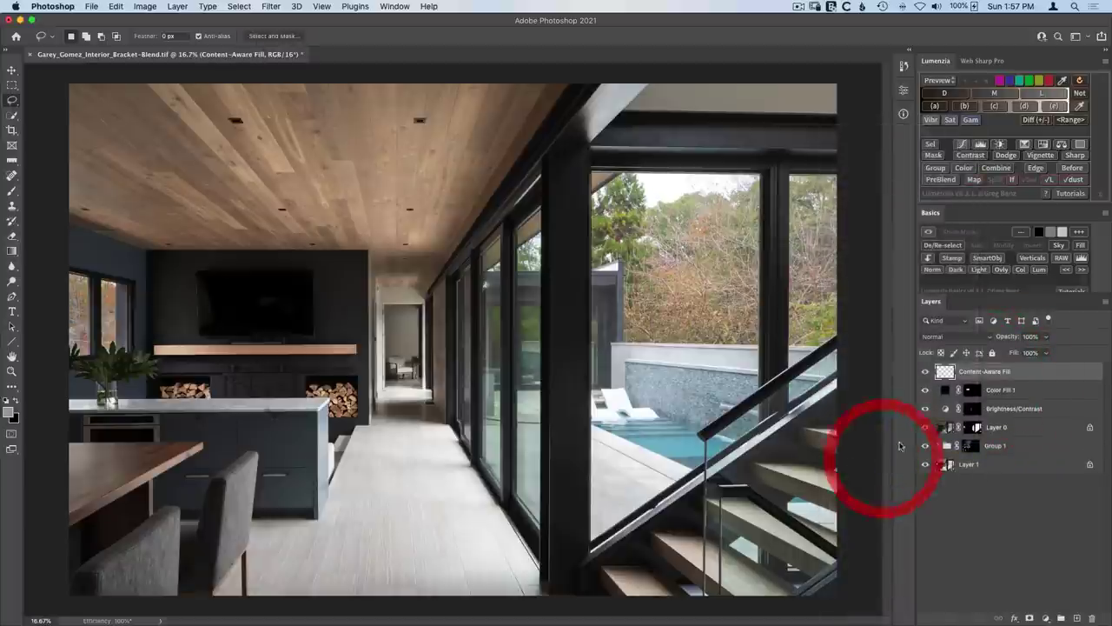
{"action": "left_click", "coordinate": [925, 373]}
{"action": "left_click", "coordinate": [925, 373]}
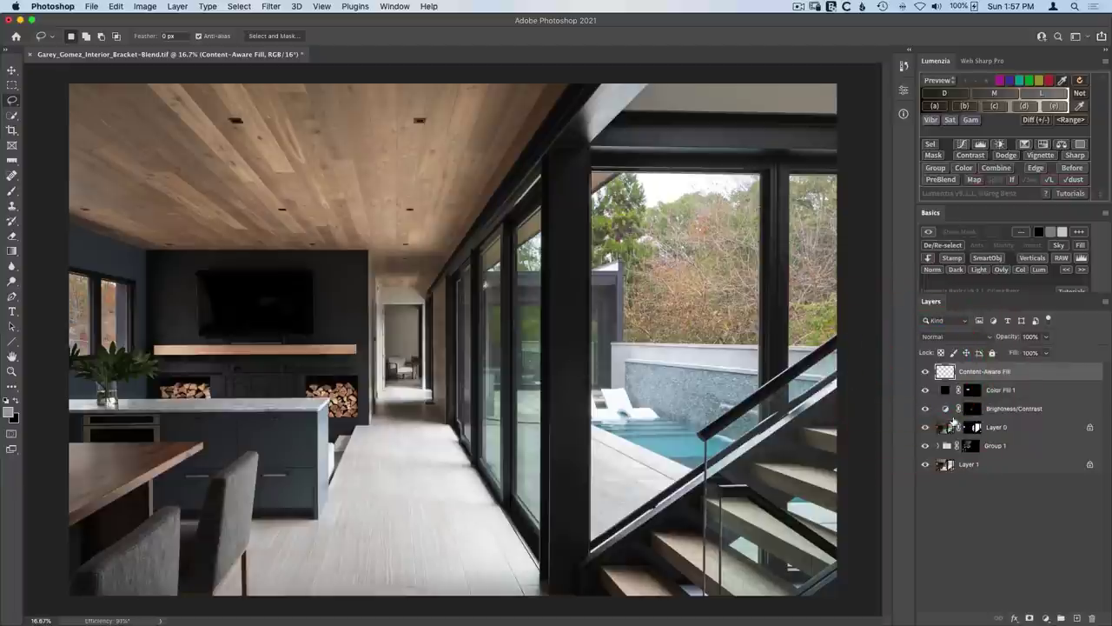
- Check Layer 0's effect, brush black at 10% flow into its mask over the glass doors and fine-tune the stroke's strength
{"action": "left_click", "coordinate": [944, 428]}
{"action": "left_click", "coordinate": [926, 427]}
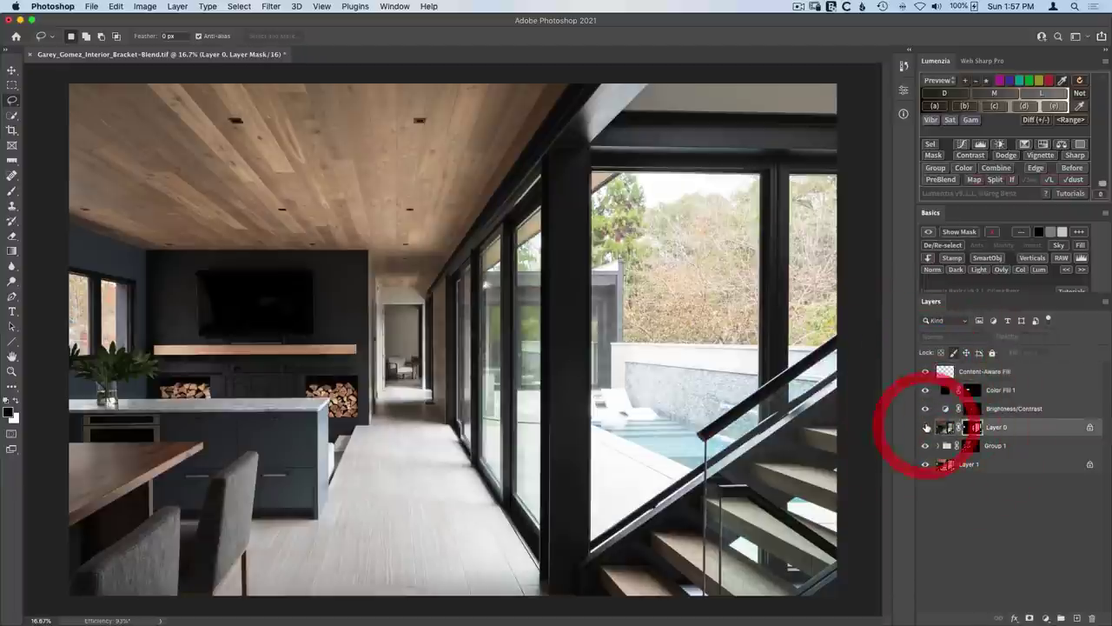
{"action": "left_click", "coordinate": [926, 427]}
{"action": "left_click", "coordinate": [925, 427]}
{"action": "left_click", "coordinate": [926, 426]}
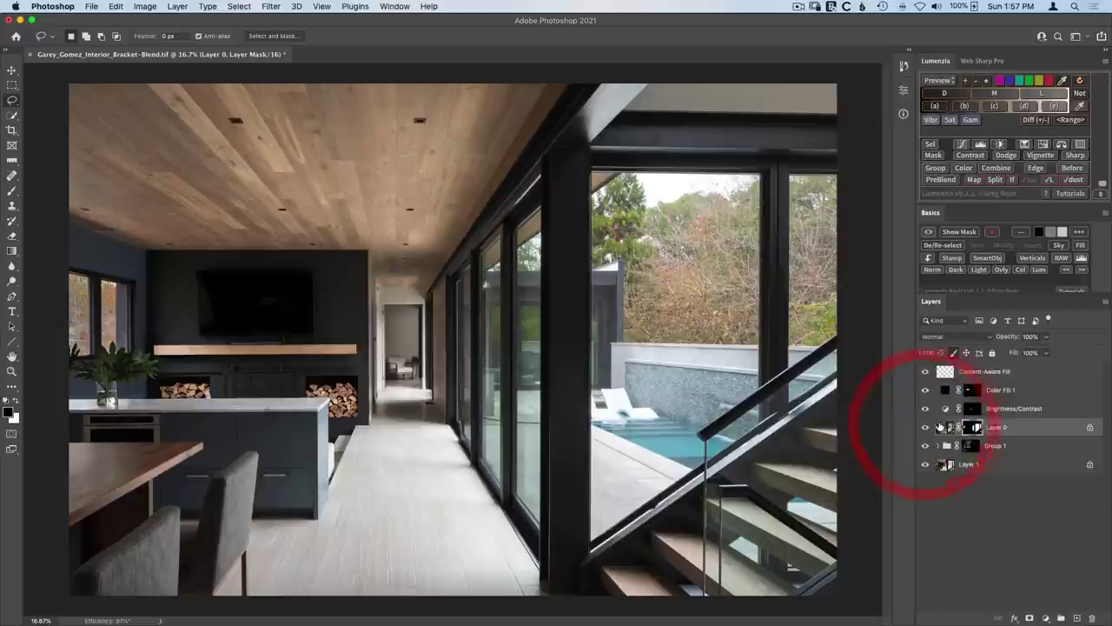
{"action": "key", "text": "b"}
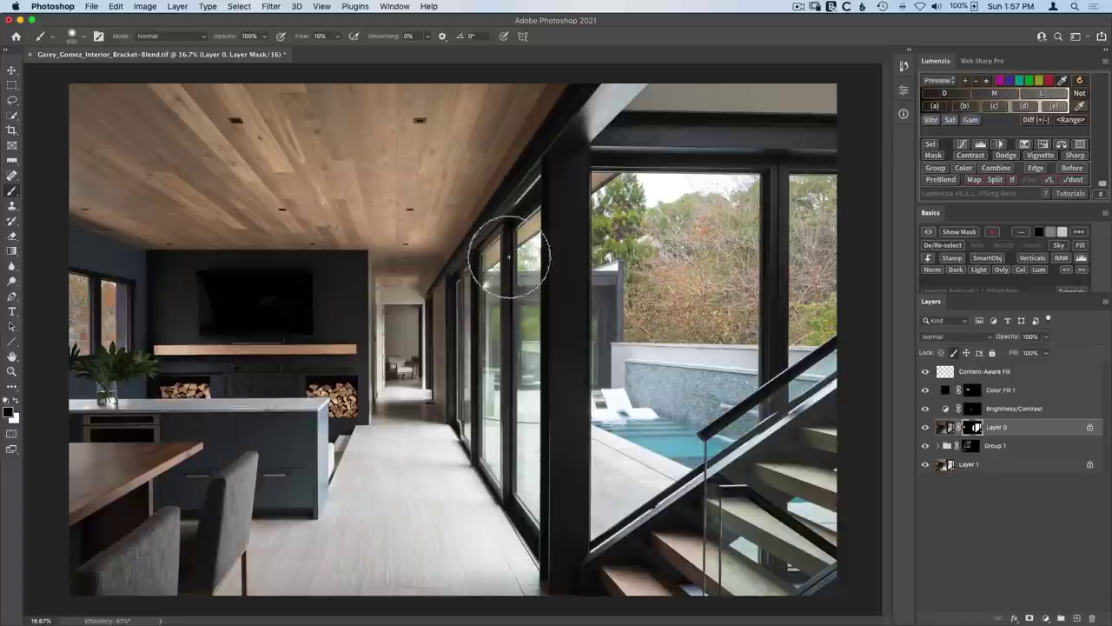
{"action": "left_click", "coordinate": [1022, 275]}
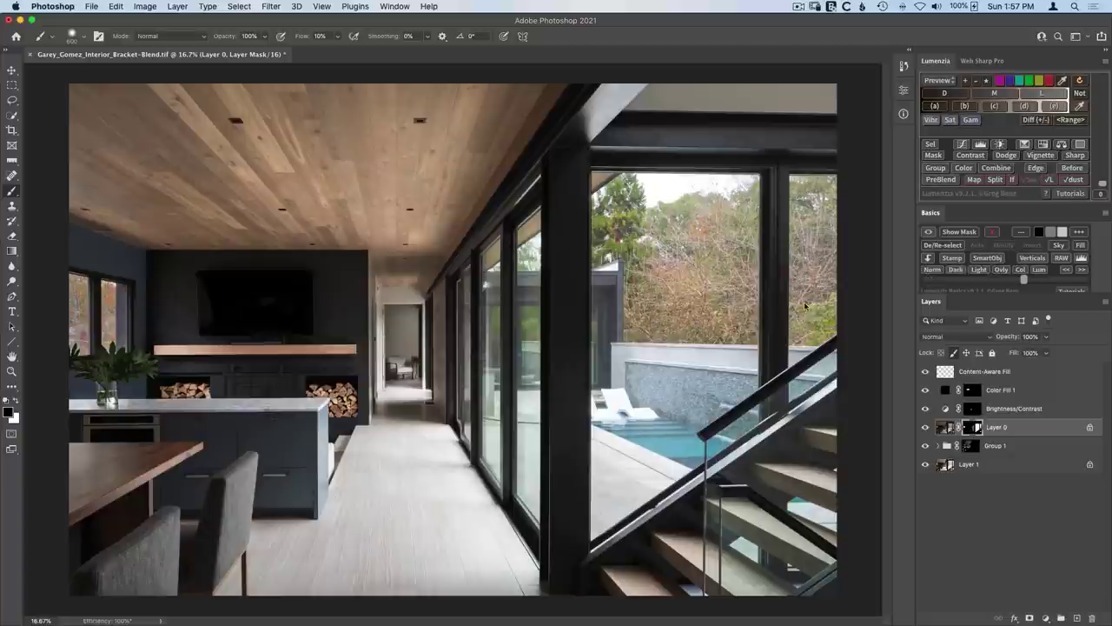
{"action": "left_click", "coordinate": [1026, 281]}
{"action": "left_click", "coordinate": [1033, 280]}
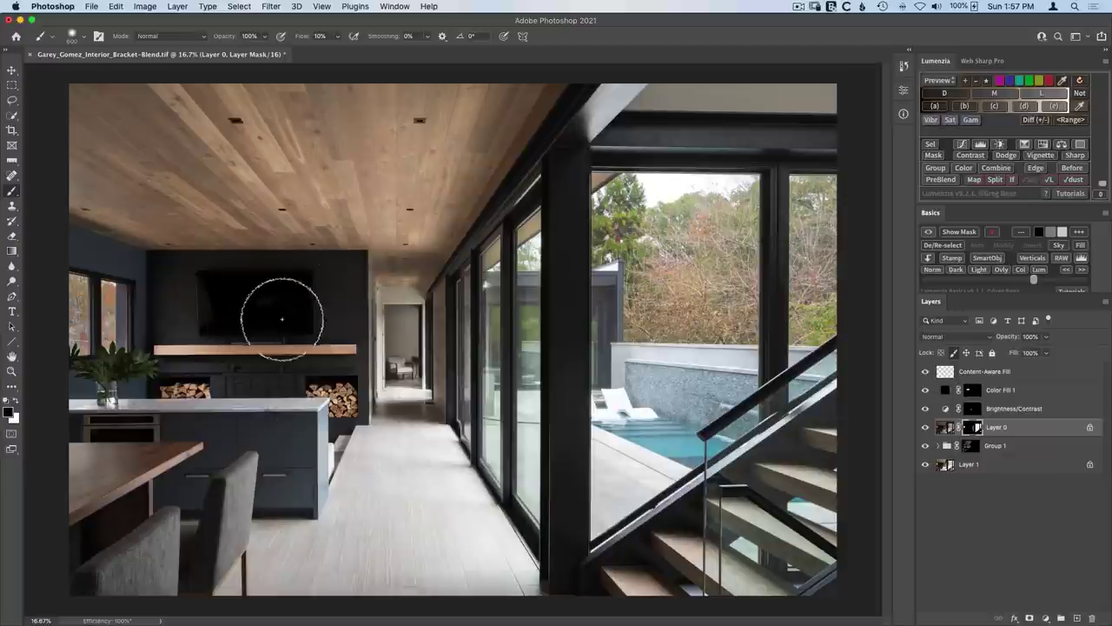
- Add a Brightness/Contrast adjustment with raised brightness at the top of the layer stack, hidden by a black mask
{"action": "key", "text": "v"}
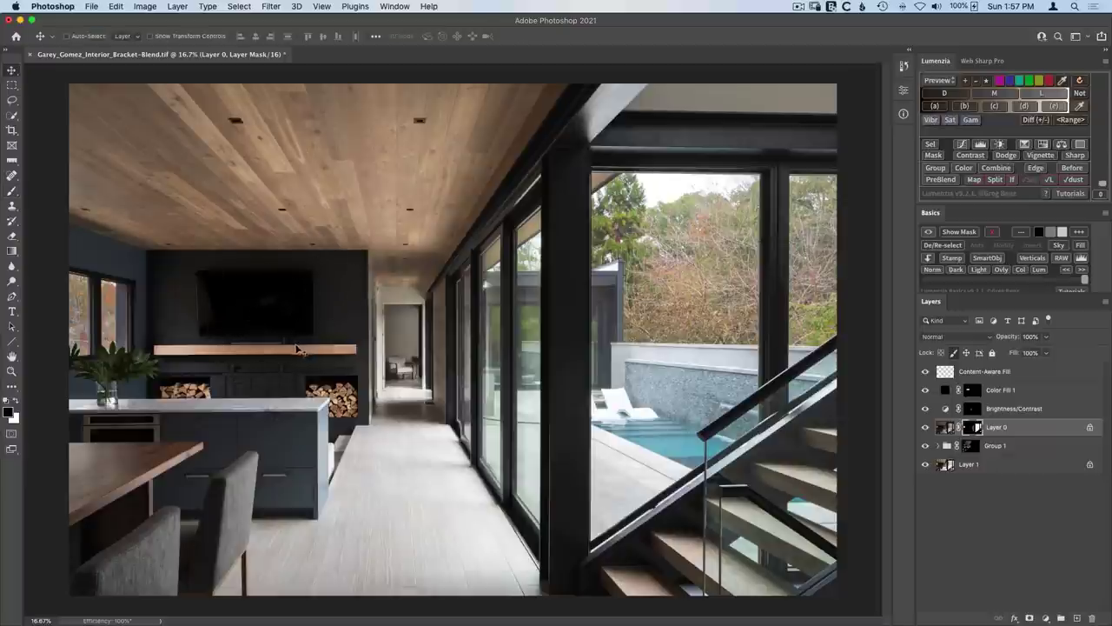
{"action": "left_click", "coordinate": [1000, 144]}
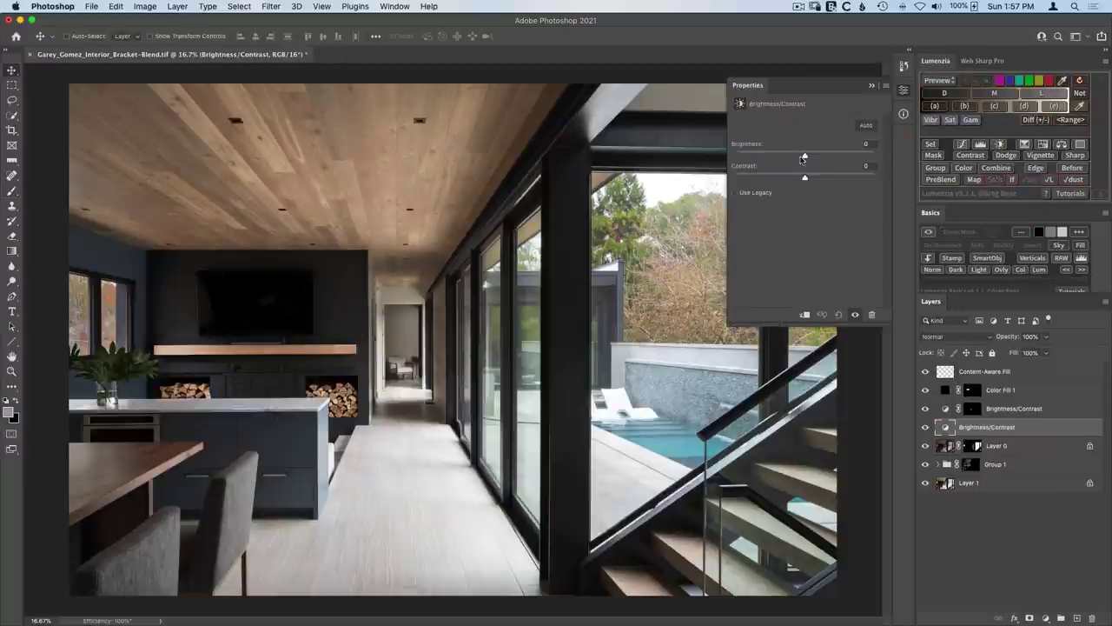
{"action": "left_click_drag", "start_coordinate": [805, 156], "coordinate": [843, 159]}
{"action": "left_click", "coordinate": [904, 90]}
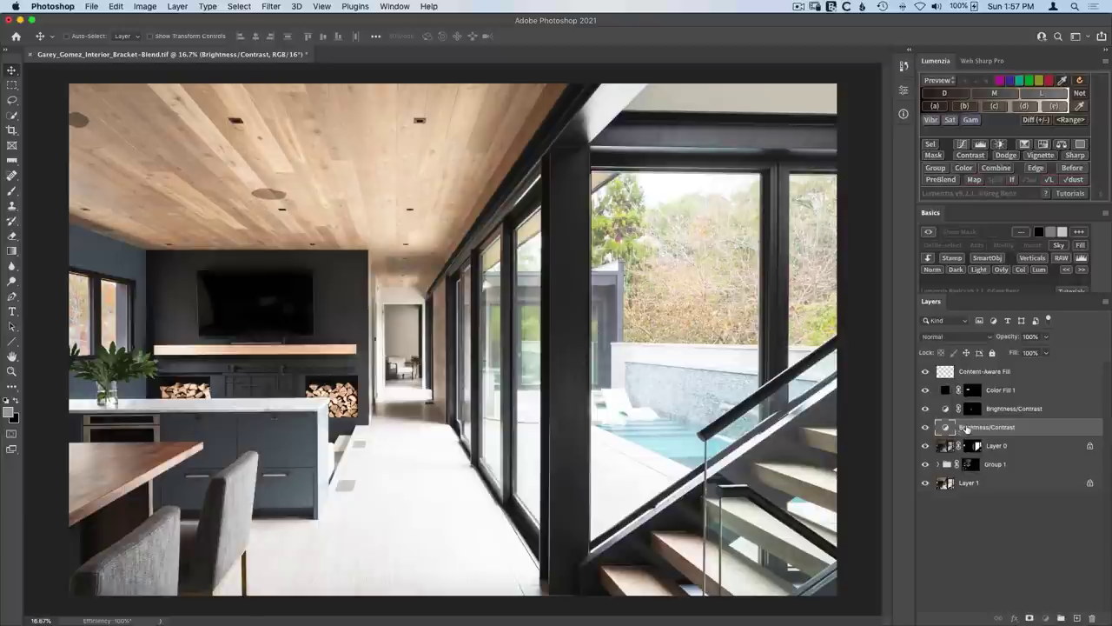
{"action": "left_click_drag", "start_coordinate": [967, 429], "coordinate": [971, 369]}
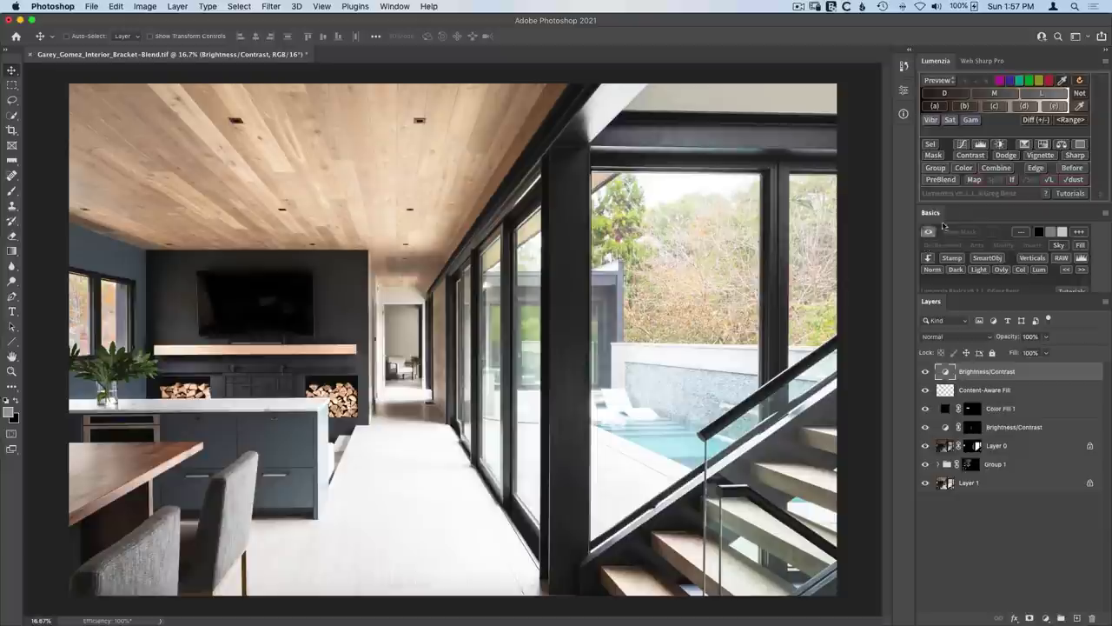
{"action": "left_click", "coordinate": [933, 156]}
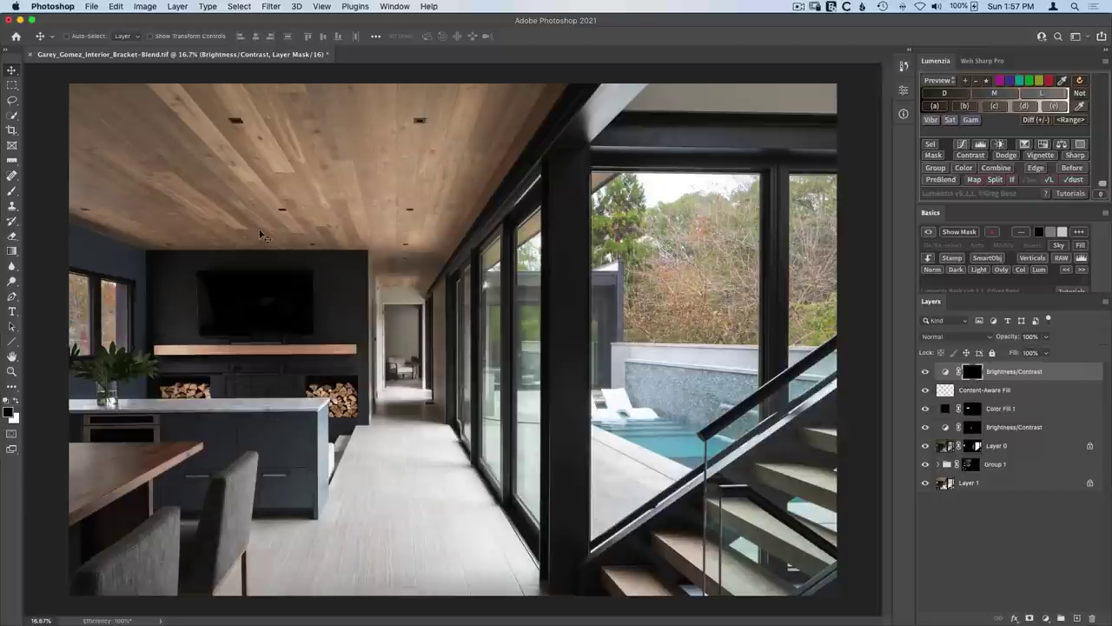
- Preview a darks luminosity mask, raise its precision to D4, and compare the preview with the photo
{"action": "left_click", "coordinate": [945, 93]}
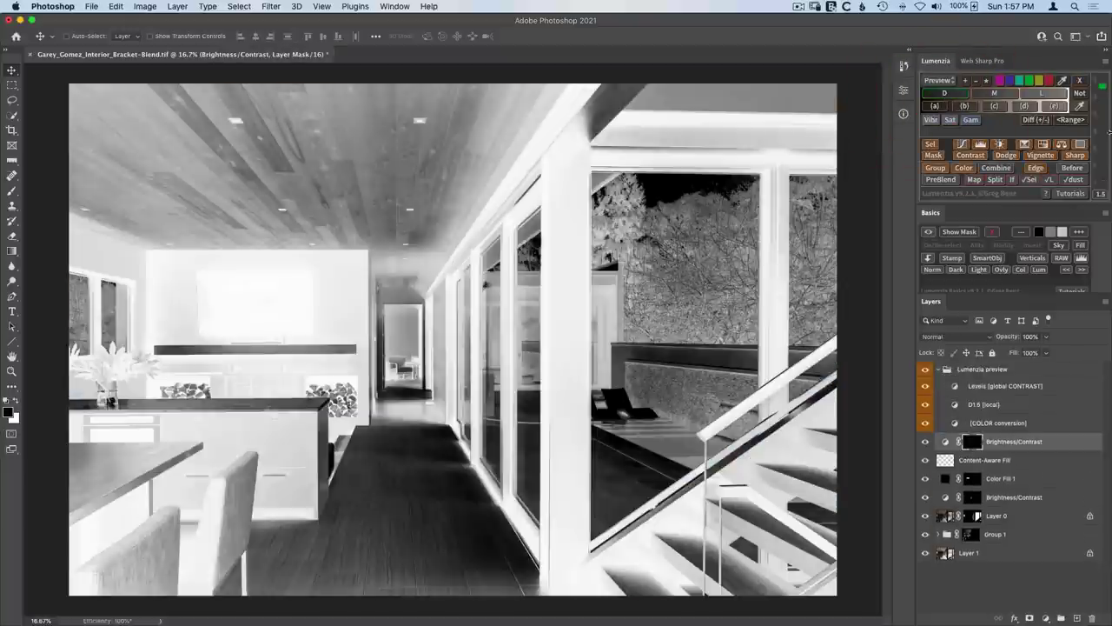
{"action": "left_click", "coordinate": [1101, 132]}
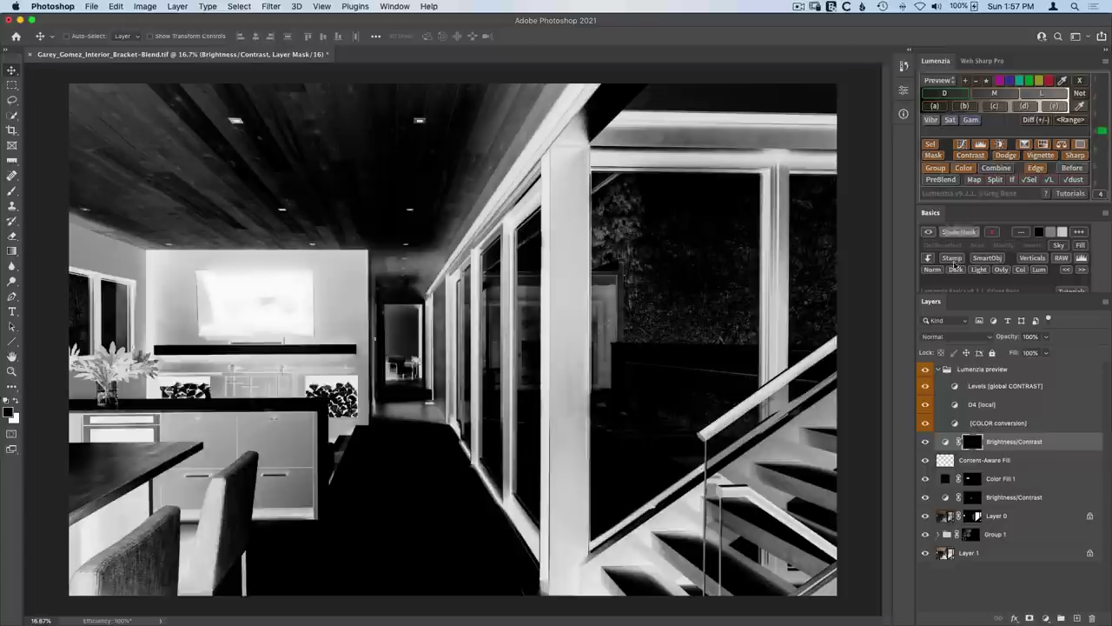
{"action": "left_click", "coordinate": [925, 369]}
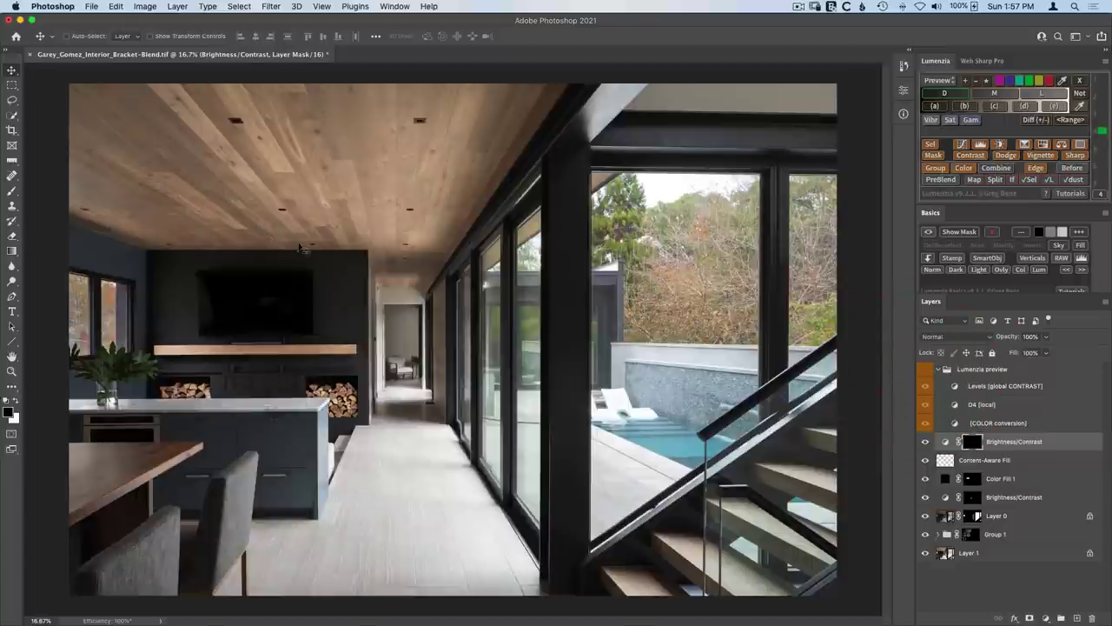
{"action": "left_click", "coordinate": [925, 369]}
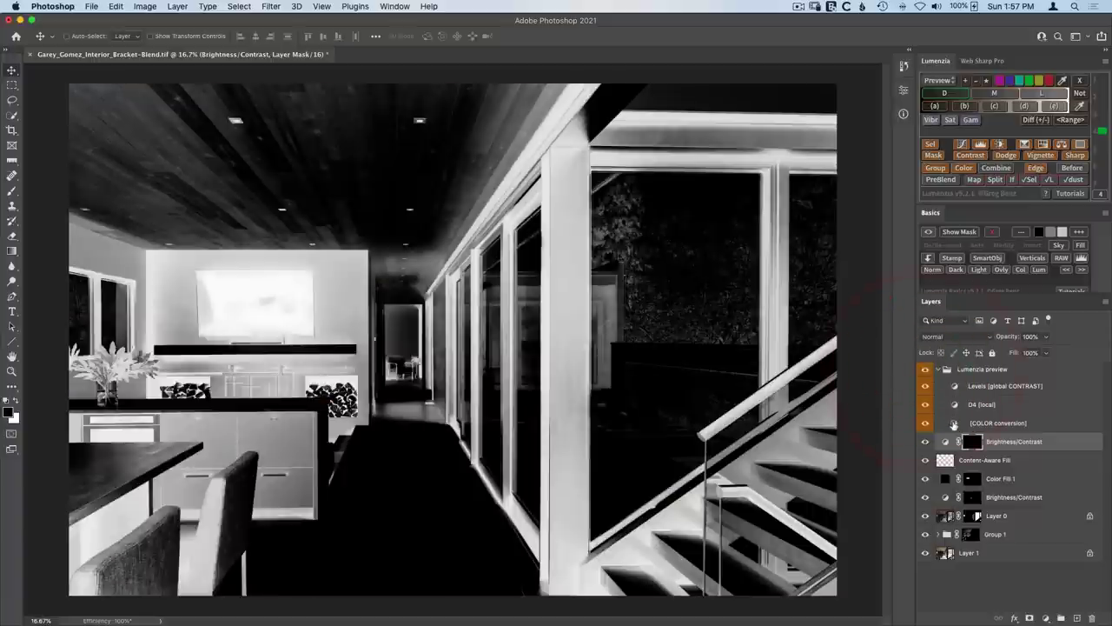
- Raise Reds and Yellows to their maximum in the preview's COLOR conversion layer and compare the preview with the photo
{"action": "double_click", "coordinate": [954, 423]}
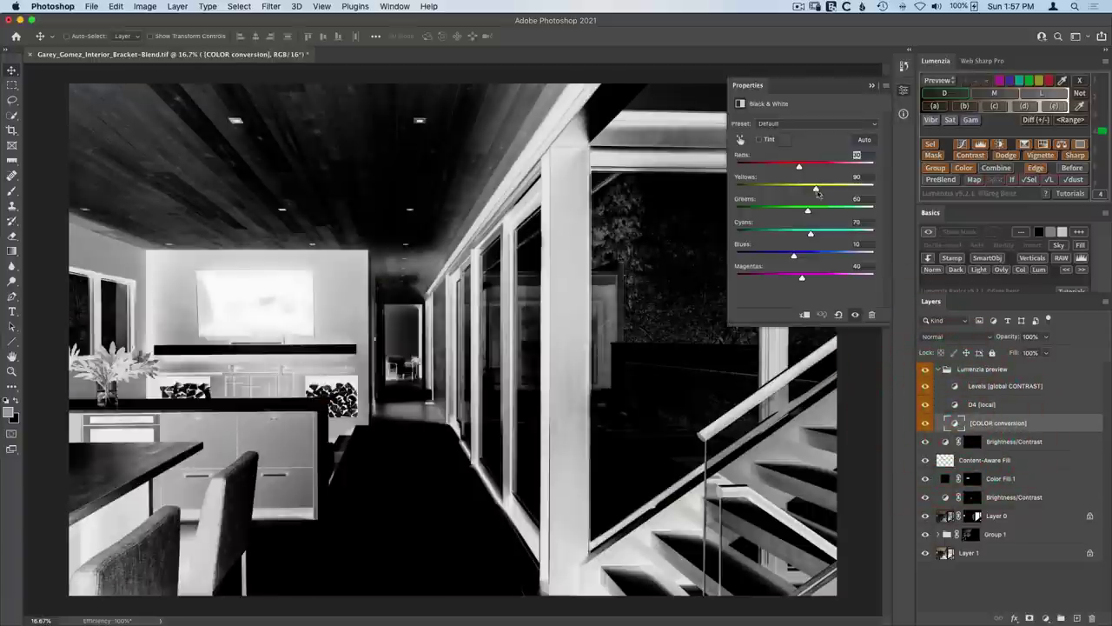
{"action": "left_click_drag", "start_coordinate": [816, 189], "coordinate": [873, 189]}
{"action": "left_click_drag", "start_coordinate": [798, 165], "coordinate": [883, 171]}
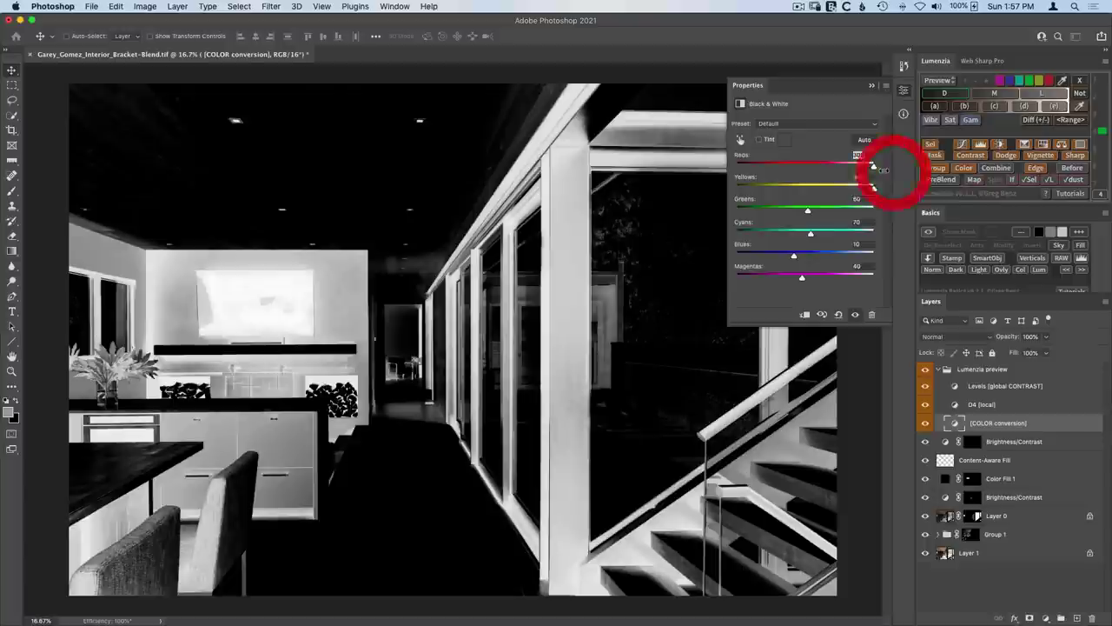
{"action": "left_click", "coordinate": [903, 91]}
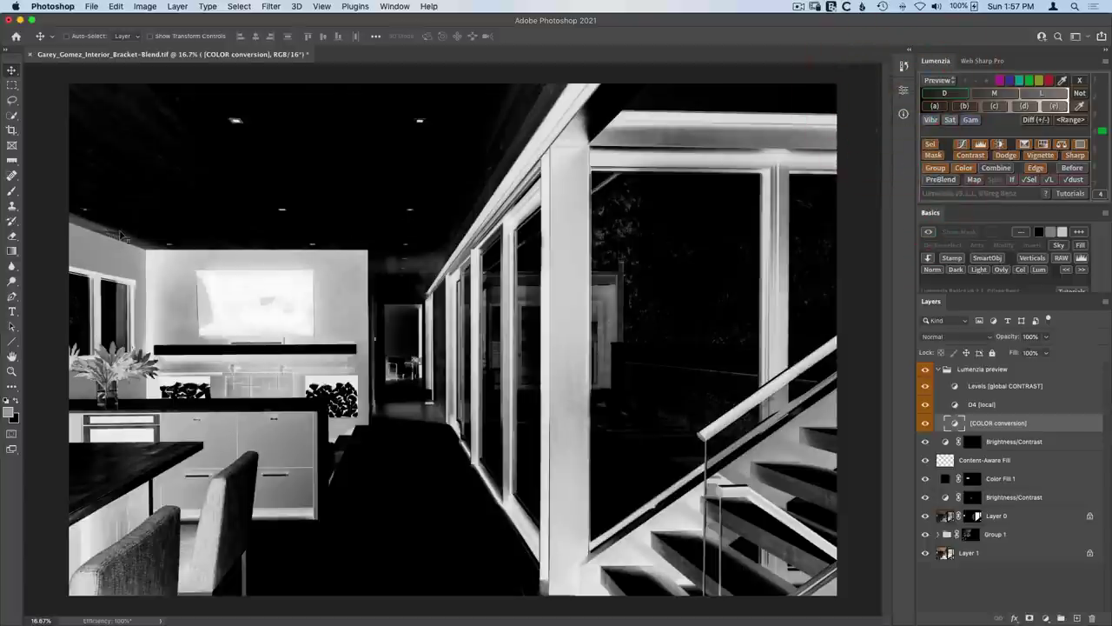
{"action": "left_click", "coordinate": [926, 371]}
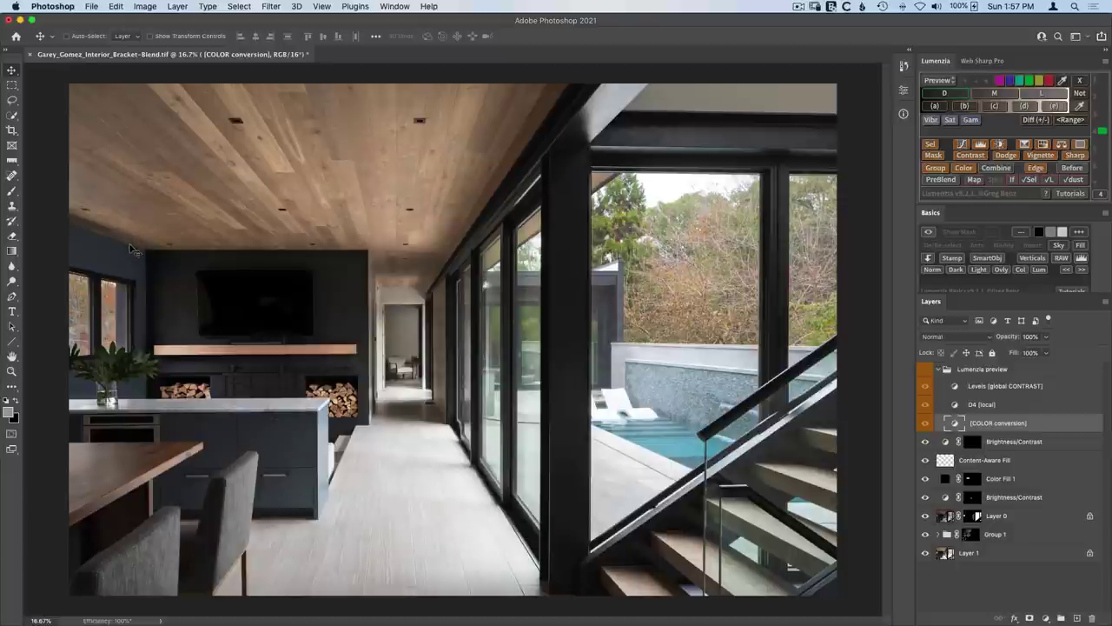
{"action": "left_click", "coordinate": [927, 371]}
- Load the D4 selection limited to the quick-selected wall and fireplace area, feathered by 2, and subtract D5 from it
{"action": "key", "text": "w"}
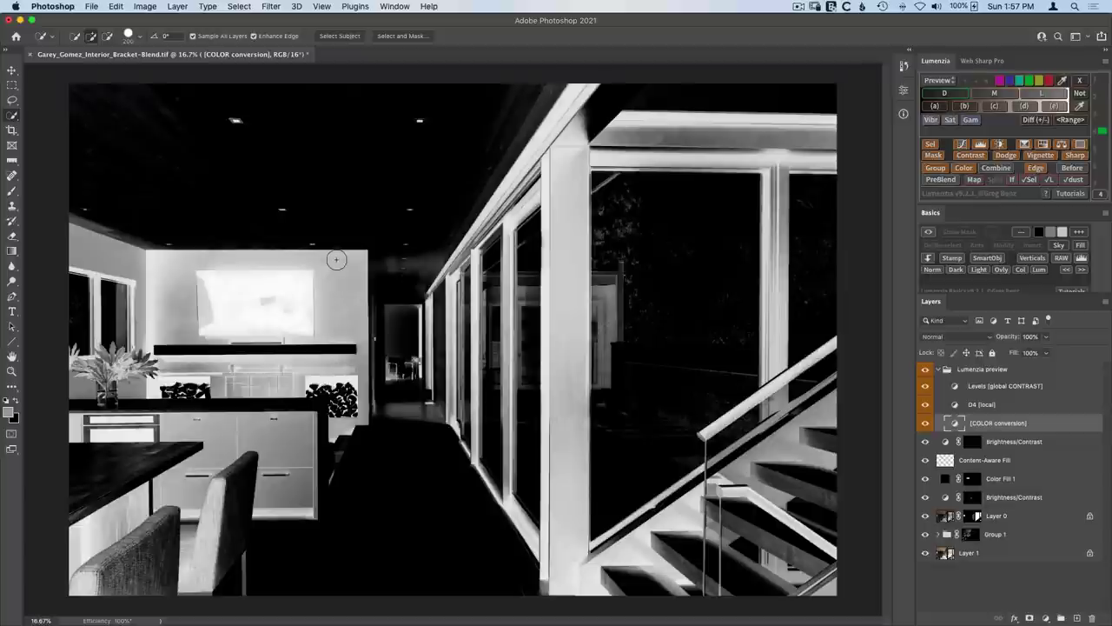
{"action": "mouse_move", "coordinate": [336, 259]}
{"action": "left_mouse_down"}
{"action": "mouse_move", "coordinate": [330, 272]}
{"action": "mouse_move", "coordinate": [132, 264]}
{"action": "mouse_move", "coordinate": [91, 245]}
{"action": "mouse_move", "coordinate": [103, 239]}
{"action": "mouse_move", "coordinate": [97, 357]}
{"action": "mouse_move", "coordinate": [157, 347]}
{"action": "mouse_move", "coordinate": [233, 365]}
{"action": "mouse_move", "coordinate": [82, 370]}
{"action": "mouse_move", "coordinate": [117, 401]}
{"action": "mouse_move", "coordinate": [236, 386]}
{"action": "mouse_move", "coordinate": [334, 402]}
{"action": "mouse_move", "coordinate": [335, 389]}
{"action": "left_mouse_up"}
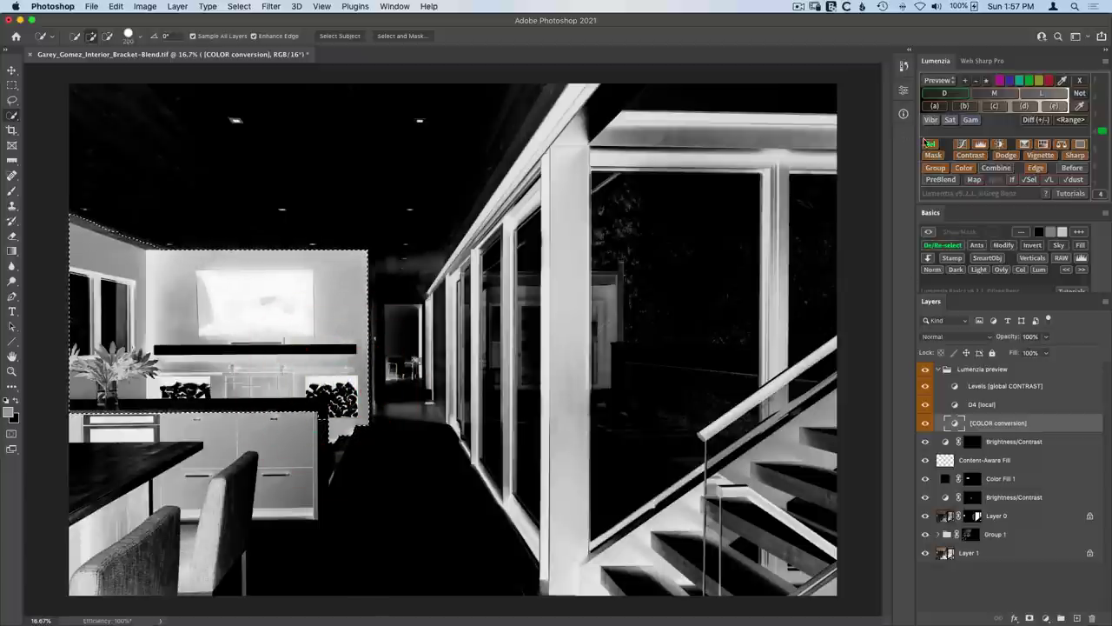
{"action": "left_click", "coordinate": [930, 144]}
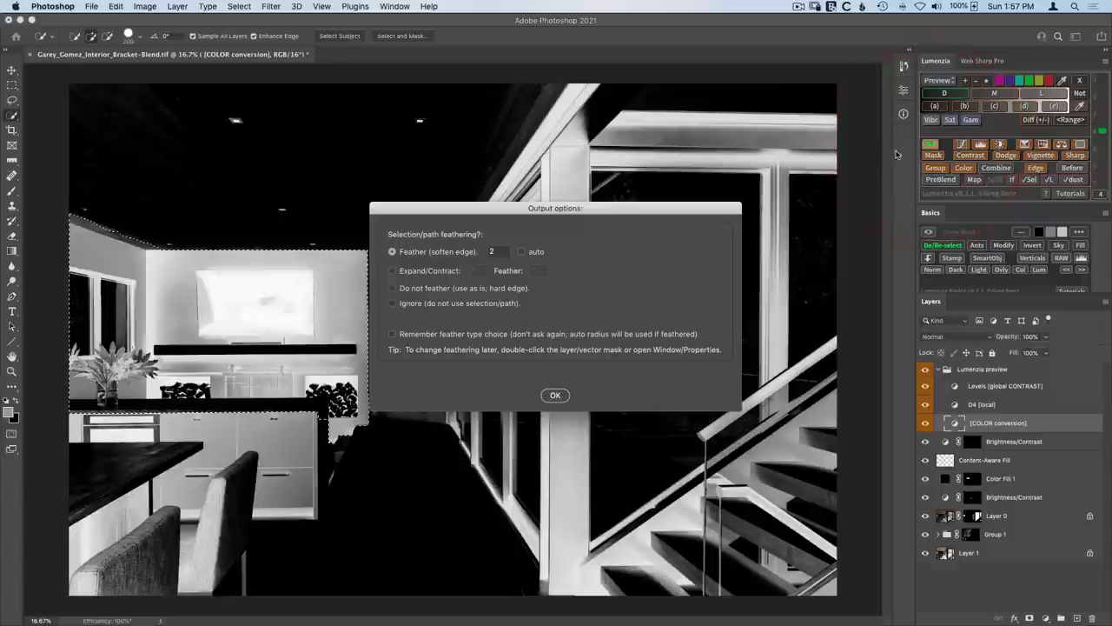
{"action": "left_click", "coordinate": [557, 394]}
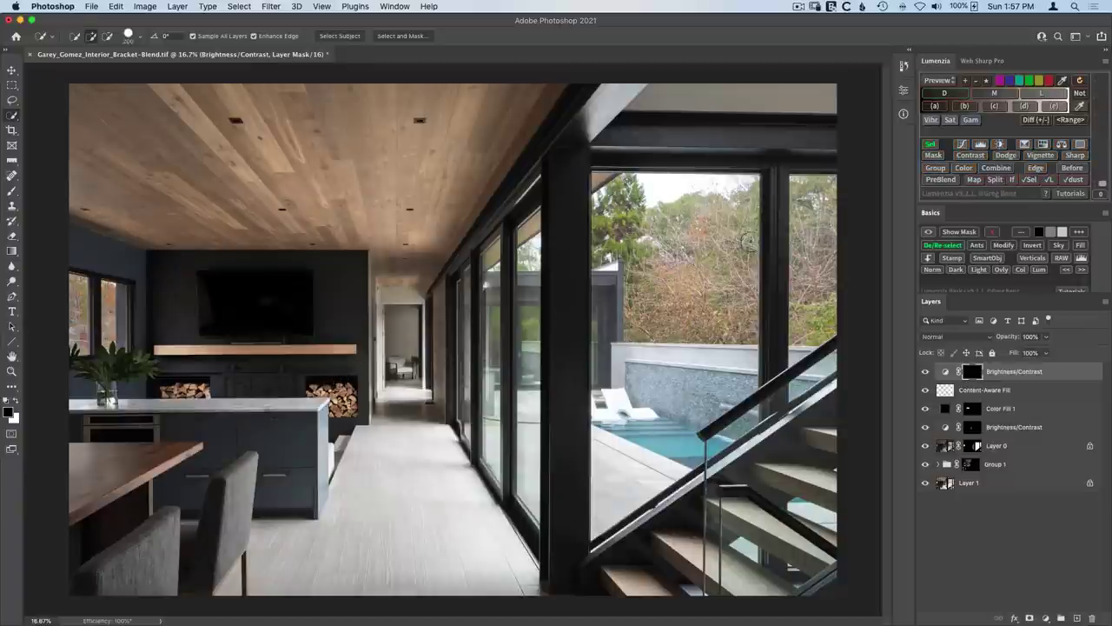
{"action": "left_click", "coordinate": [976, 80]}
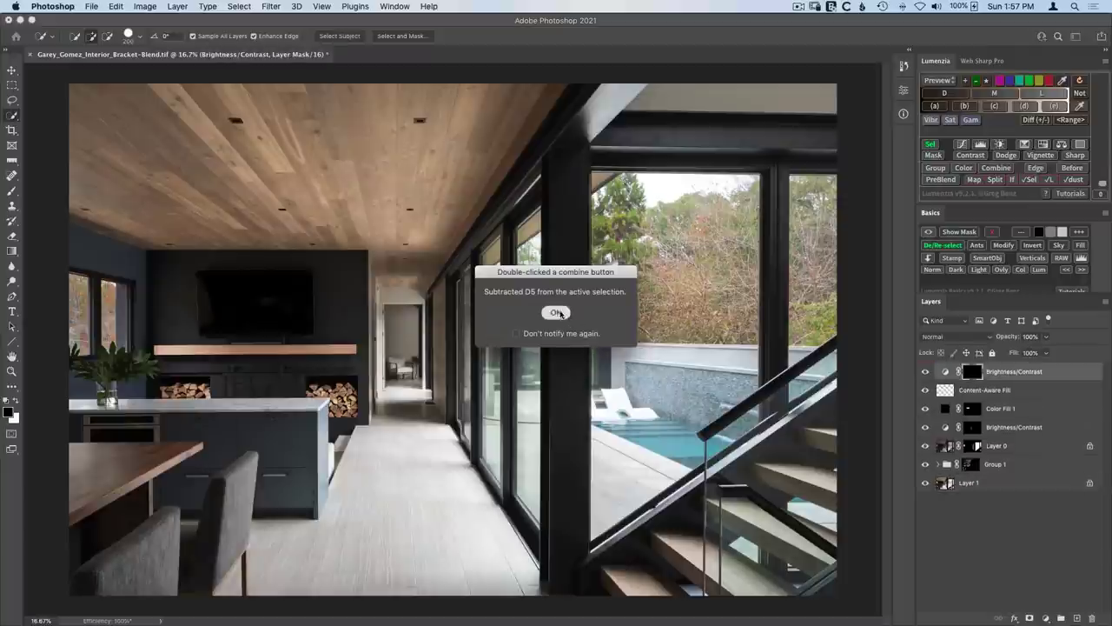
{"action": "left_click", "coordinate": [557, 313]}
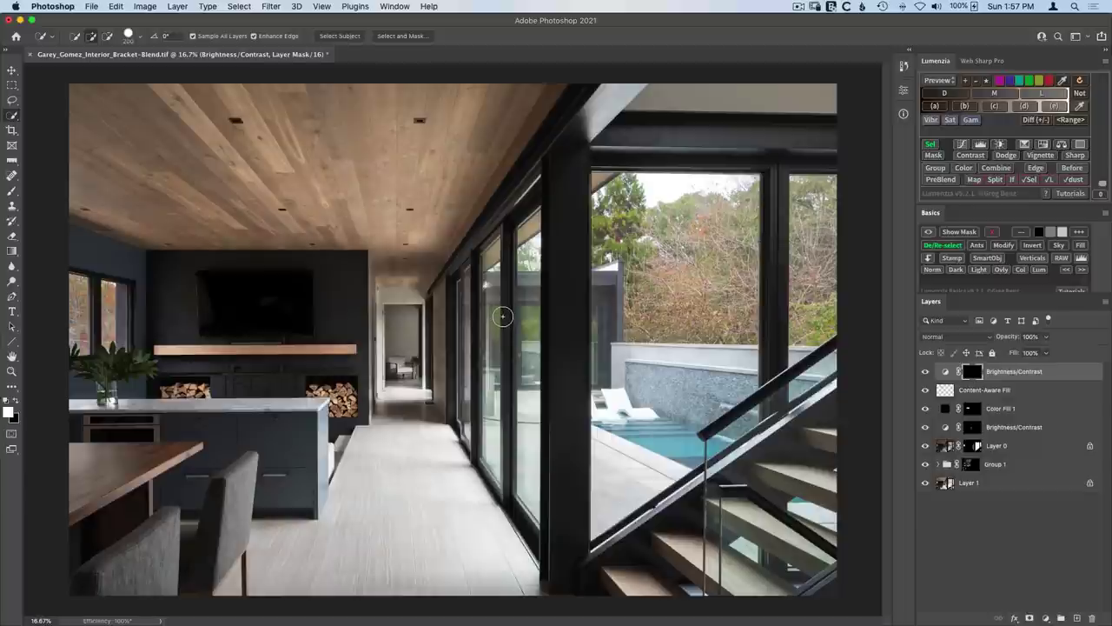
- Paint white at 10% flow into the top Brightness/Contrast mask over the dark walls, adjust the stroke's strength and compare before and after
{"action": "key", "text": "b"}
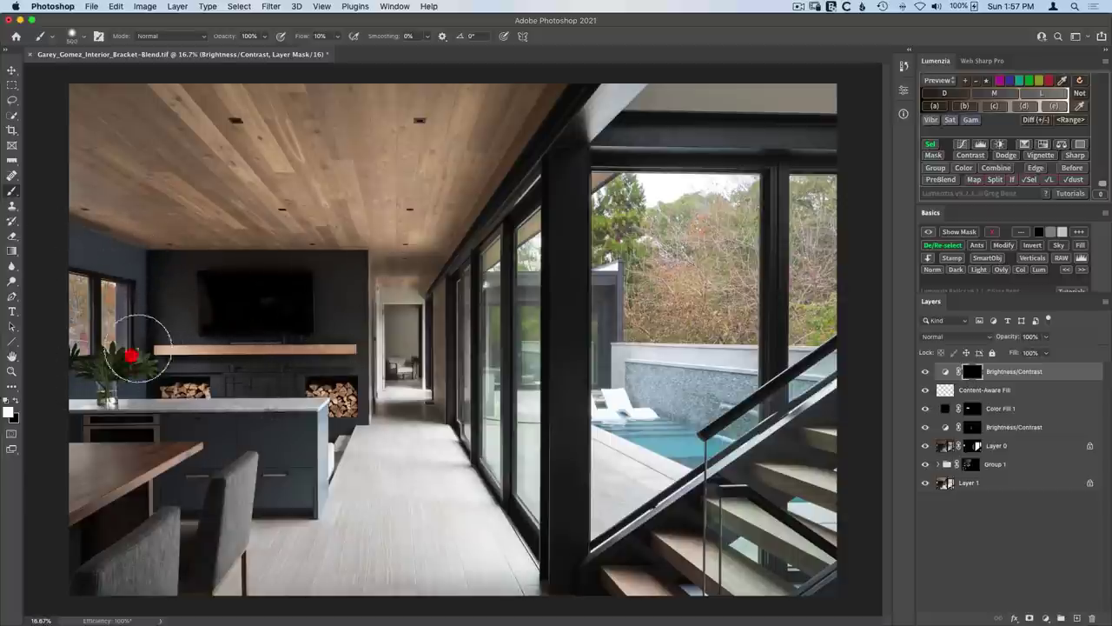
{"action": "left_click_drag", "start_coordinate": [112, 360], "coordinate": [112, 322]}
{"action": "left_click", "coordinate": [1012, 280]}
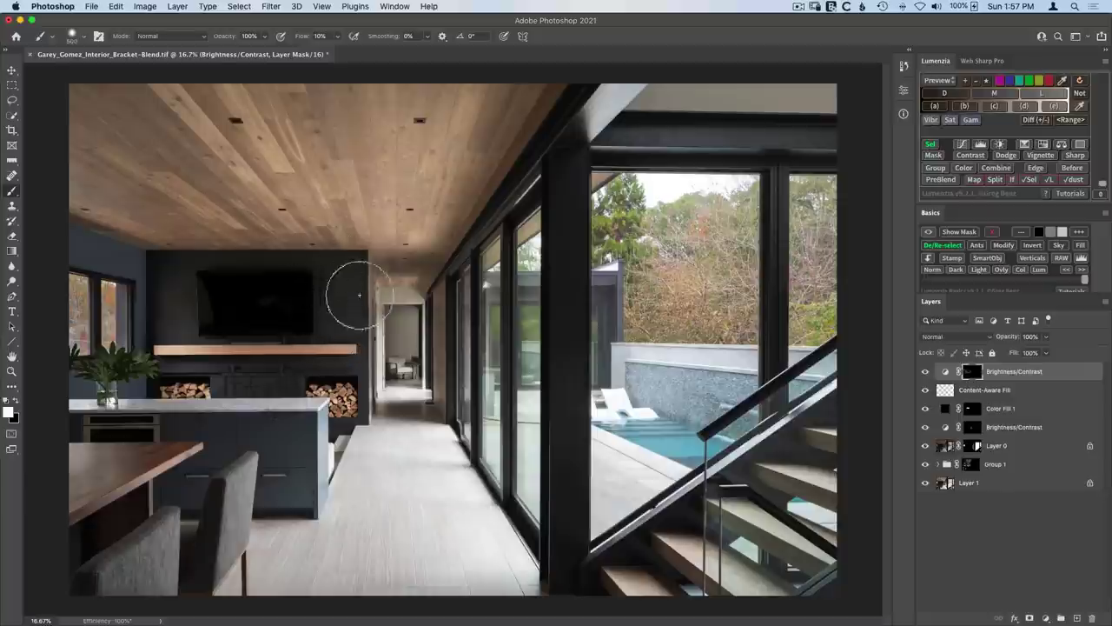
{"action": "left_click", "coordinate": [324, 263]}
{"action": "left_click", "coordinate": [926, 371]}
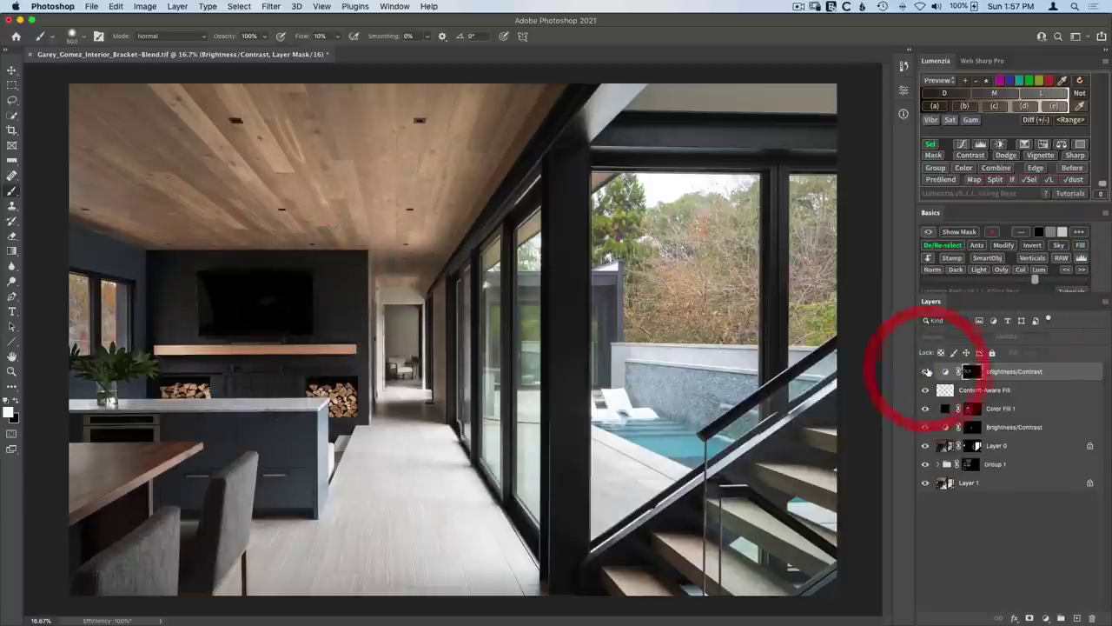
{"action": "left_click", "coordinate": [927, 371]}
{"action": "left_click", "coordinate": [926, 371]}
{"action": "left_click", "coordinate": [926, 371]}
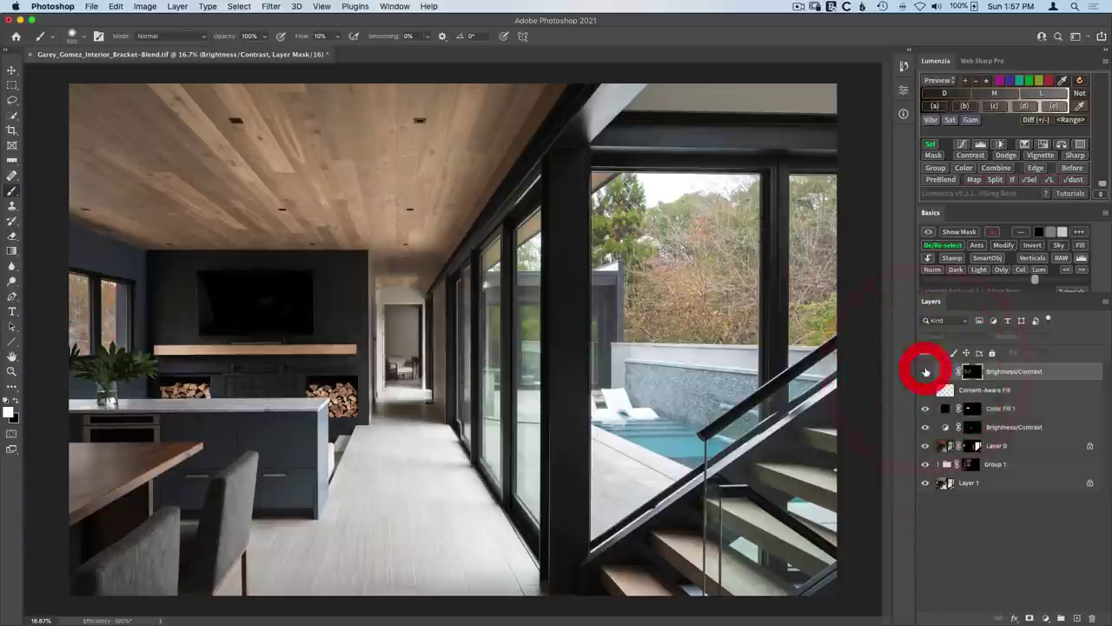
- Compare the TV wall with and without the top Brightness/Contrast layer and inspect that layer's mask
{"action": "left_click", "coordinate": [926, 371]}
{"action": "key", "text": "z"}
{"action": "left_click_drag", "start_coordinate": [274, 324], "coordinate": [338, 347]}
{"action": "left_click", "coordinate": [405, 373]}
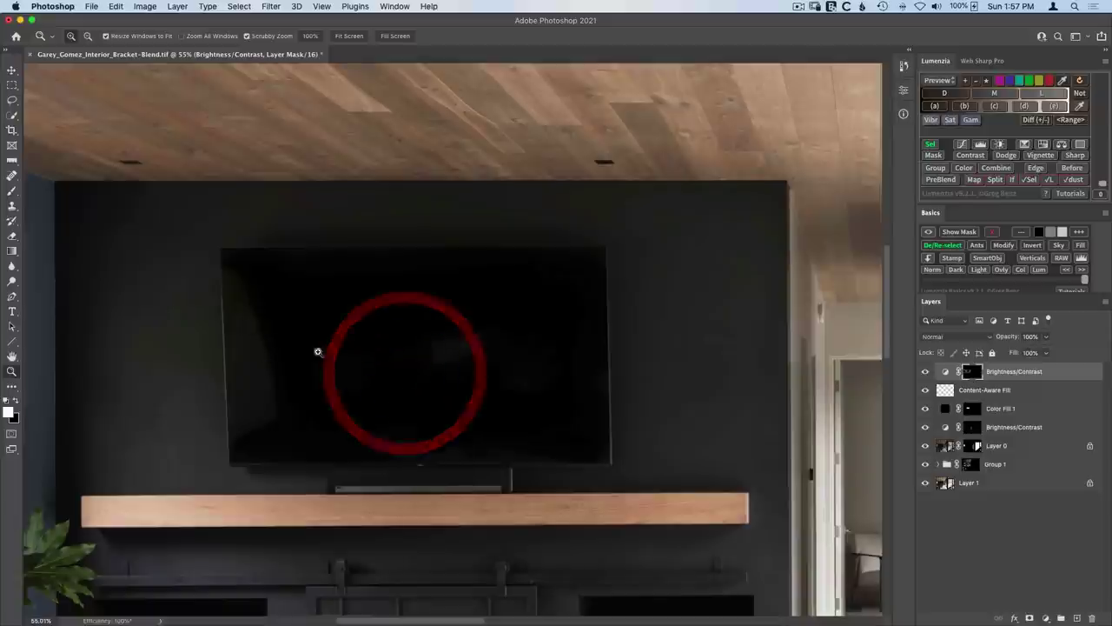
{"action": "left_click", "coordinate": [926, 372]}
{"action": "left_click", "coordinate": [925, 372]}
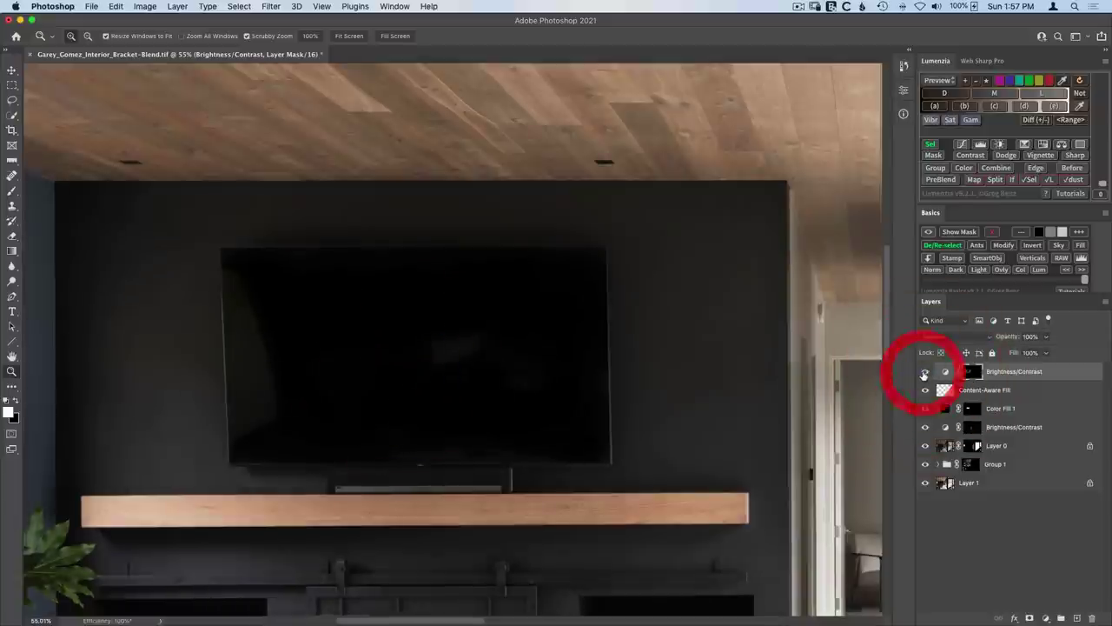
{"action": "left_click", "coordinate": [925, 372]}
{"action": "left_click", "coordinate": [925, 372]}
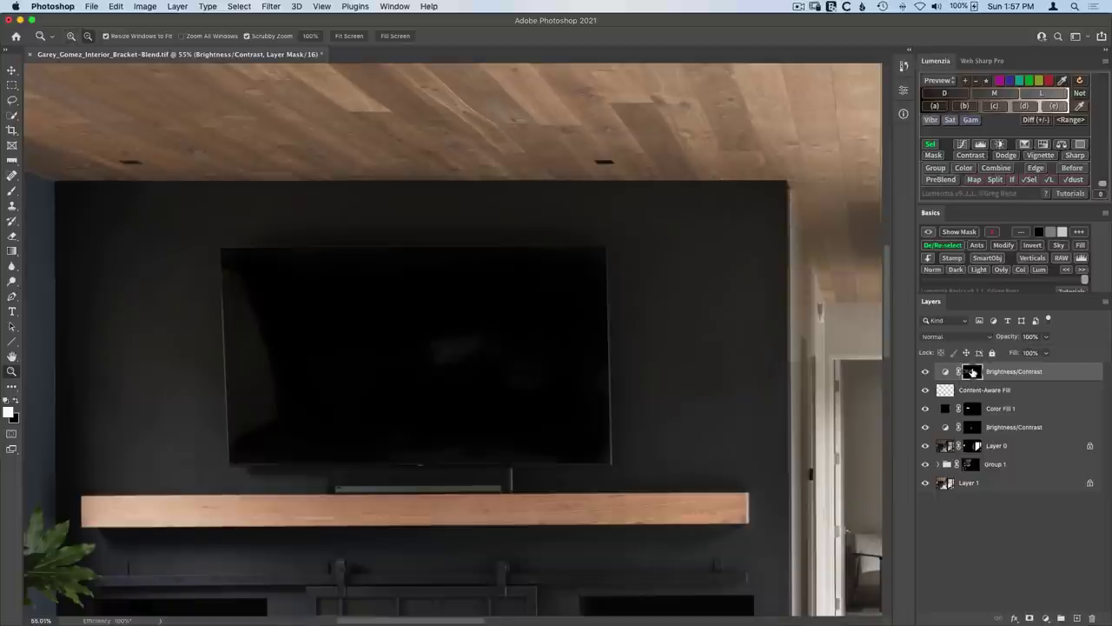
{"action": "left_click", "coordinate": [966, 372], "text": "alt"}
{"action": "left_click", "coordinate": [967, 372], "text": "alt"}
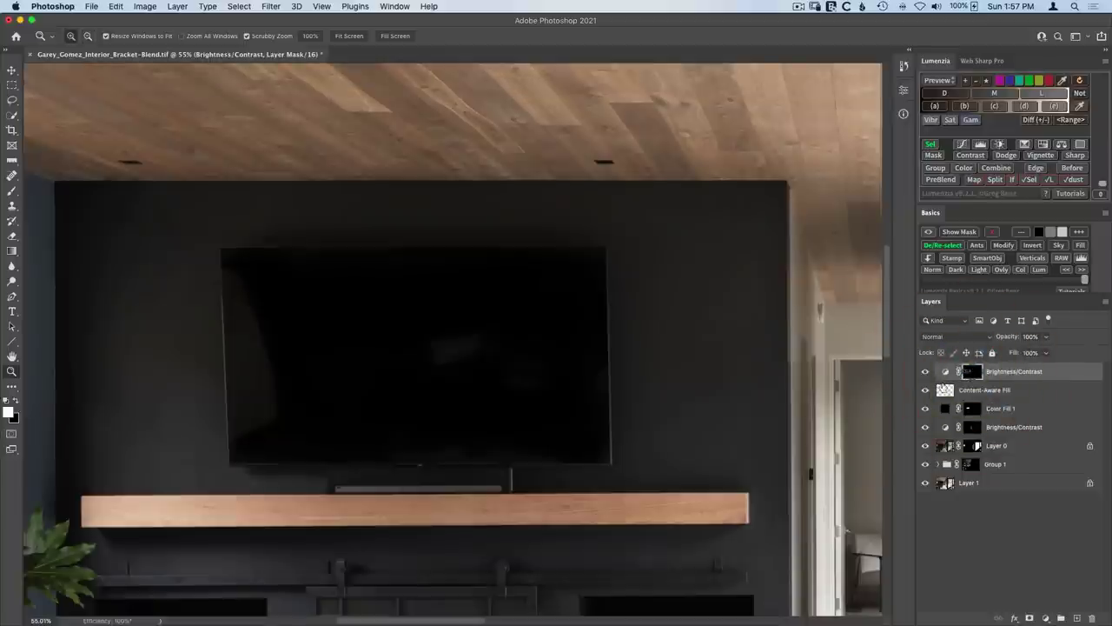
- Load the Color Fill 1 mask as a selection, paint black over the TV in the top Brightness/Contrast mask at 10% flow, and deselect
{"action": "left_click", "coordinate": [926, 408]}
{"action": "left_click", "coordinate": [927, 408]}
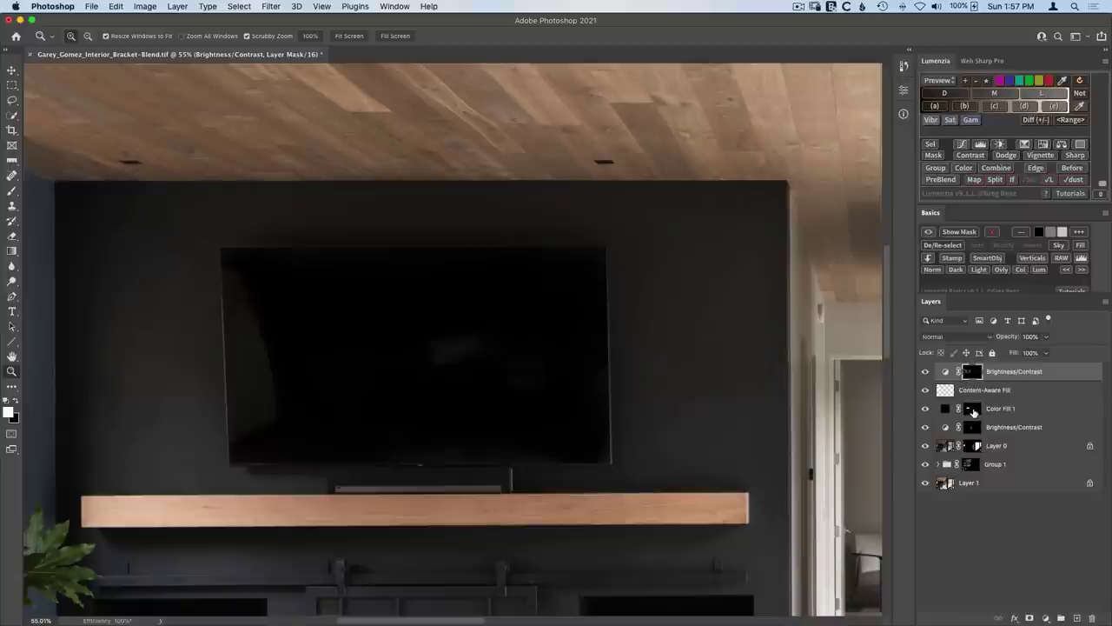
{"action": "left_click", "coordinate": [974, 410], "text": "alt"}
{"action": "left_click", "coordinate": [973, 411], "text": "alt"}
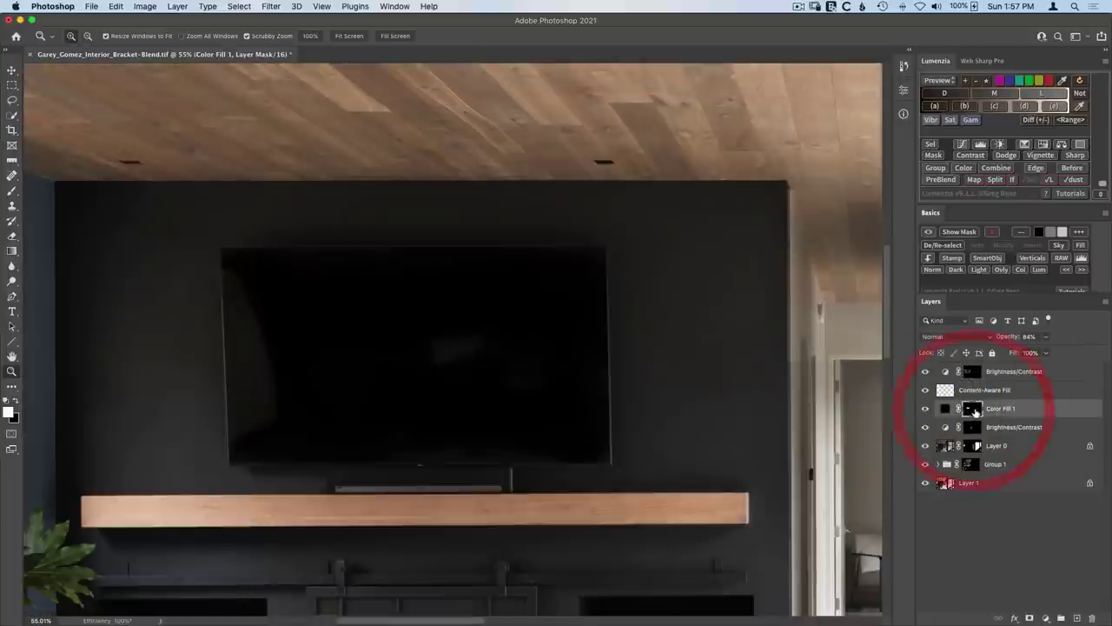
{"action": "left_click", "coordinate": [973, 410], "text": "super"}
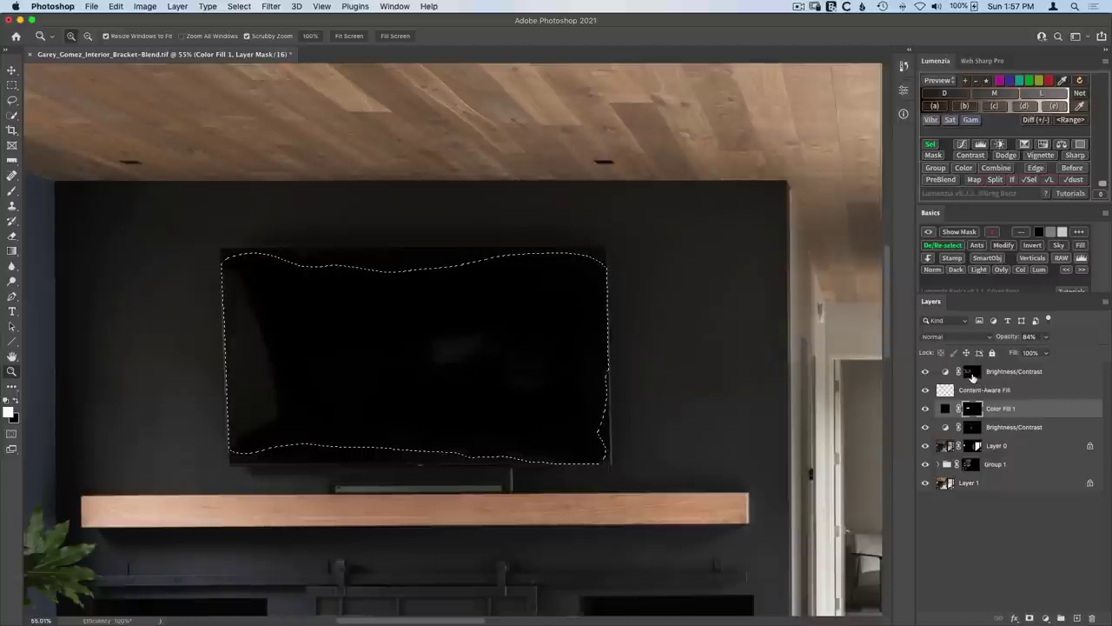
{"action": "left_click", "coordinate": [970, 372]}
{"action": "key", "text": "b"}
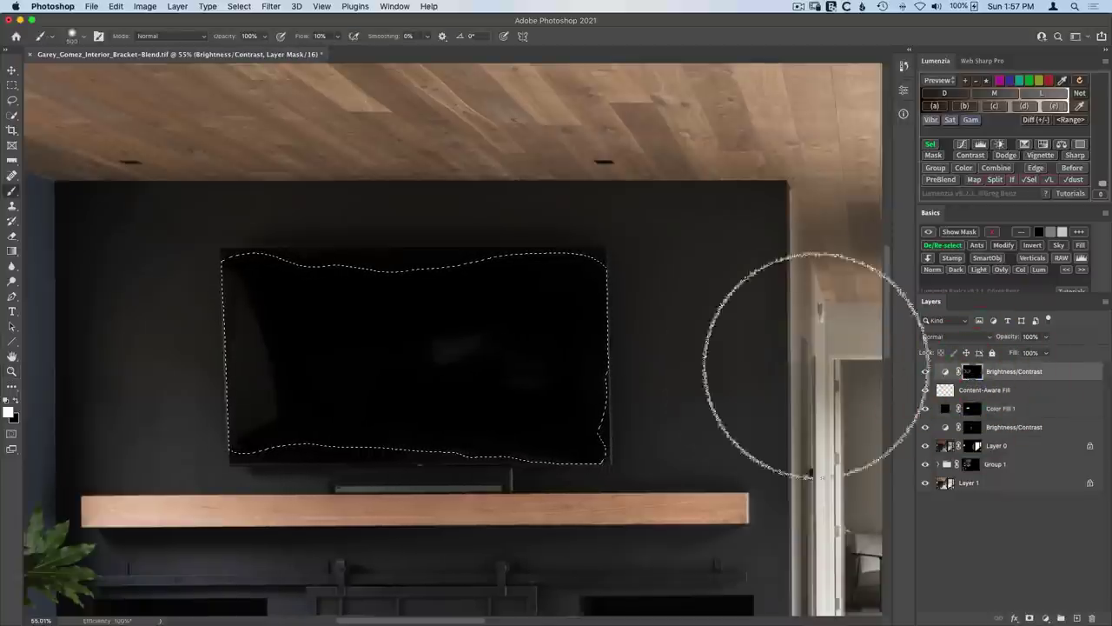
{"action": "mouse_move", "coordinate": [505, 343]}
{"action": "left_mouse_down"}
{"action": "mouse_move", "coordinate": [302, 384]}
{"action": "mouse_move", "coordinate": [267, 297]}
{"action": "mouse_move", "coordinate": [235, 317]}
{"action": "mouse_move", "coordinate": [240, 391]}
{"action": "mouse_move", "coordinate": [432, 390]}
{"action": "mouse_move", "coordinate": [319, 381]}
{"action": "mouse_move", "coordinate": [392, 335]}
{"action": "mouse_move", "coordinate": [229, 323]}
{"action": "mouse_move", "coordinate": [299, 425]}
{"action": "mouse_move", "coordinate": [238, 398]}
{"action": "mouse_move", "coordinate": [273, 343]}
{"action": "mouse_move", "coordinate": [492, 315]}
{"action": "mouse_move", "coordinate": [544, 394]}
{"action": "mouse_move", "coordinate": [476, 339]}
{"action": "mouse_move", "coordinate": [240, 371]}
{"action": "mouse_move", "coordinate": [522, 425]}
{"action": "mouse_move", "coordinate": [223, 334]}
{"action": "mouse_move", "coordinate": [494, 399]}
{"action": "mouse_move", "coordinate": [524, 377]}
{"action": "left_mouse_up"}
{"action": "key", "text": "super+d"}
- Fit the whole photo in view and compare the finished blend with the base exposure on Layer 1 alone
{"action": "key", "text": "super+0"}
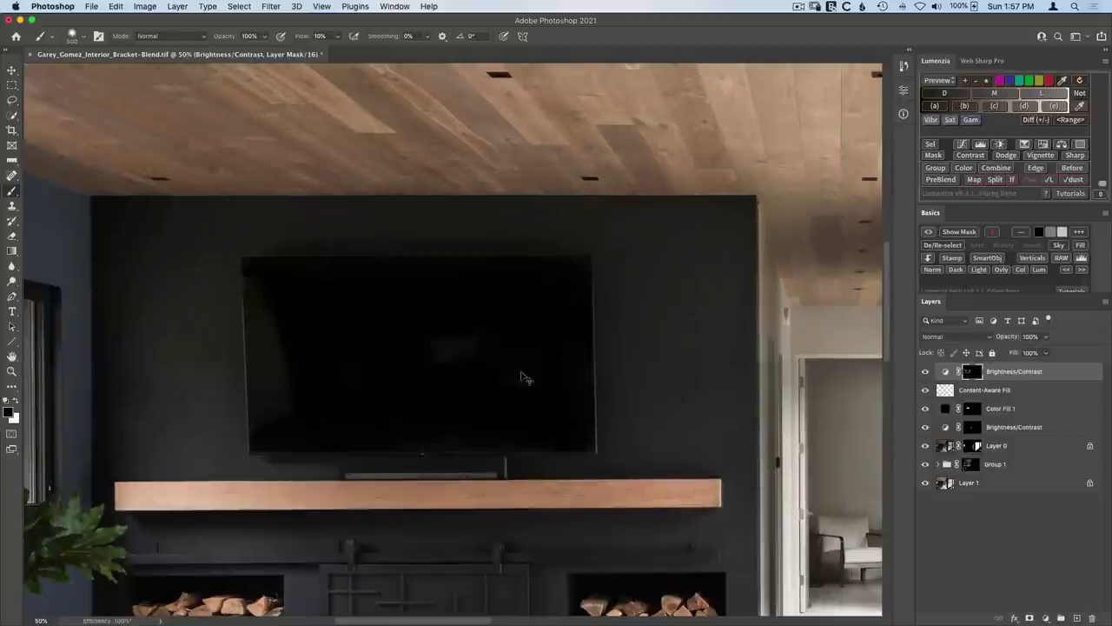
{"action": "key", "text": "super+minus"}
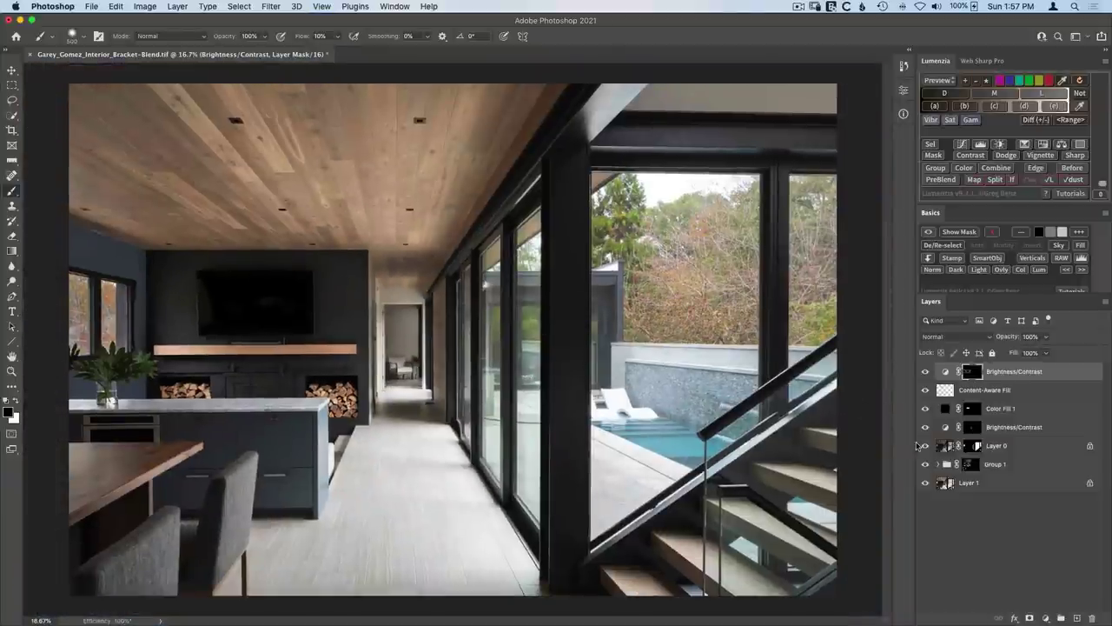
{"action": "left_click", "coordinate": [926, 484], "text": "alt"}
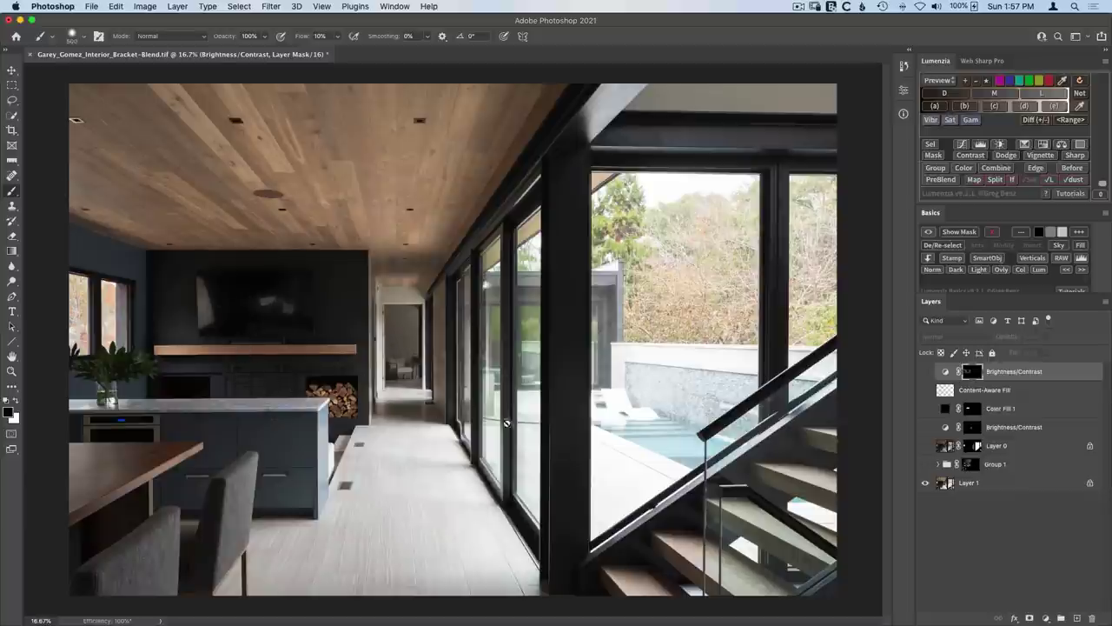
{"action": "left_click", "coordinate": [926, 484], "text": "alt"}
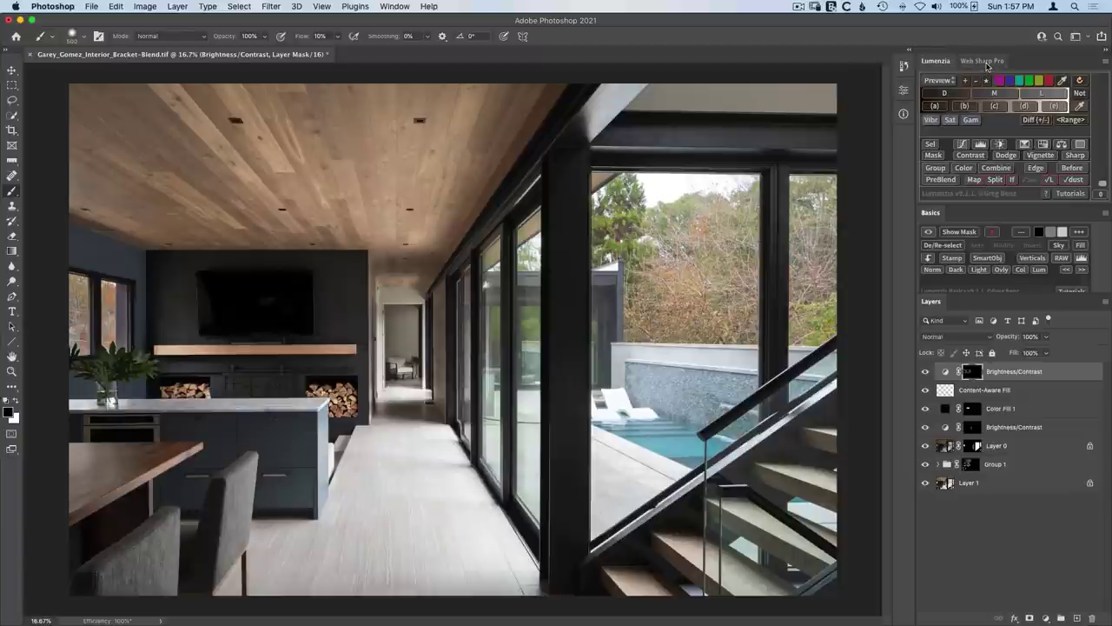
- Choose Facebook (keep full image*) as the output template in Web Sharp Pro
{"action": "left_click", "coordinate": [984, 62]}
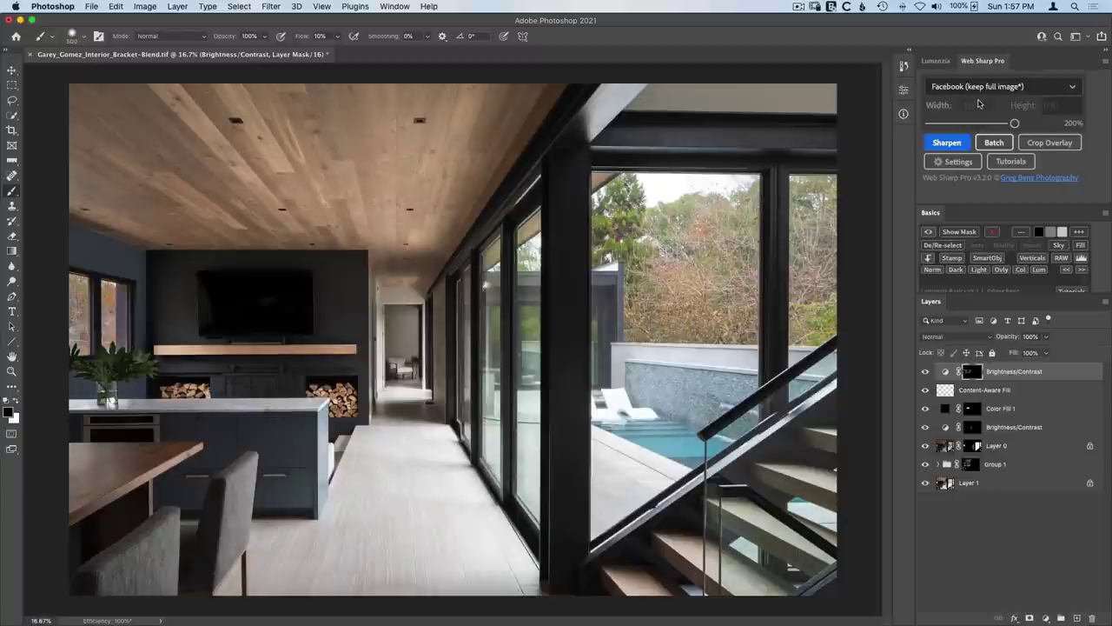
{"action": "left_click", "coordinate": [959, 87]}
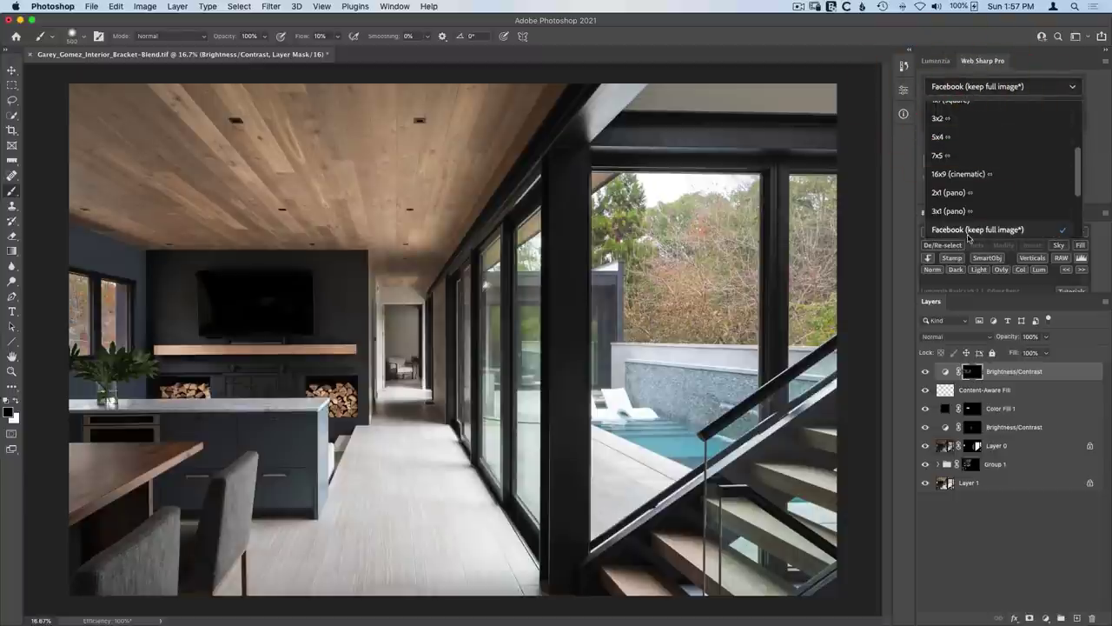
{"action": "scroll", "coordinate": [999, 200], "scroll_direction": "down", "scroll_amount": 3}
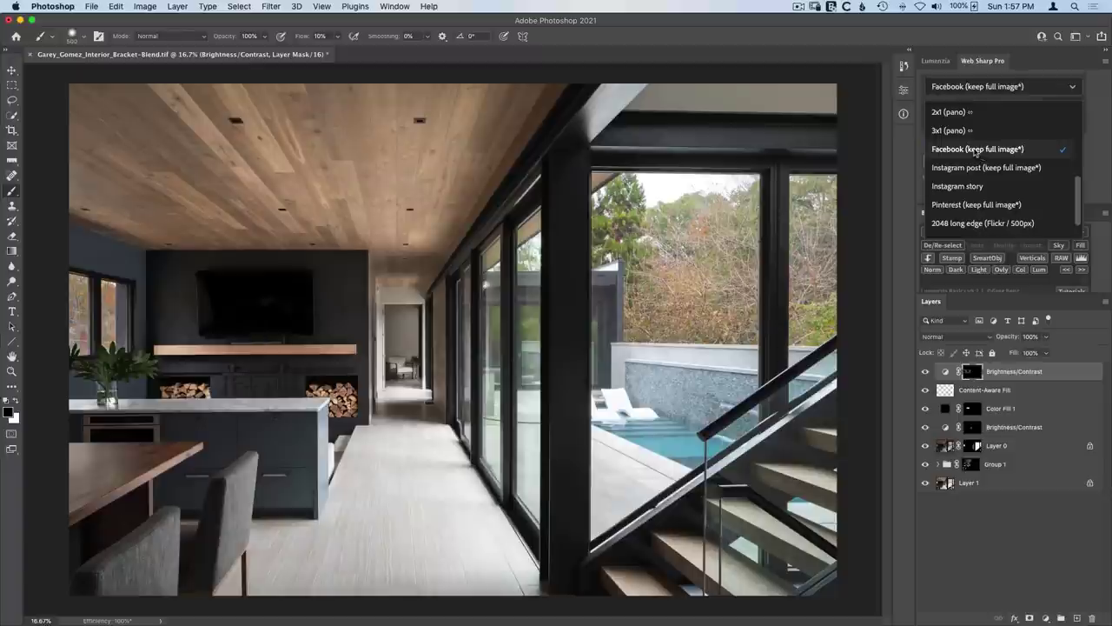
{"action": "left_click", "coordinate": [970, 151]}
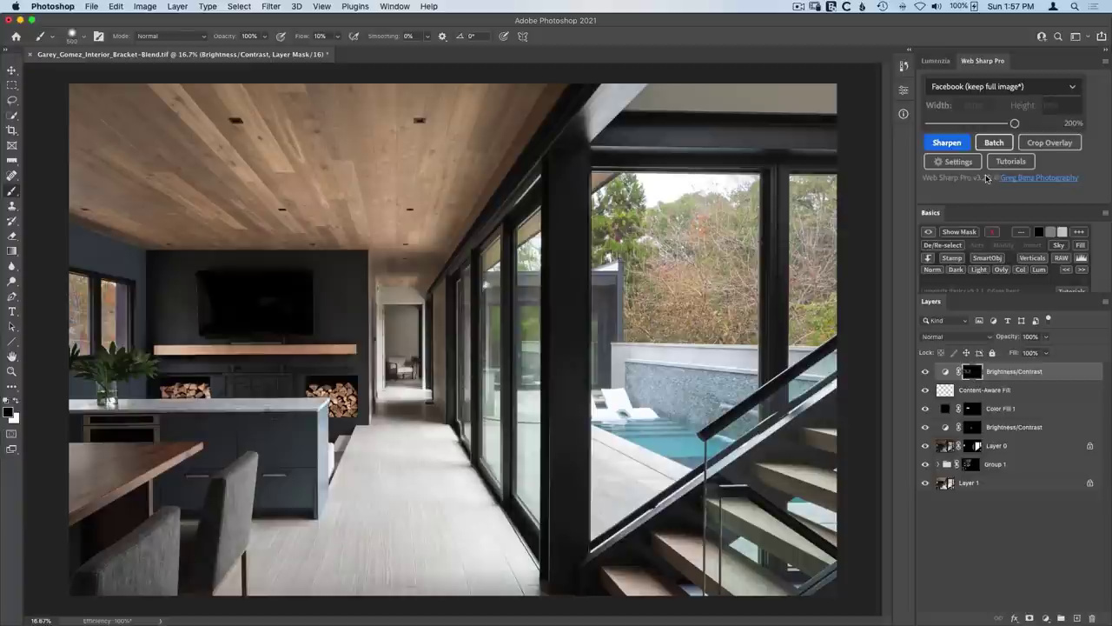
- Set the quick export's border fill to Blur, generate the sharpened Facebook version, and switch to the Move tool
{"action": "left_click", "coordinate": [955, 161]}
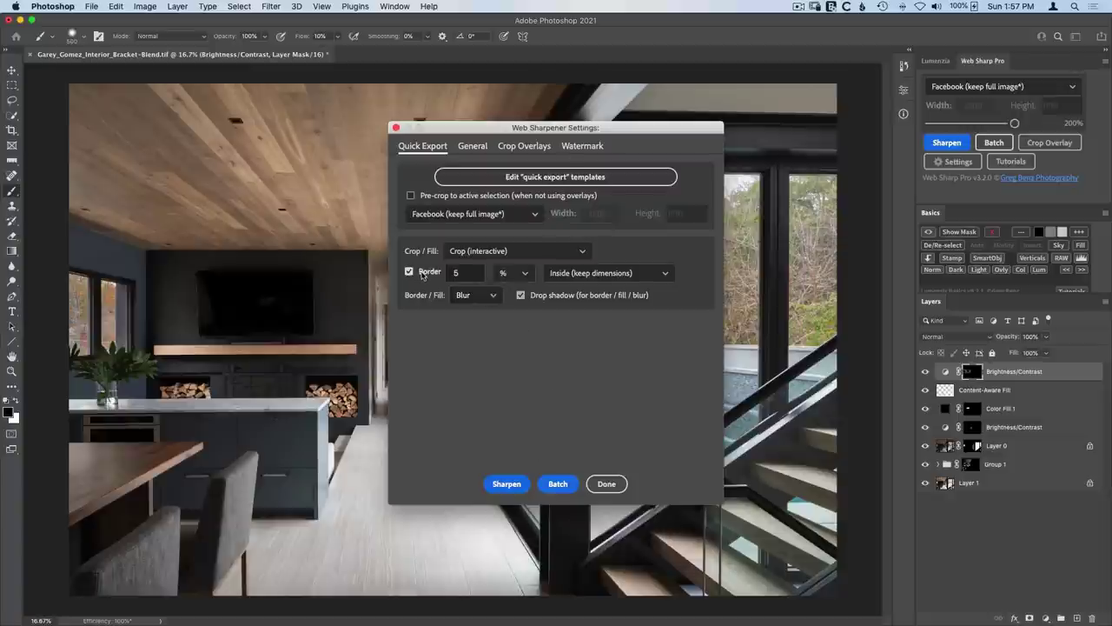
{"action": "left_click", "coordinate": [474, 297]}
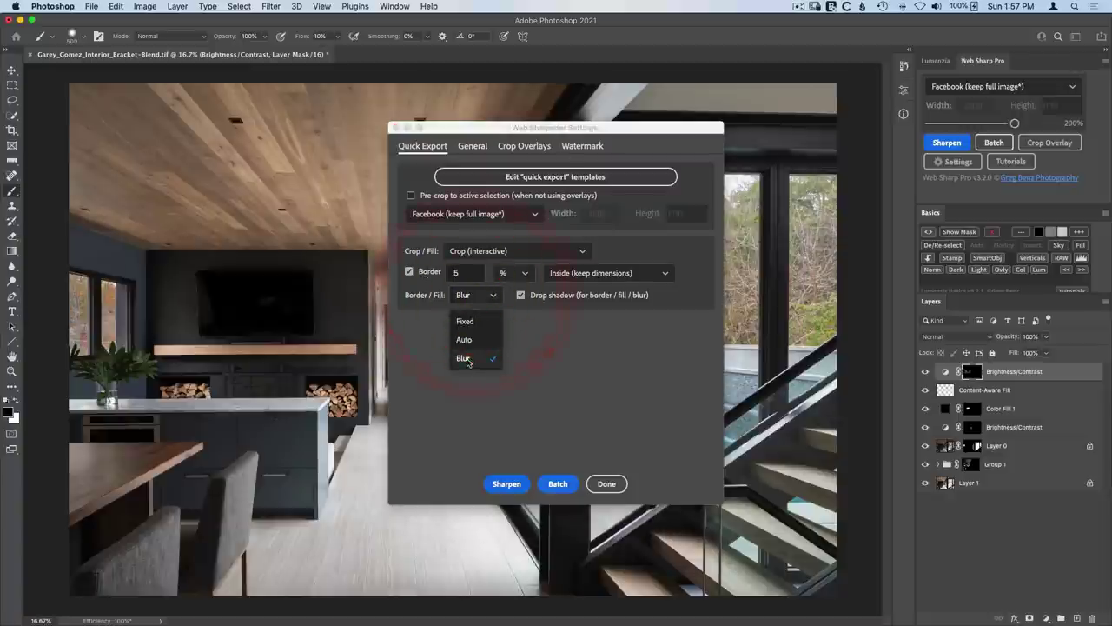
{"action": "left_click", "coordinate": [470, 361]}
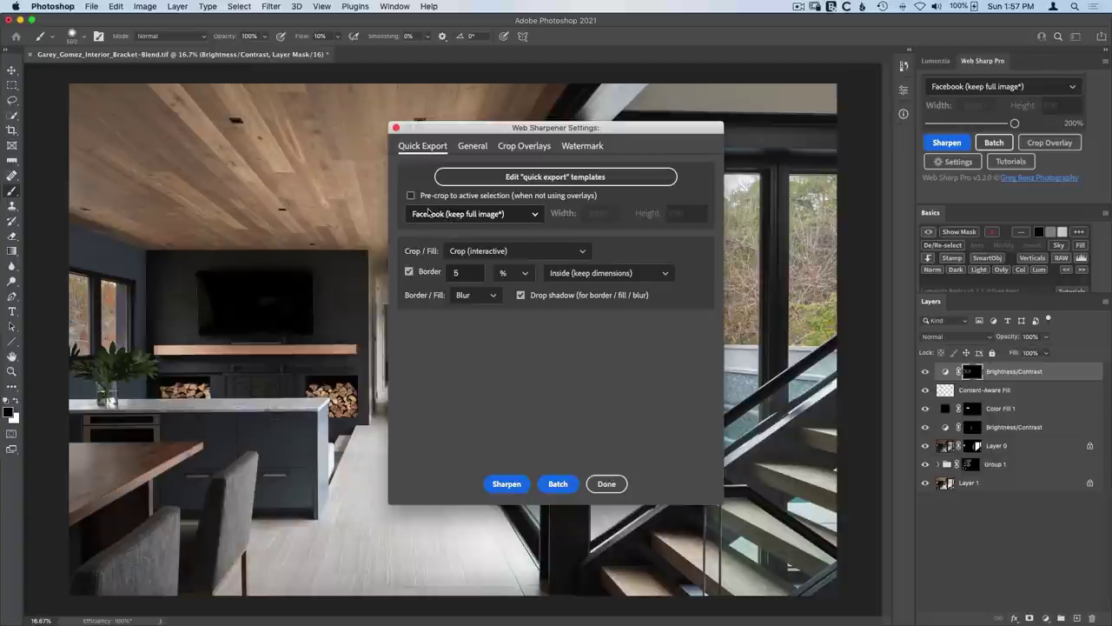
{"action": "left_click", "coordinate": [509, 483]}
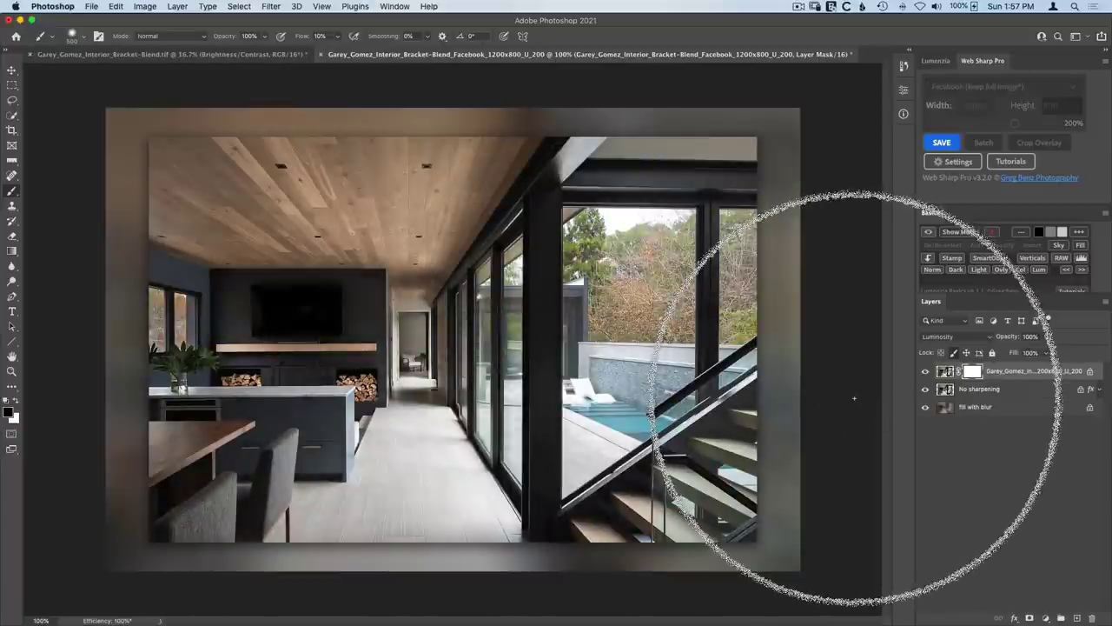
{"action": "key", "text": "v"}
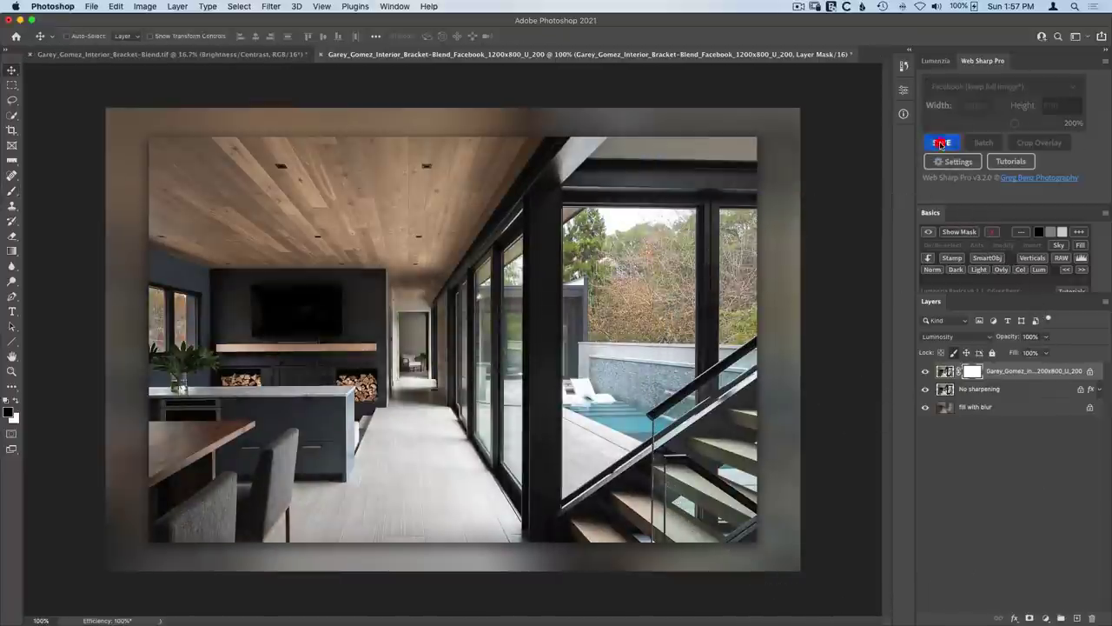